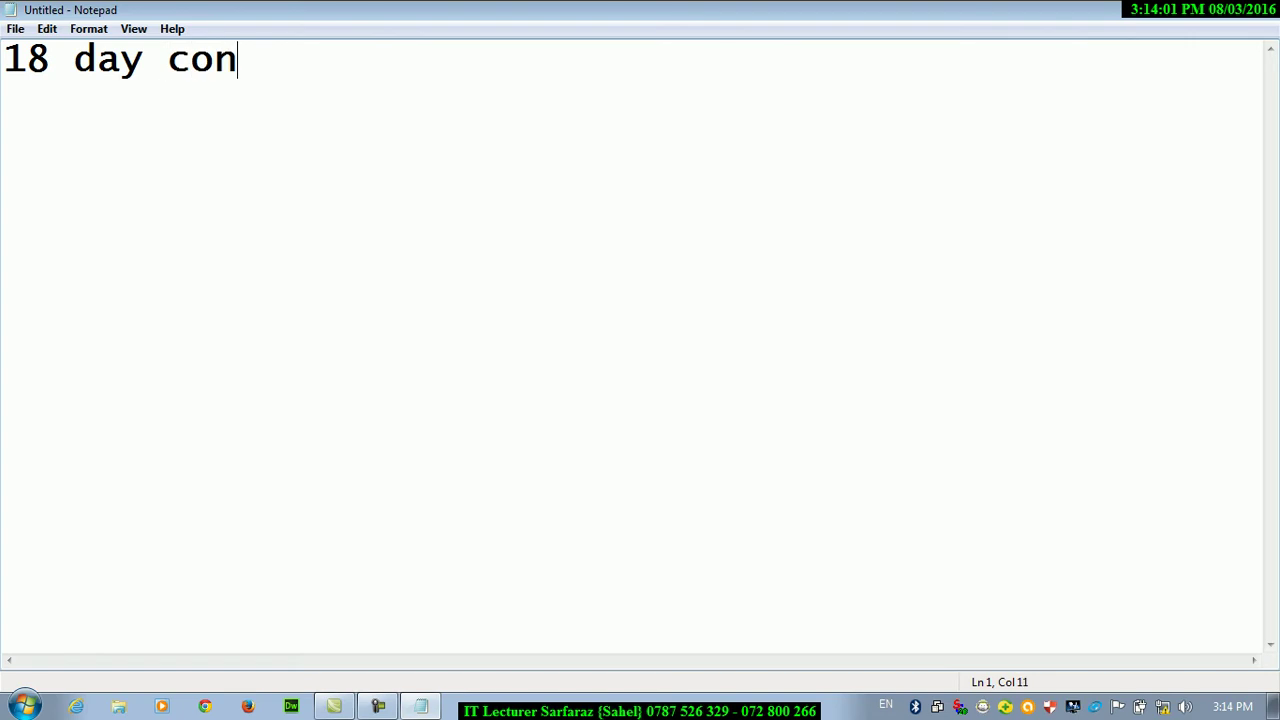
# Finish the title line so it reads 'control panel in windows 7'
pyautogui.press('BackSpace')
pyautogui.write('trol ap')
pyautogui.press('BackSpace')
pyautogui.press('BackSpace')
pyautogui.write('panel i')
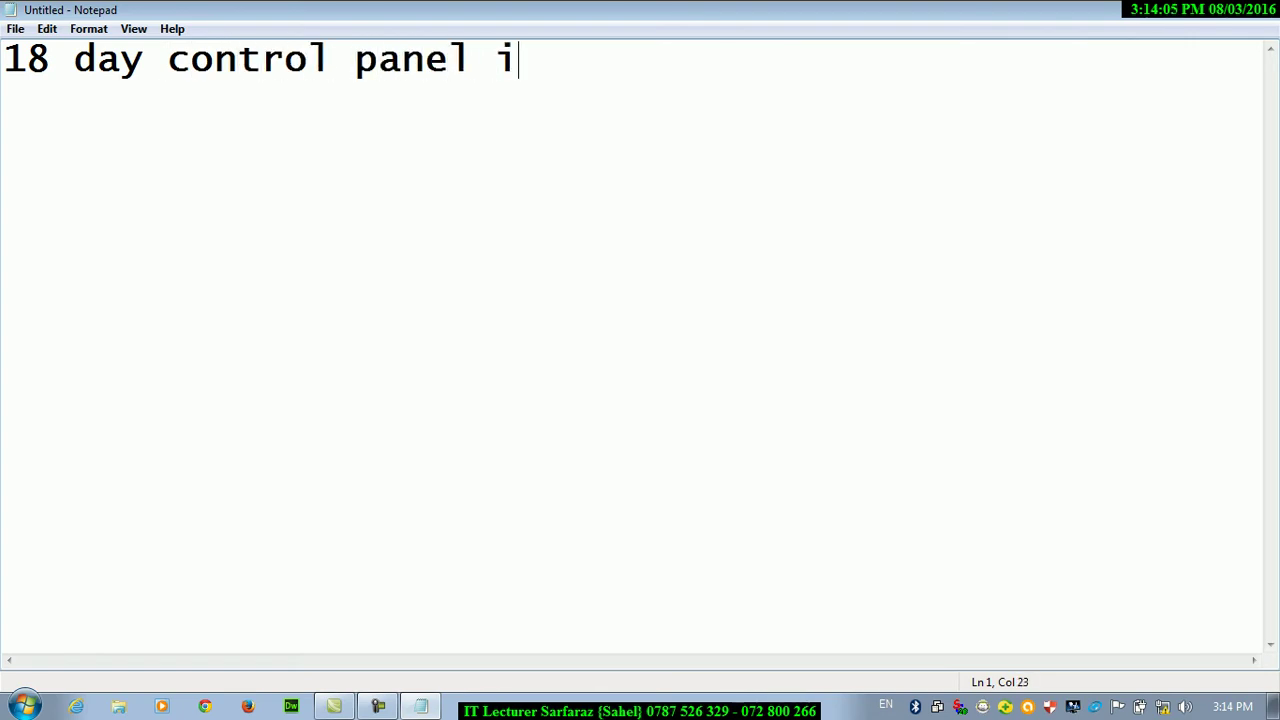
pyautogui.write('n windows 7')
pyautogui.press('Return')
# Add the line 'topic :- folder options'
pyautogui.write('topic :0')
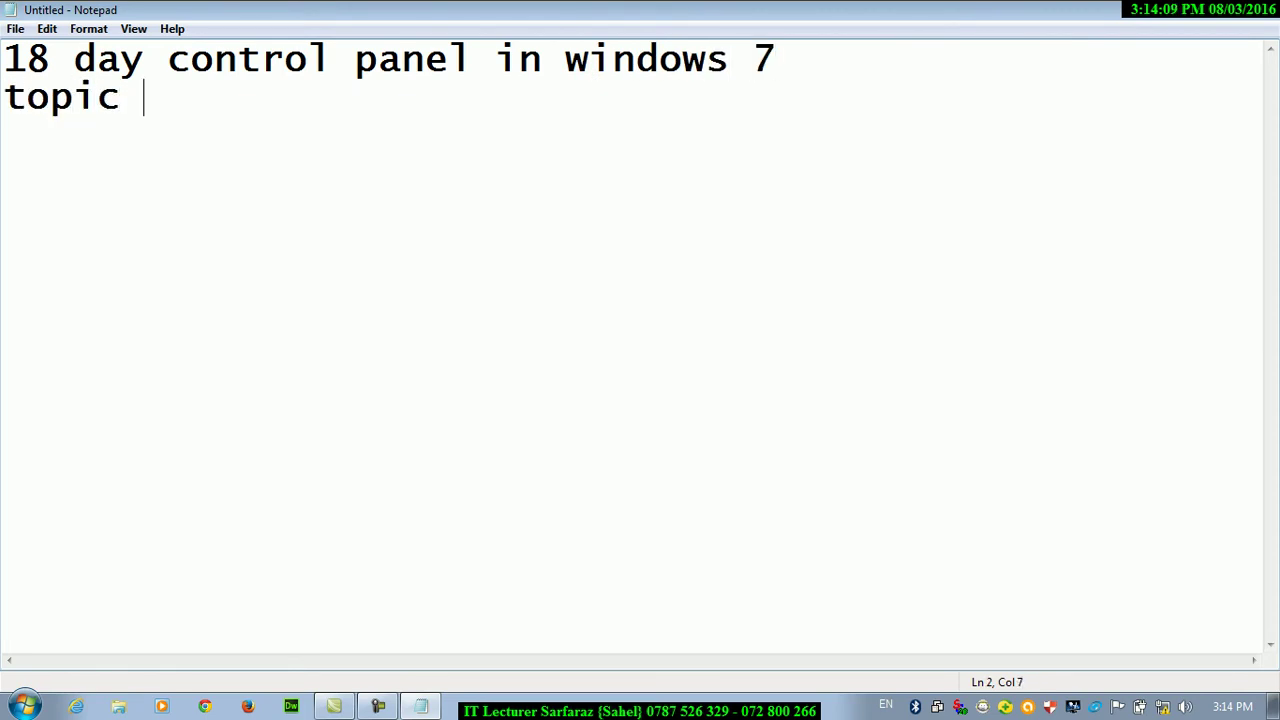
pyautogui.press('BackSpace')
pyautogui.press('BackSpace')
pyautogui.write('- folder p')
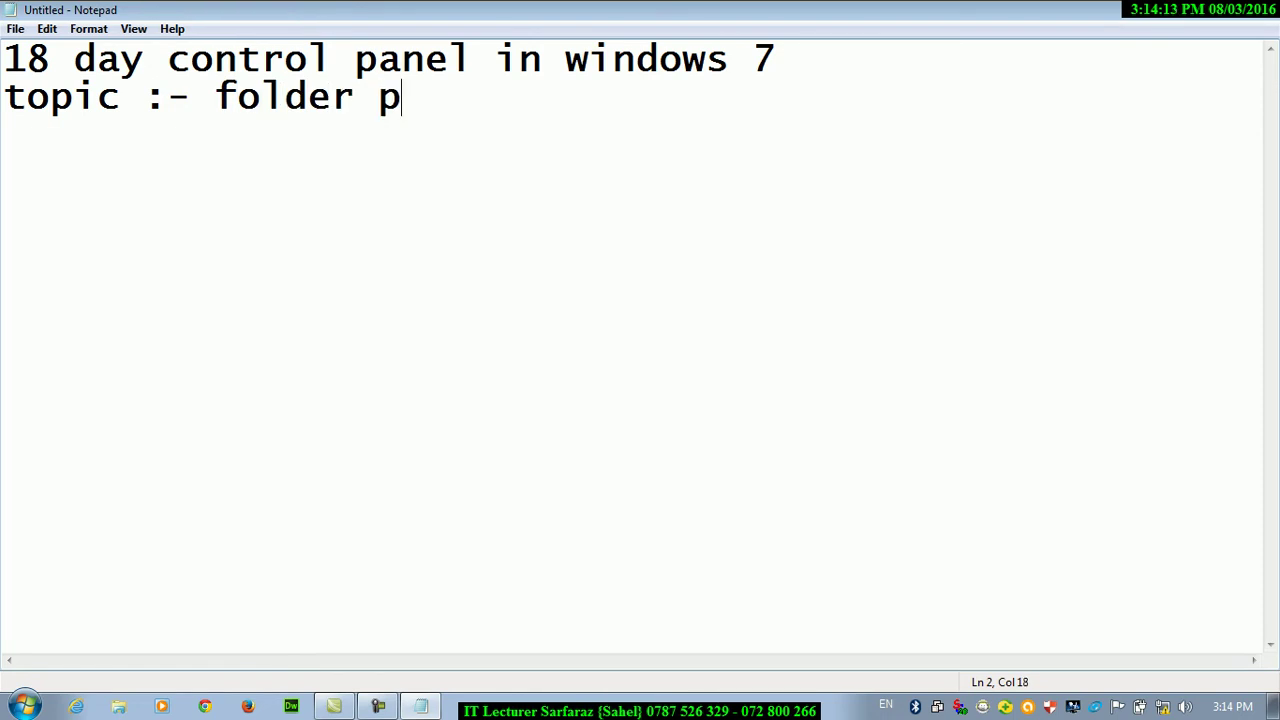
pyautogui.press('BackSpace')
pyautogui.write('options')
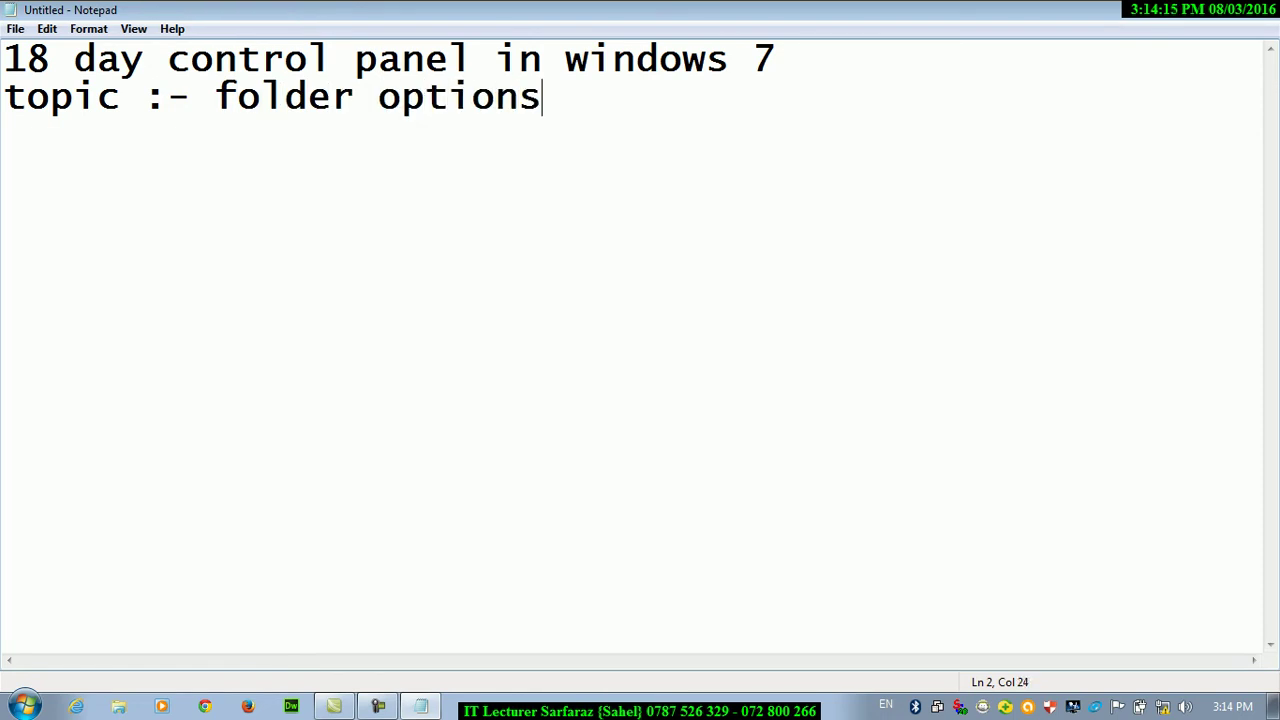
pyautogui.press('Return')
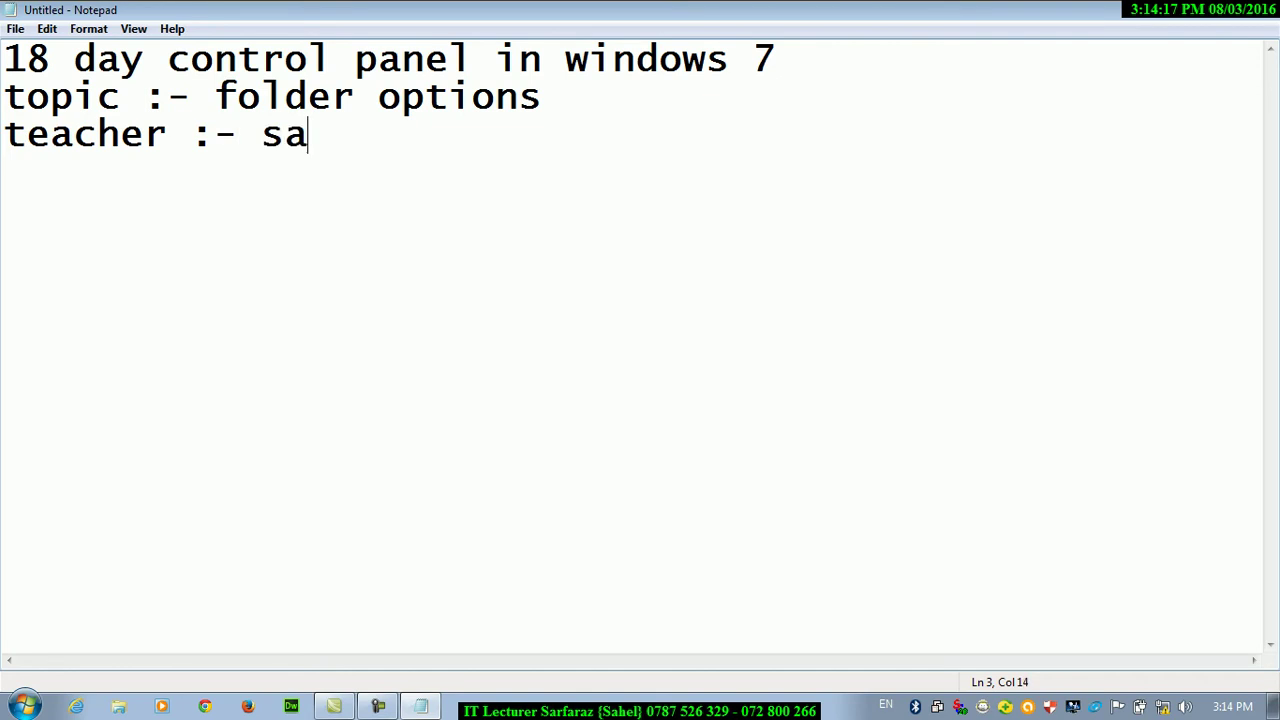
# Add a 'teacher :-' line with the teacher's name, then minimize Notepad
pyautogui.press('Return')
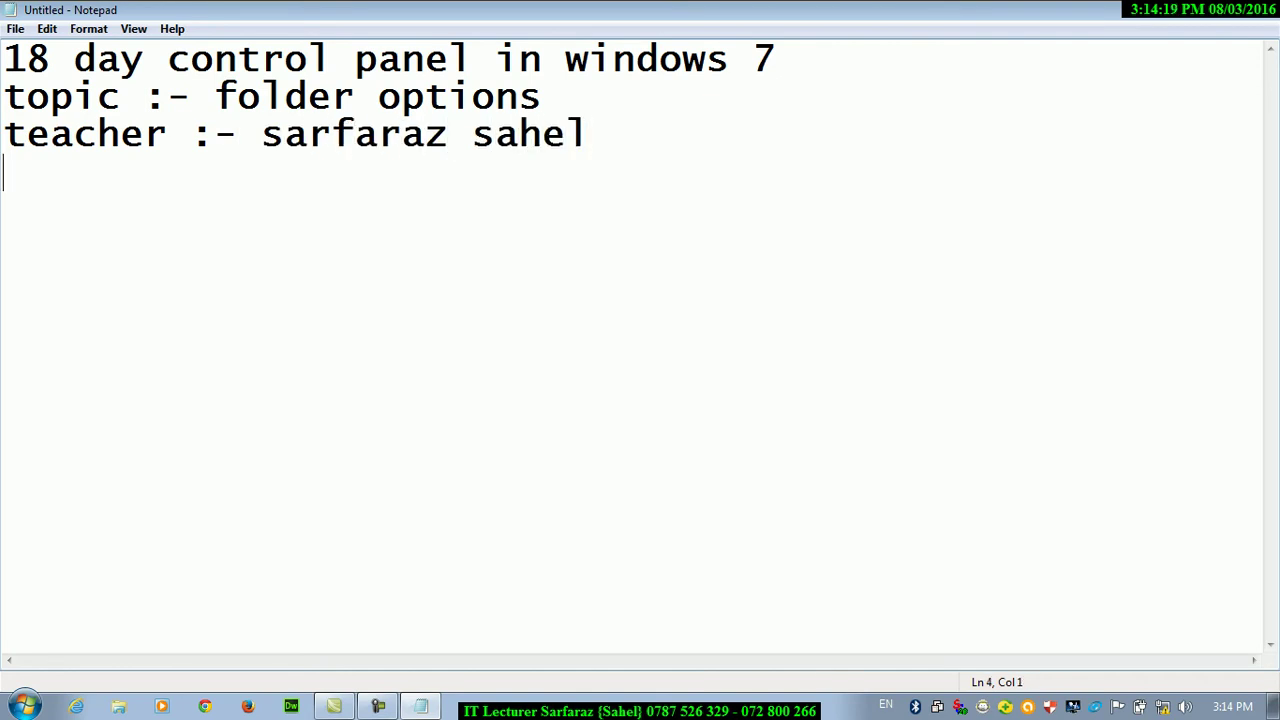
pyautogui.press('F5')
pyautogui.click(1205, 14)
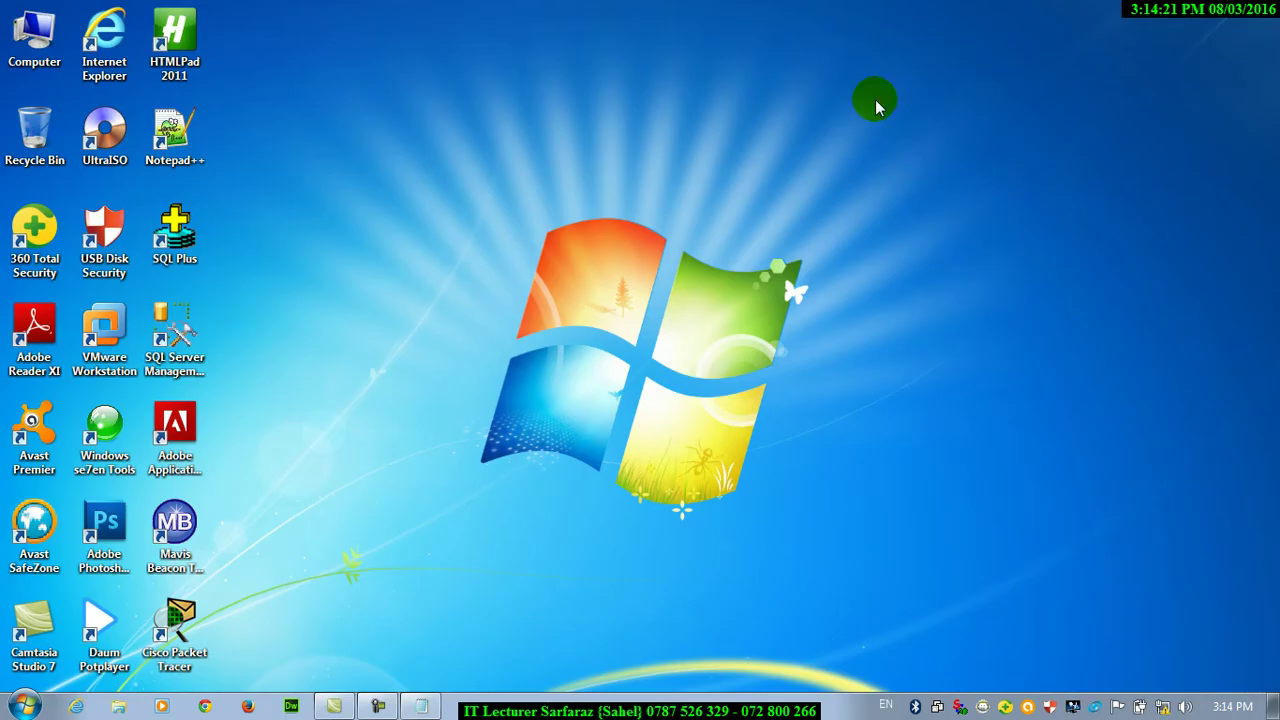
# Run 'control' from the Run box to show All Control Panel Items
pyautogui.press('super+r')
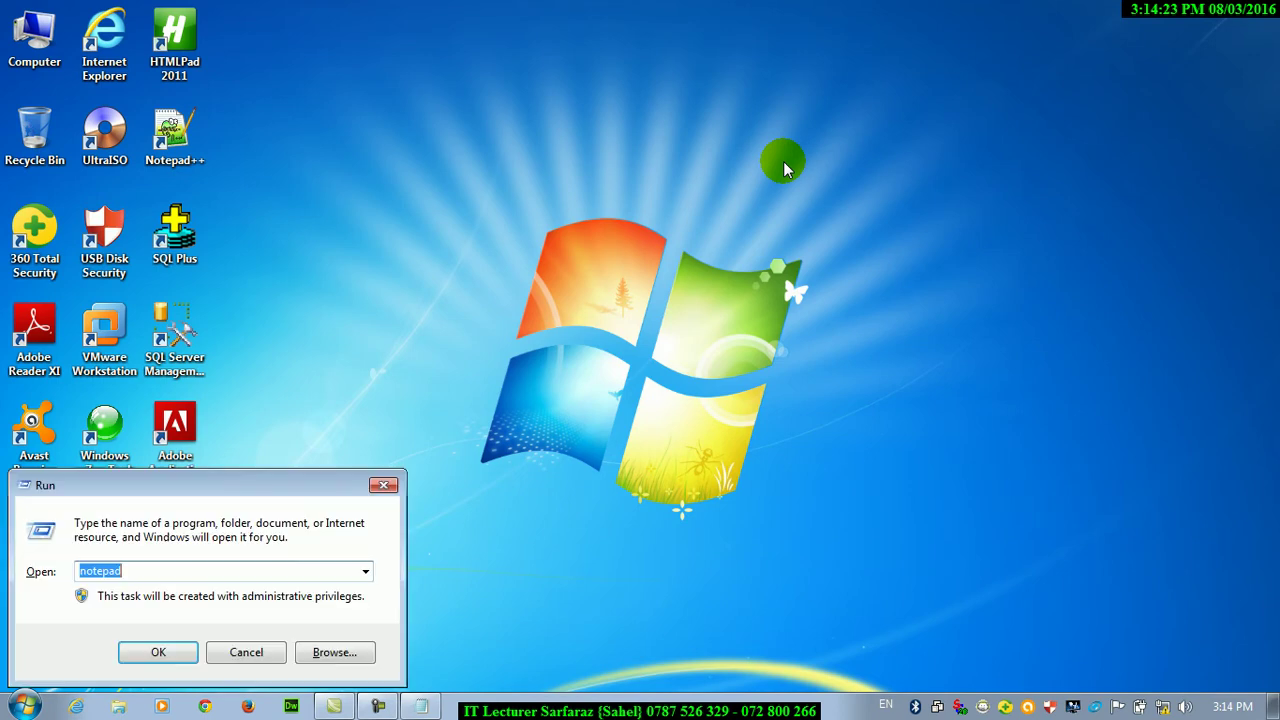
pyautogui.write('control')
pyautogui.press('Return')
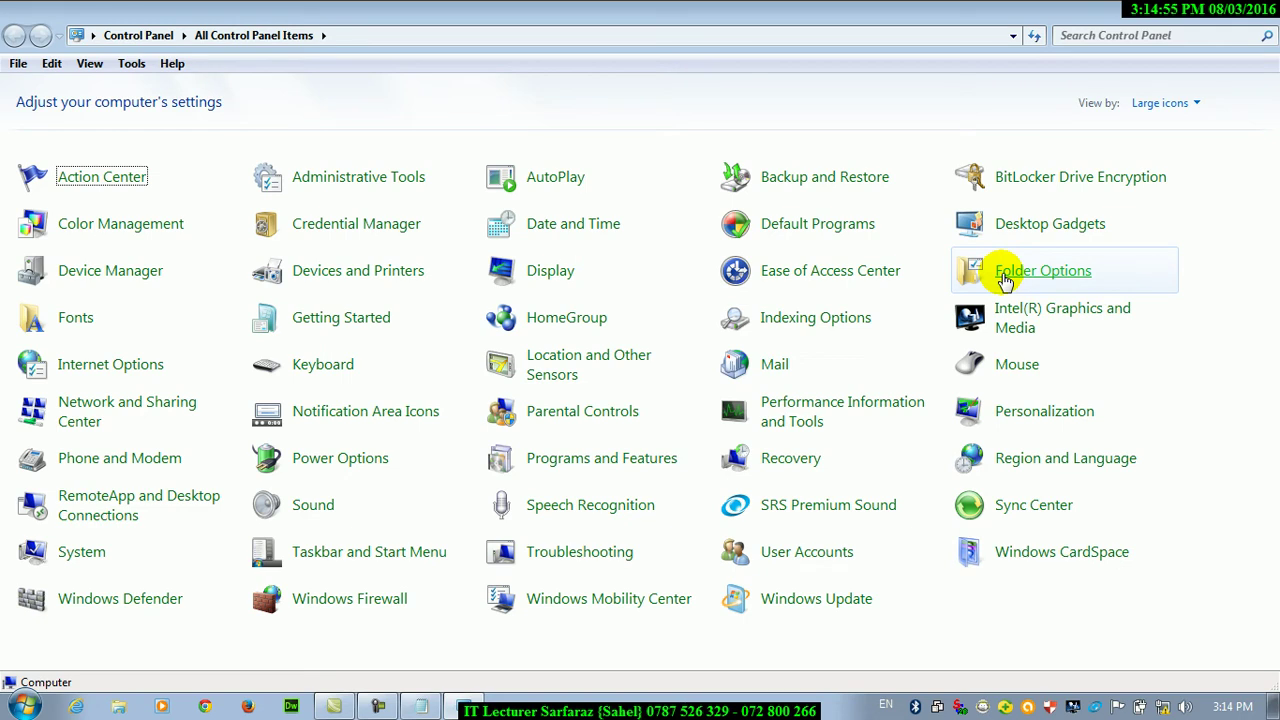
# Launch a new Notepad document via the Run box
pyautogui.press('super+r')
pyautogui.write('nogep')
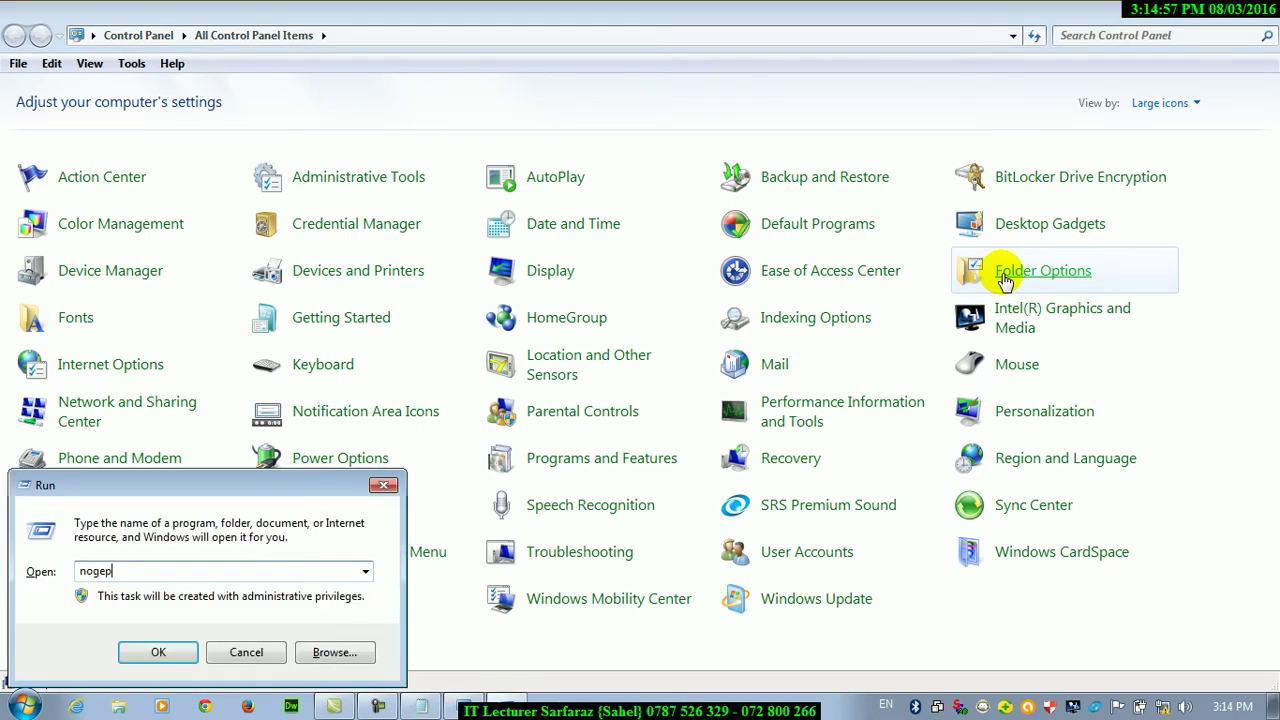
pyautogui.press('BackSpace')
pyautogui.press('BackSpace')
pyautogui.press('BackSpace')
pyautogui.write('tepad')
pyautogui.press('Return')
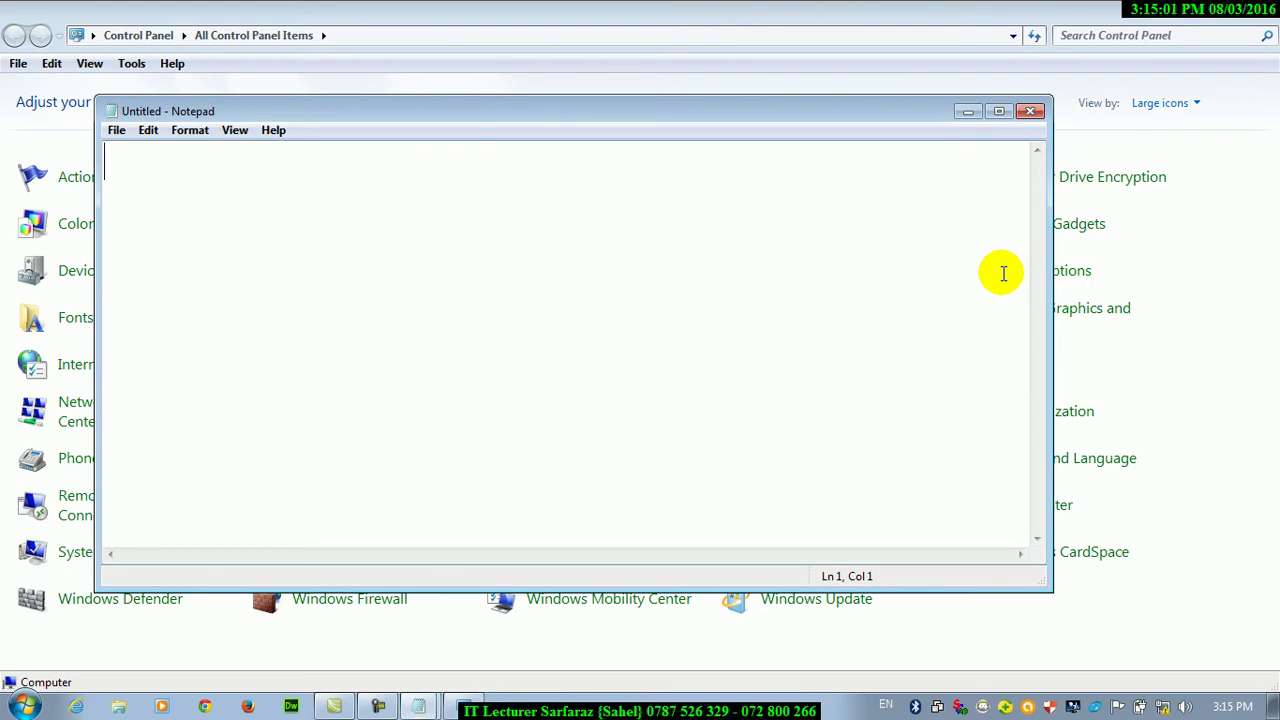
# Type the first note line 'shortcut folder options'
pyautogui.write('shortcut f')
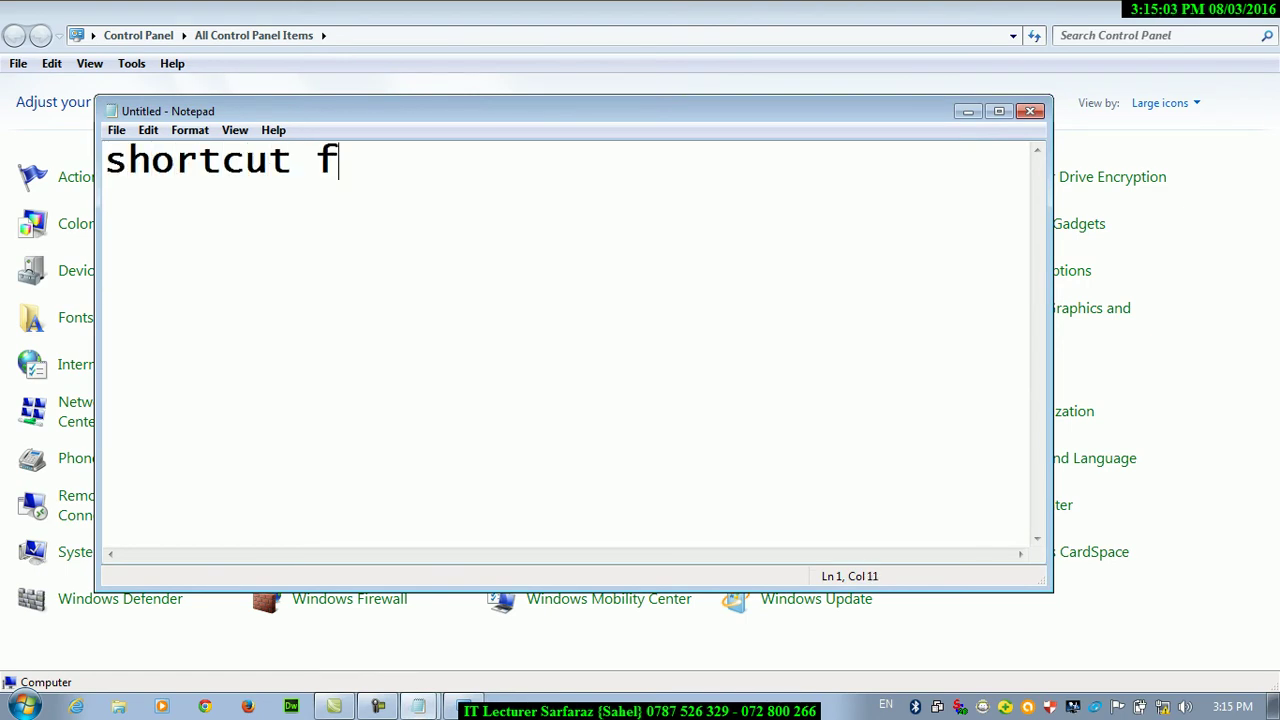
pyautogui.write('older opit')
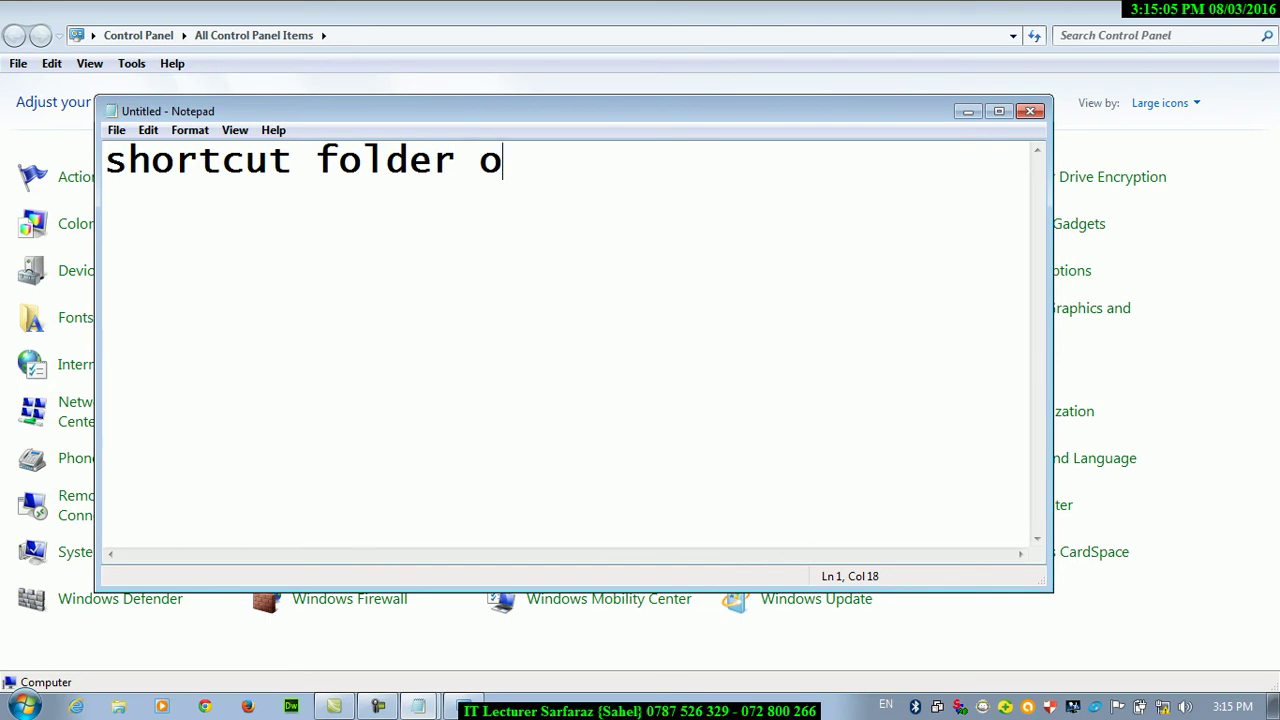
pyautogui.press('BackSpace')
pyautogui.press('BackSpace')
pyautogui.write('tions')
pyautogui.press('Return')
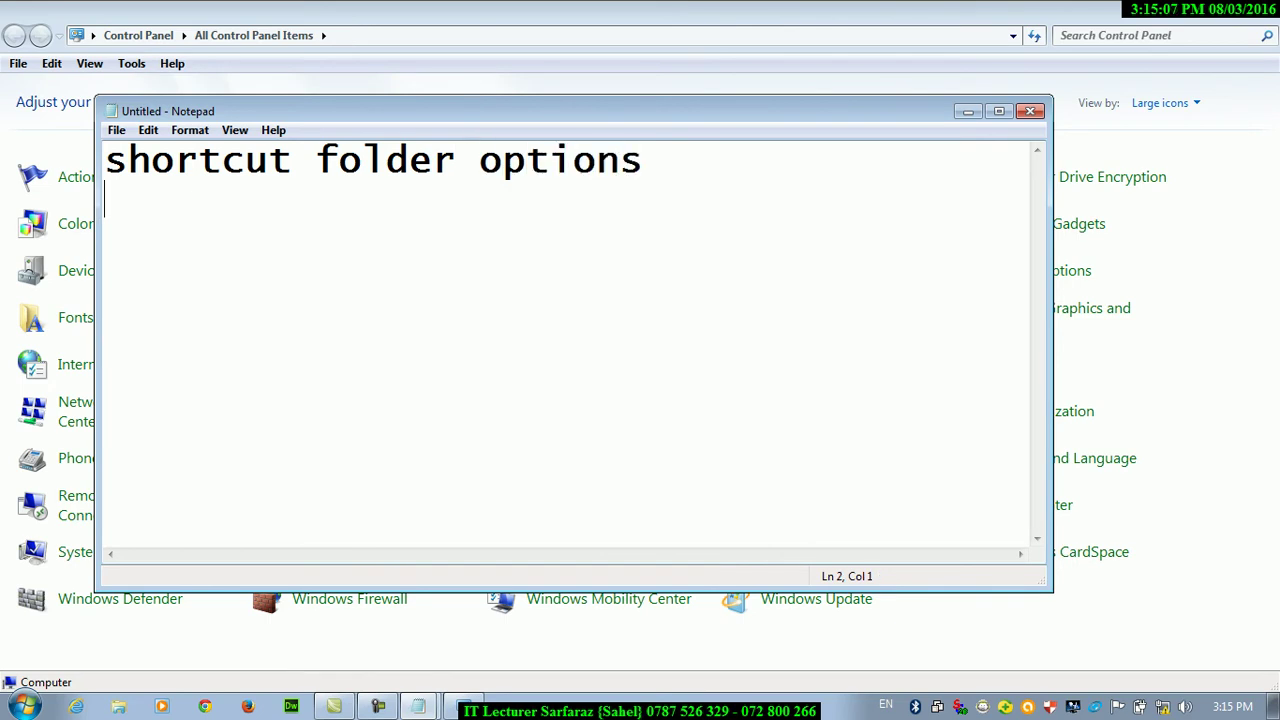
# Add the line 'type in run:control folders' and minimize the note
pyautogui.write('type in ri')
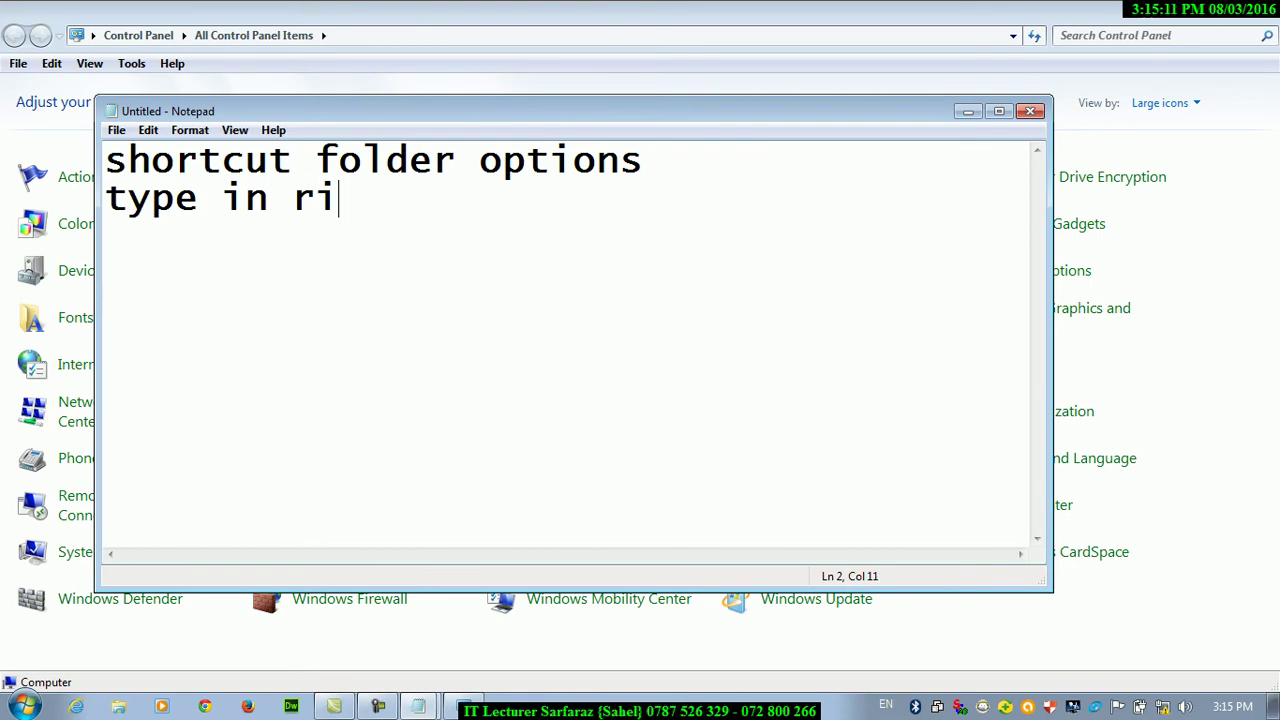
pyautogui.press('BackSpace')
pyautogui.write('un')
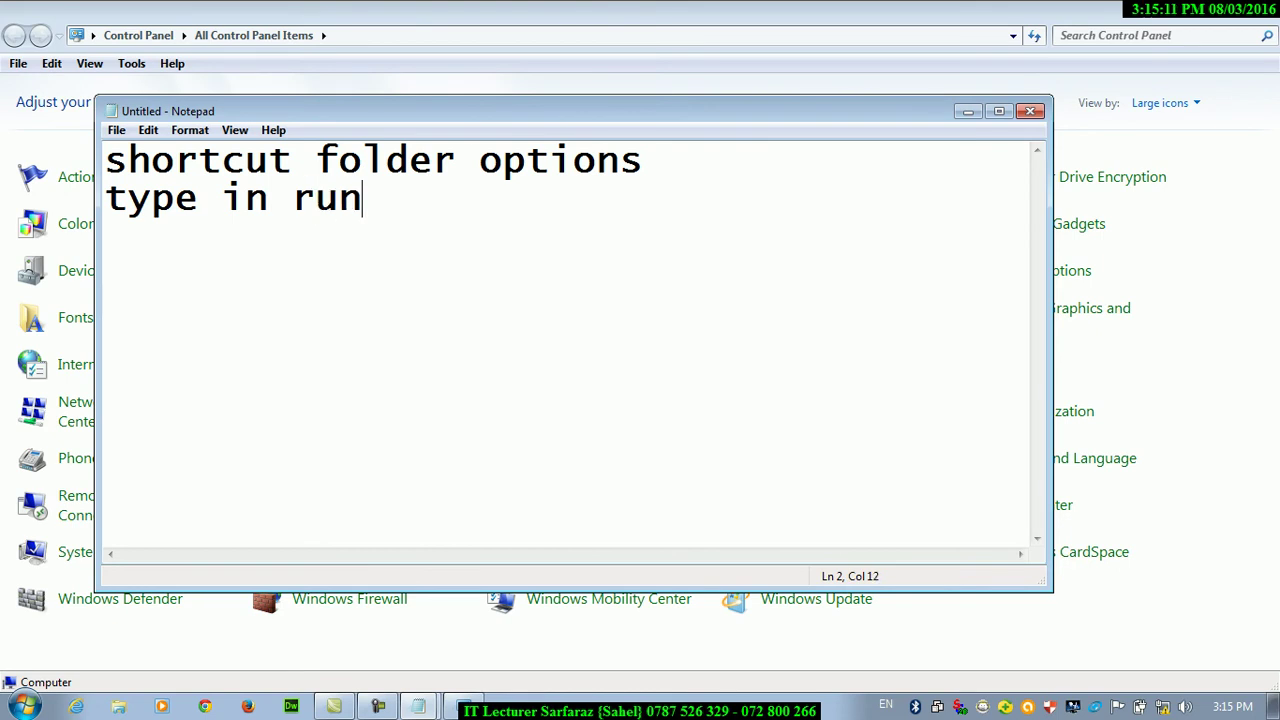
pyautogui.write(':folder optio')
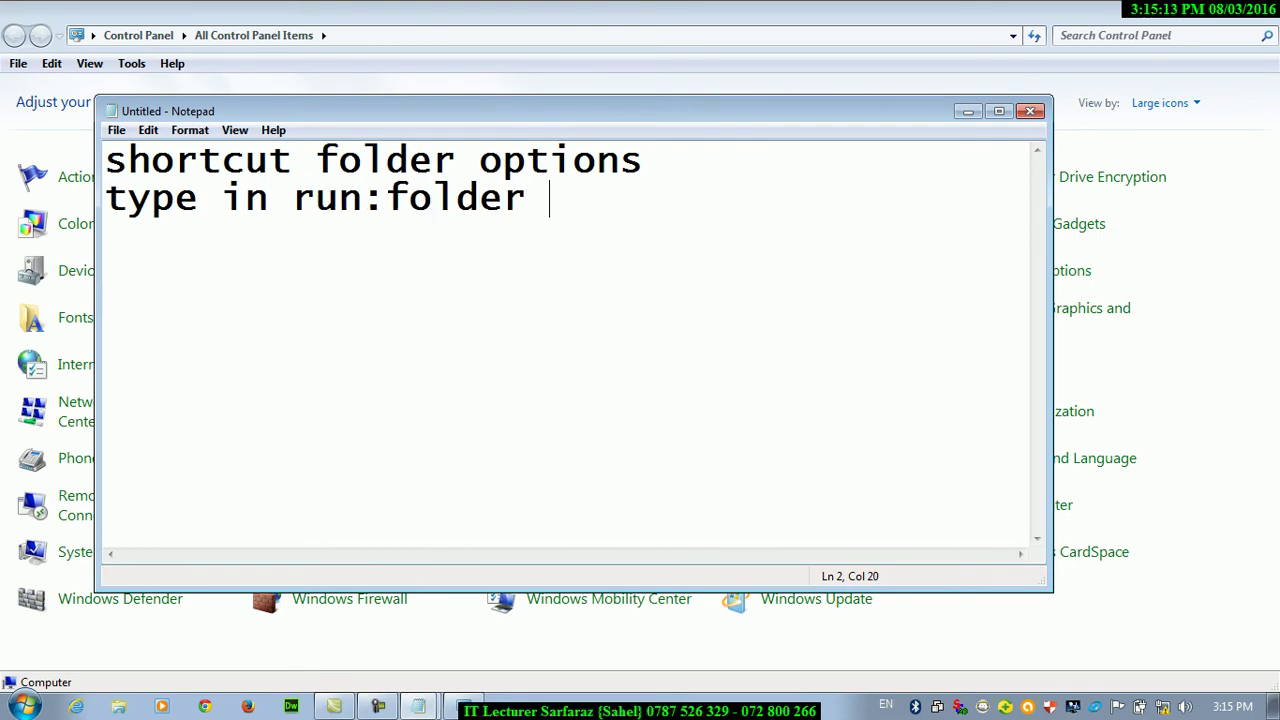
pyautogui.press('BackSpace')
pyautogui.press('BackSpace')
pyautogui.press('BackSpace')
pyautogui.press('BackSpace')
pyautogui.press('BackSpace')
pyautogui.press('BackSpace')
pyautogui.press('BackSpace')
pyautogui.press('BackSpace')
pyautogui.press('BackSpace')
pyautogui.press('BackSpace')
pyautogui.press('BackSpace')
pyautogui.press('BackSpace')
pyautogui.write('conto')
pyautogui.press('BackSpace')
pyautogui.write('rol fo')
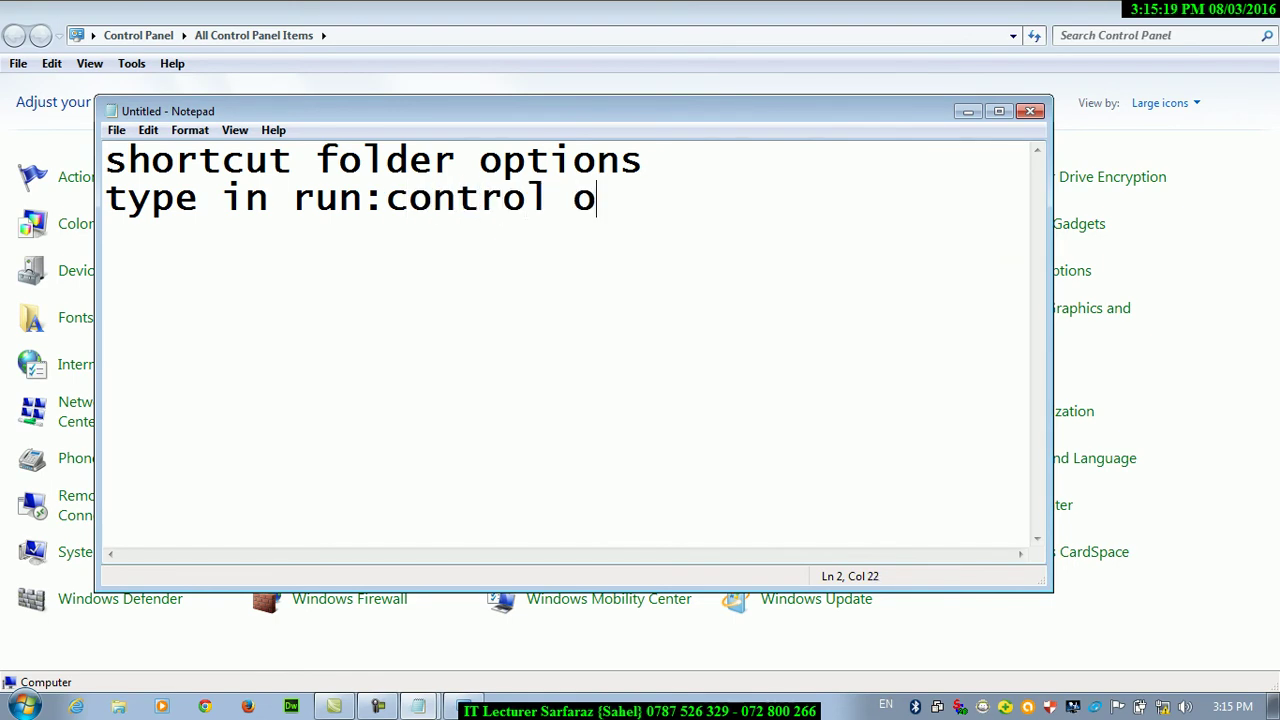
pyautogui.press('BackSpace')
pyautogui.write('folders')
pyautogui.press('Return')
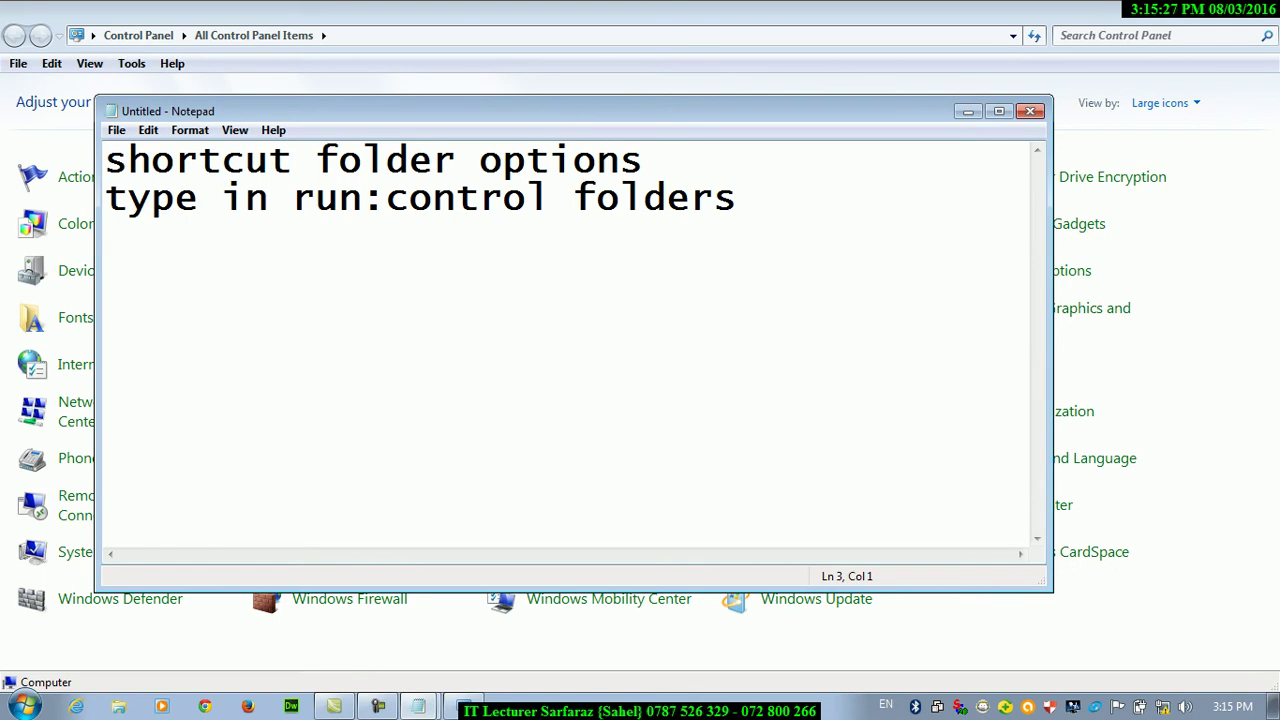
pyautogui.click(969, 113)
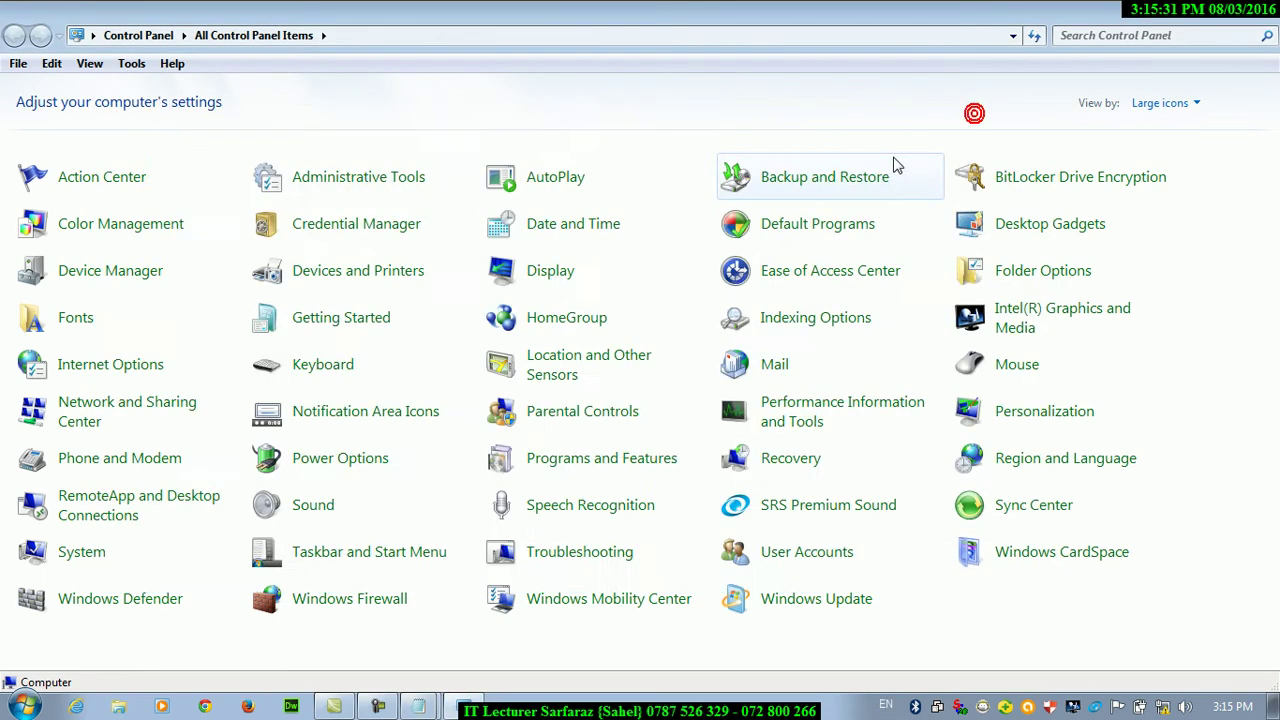
# Run 'control folders' to open Folder Options, then cancel it
pyautogui.press('super+r')
pyautogui.moveTo(294, 486); pyautogui.dragTo(544, 92)
pyautogui.press('Down')
pyautogui.click(1172, 12)
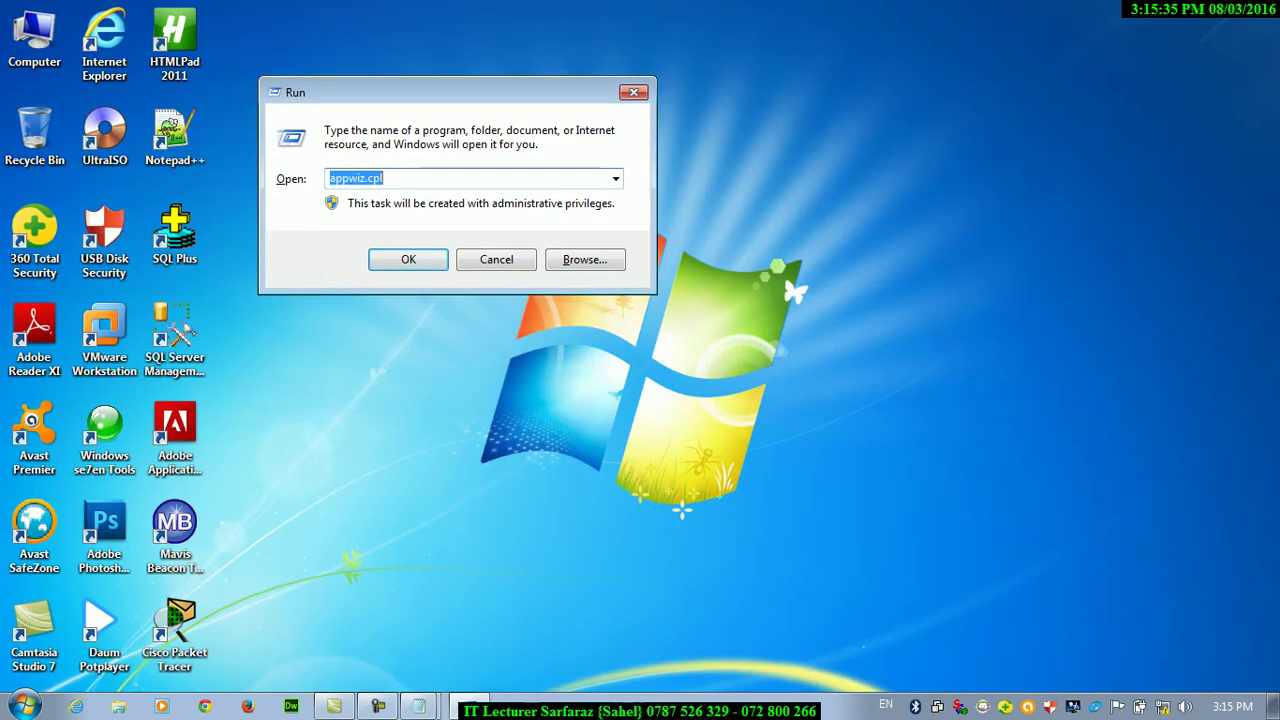
pyautogui.write('control ')
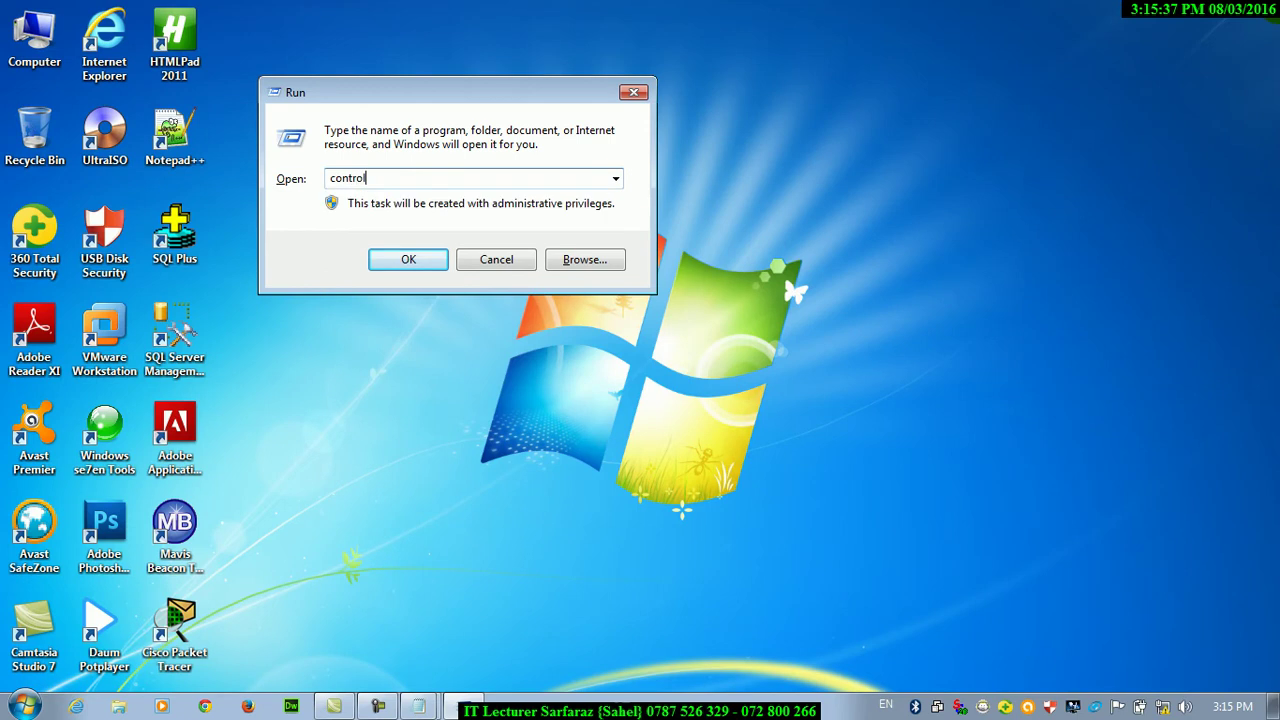
pyautogui.write('folderer')
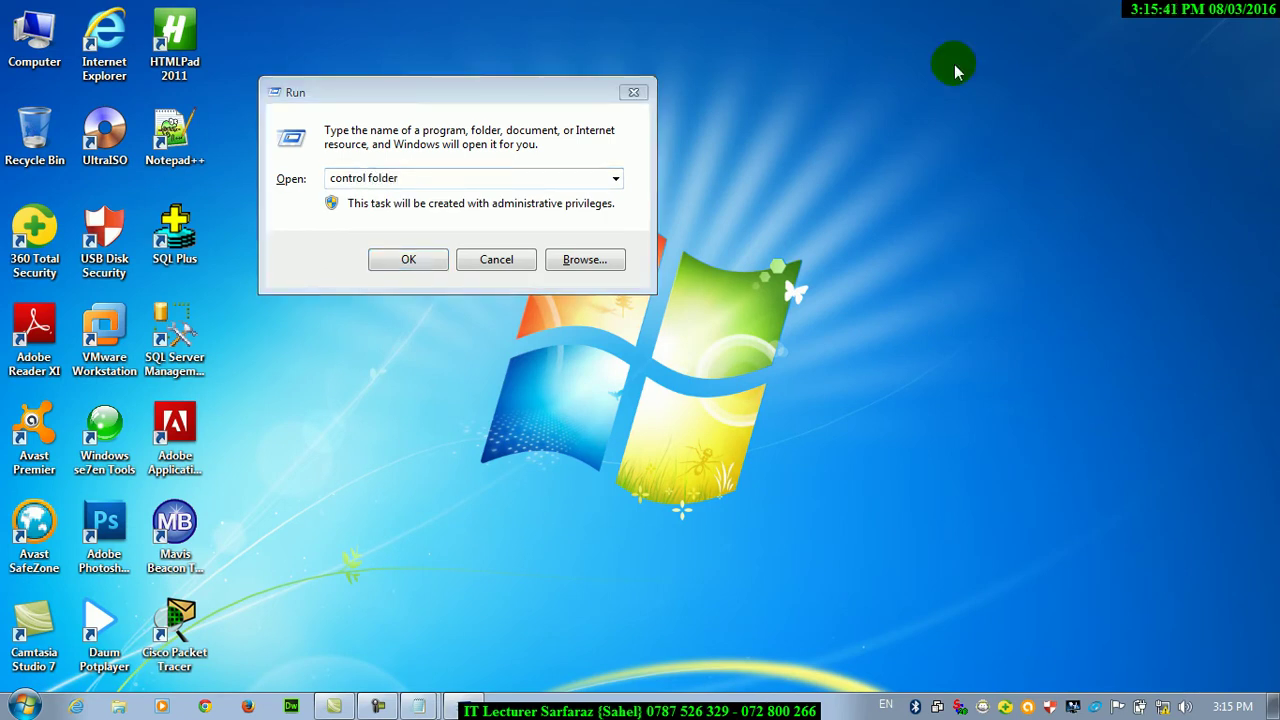
pyautogui.write('s')
pyautogui.press('Return')
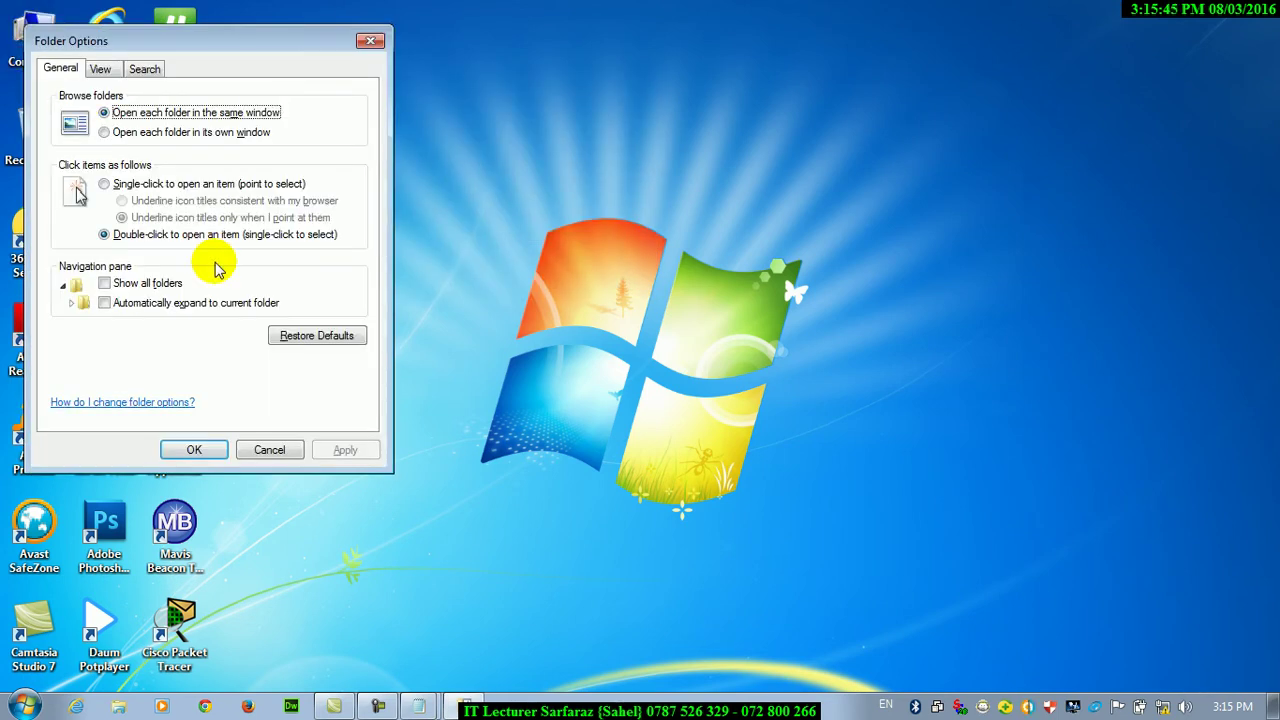
pyautogui.click(264, 450)
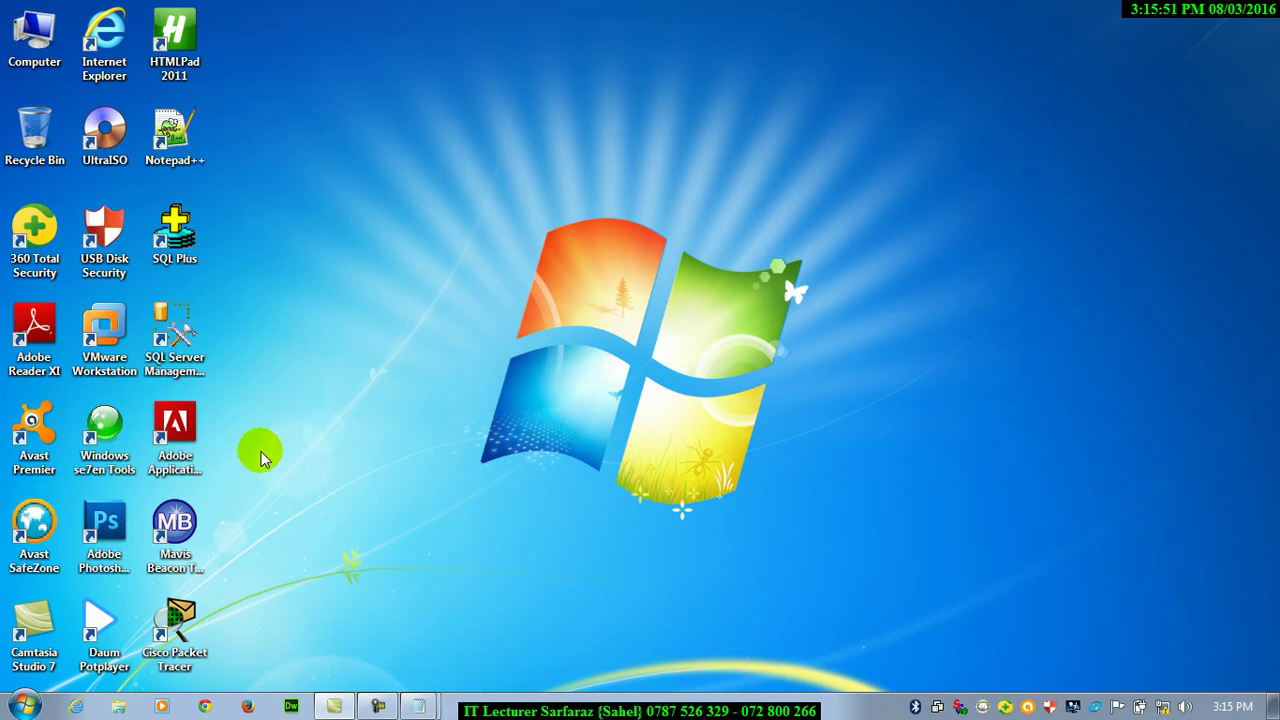
# Reopen Control Panel and create a desktop shortcut for the Folder Options item
pyautogui.press('super+r')
pyautogui.write('control')
pyautogui.press('Return')
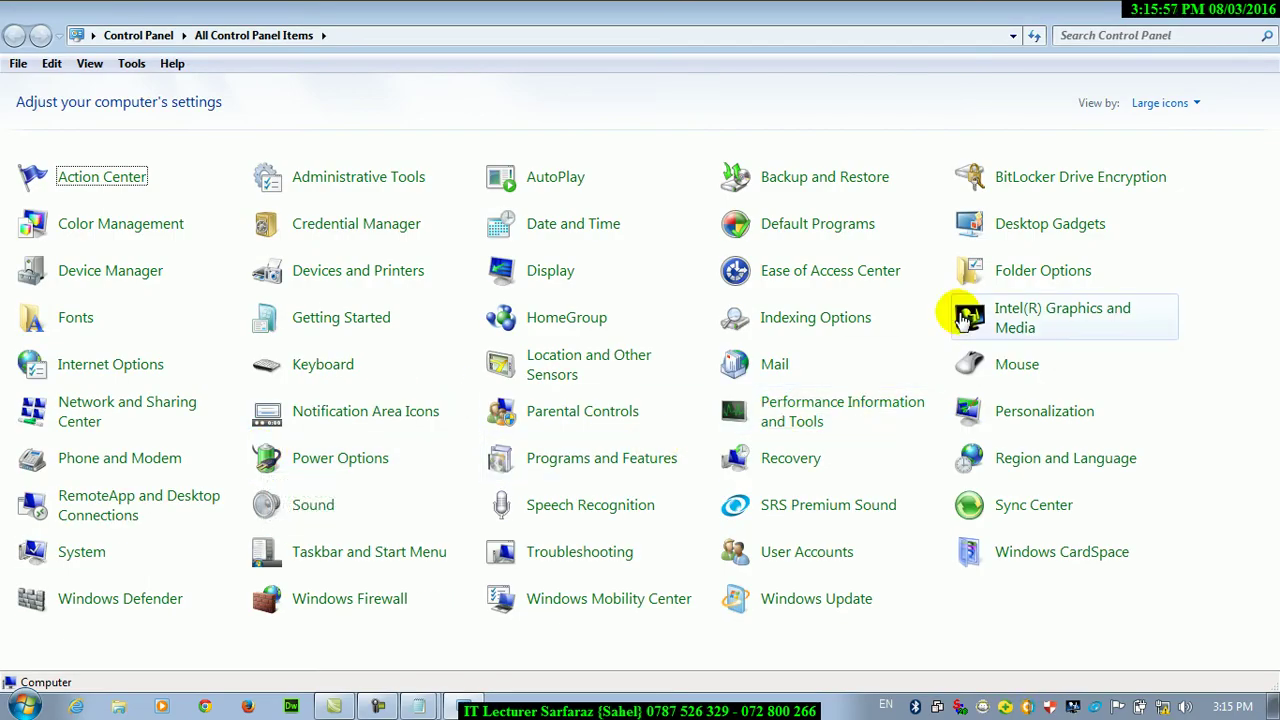
pyautogui.rightClick(996, 280)
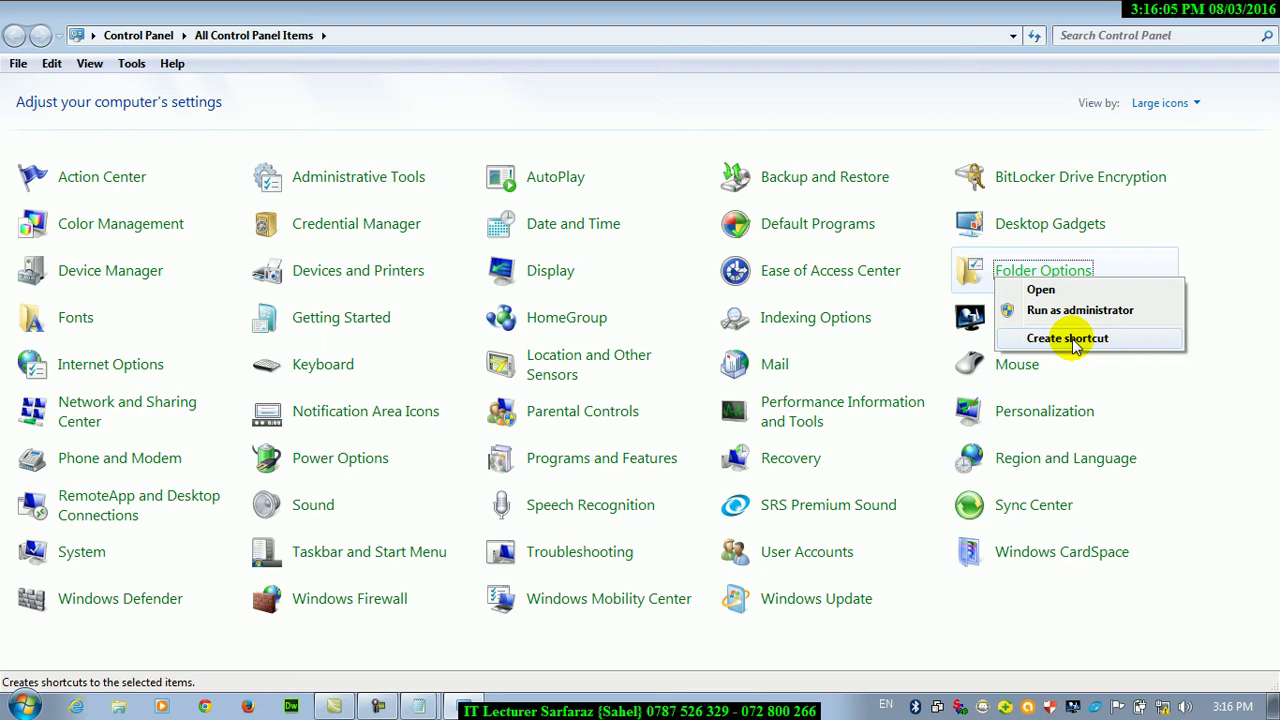
pyautogui.click(1070, 339)
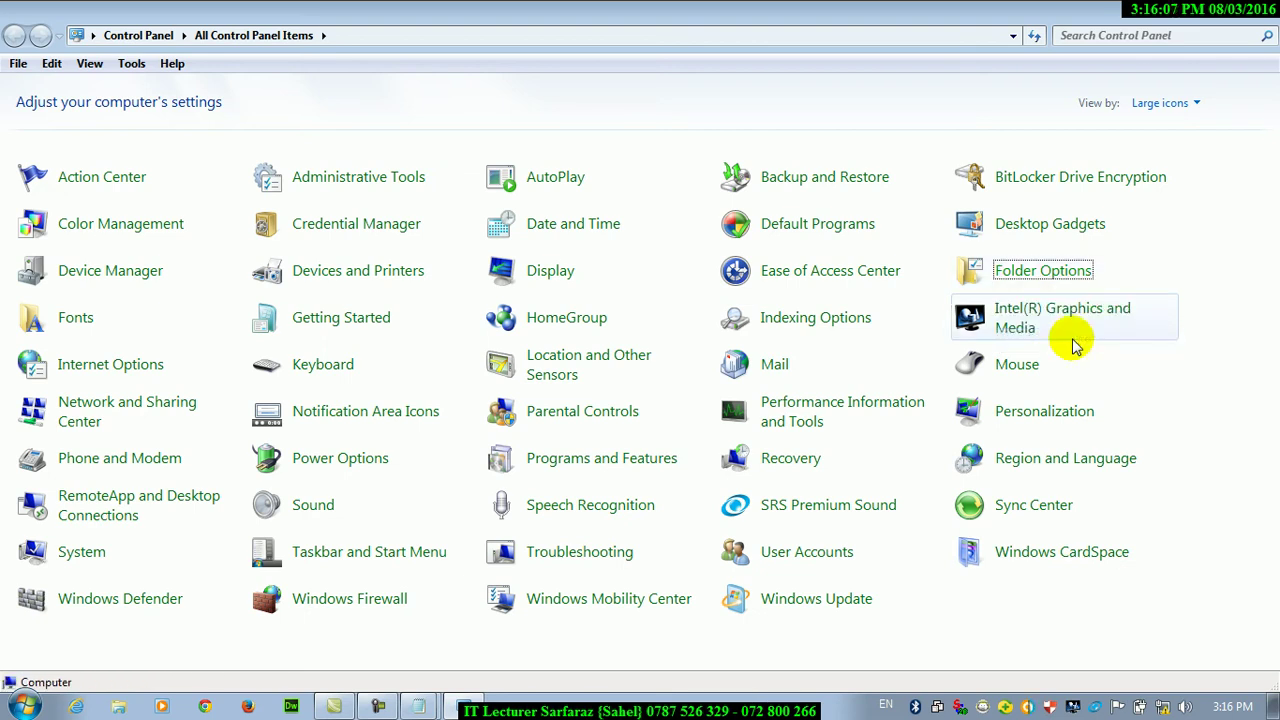
pyautogui.press('super+d')
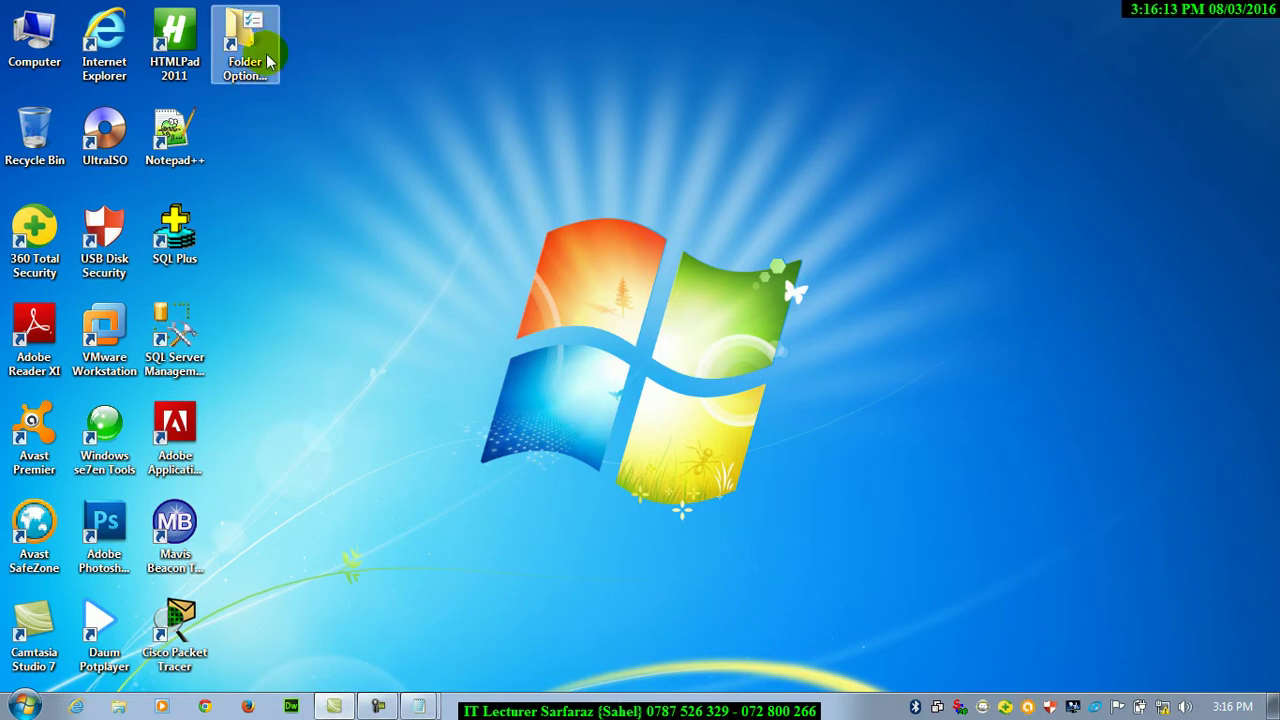
# Open Folder Options from Computer's Tools menu, then cancel it
pyautogui.doubleClick(34, 58)
pyautogui.click(30, 64)
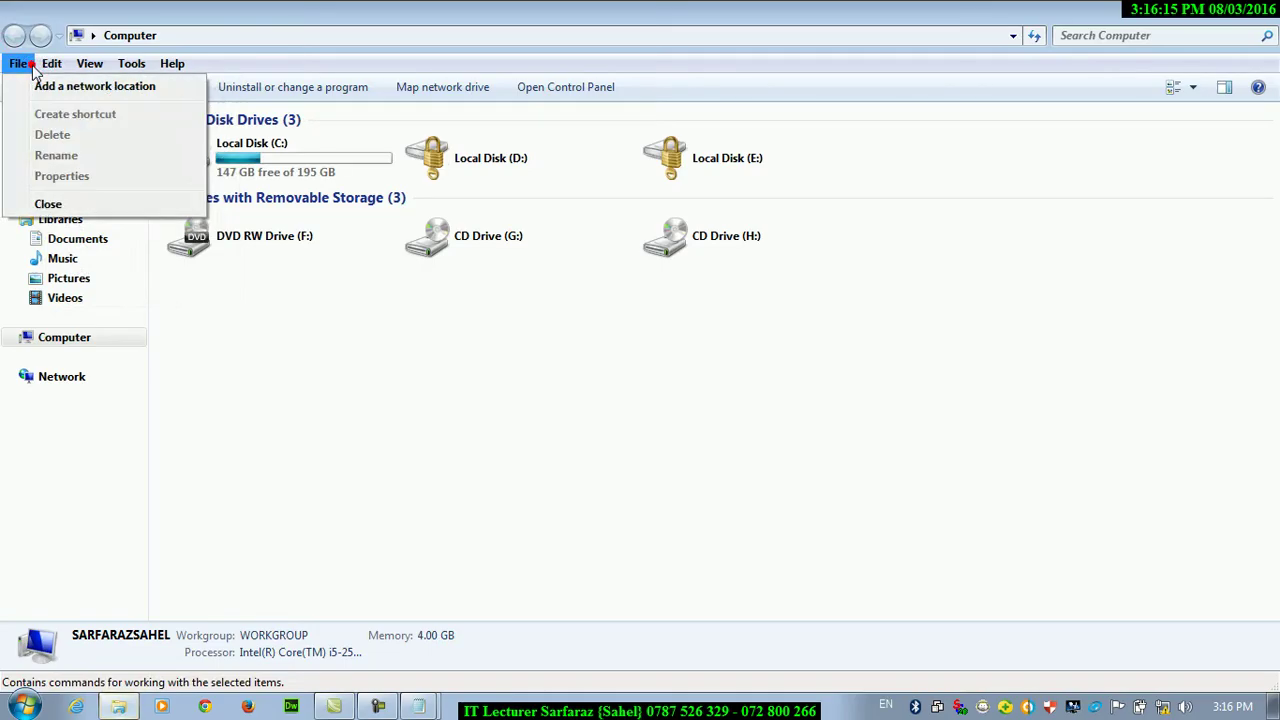
pyautogui.click(357, 400)
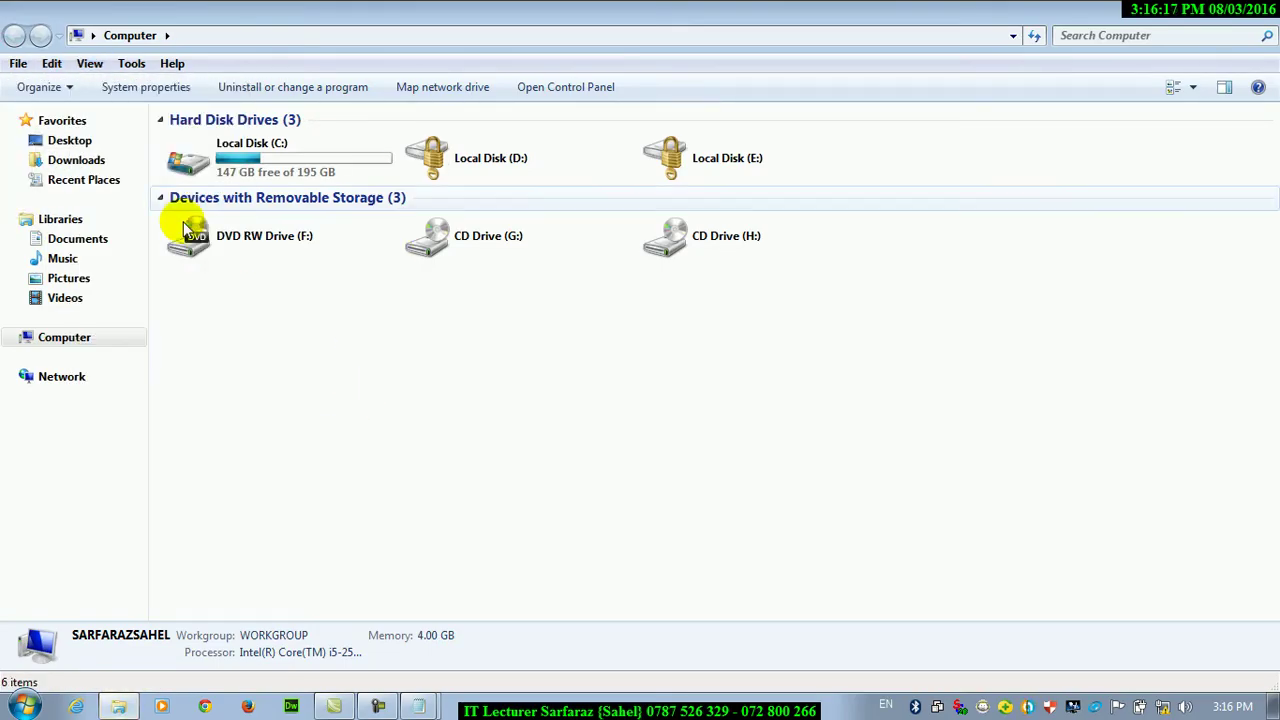
pyautogui.click(131, 63)
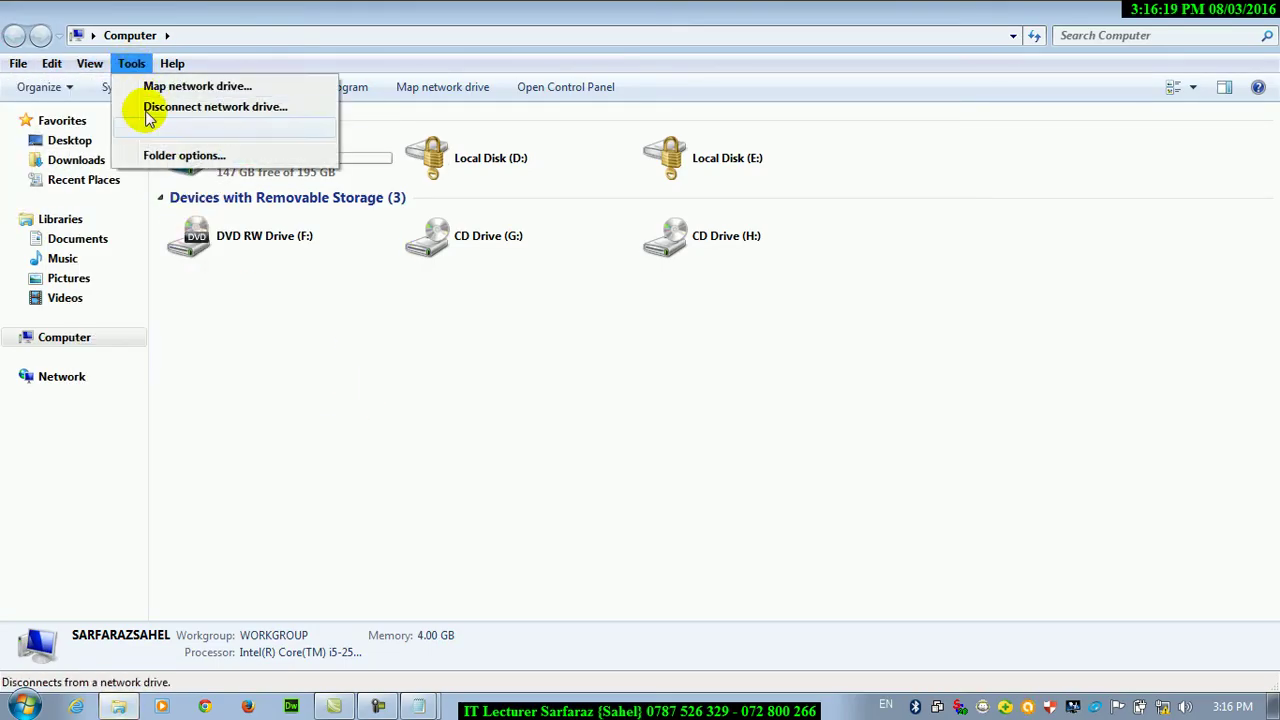
pyautogui.click(175, 155)
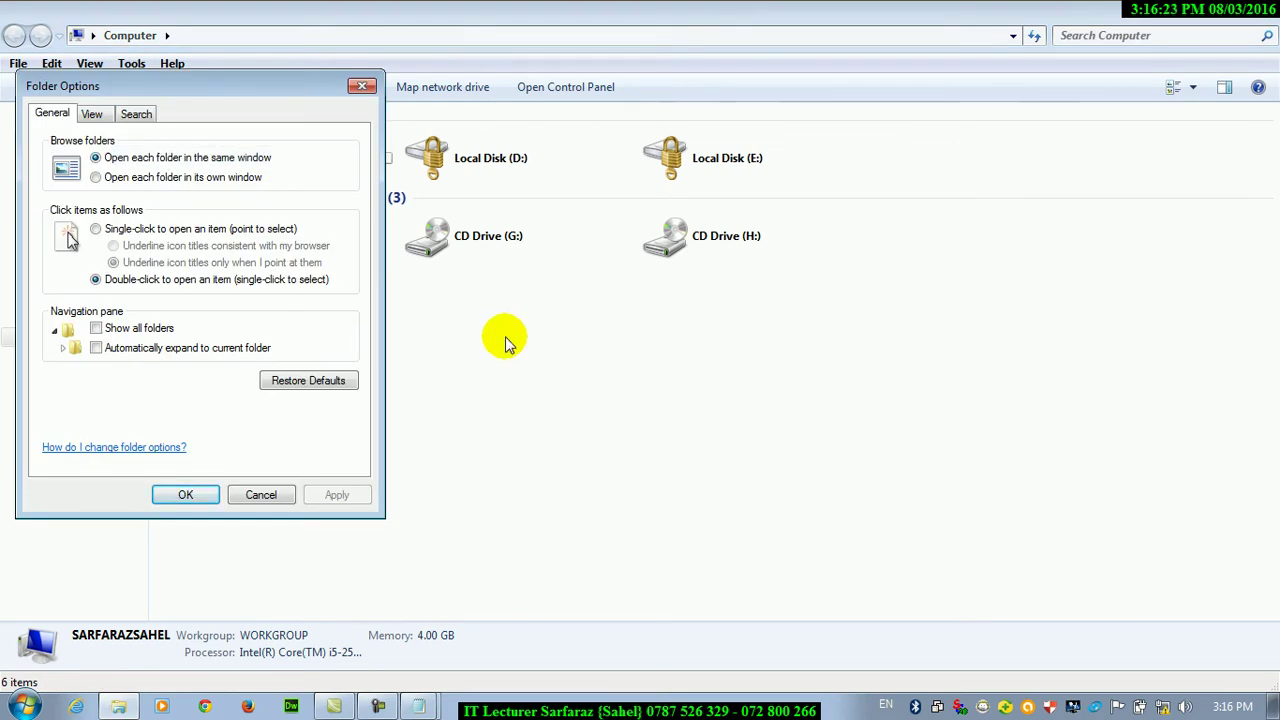
pyautogui.click(258, 489)
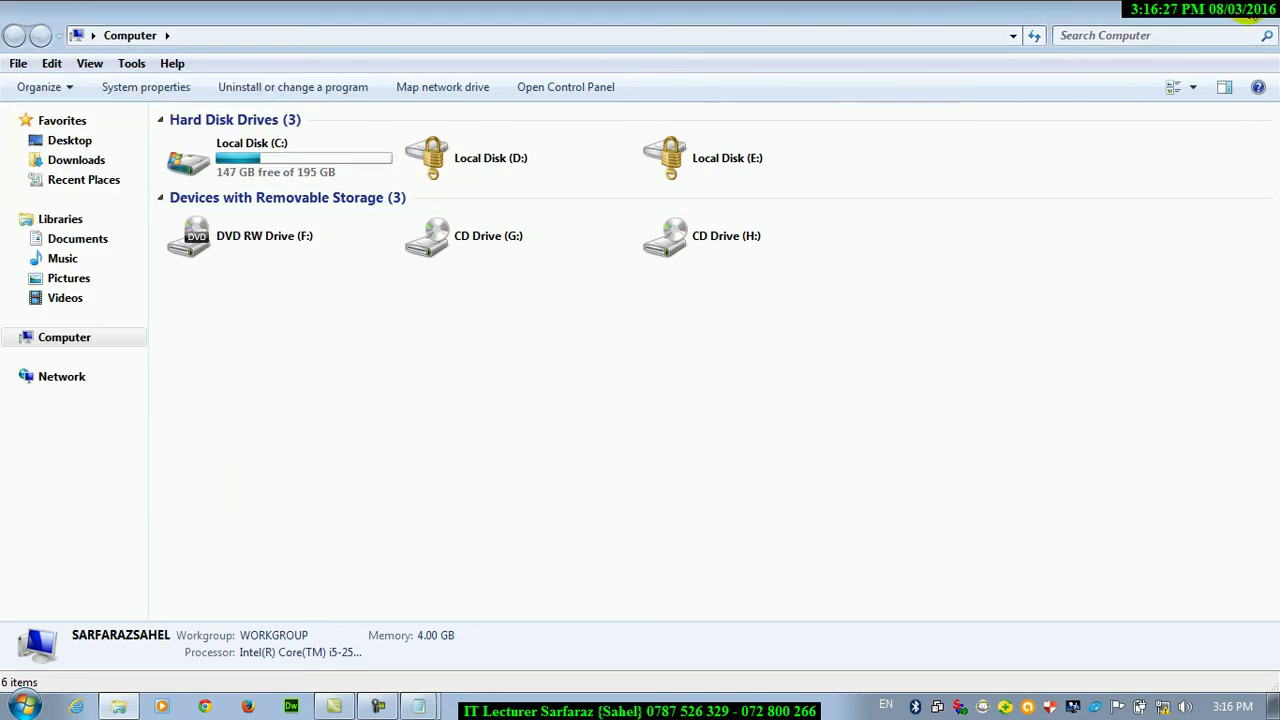
# Show the desktop and open Folder Options from its desktop shortcut
pyautogui.press('super+d')
pyautogui.rightClick(381, 118)
pyautogui.rightClick(254, 78)
pyautogui.click(284, 87)
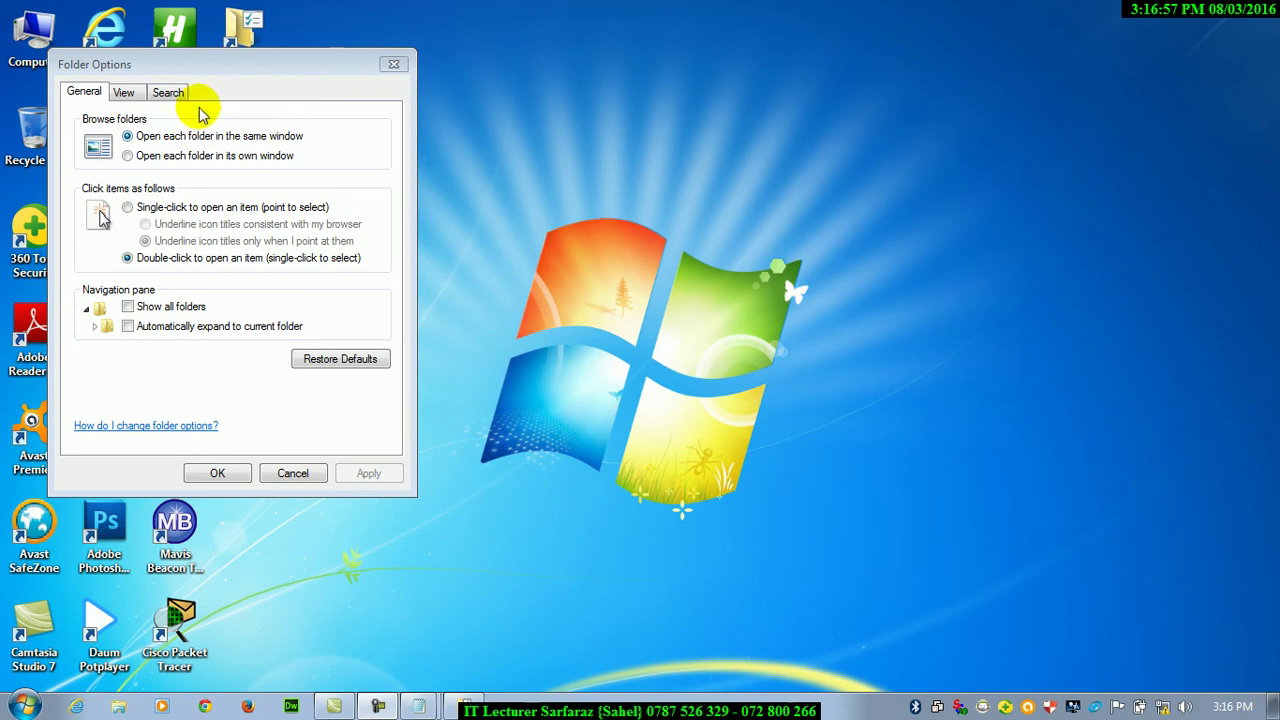
pyautogui.moveTo(192, 70); pyautogui.dragTo(729, 99)
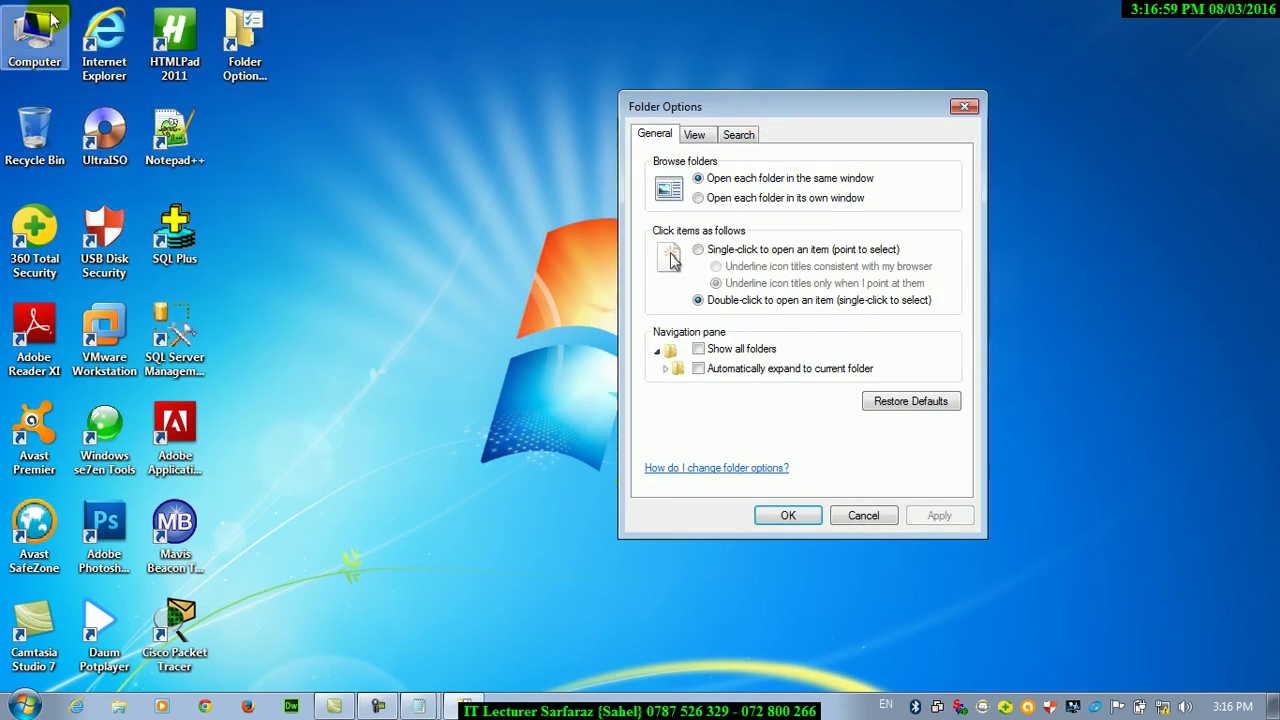
pyautogui.doubleClick(34, 40)
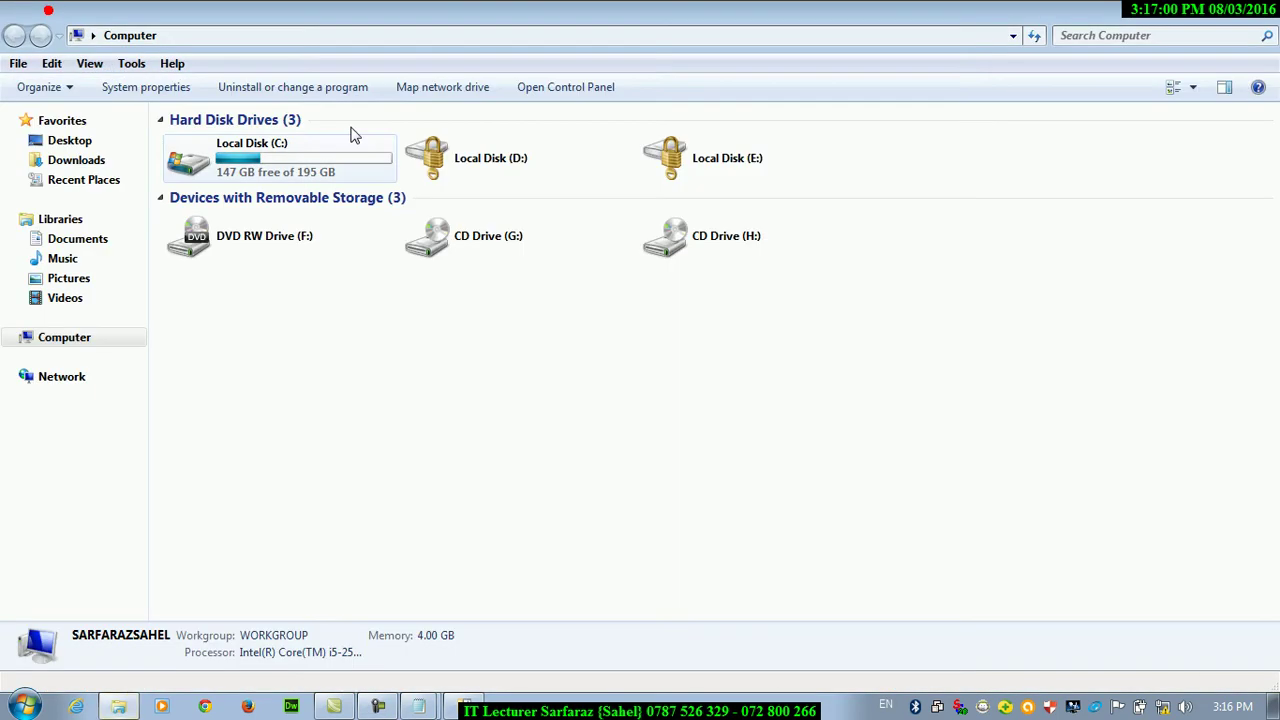
pyautogui.doubleClick(251, 174)
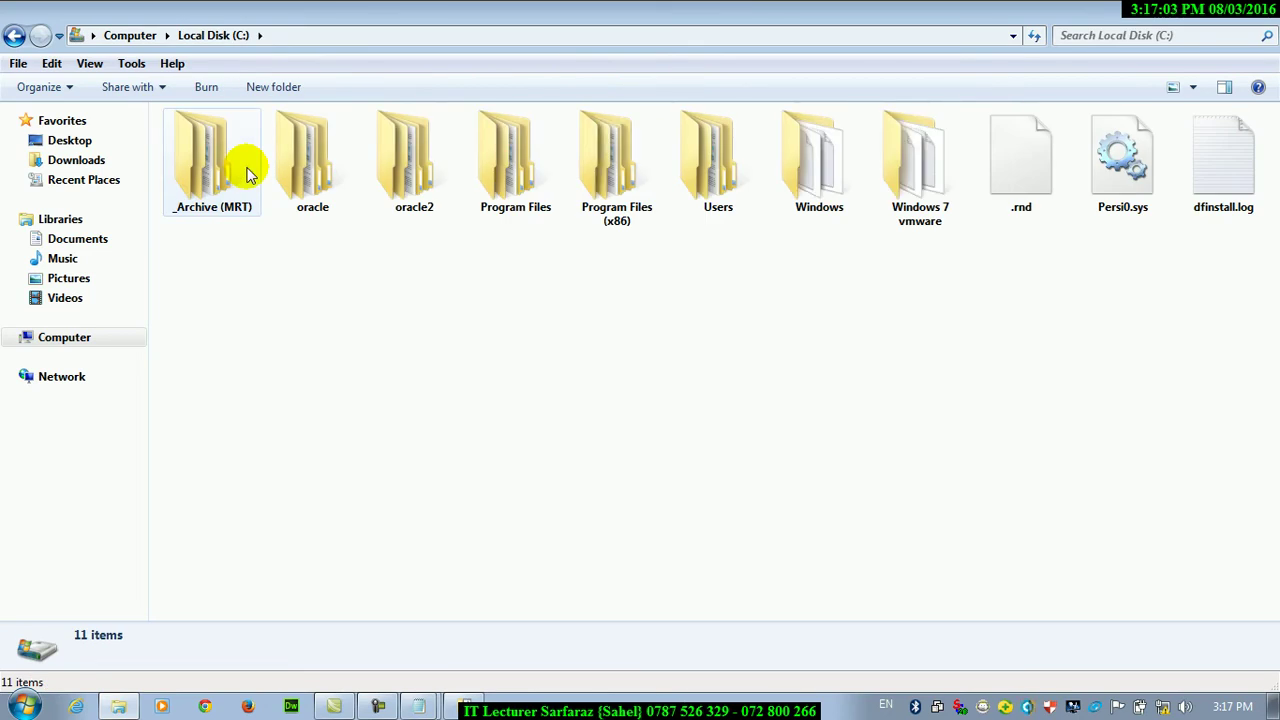
pyautogui.doubleClick(822, 190)
pyautogui.moveTo(740, 20); pyautogui.dragTo(560, 120)
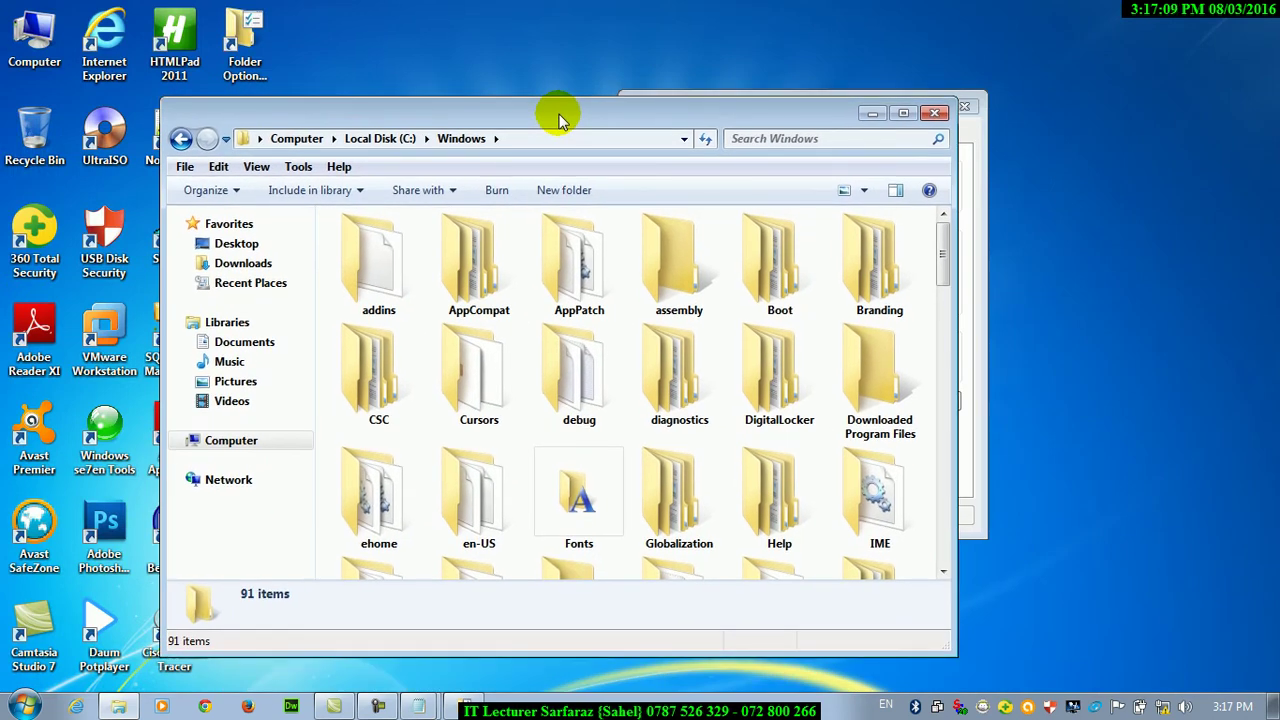
pyautogui.doubleClick(478, 400)
pyautogui.moveTo(360, 105); pyautogui.dragTo(420, 265)
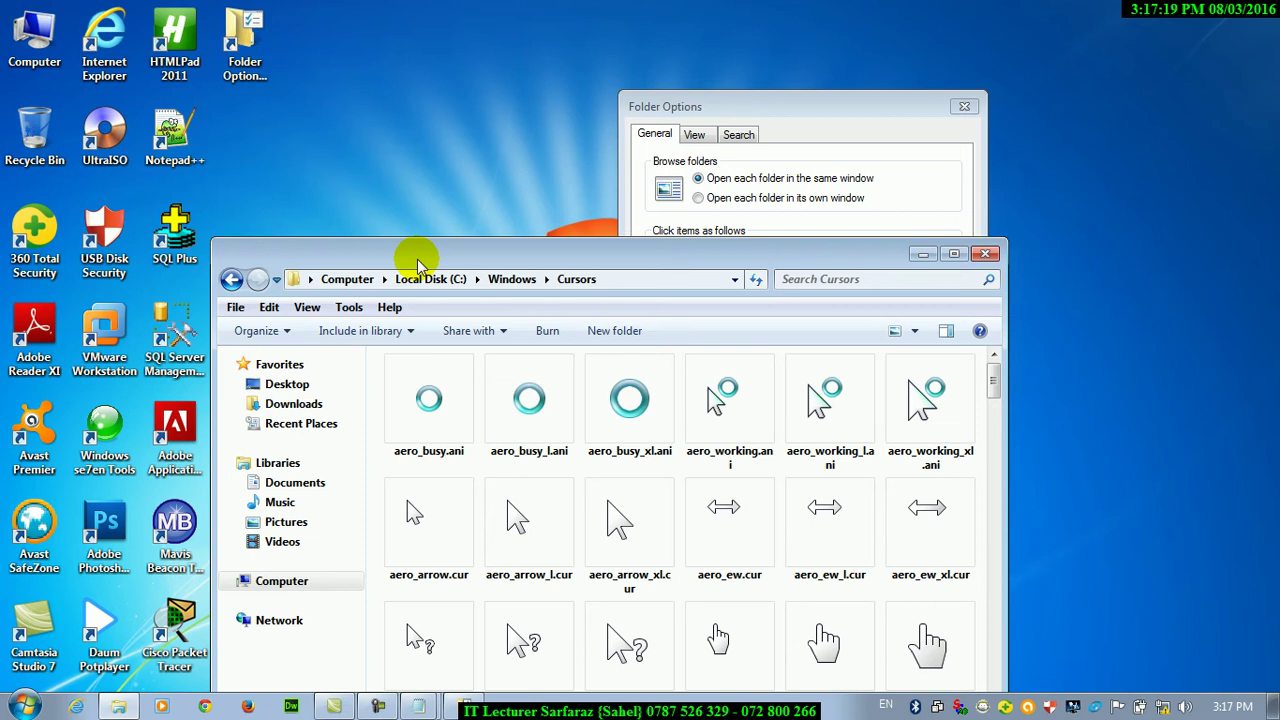
pyautogui.scroll(-1, 817, 234)
pyautogui.click(987, 255)
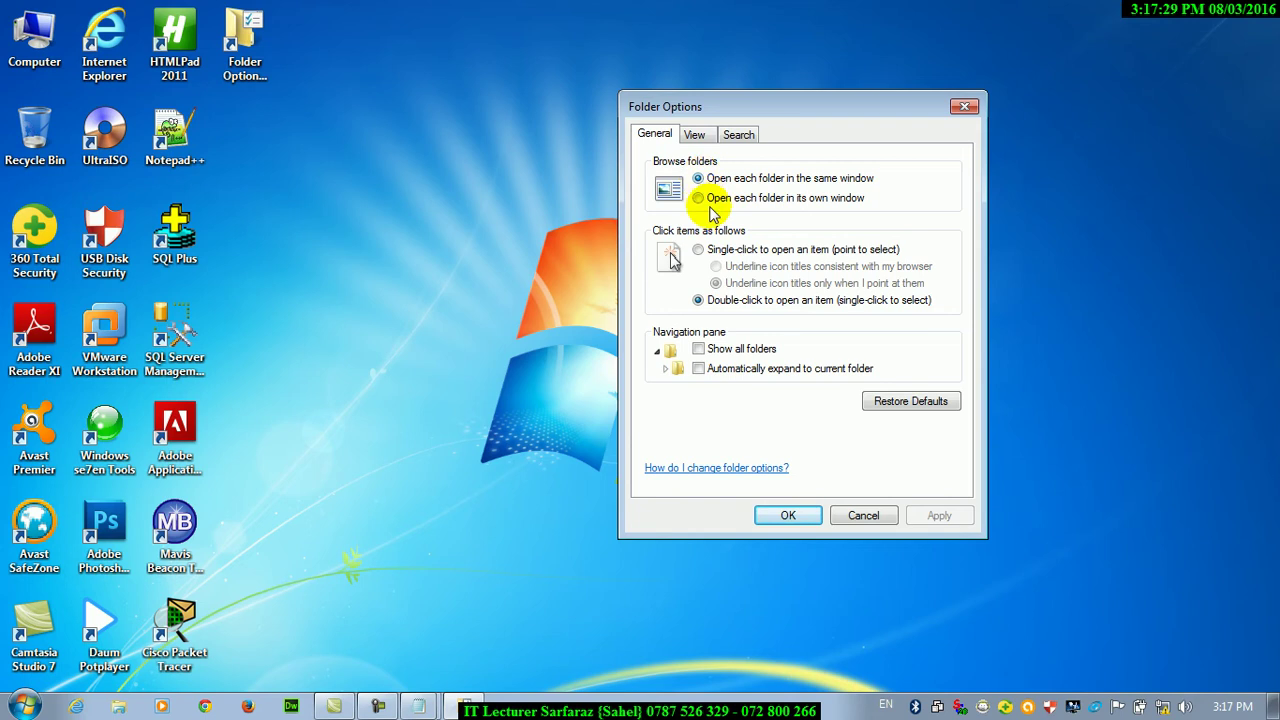
# Choose 'Open each folder in its own window' on the General tab and apply
pyautogui.click(698, 198)
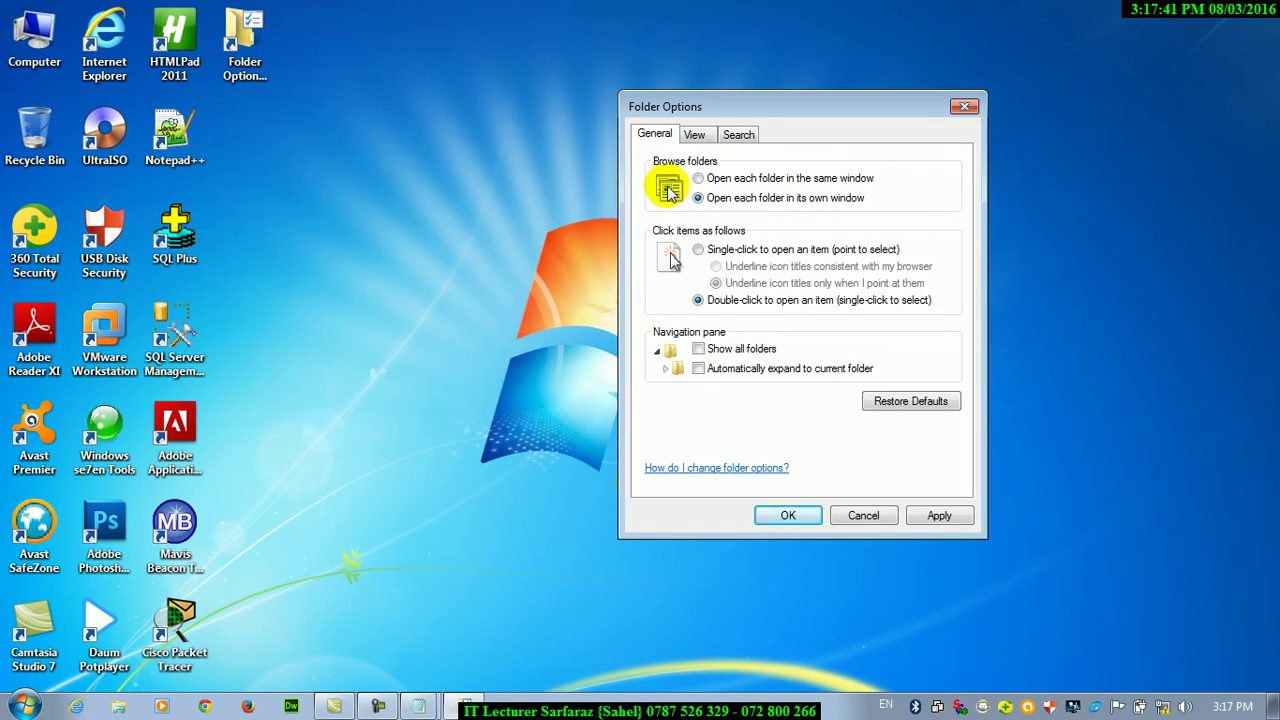
pyautogui.click(938, 515)
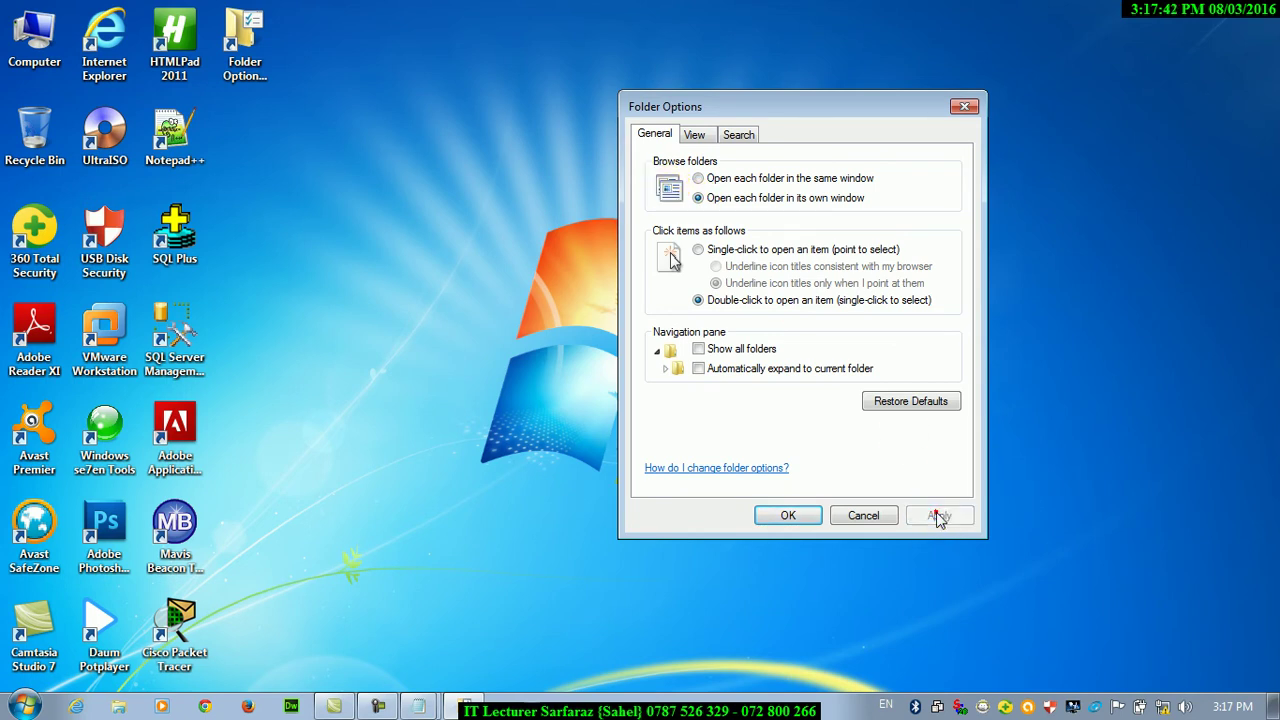
# Open Computer, then Local Disk (C:), Windows and CSC, each in its own window
pyautogui.doubleClick(20, 35)
pyautogui.doubleClick(471, 280)
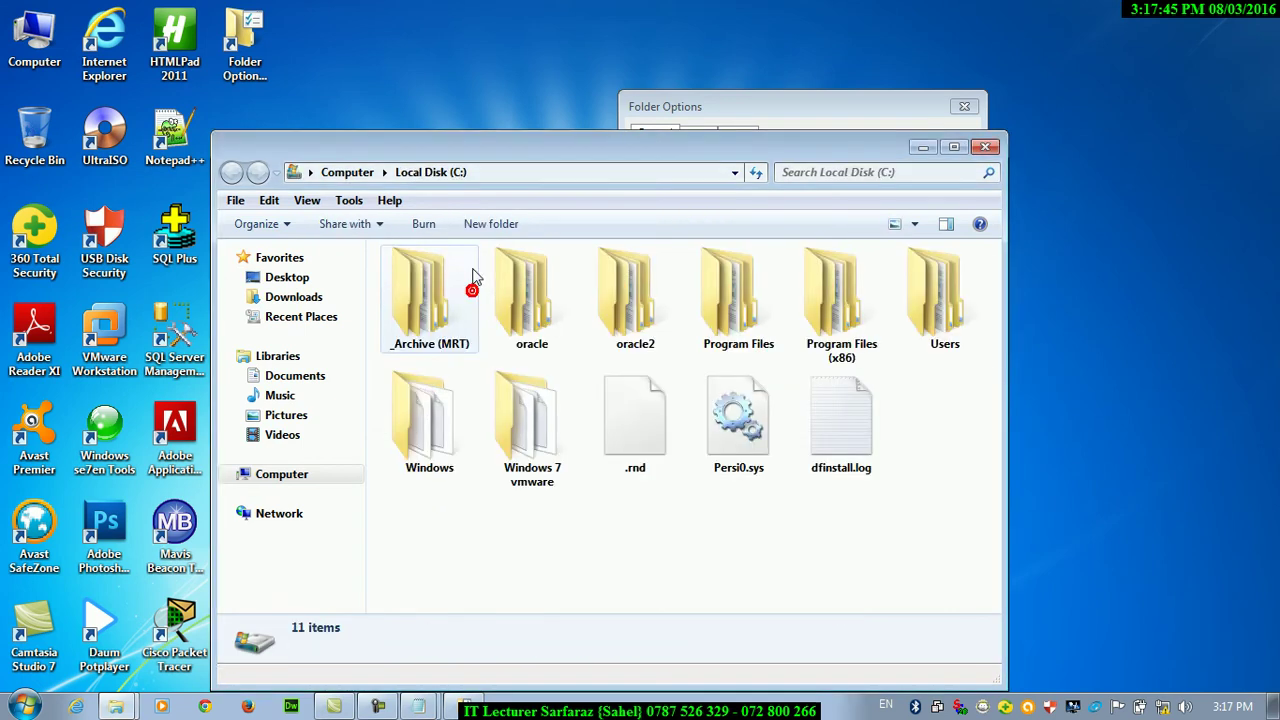
pyautogui.moveTo(449, 157); pyautogui.dragTo(626, 190)
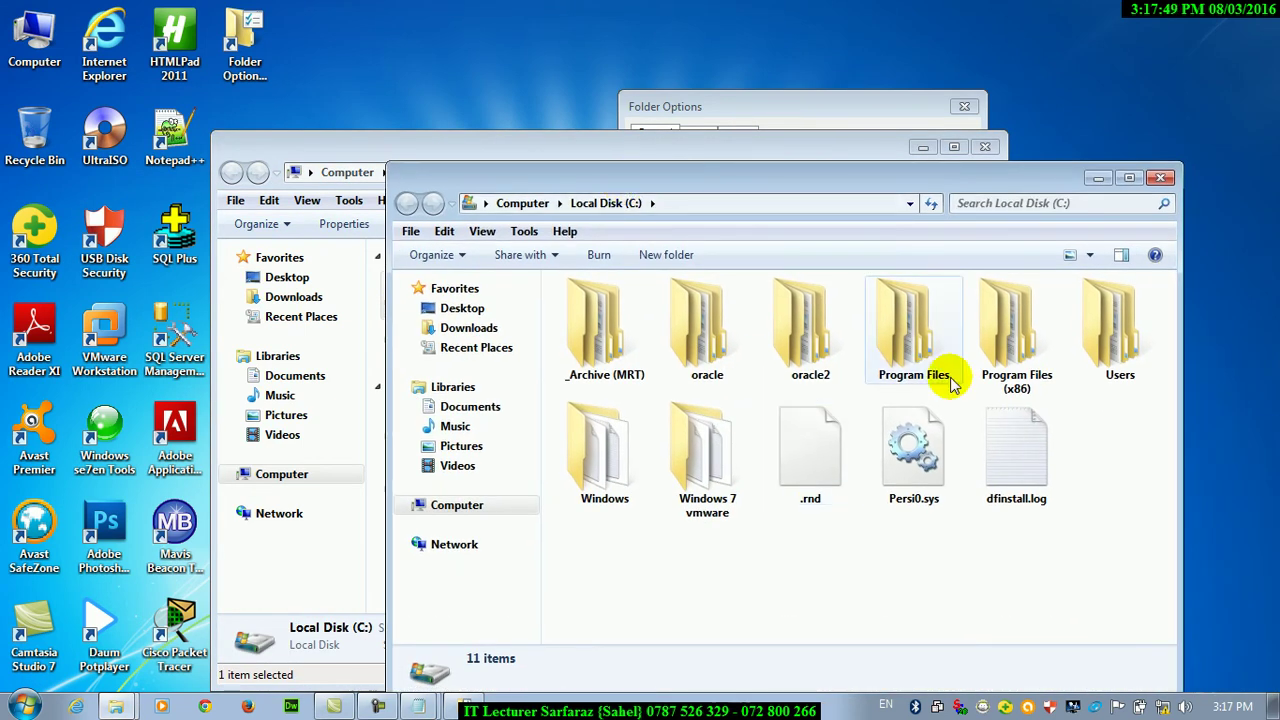
pyautogui.click(577, 478)
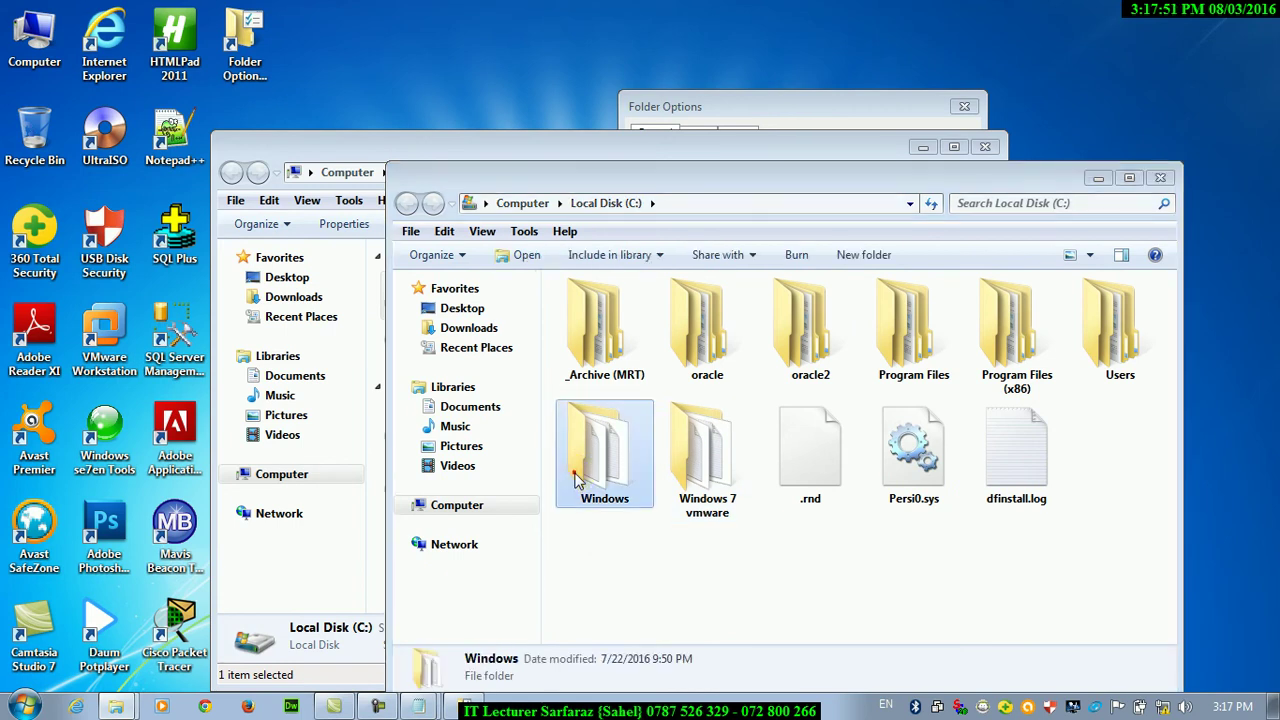
pyautogui.doubleClick(577, 478)
pyautogui.moveTo(610, 18); pyautogui.dragTo(780, 58)
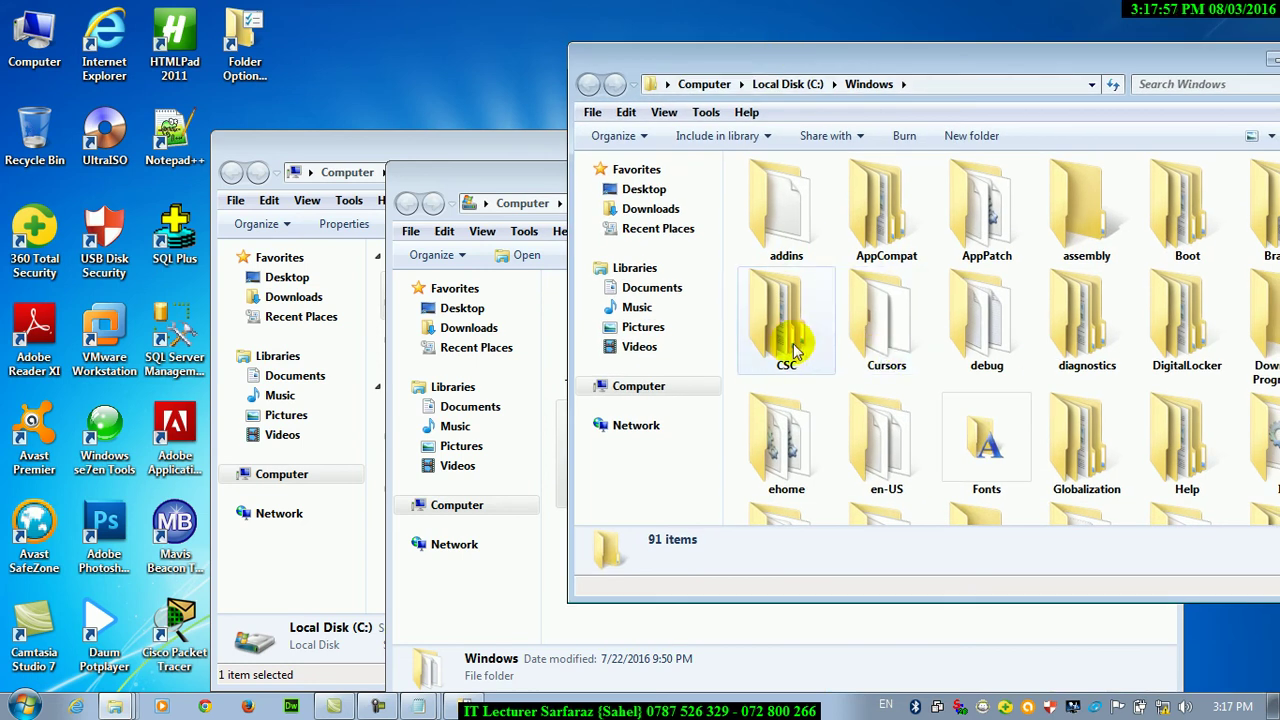
pyautogui.doubleClick(796, 345)
pyautogui.moveTo(653, 21); pyautogui.dragTo(948, 345)
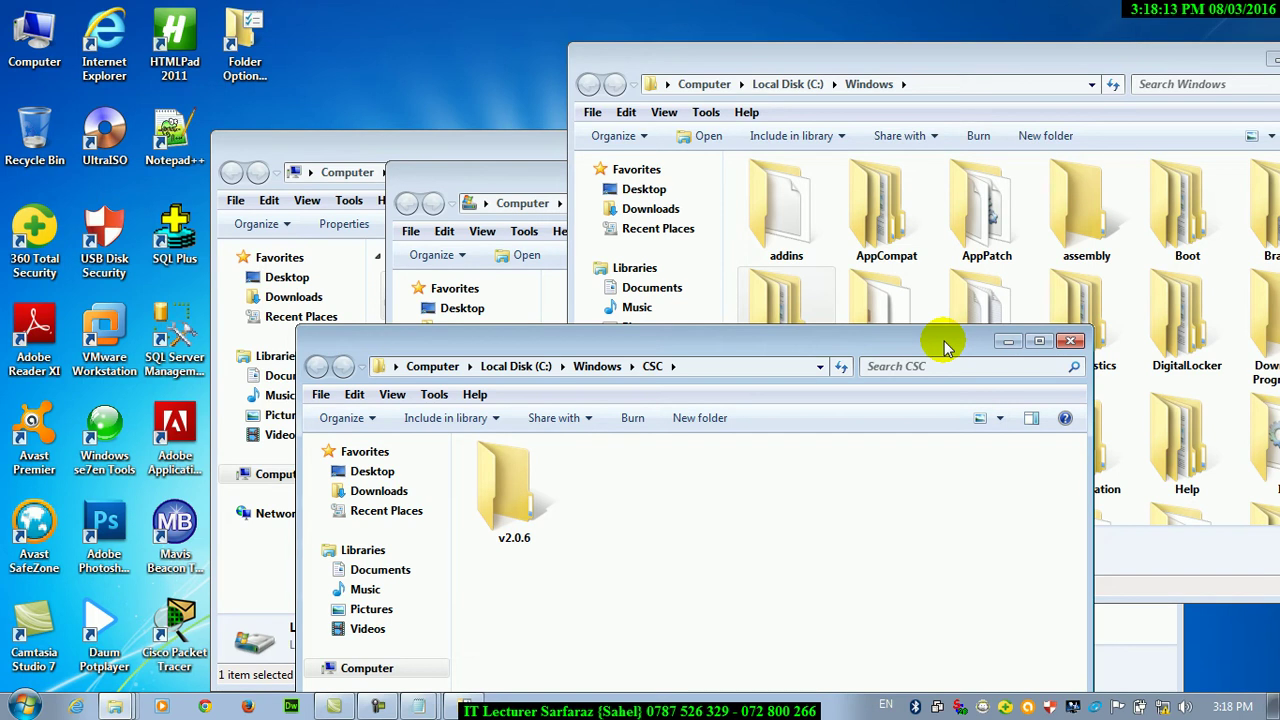
# Close the CSC, Windows and Local Disk (C:) windows
pyautogui.click(1069, 342)
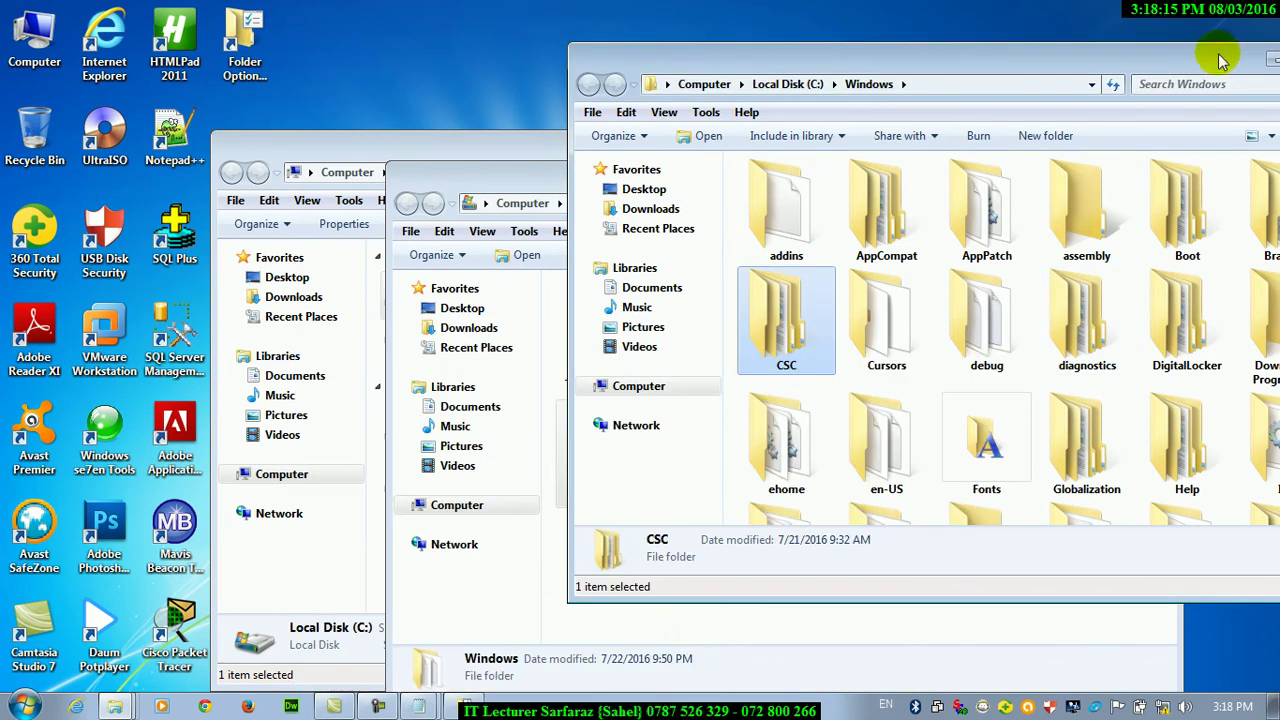
pyautogui.moveTo(1221, 59); pyautogui.dragTo(920, 160)
pyautogui.click(1040, 159)
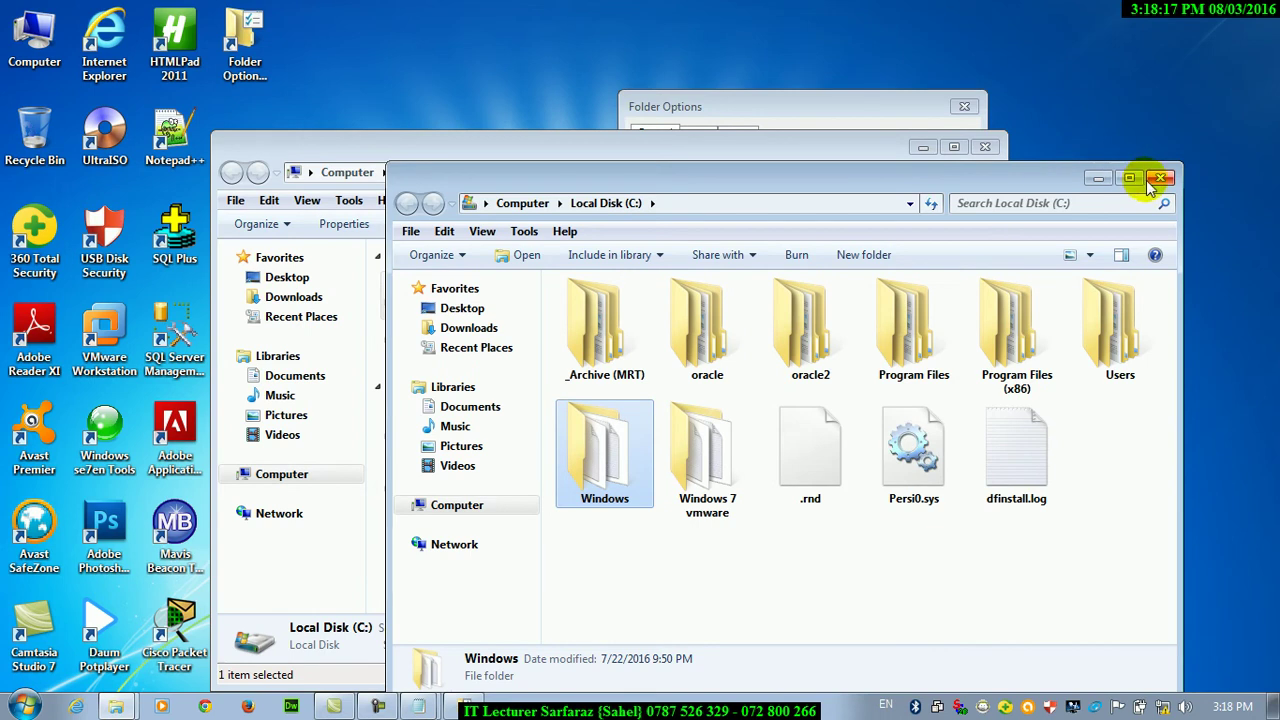
pyautogui.click(1156, 178)
# Close Computer, apply 'Open each folder in the same window', and move the dialog top-left
pyautogui.click(983, 148)
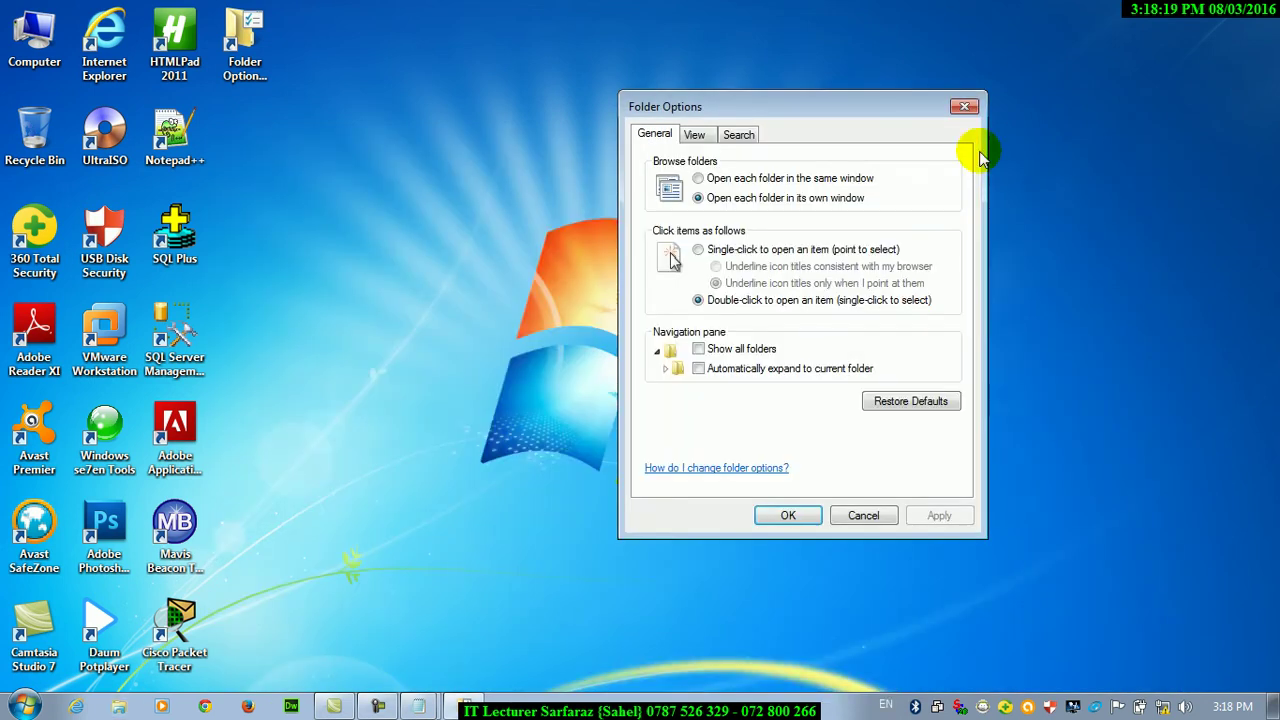
pyautogui.click(700, 178)
pyautogui.click(939, 515)
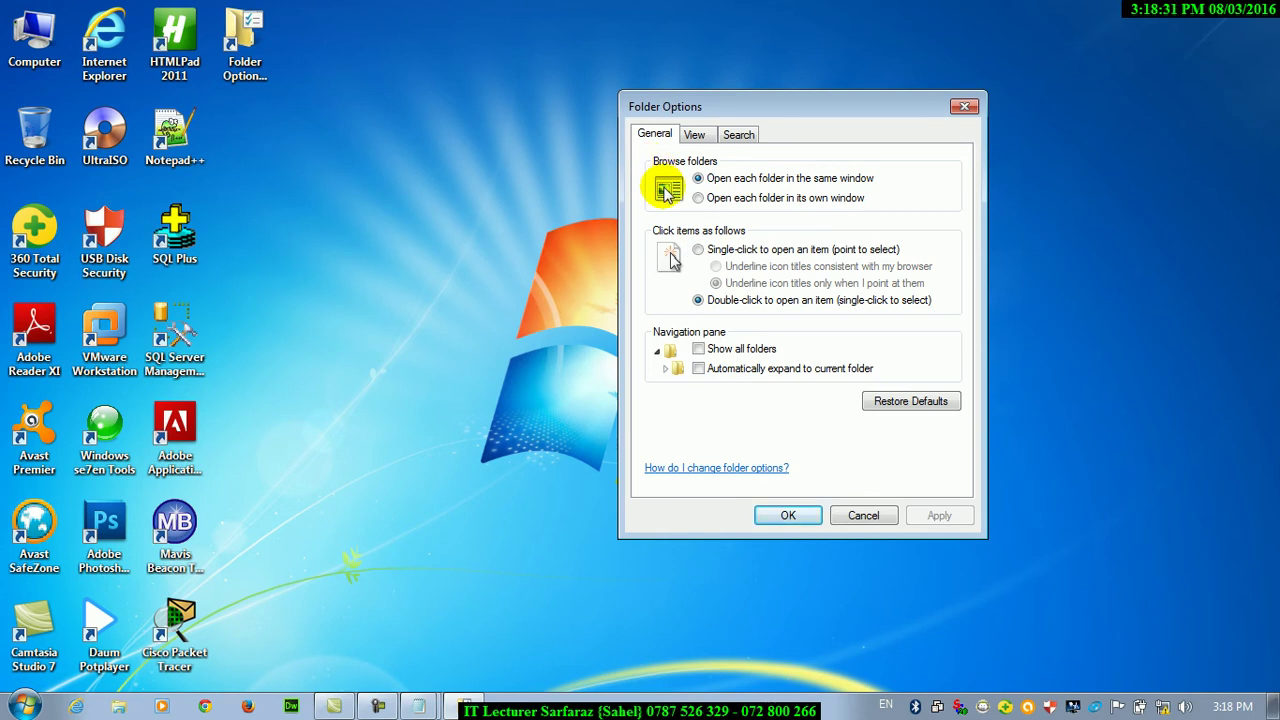
pyautogui.moveTo(710, 98); pyautogui.dragTo(482, 9)
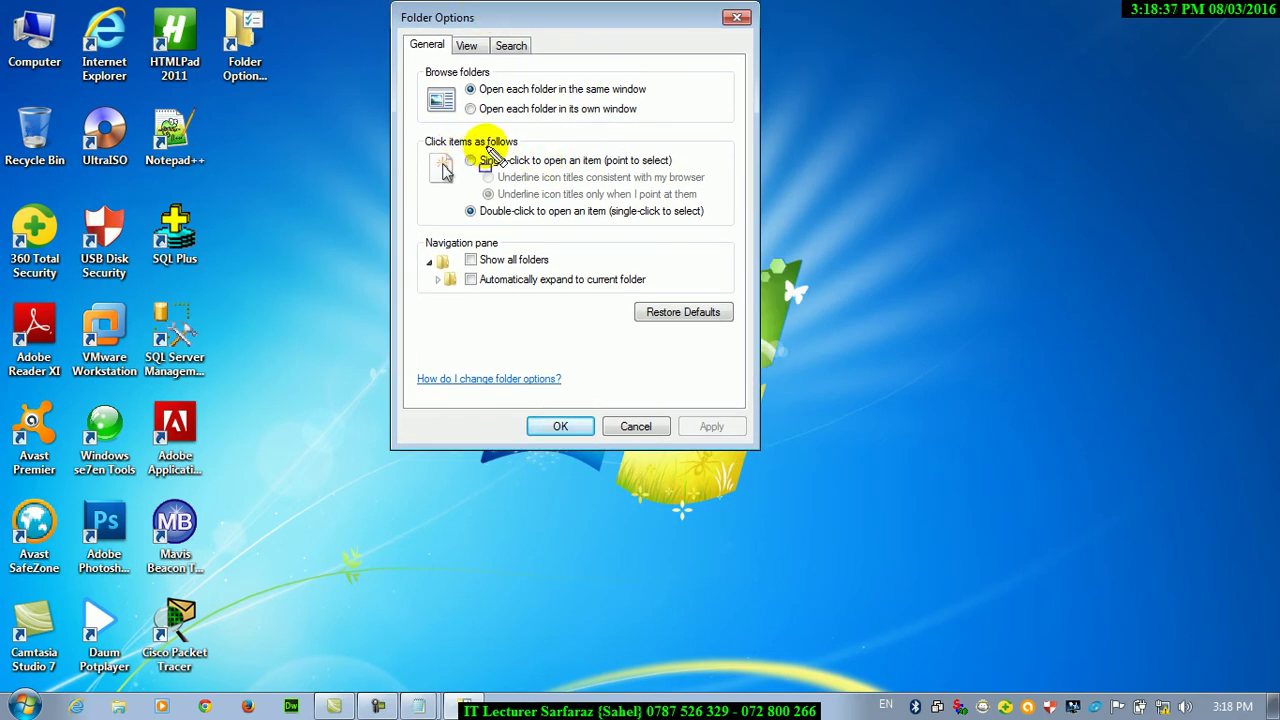
pyautogui.moveTo(2, 6); pyautogui.dragTo(416, 705)
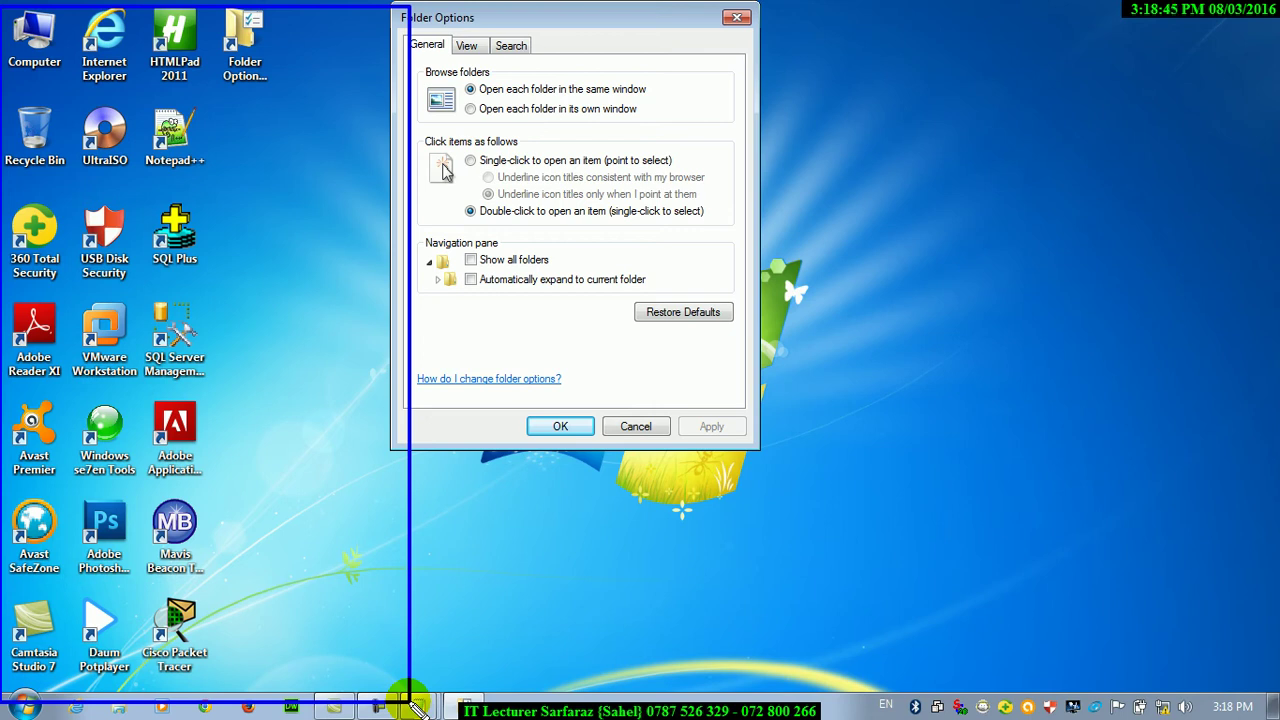
pyautogui.moveTo(416, 705); pyautogui.dragTo(412, 706)
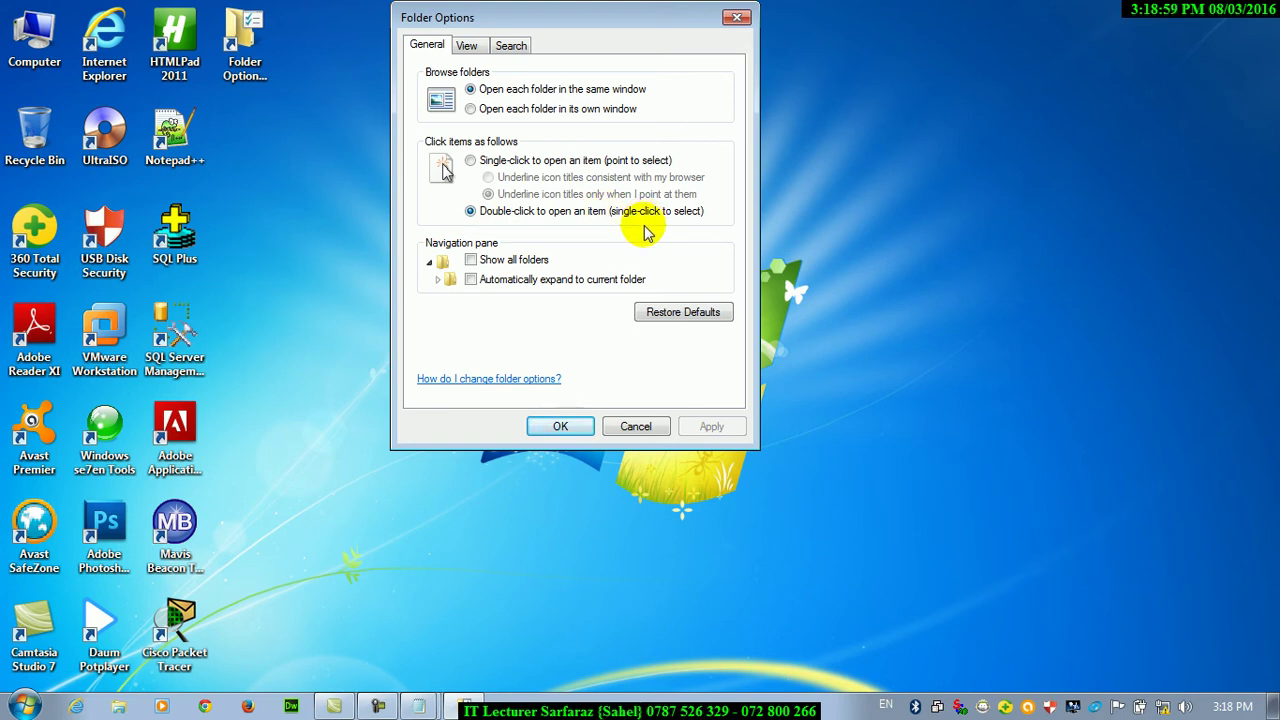
# Bring Notepad forward and write the heading 'double click'
pyautogui.click(418, 706)
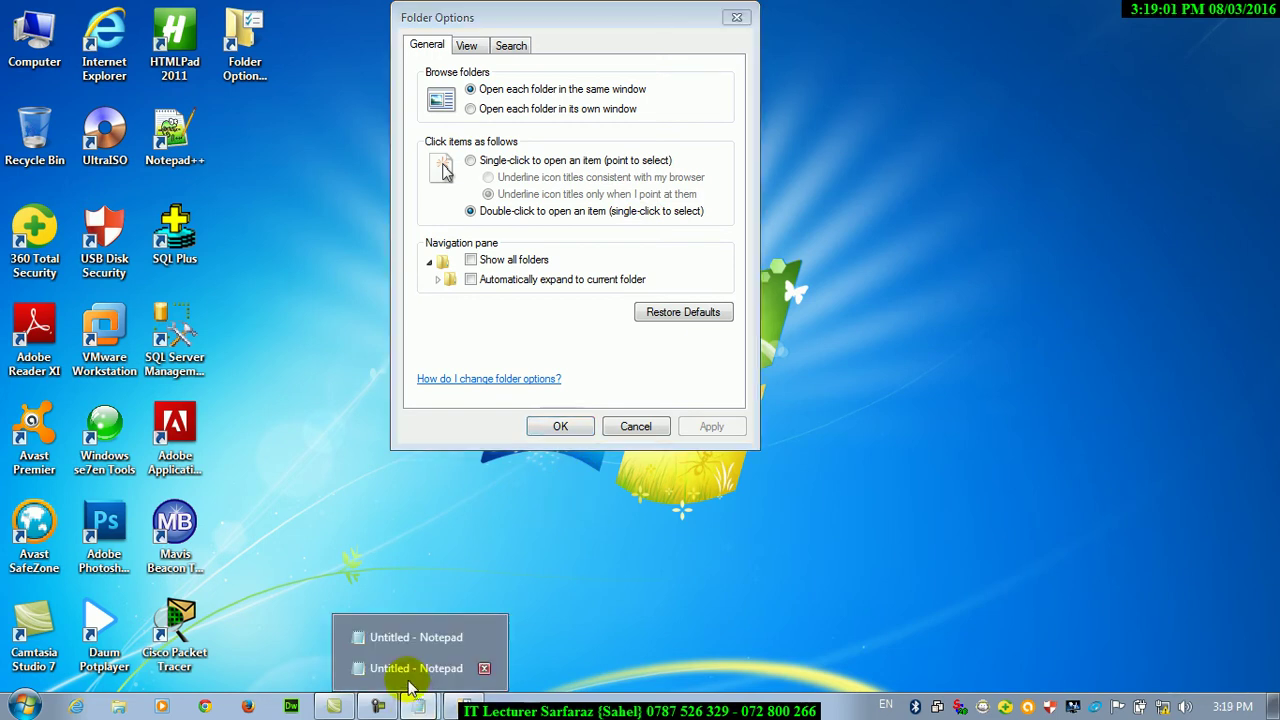
pyautogui.click(412, 672)
pyautogui.write('double cli')
pyautogui.click(590, 622)
pyautogui.doubleClick(403, 295)
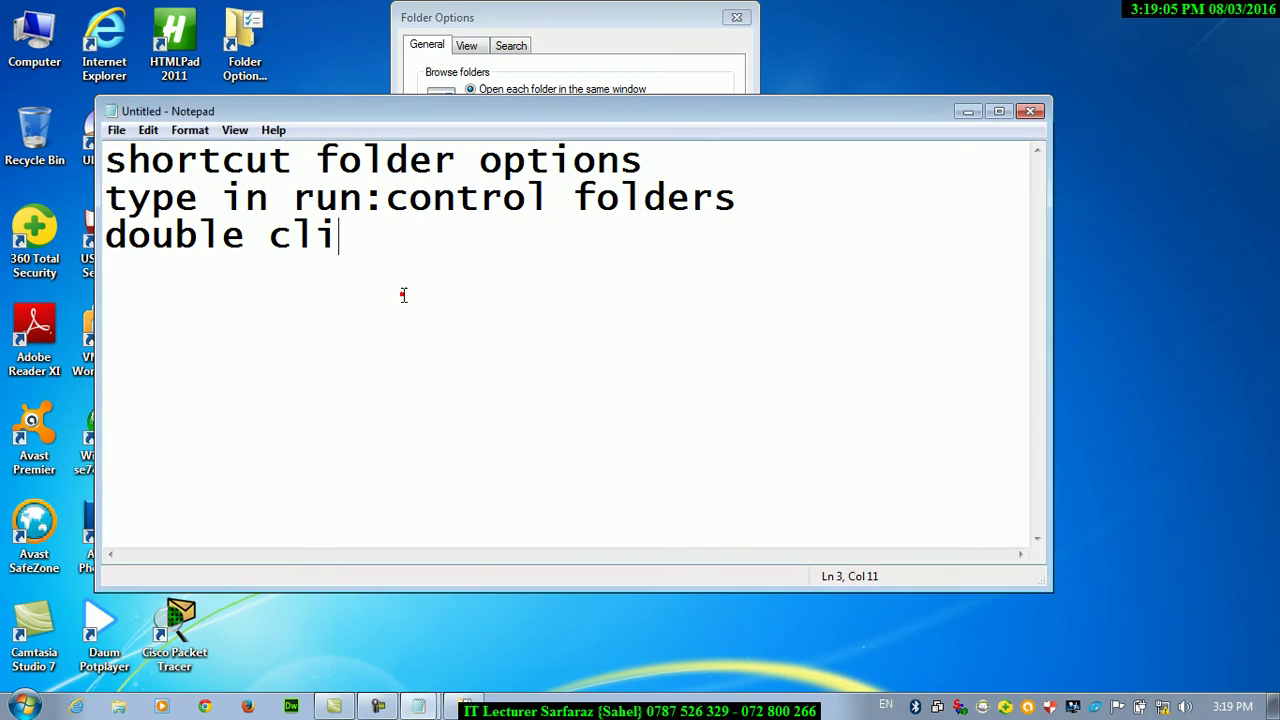
pyautogui.write('click')
pyautogui.press('Return')
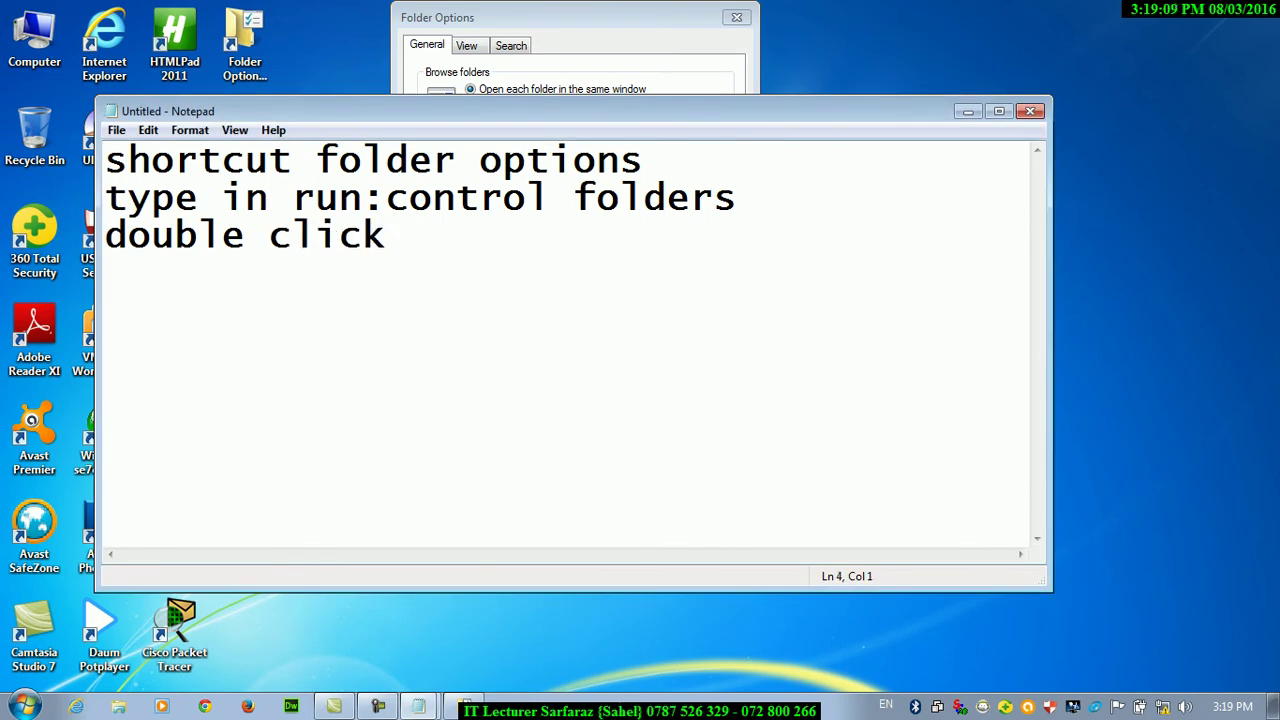
# Add the lines 'first click' and 'select item'
pyautogui.write('first click')
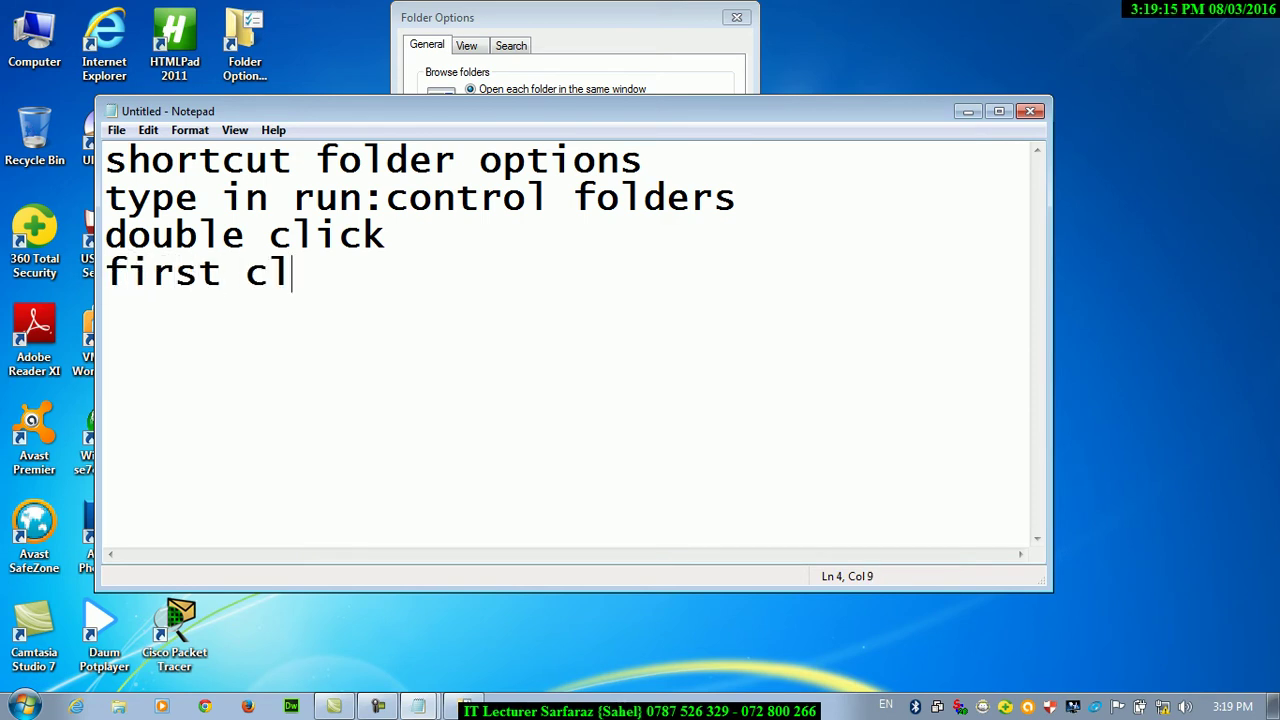
pyautogui.press('Return')
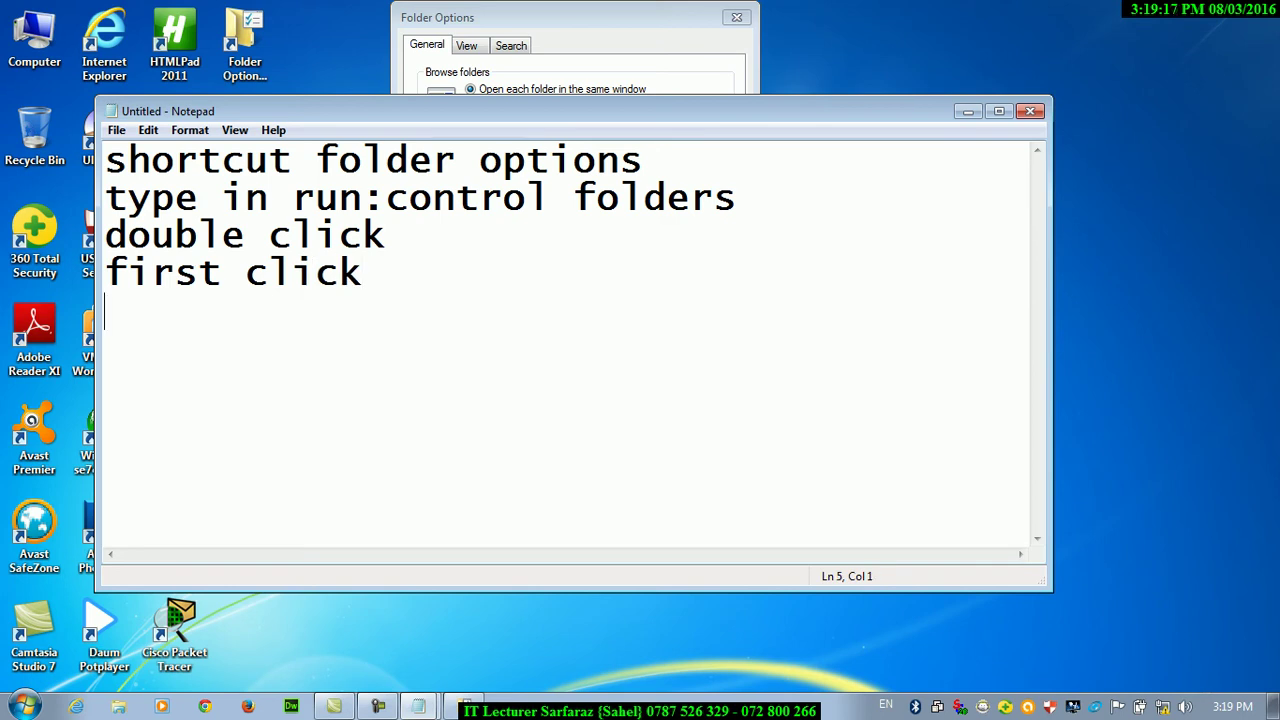
pyautogui.write('select ')
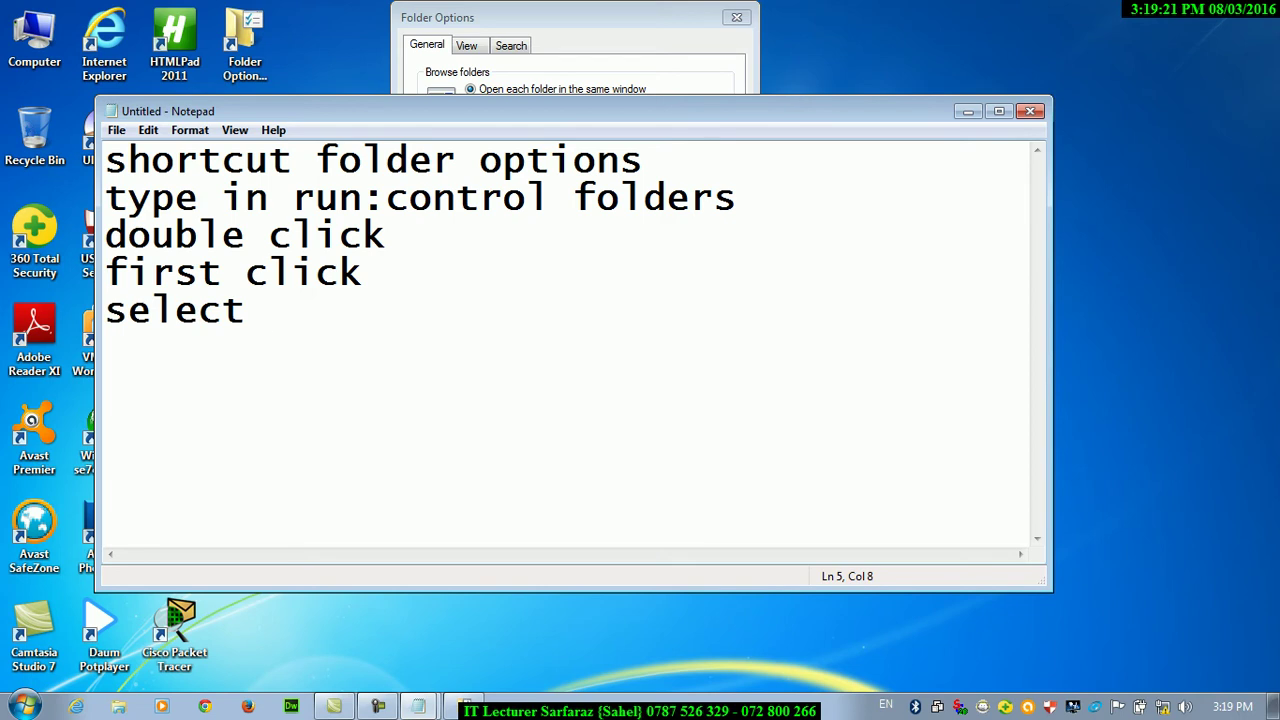
pyautogui.write('item')
pyautogui.press('Return')
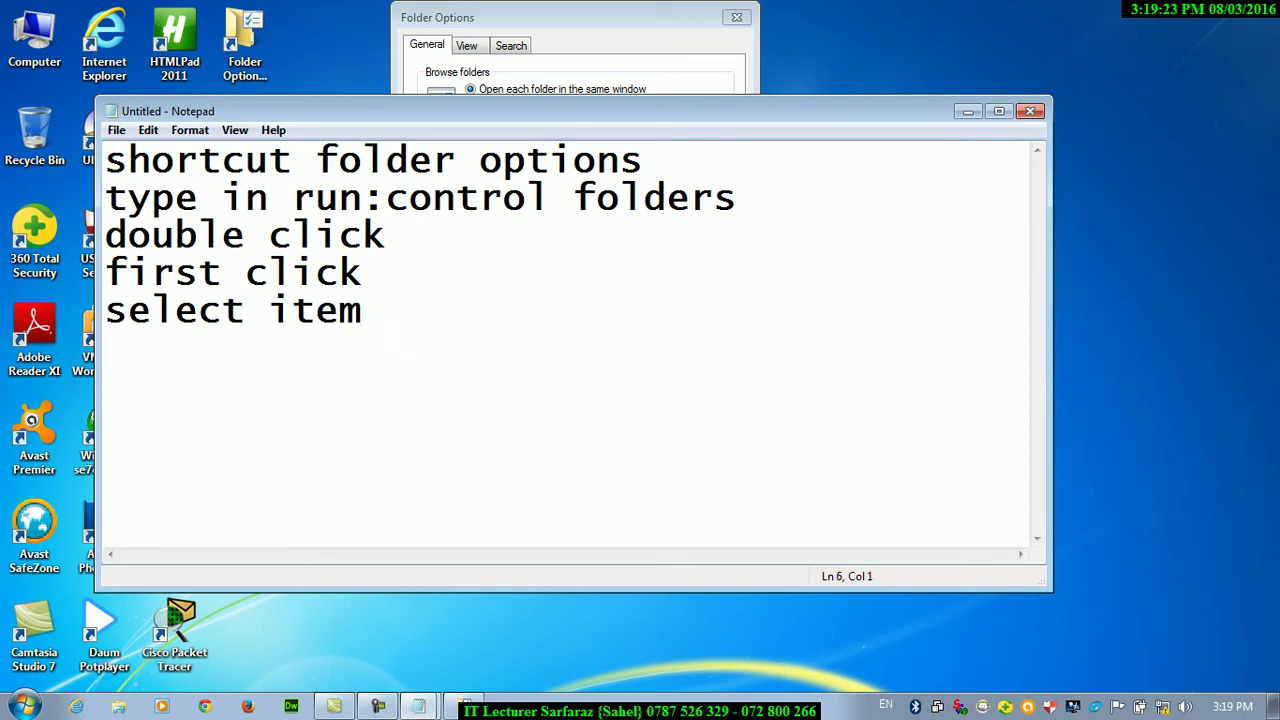
# Add the lines 'second click' and 'item open'
pyautogui.rightClick(4, 44)
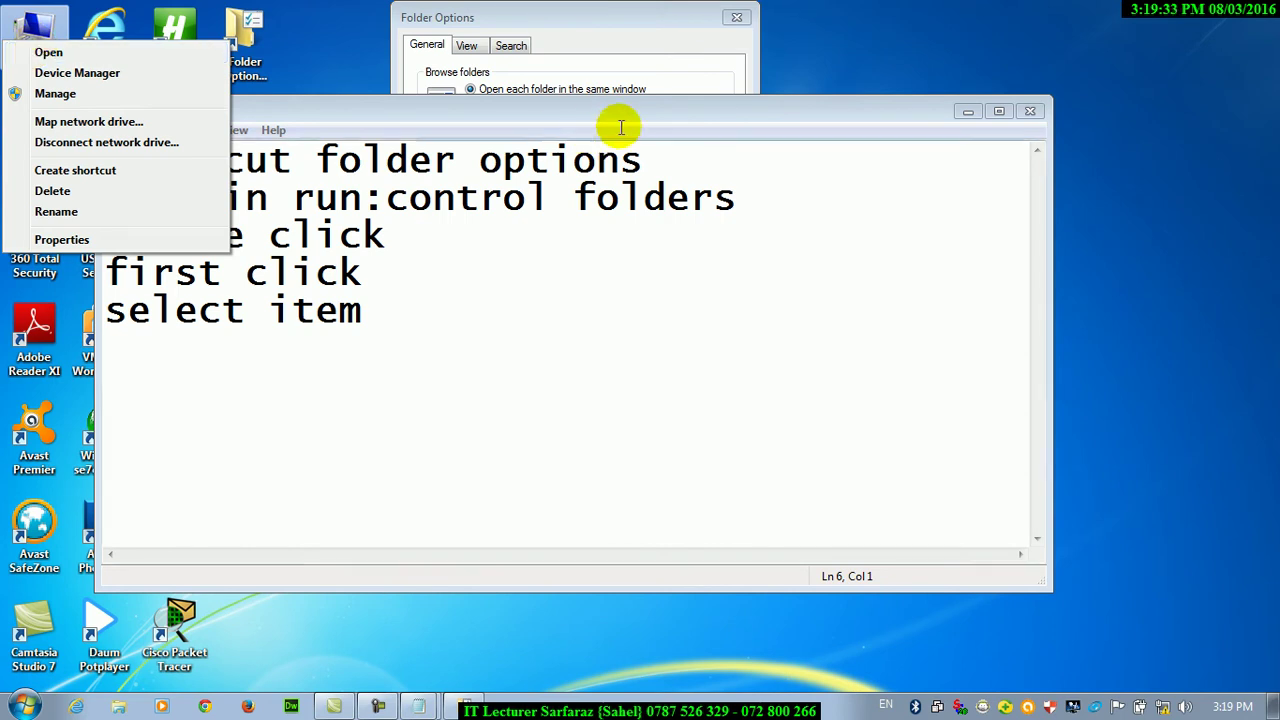
pyautogui.click(391, 318)
pyautogui.press('Return')
pyautogui.write('secodn')
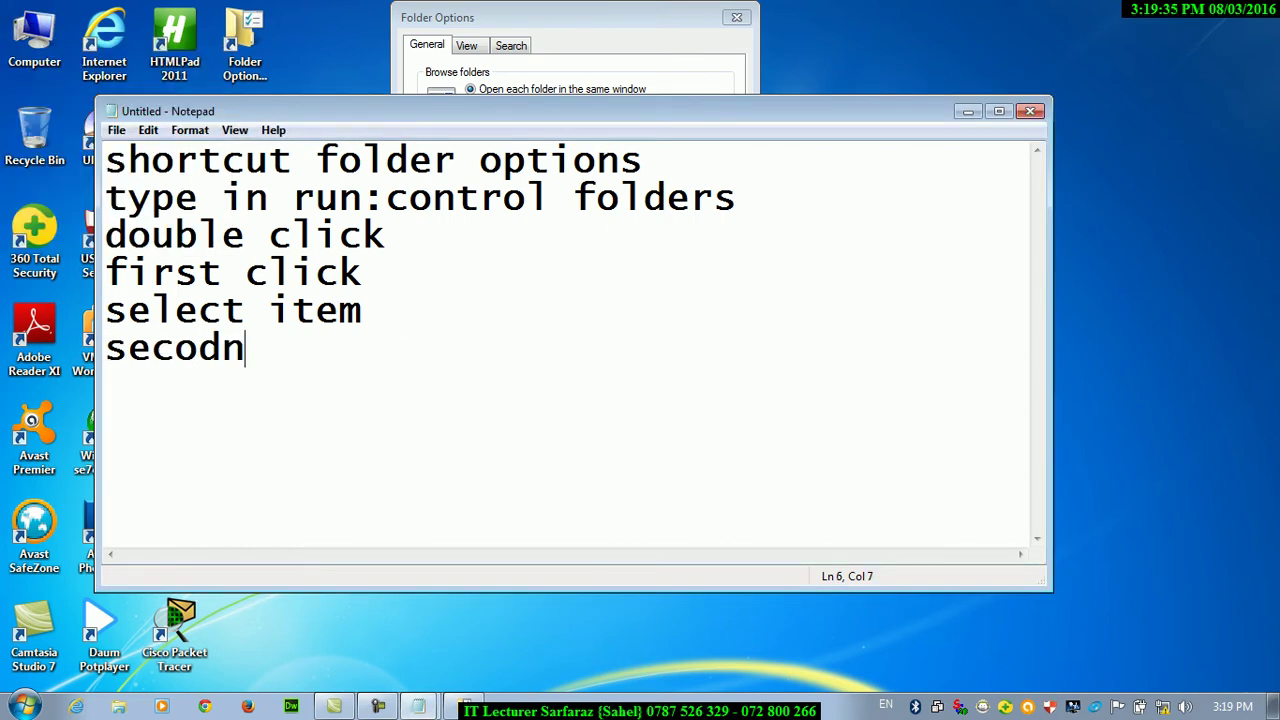
pyautogui.press('BackSpace')
pyautogui.press('BackSpace')
pyautogui.write('nd click')
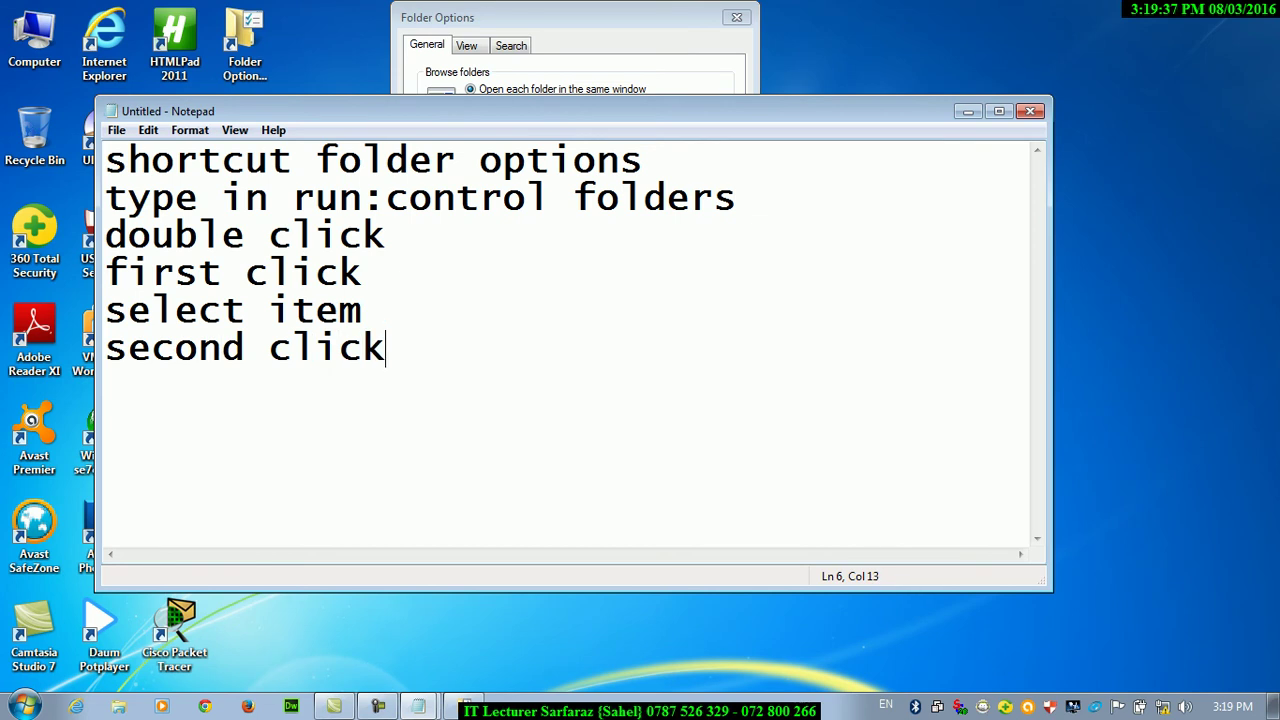
pyautogui.press('Return')
pyautogui.write('item open')
pyautogui.press('Return')
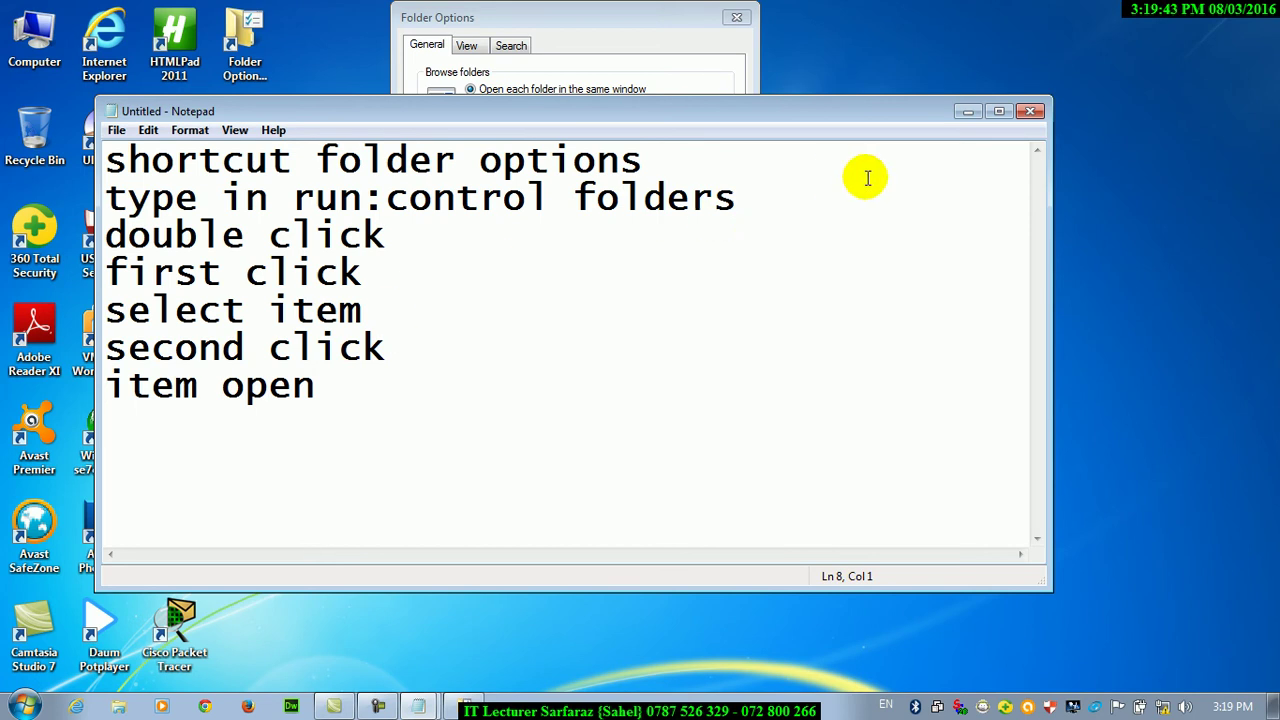
# Open Local Disk (C:) from Computer, maximize it, browse into oracle2, then close Explorer
pyautogui.click(966, 113)
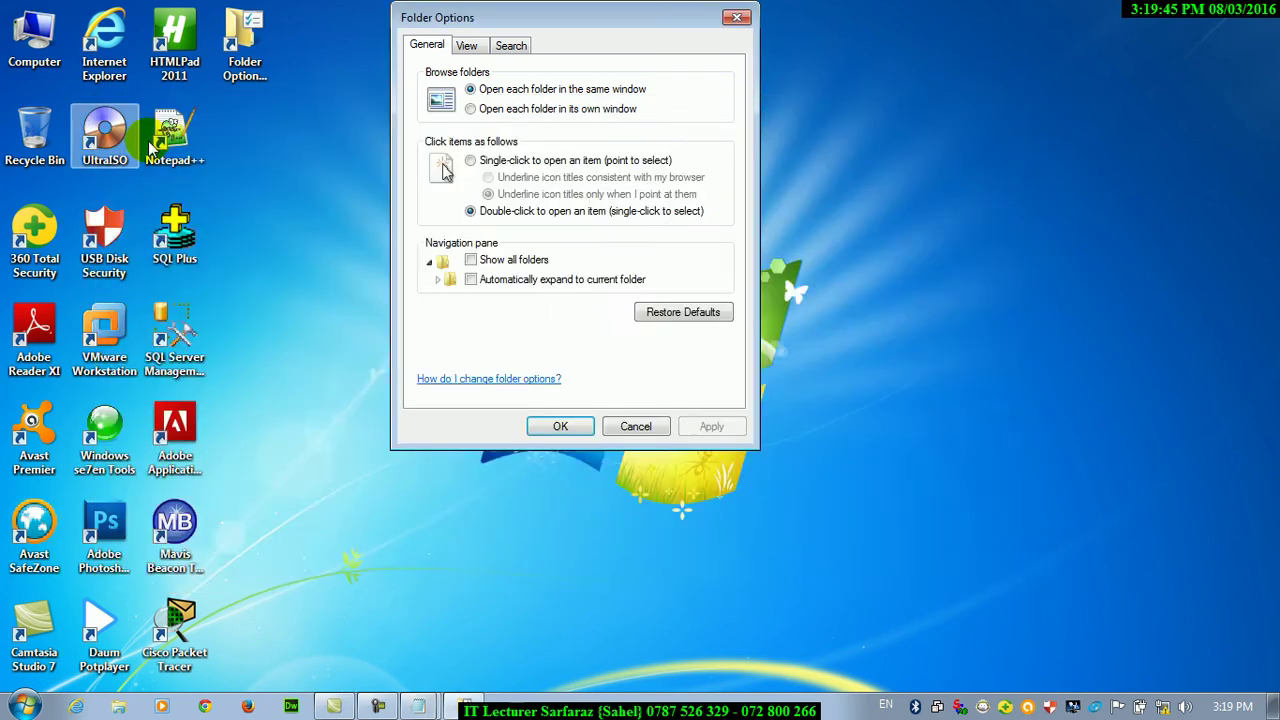
pyautogui.doubleClick(15, 55)
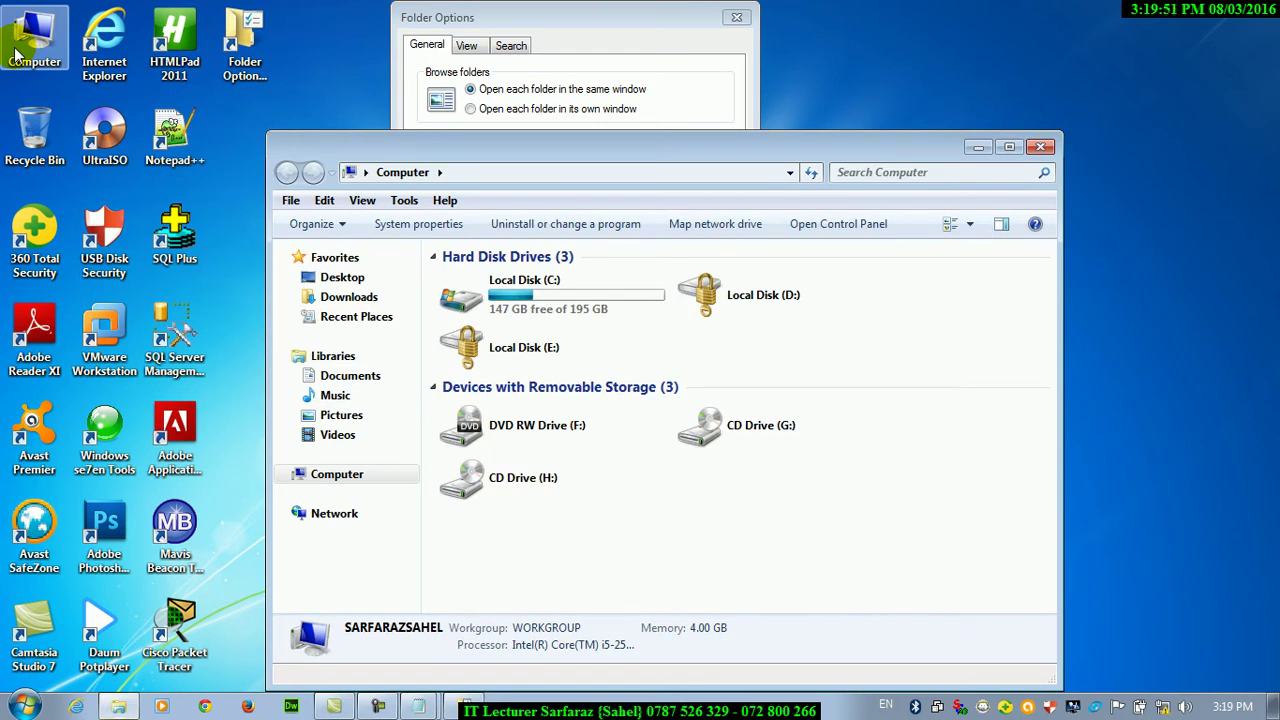
pyautogui.doubleClick(470, 295)
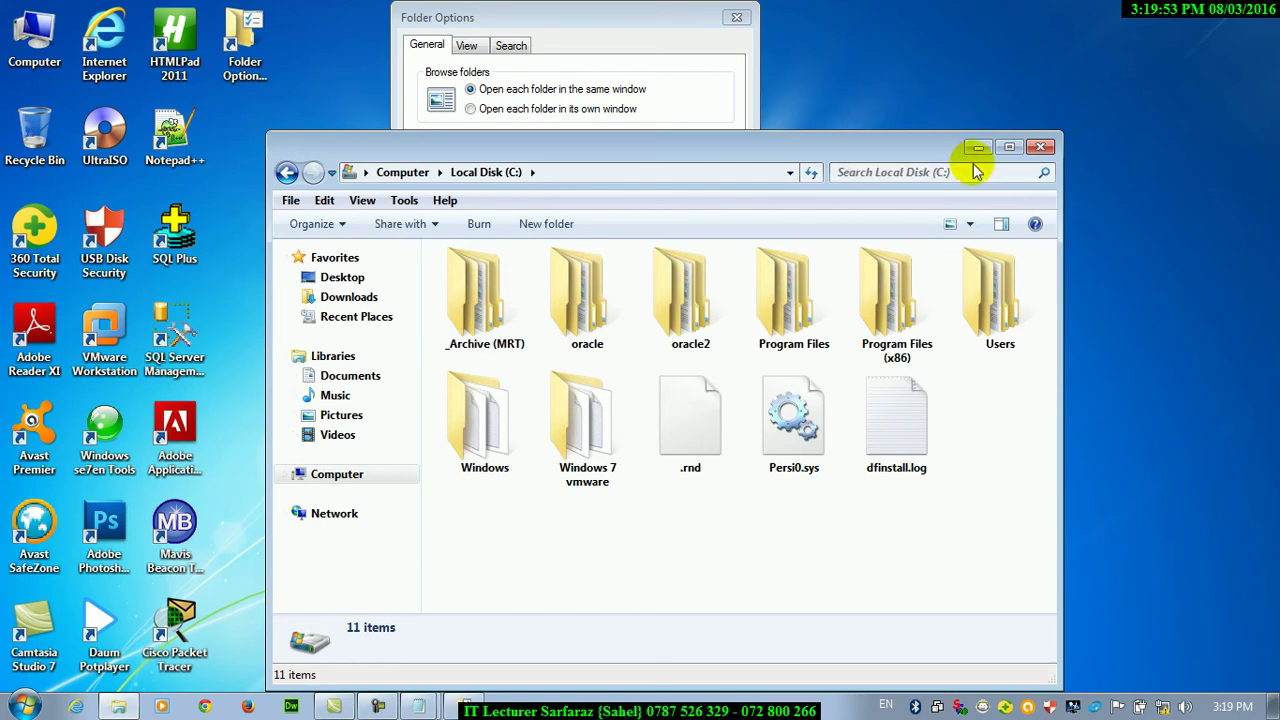
pyautogui.click(1009, 147)
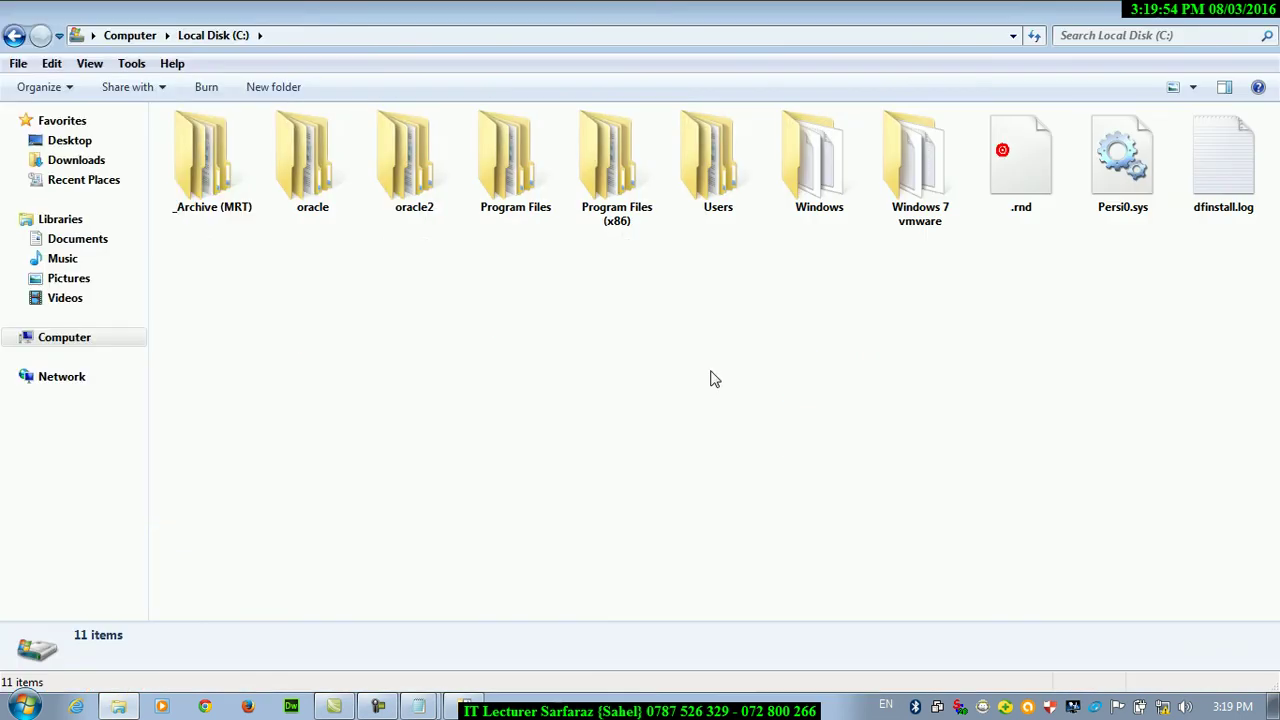
pyautogui.click(400, 203)
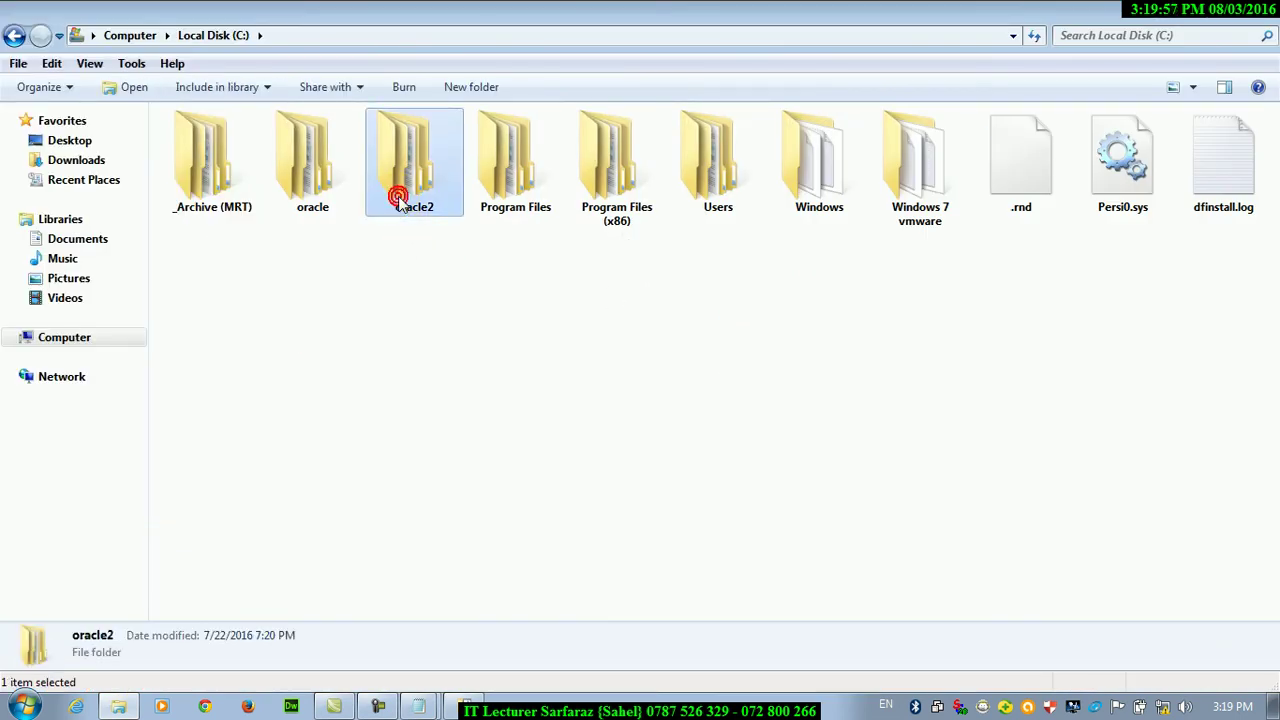
pyautogui.doubleClick(400, 200)
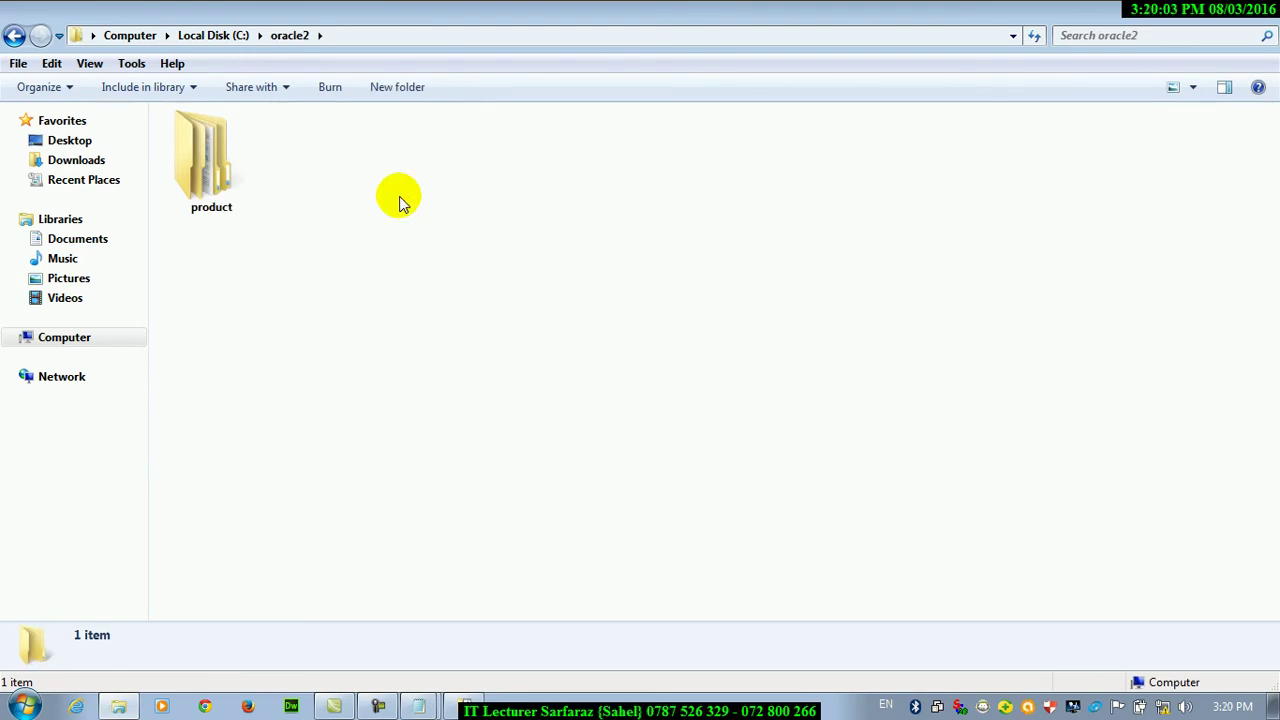
pyautogui.click(1270, 15)
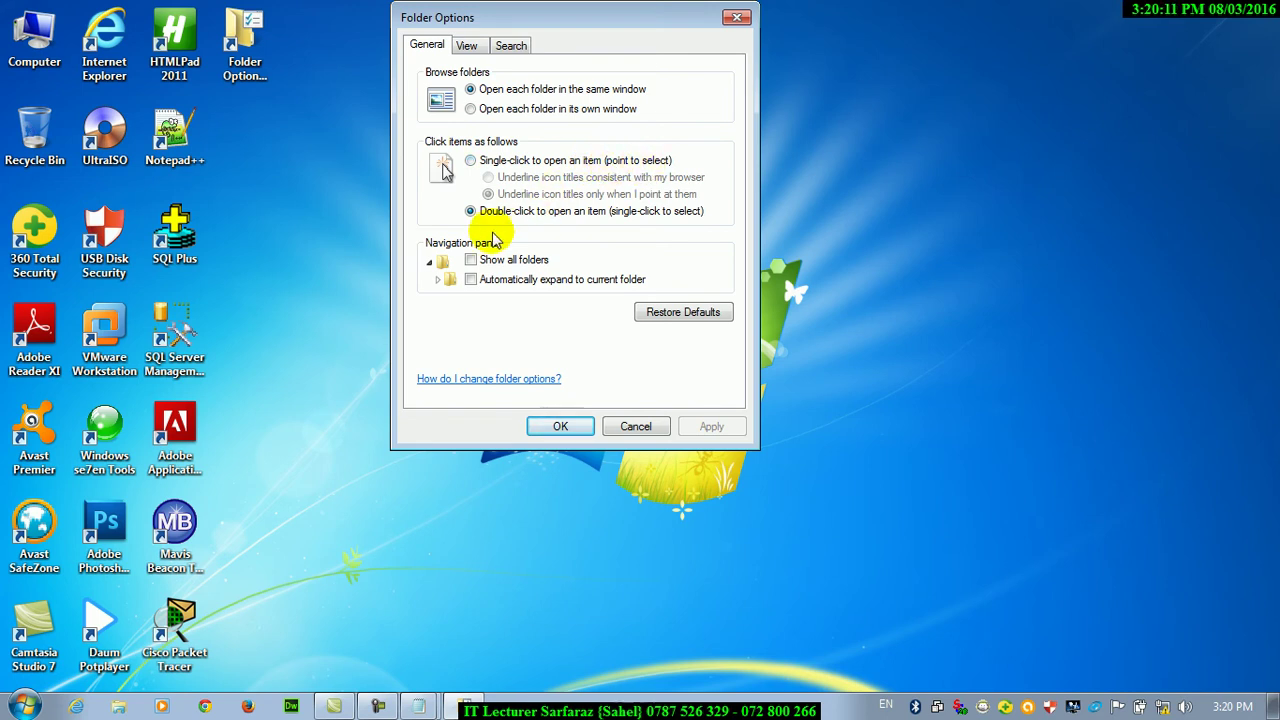
# Apply single-click opening, then single-click through Computer and Local Disk (C:) into Program Files (x86)
pyautogui.click(470, 162)
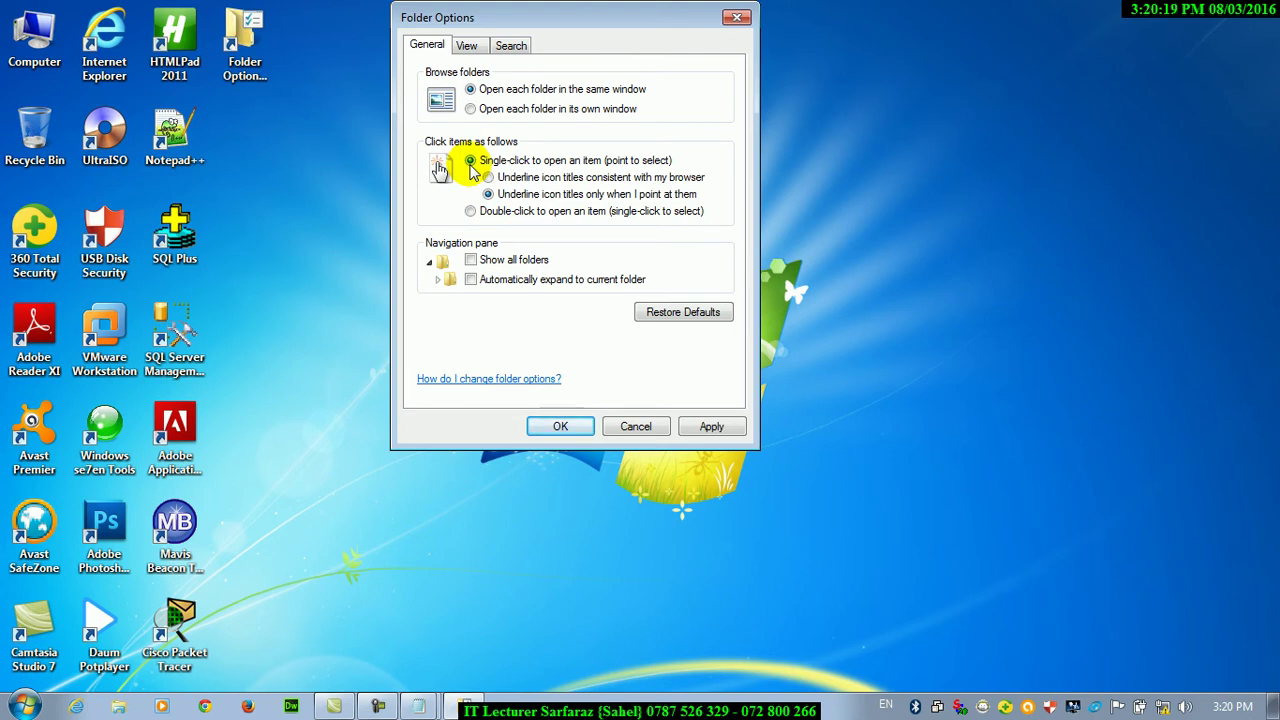
pyautogui.click(708, 427)
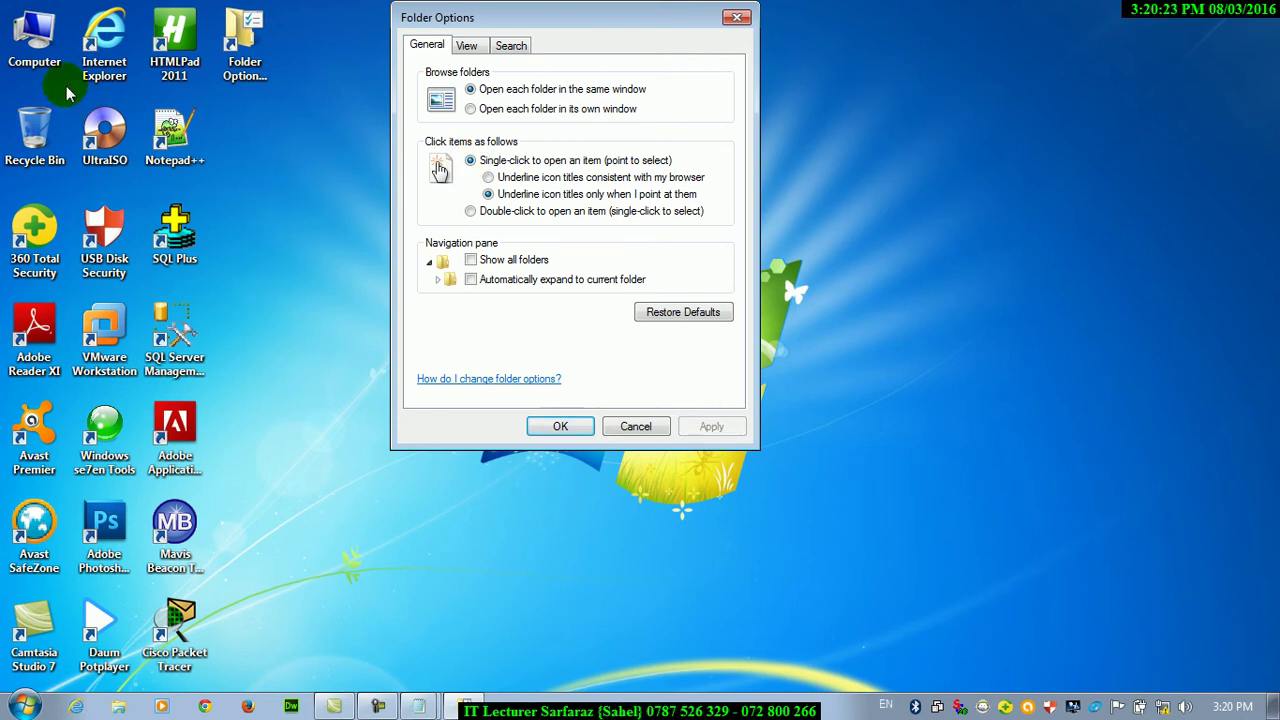
pyautogui.click(35, 45)
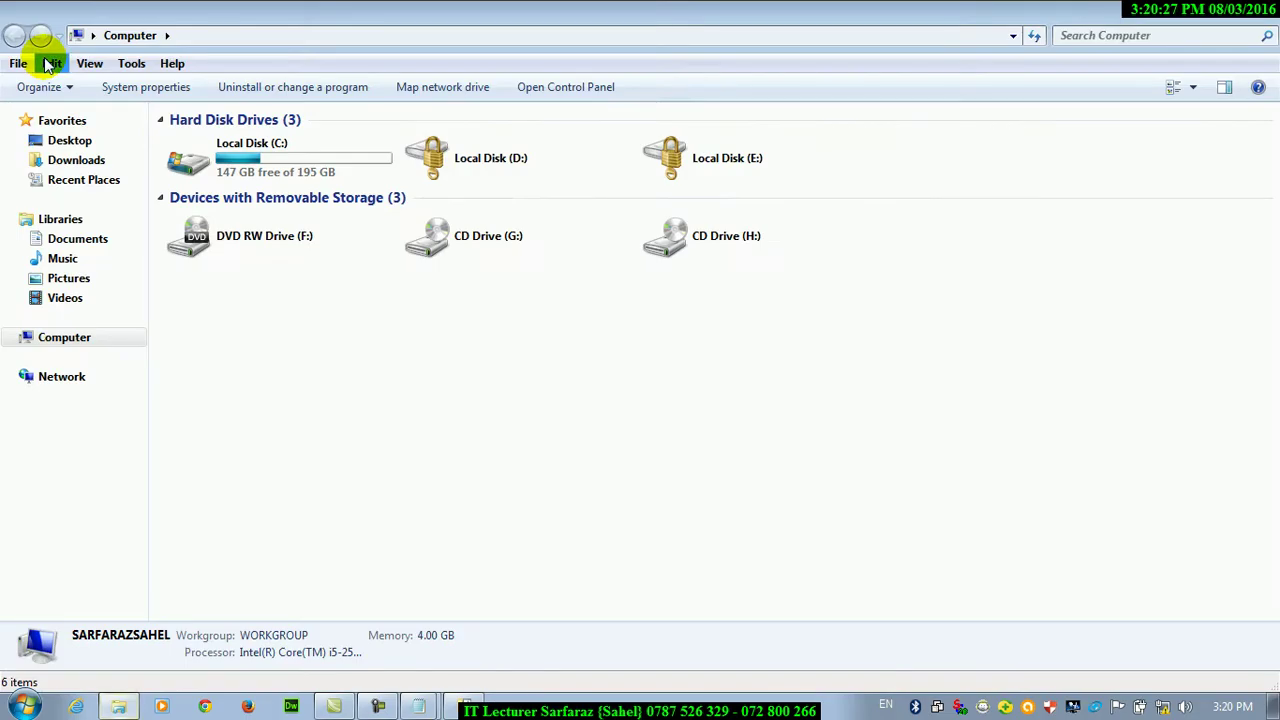
pyautogui.click(244, 155)
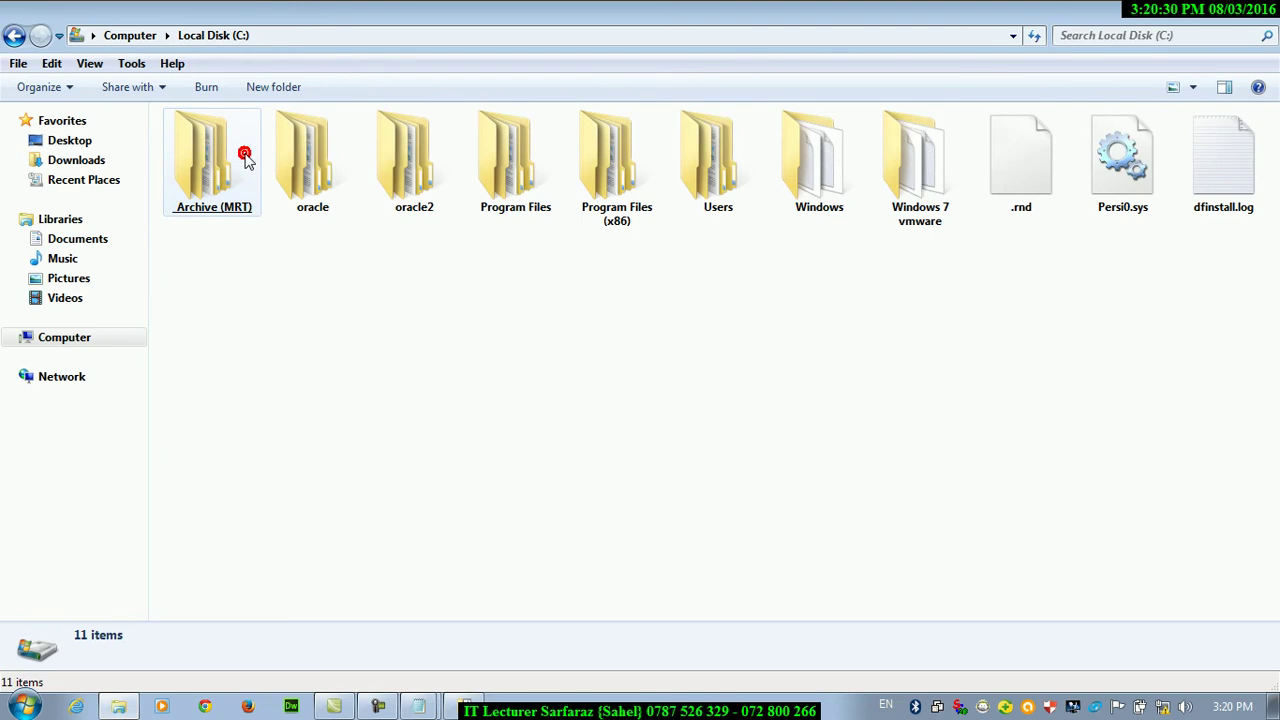
pyautogui.click(620, 218)
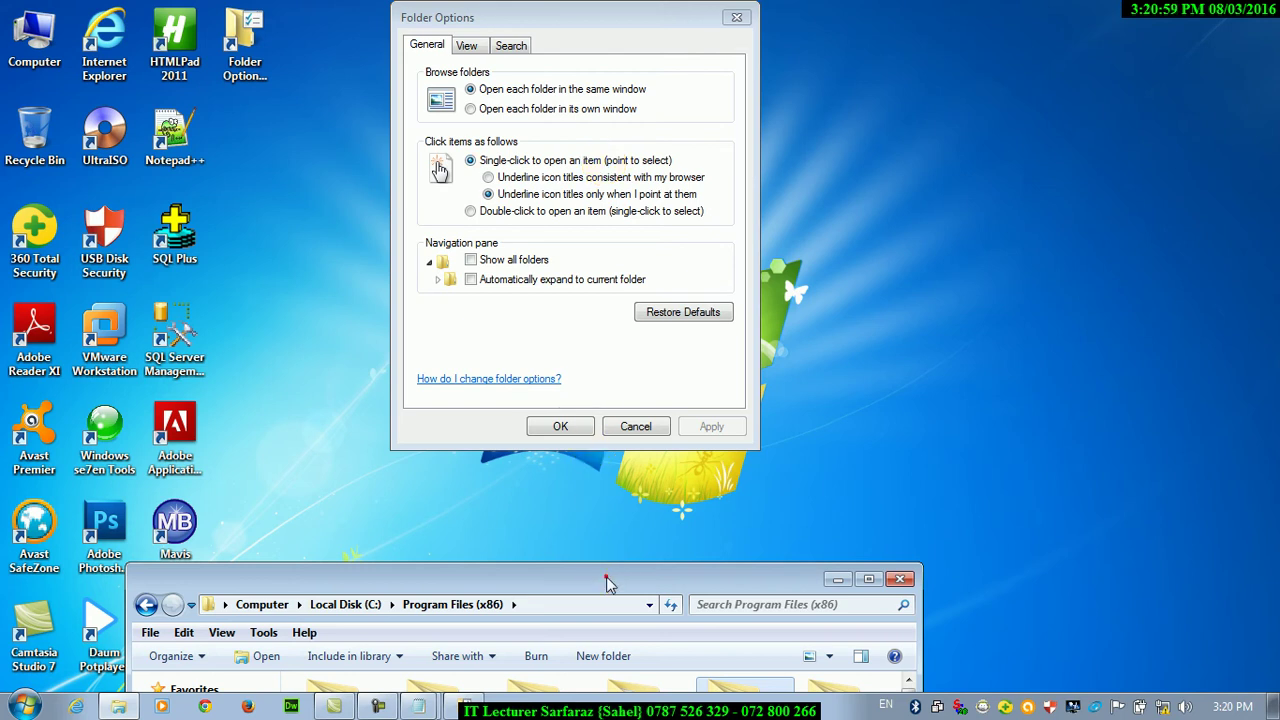
# Move the Program Files (x86) window up and reposition Folder Options at the top above it
pyautogui.moveTo(606, 580); pyautogui.dragTo(904, 345)
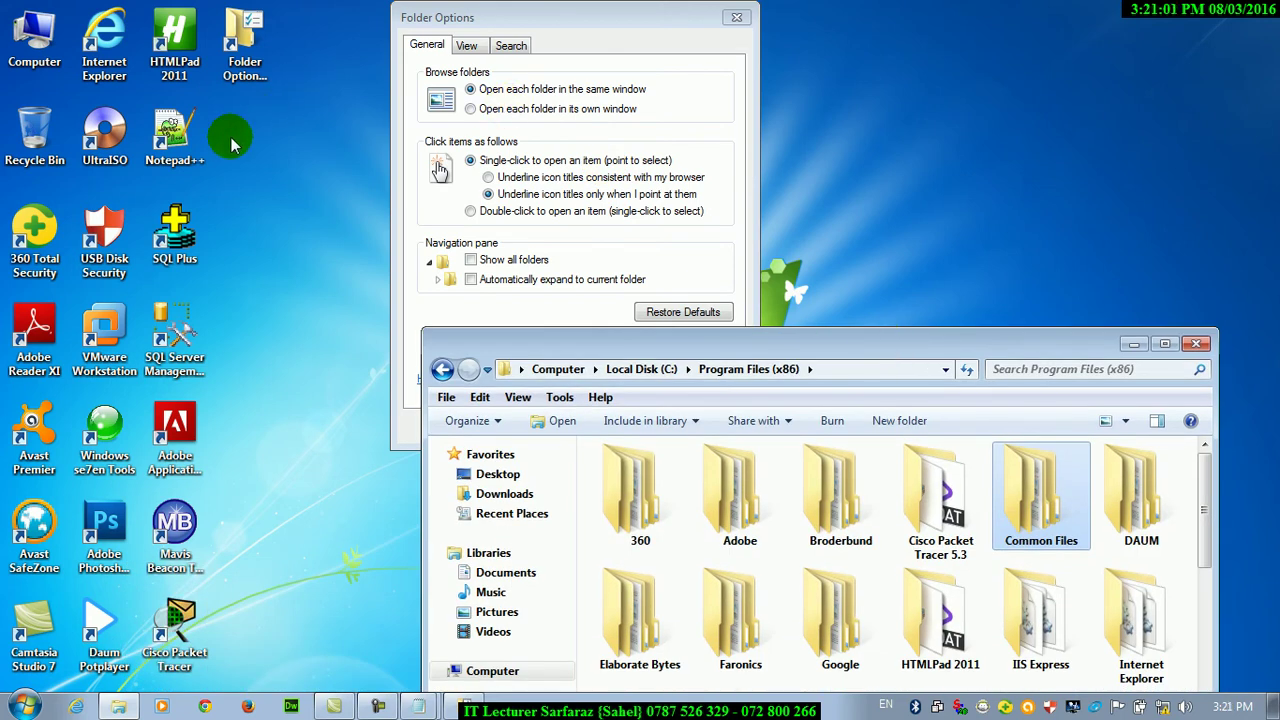
pyautogui.click(222, 38)
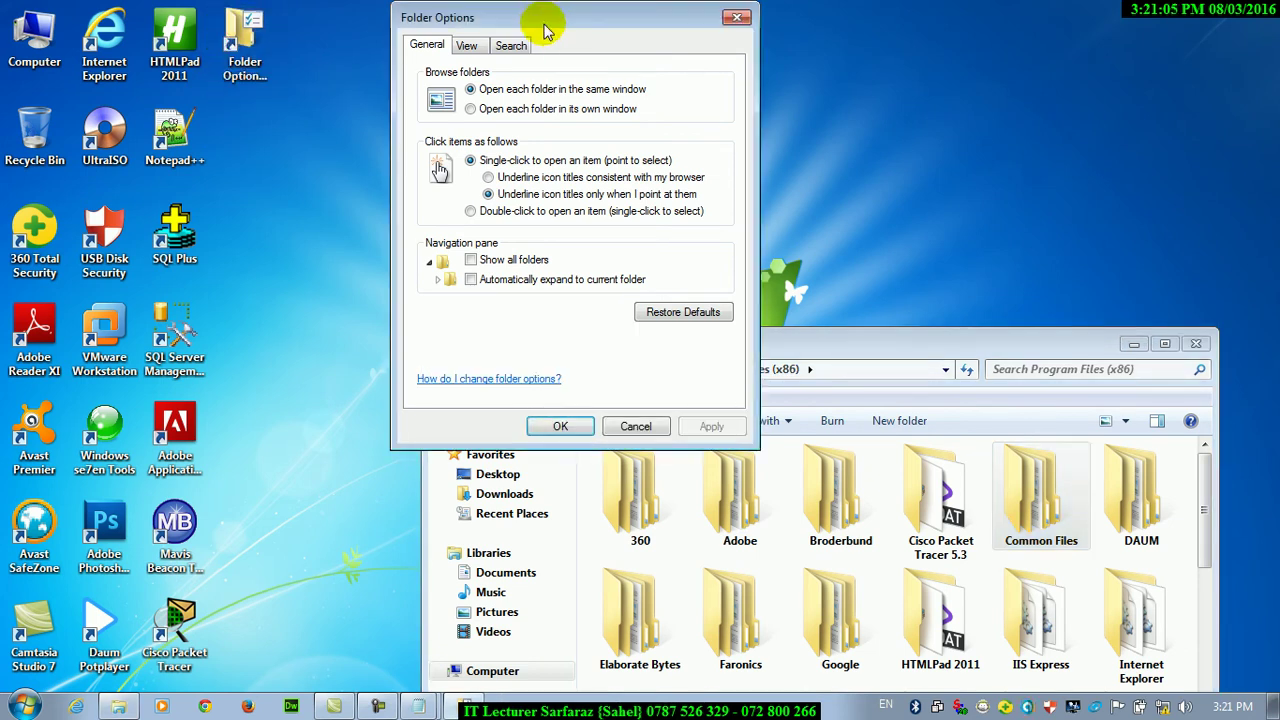
pyautogui.moveTo(543, 20); pyautogui.dragTo(697, 246)
pyautogui.click(14, 52)
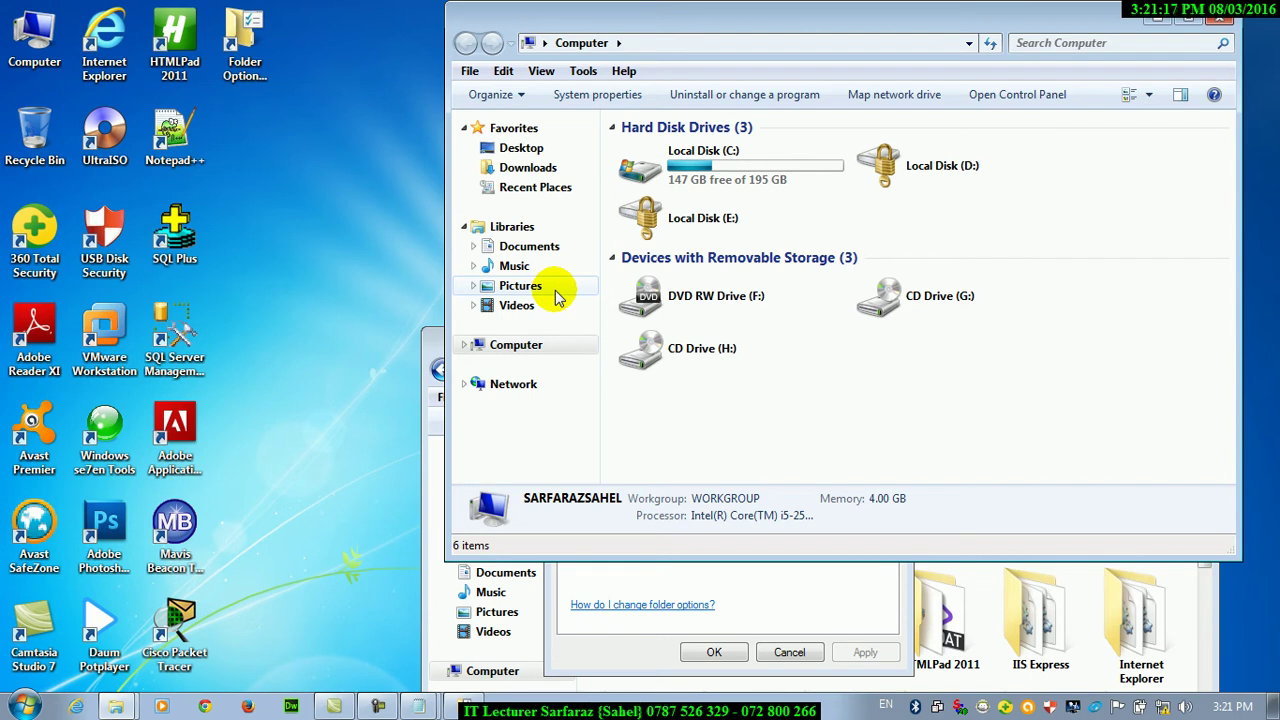
pyautogui.click(1220, 18)
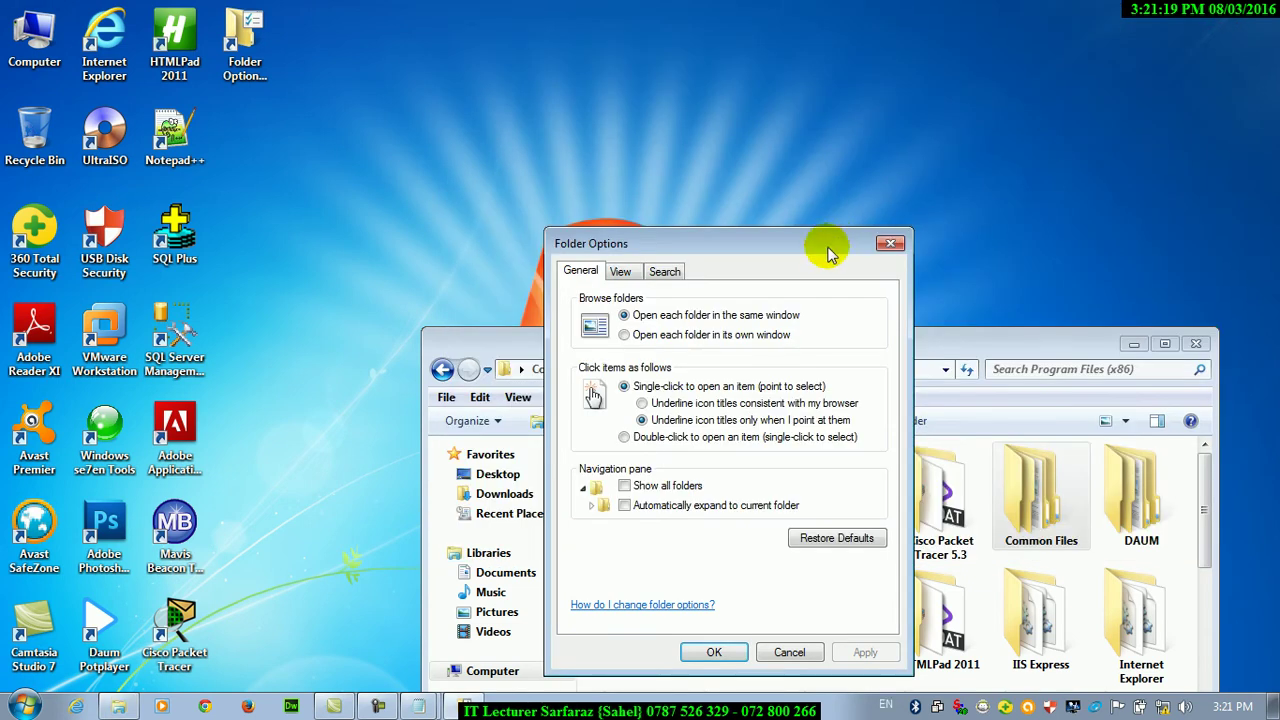
pyautogui.moveTo(833, 239); pyautogui.dragTo(706, 59)
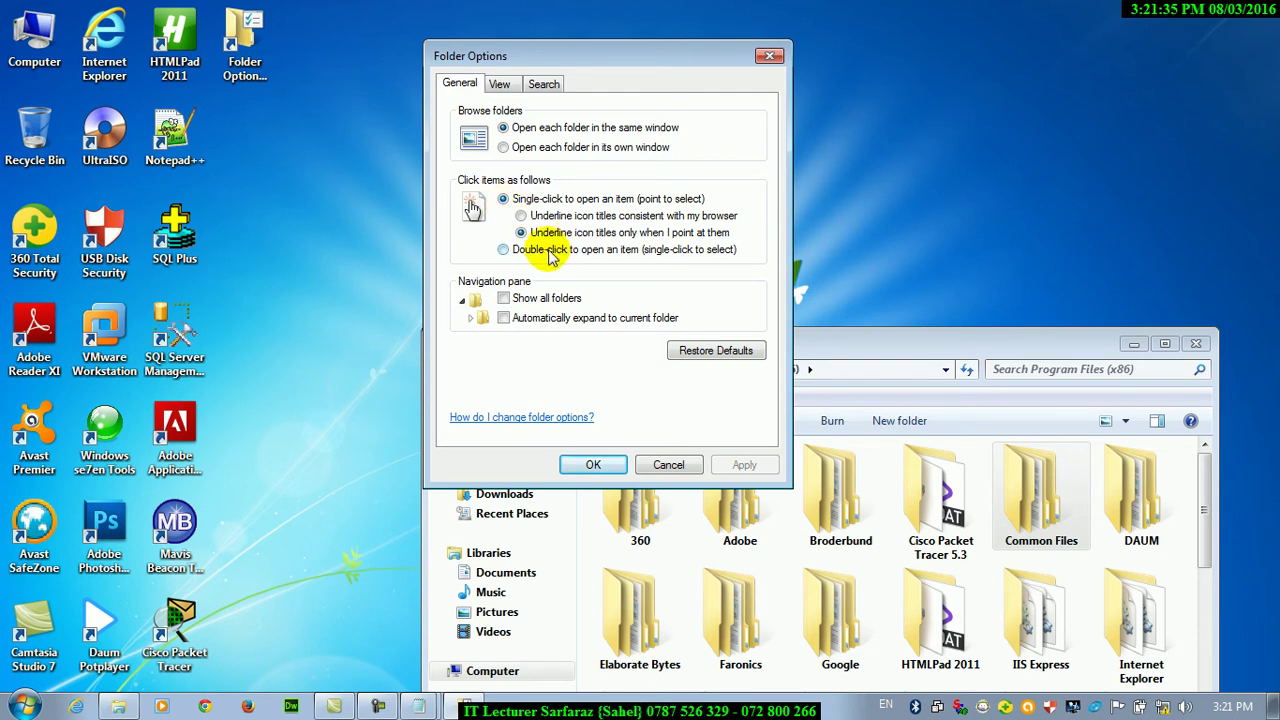
# Select 'Underline icon titles consistent with my browser' on the General tab
pyautogui.click(521, 216)
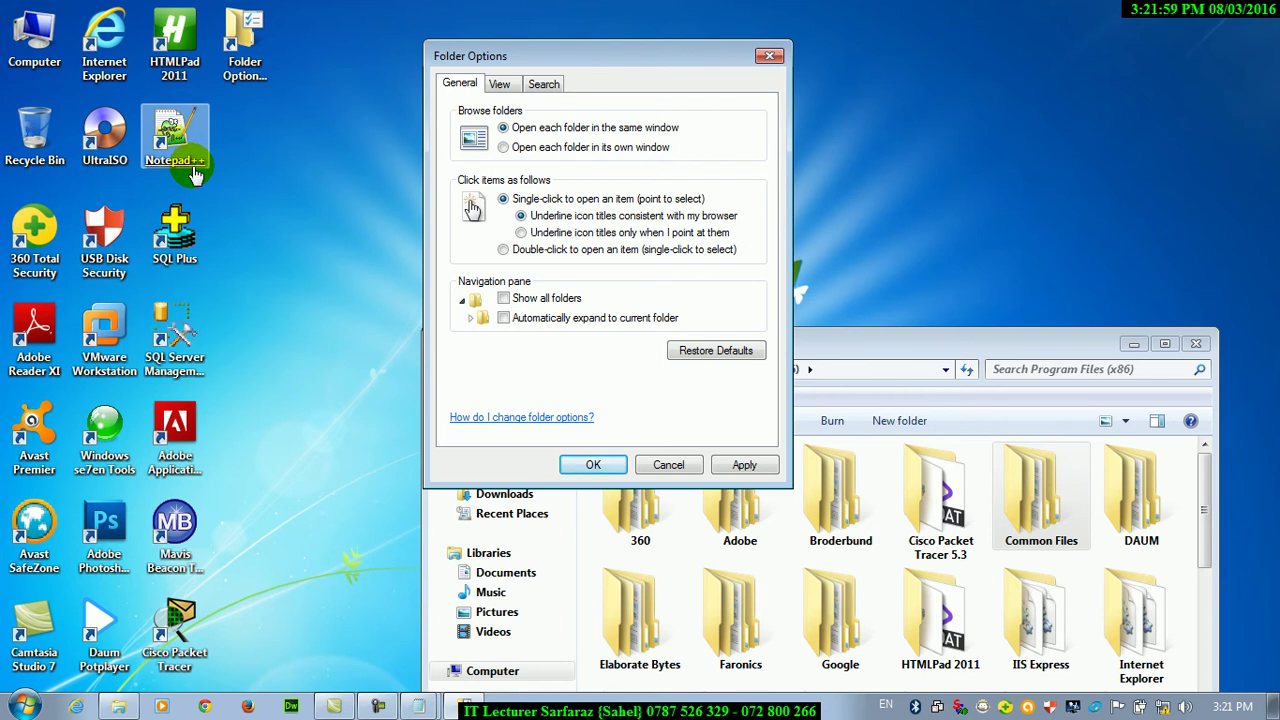
pyautogui.click(40, 35)
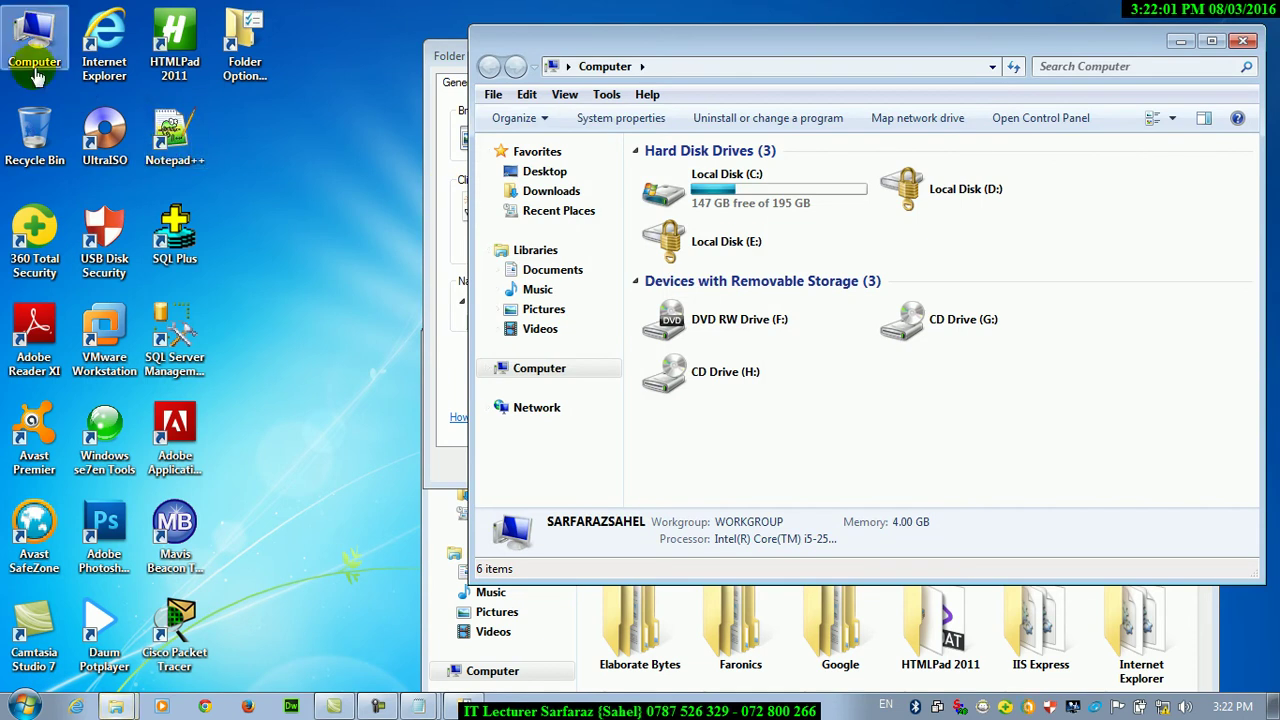
pyautogui.click(777, 187)
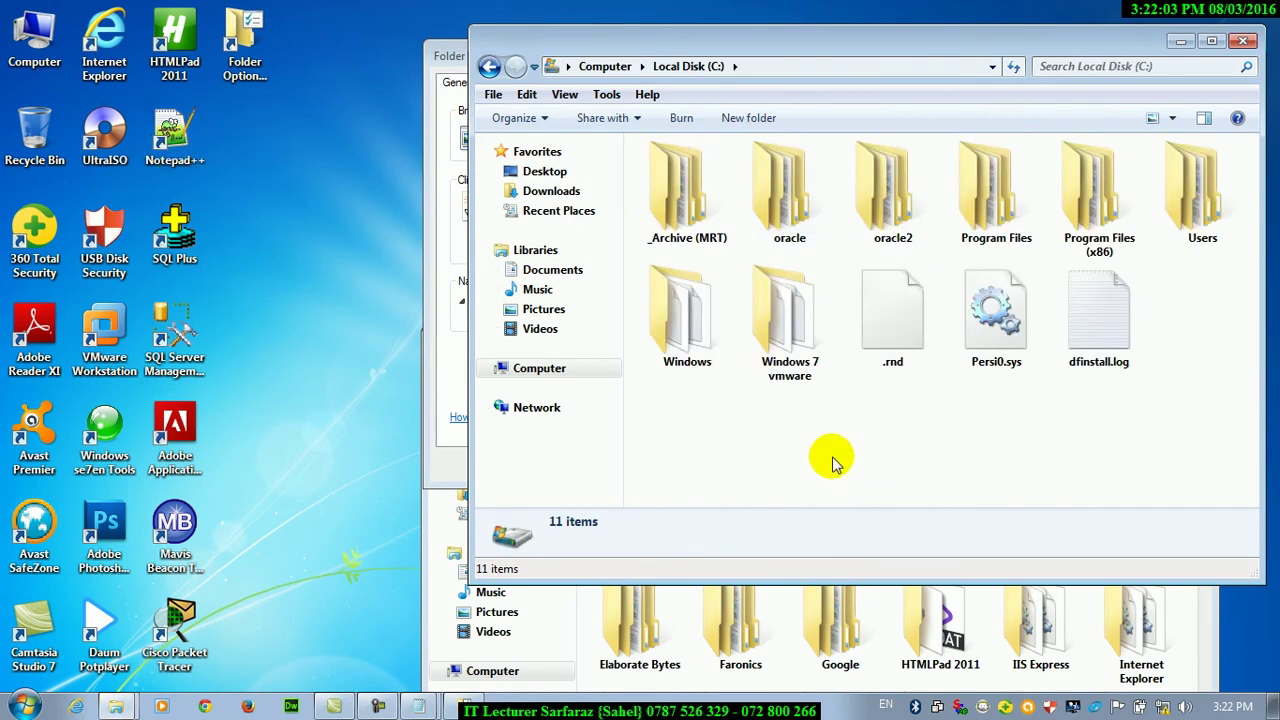
pyautogui.moveTo(790, 372)
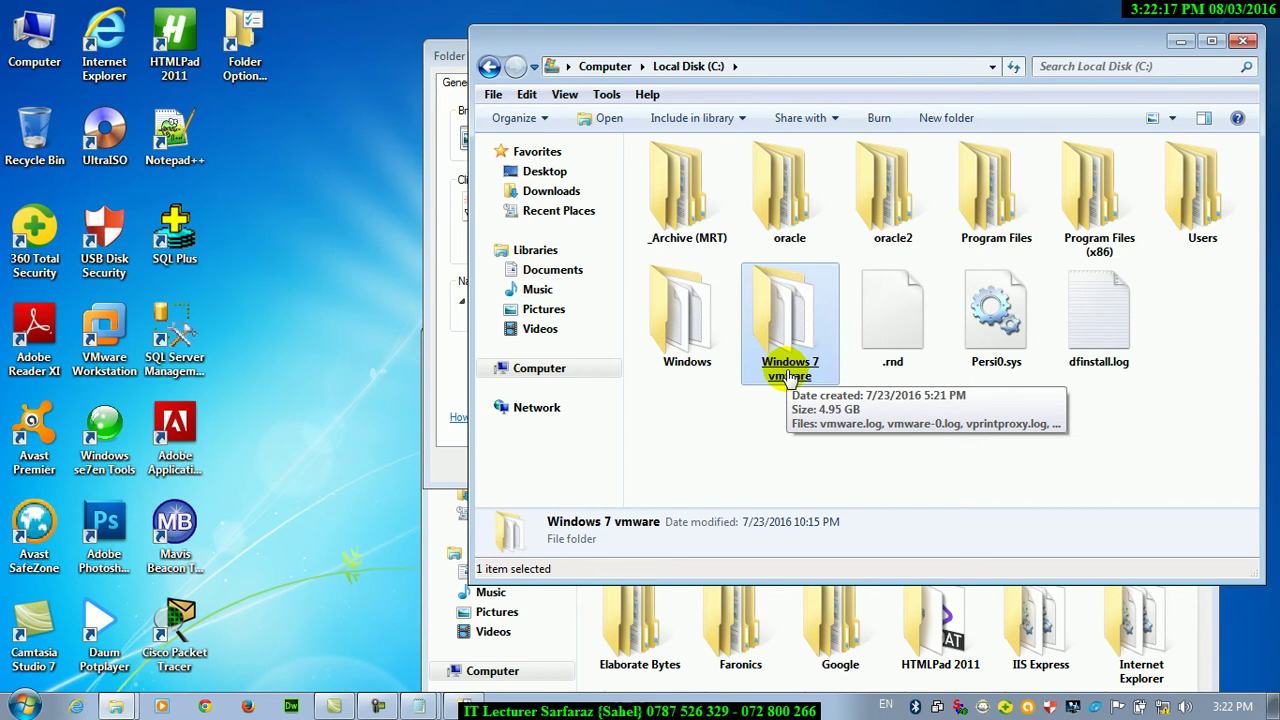
pyautogui.click(1243, 40)
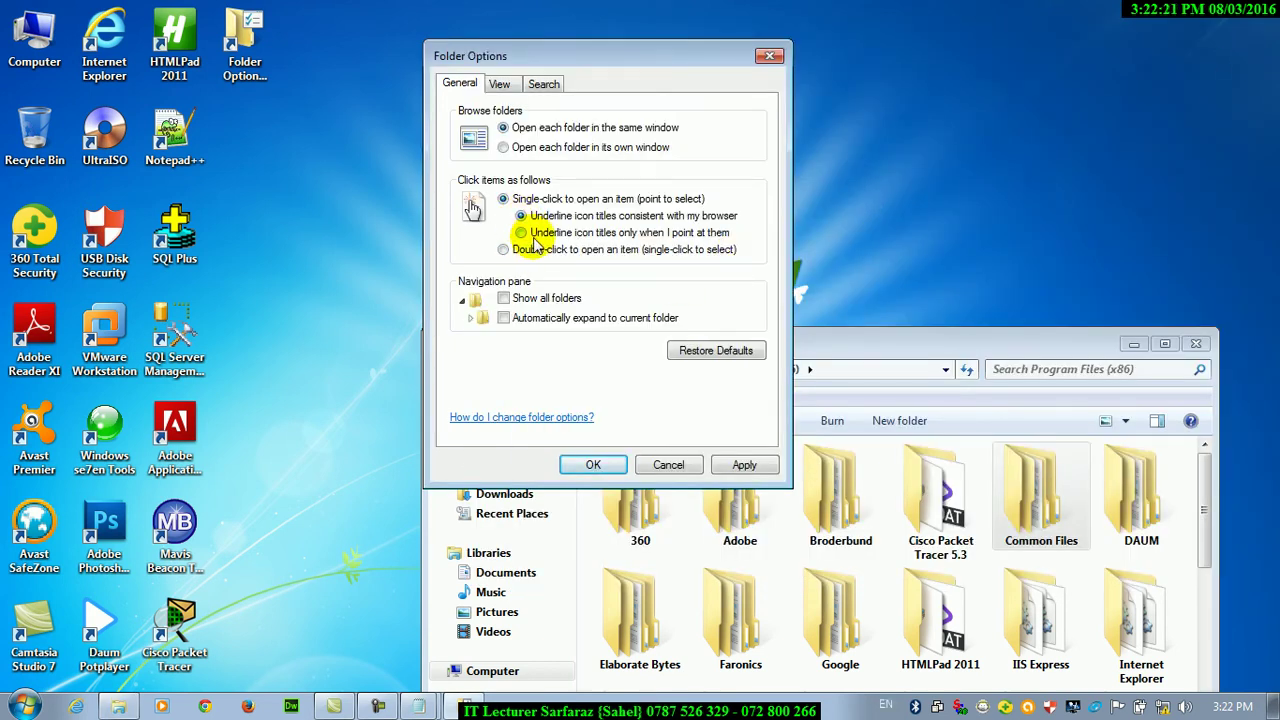
# Apply hover-only underlining, then always-underline, and highlight the underlined VMware Workstation and Notepad++ labels
pyautogui.click(520, 232)
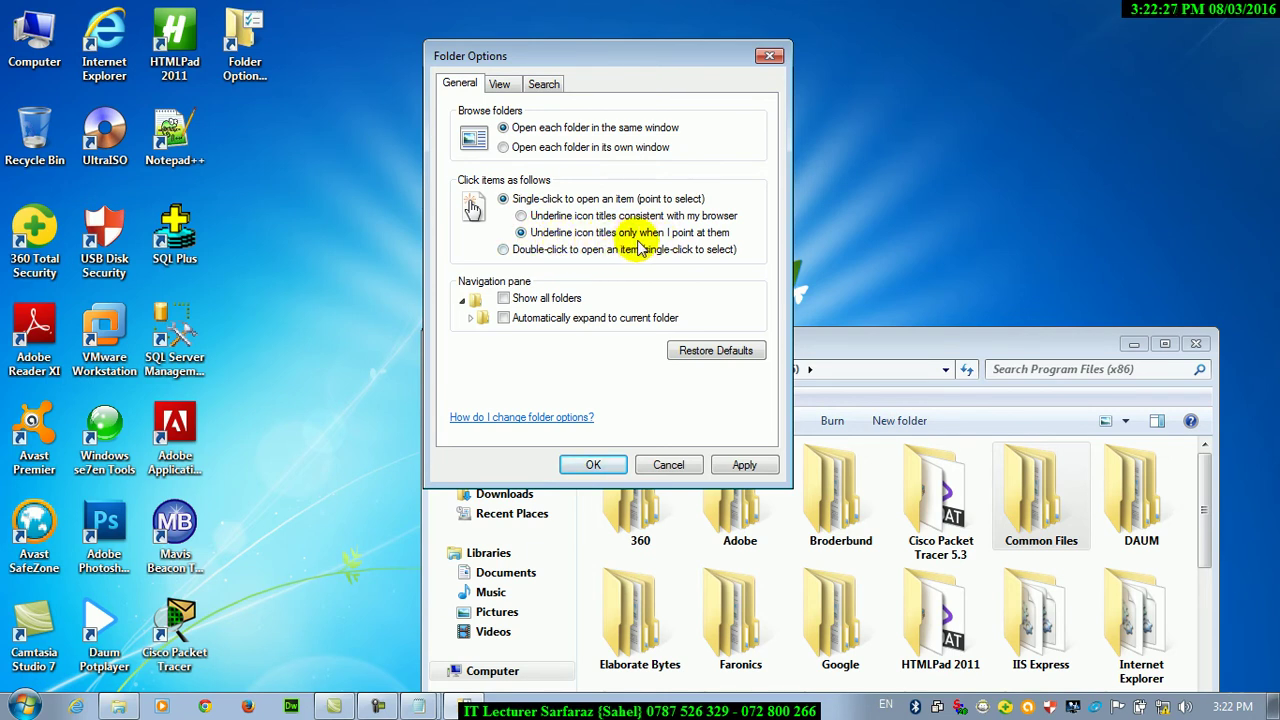
pyautogui.click(756, 466)
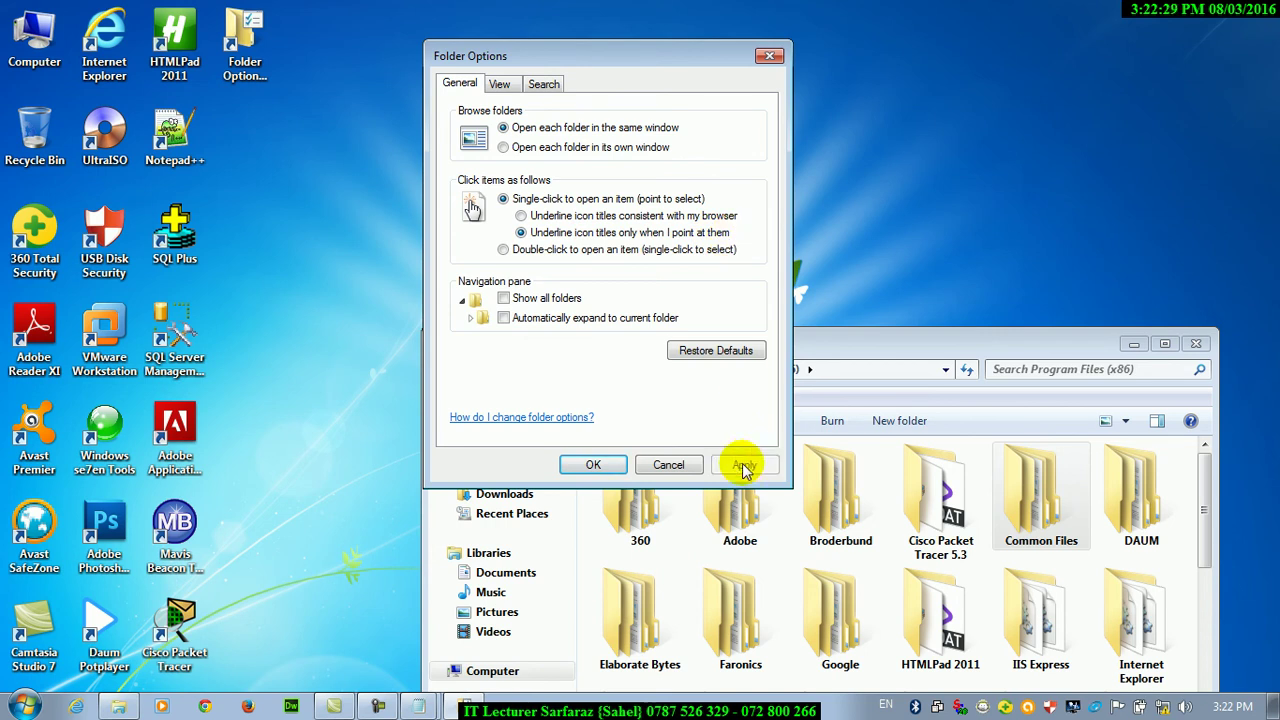
pyautogui.click(521, 215)
pyautogui.click(736, 468)
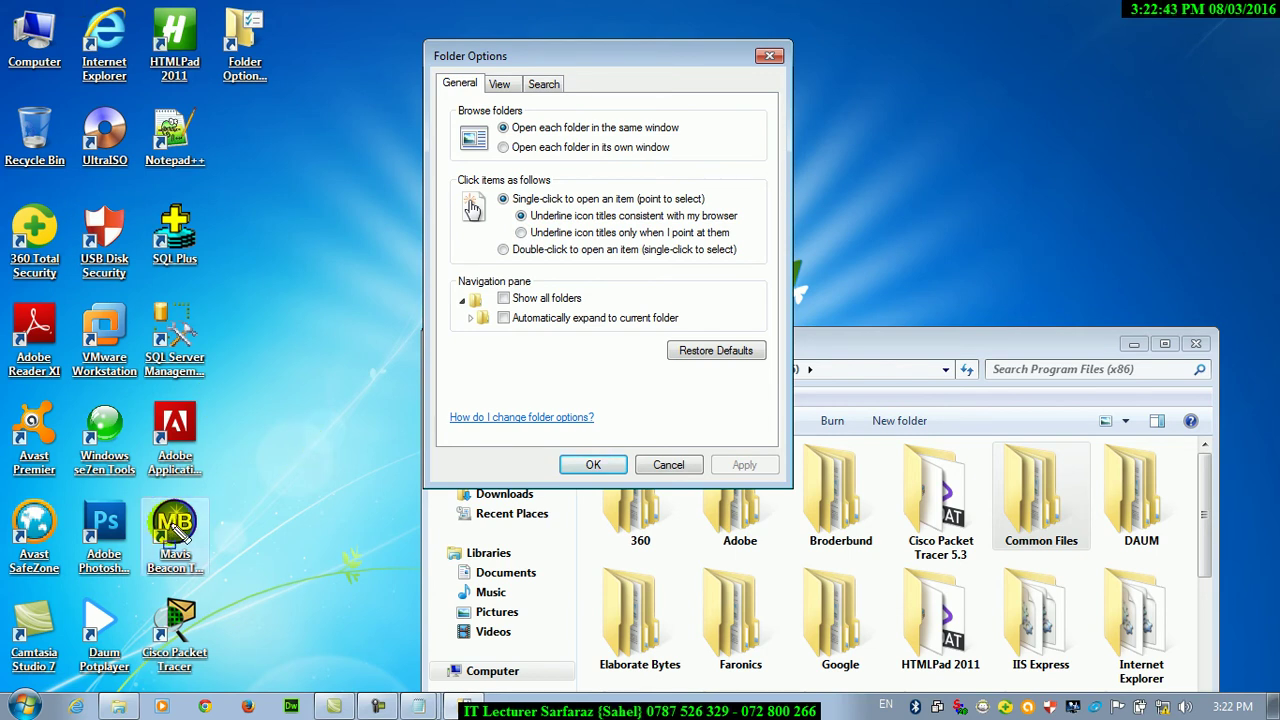
pyautogui.moveTo(60, 366); pyautogui.dragTo(152, 397)
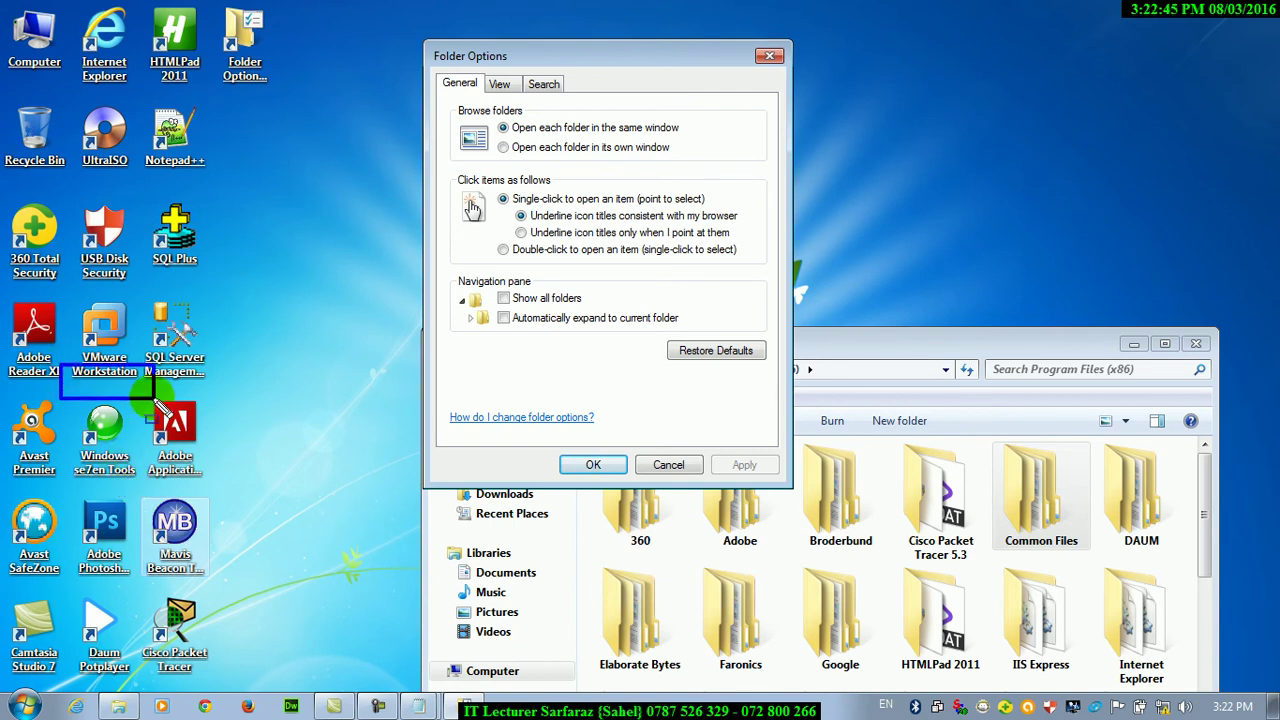
pyautogui.moveTo(132, 158); pyautogui.dragTo(219, 184)
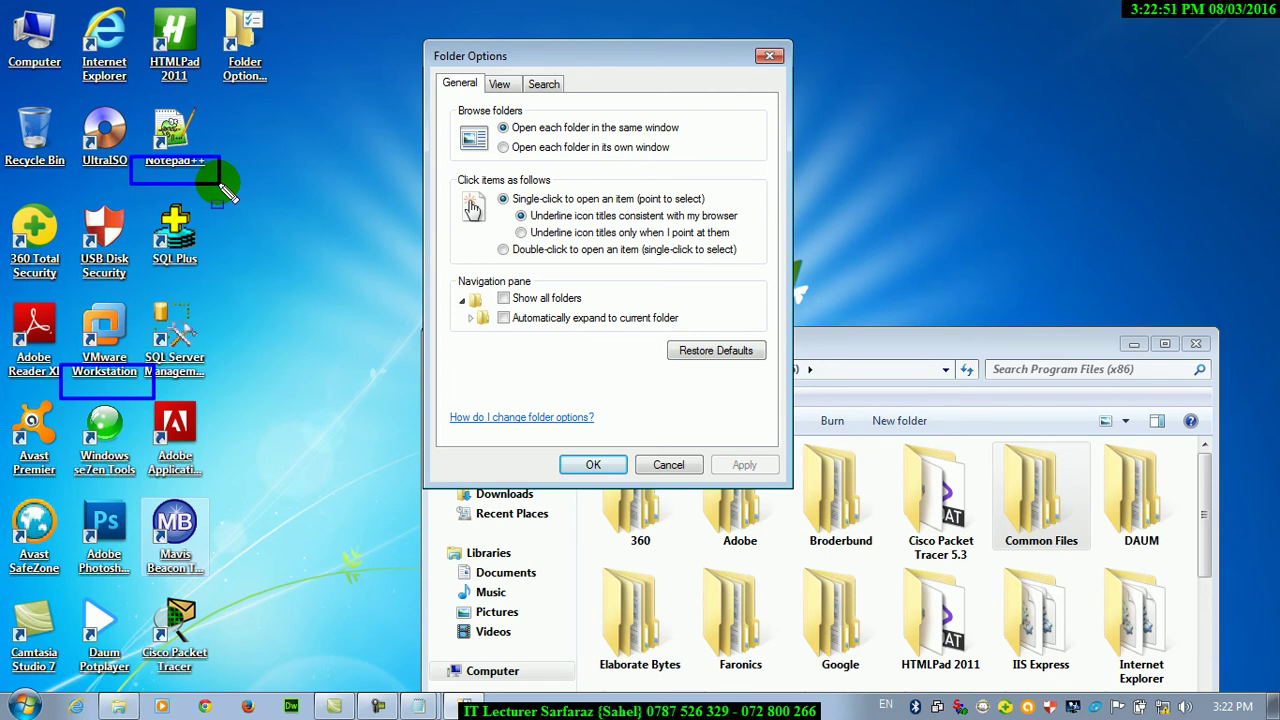
# Open Local Disk (C:) maximized, view it as Extra Large Icons, and select oracle2
pyautogui.click(34, 40)
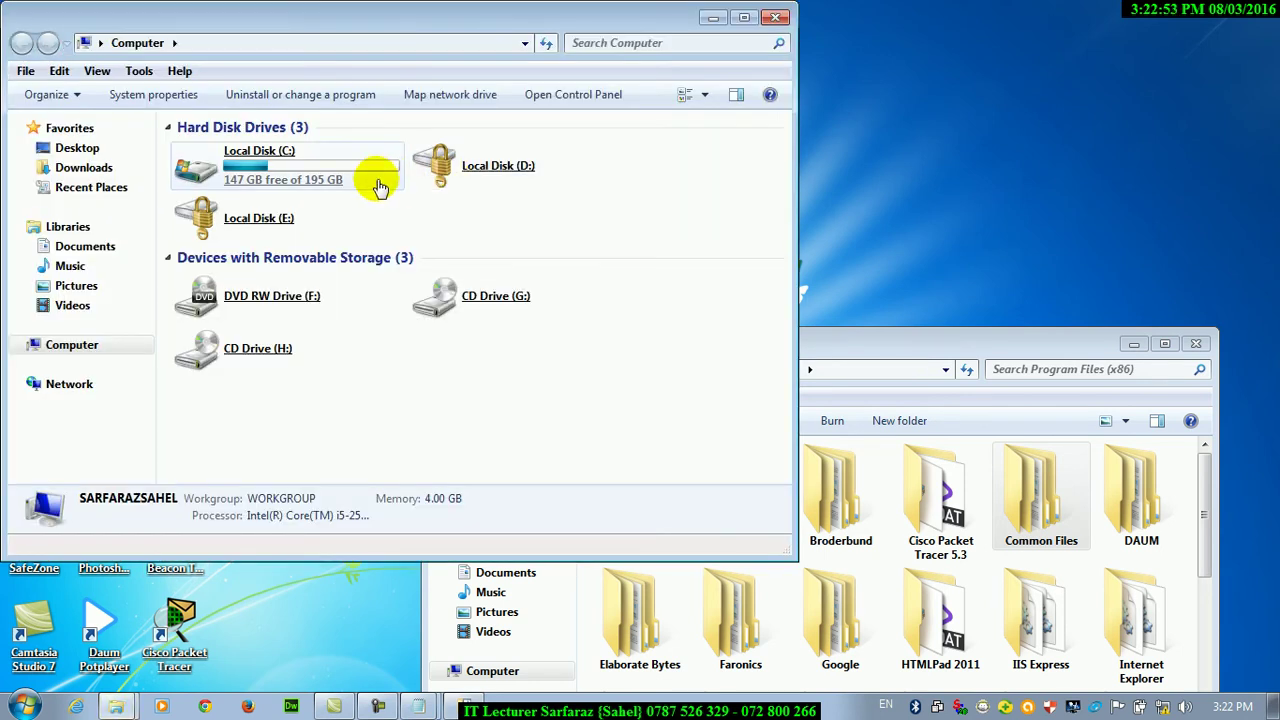
pyautogui.click(406, 189)
pyautogui.click(744, 18)
pyautogui.click(1060, 481)
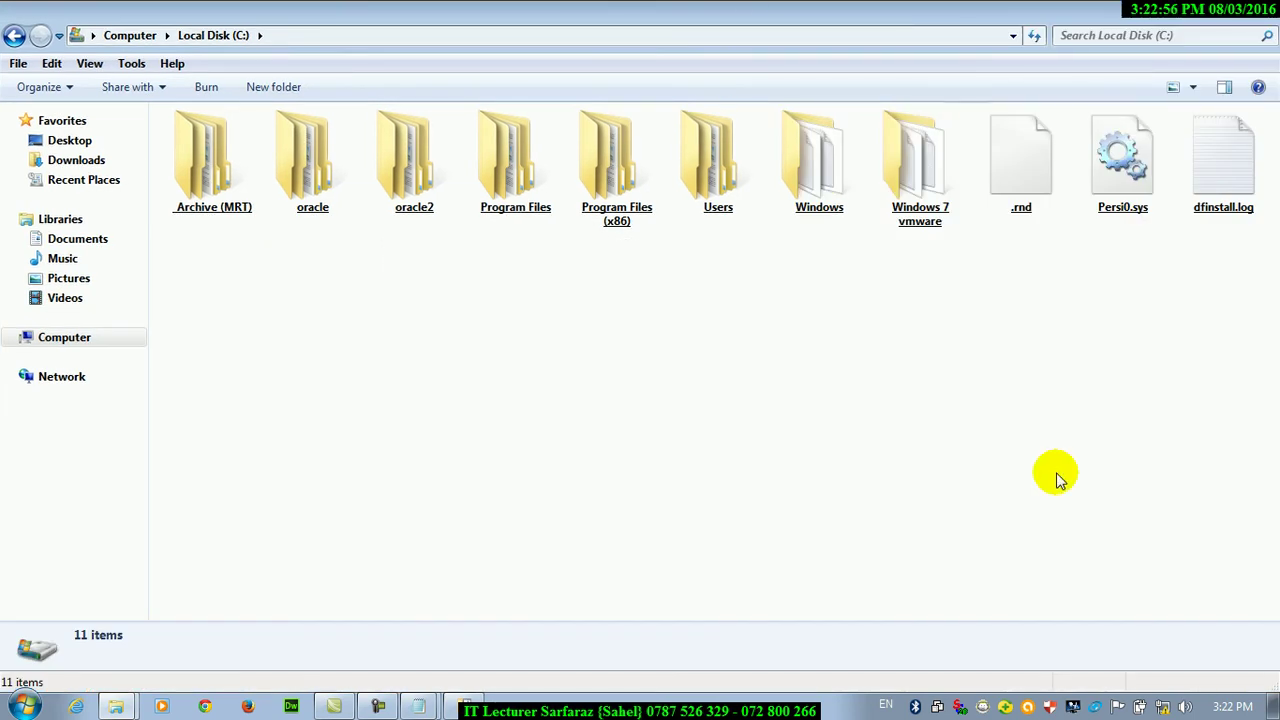
pyautogui.click(1193, 87)
pyautogui.click(1176, 52)
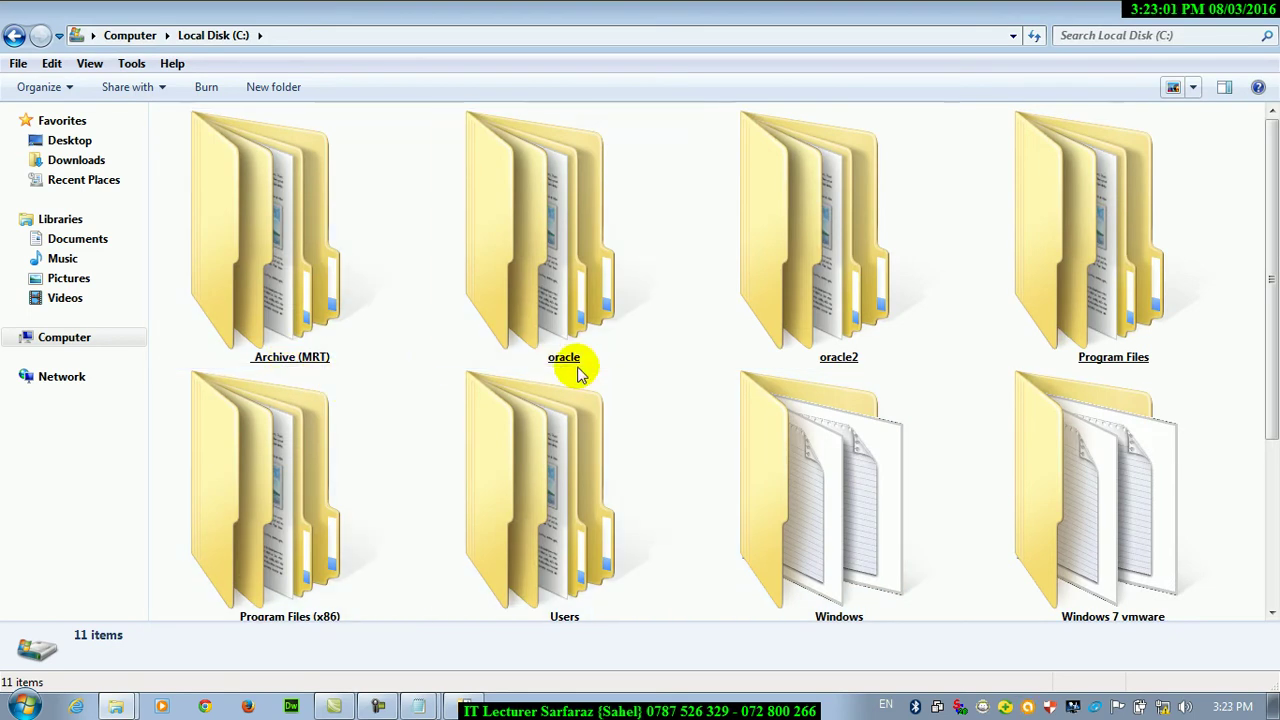
pyautogui.click(856, 361)
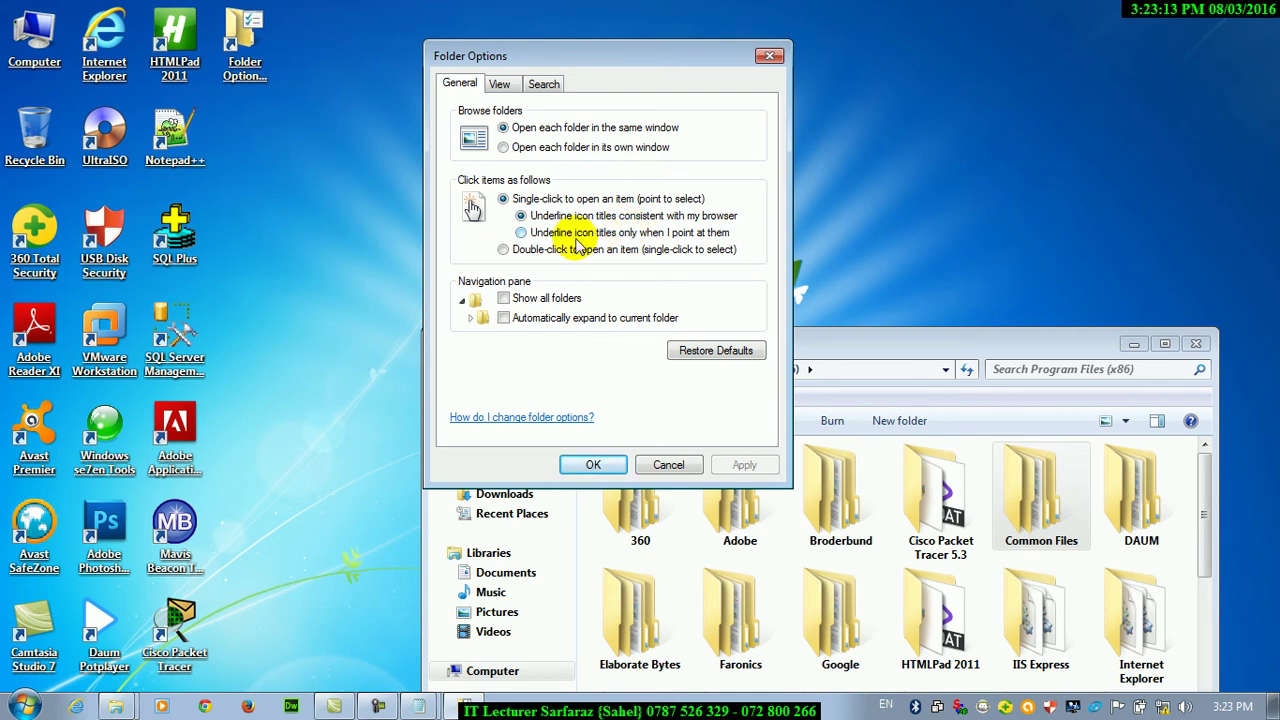
# Apply hover-only title underlining, then unlock Local Disk (D:) by entering its BitLocker password
pyautogui.click(521, 233)
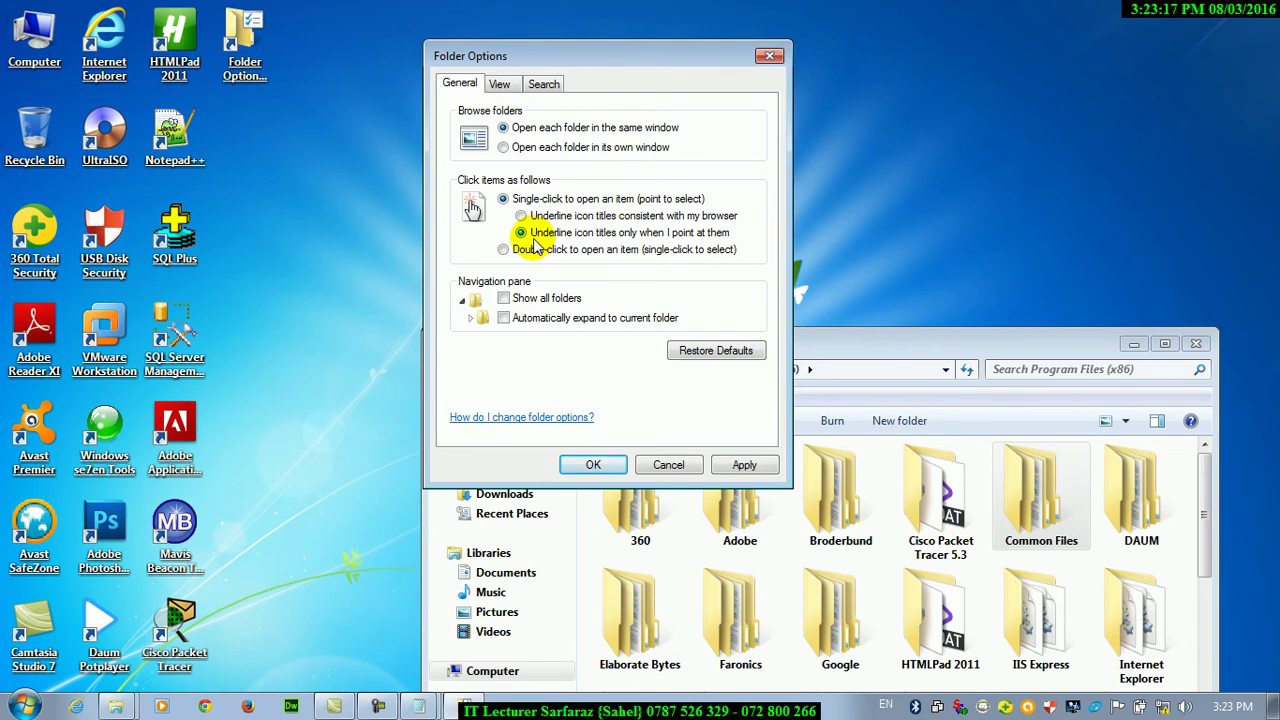
pyautogui.click(744, 465)
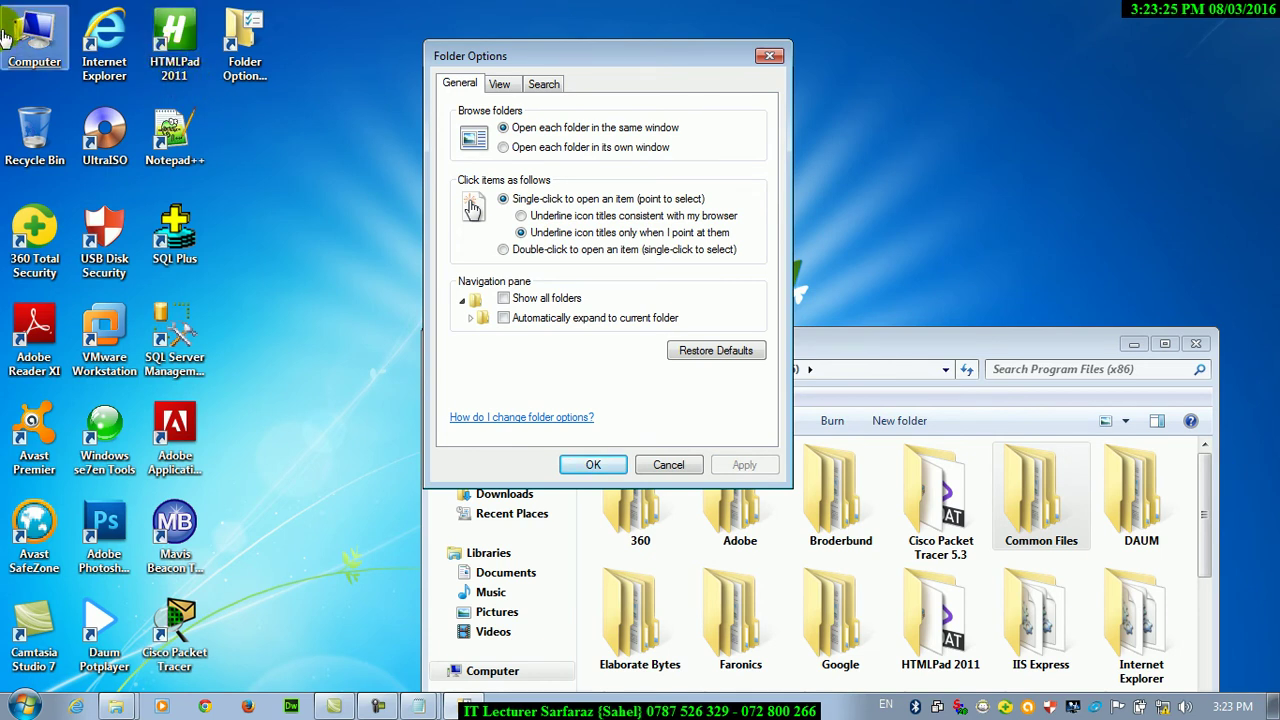
pyautogui.click(34, 38)
pyautogui.click(452, 192)
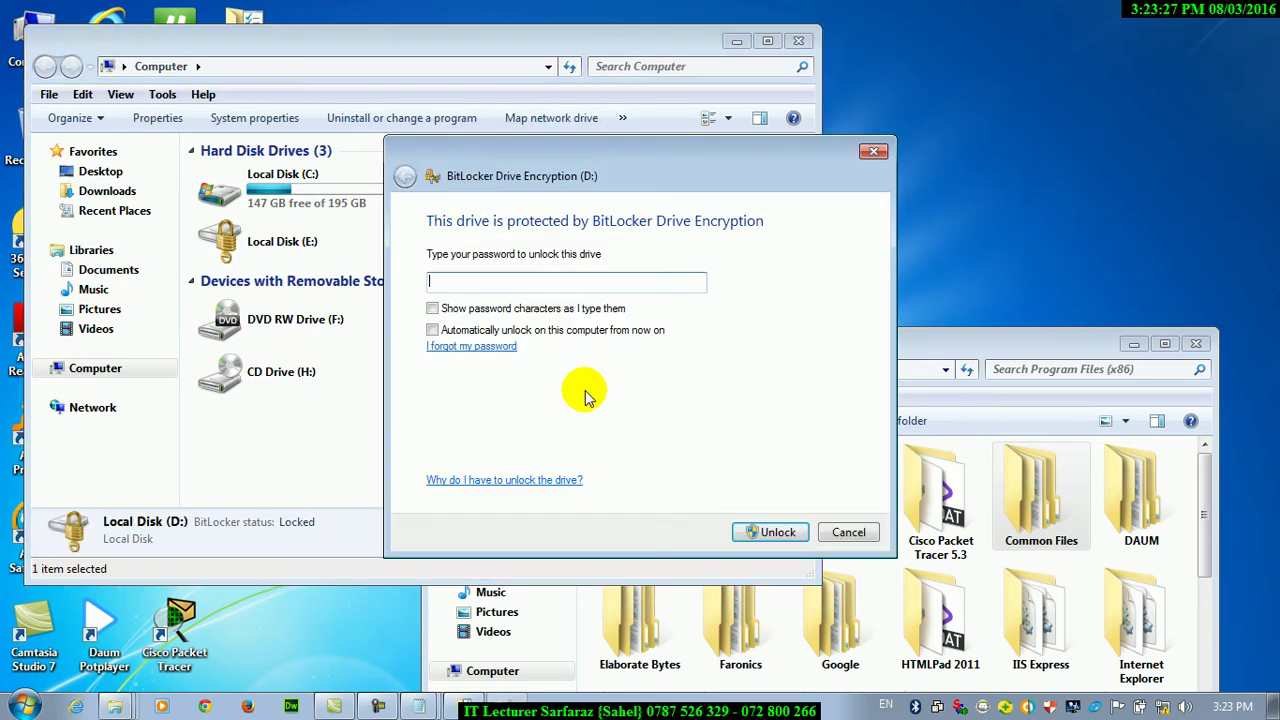
pyautogui.write('123456789012')
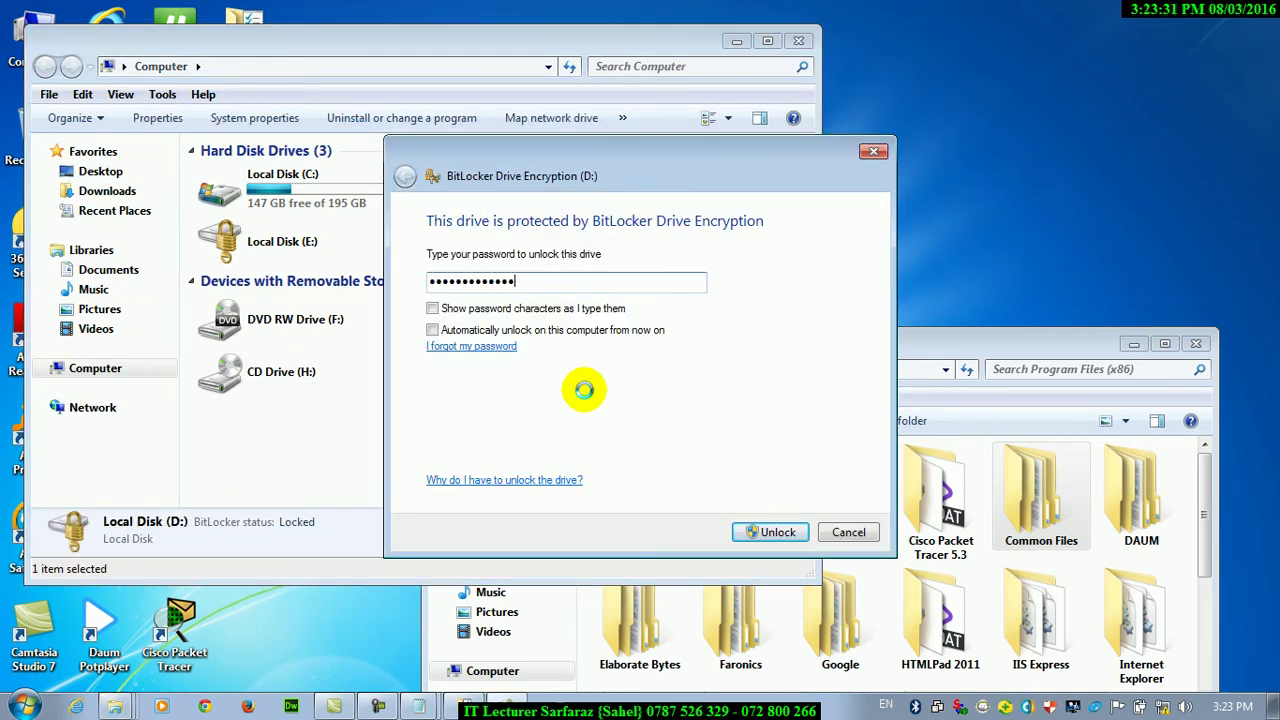
pyautogui.press('Return')
# Maximize Computer, open Local Disk (D:), select the PIHE folder, and reselect hover-only underlining
pyautogui.click(766, 42)
pyautogui.doubleClick(560, 177)
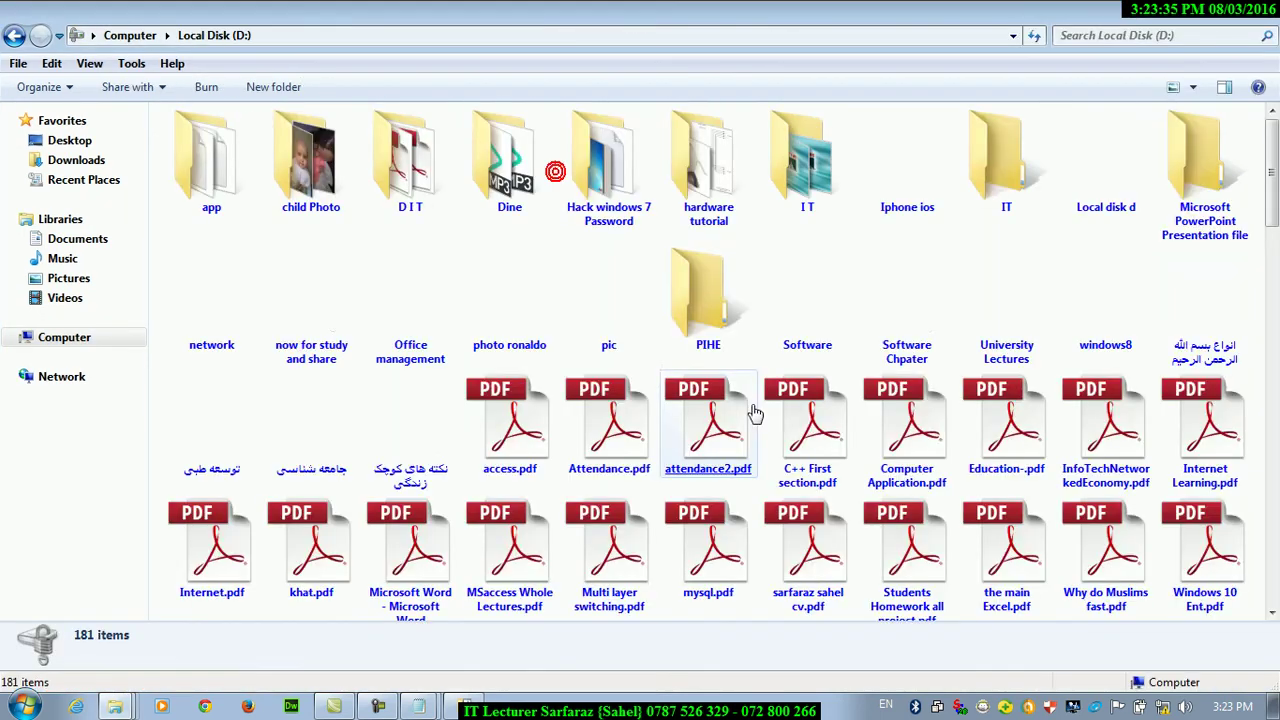
pyautogui.click(712, 350)
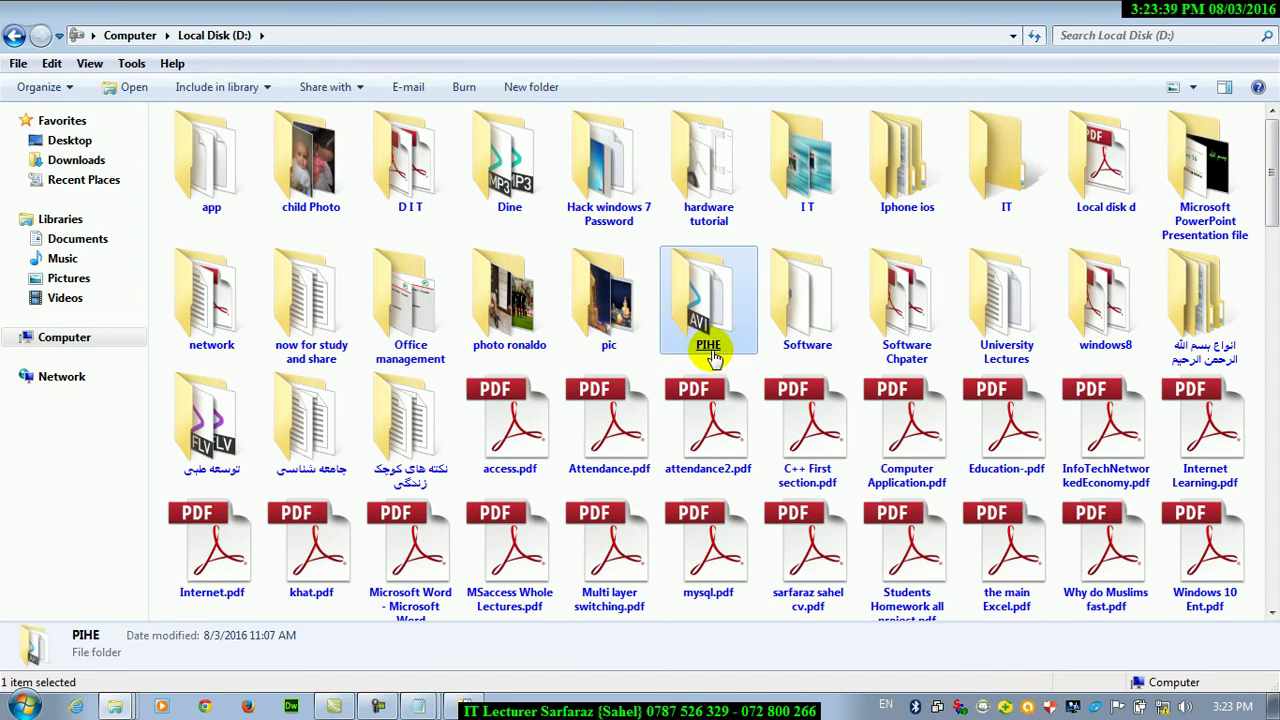
pyautogui.moveTo(712, 357)
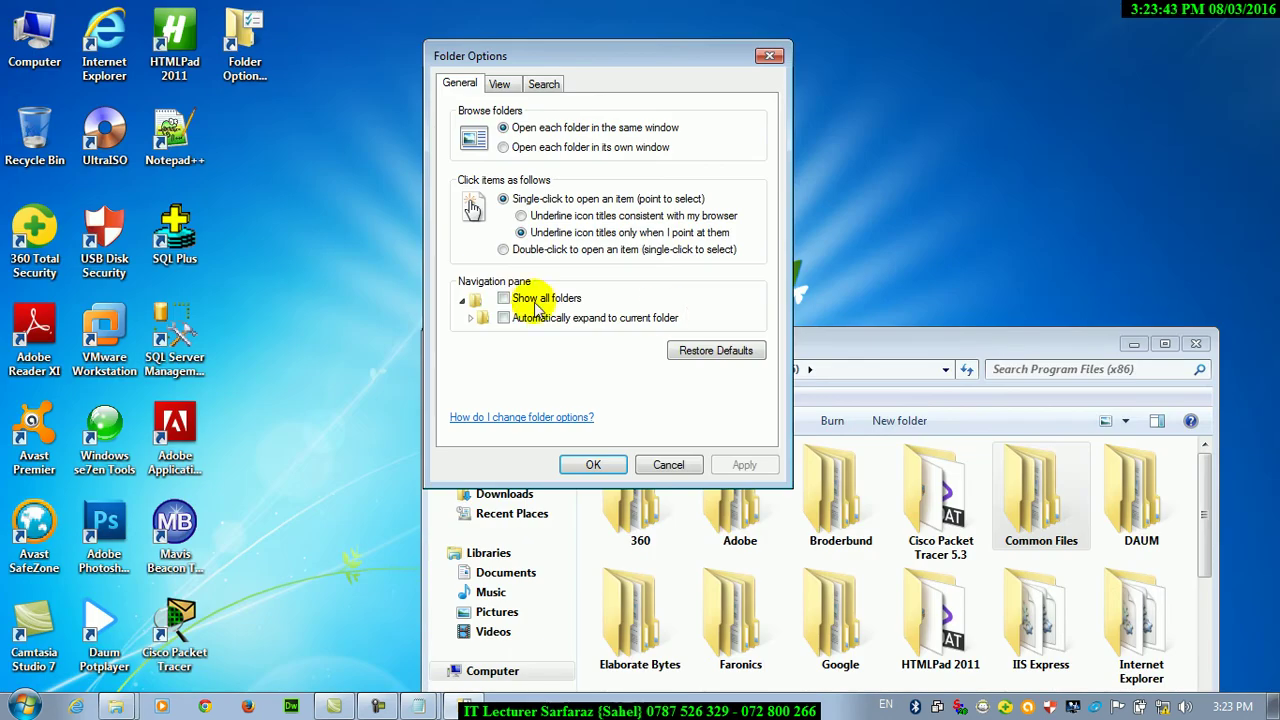
pyautogui.click(521, 232)
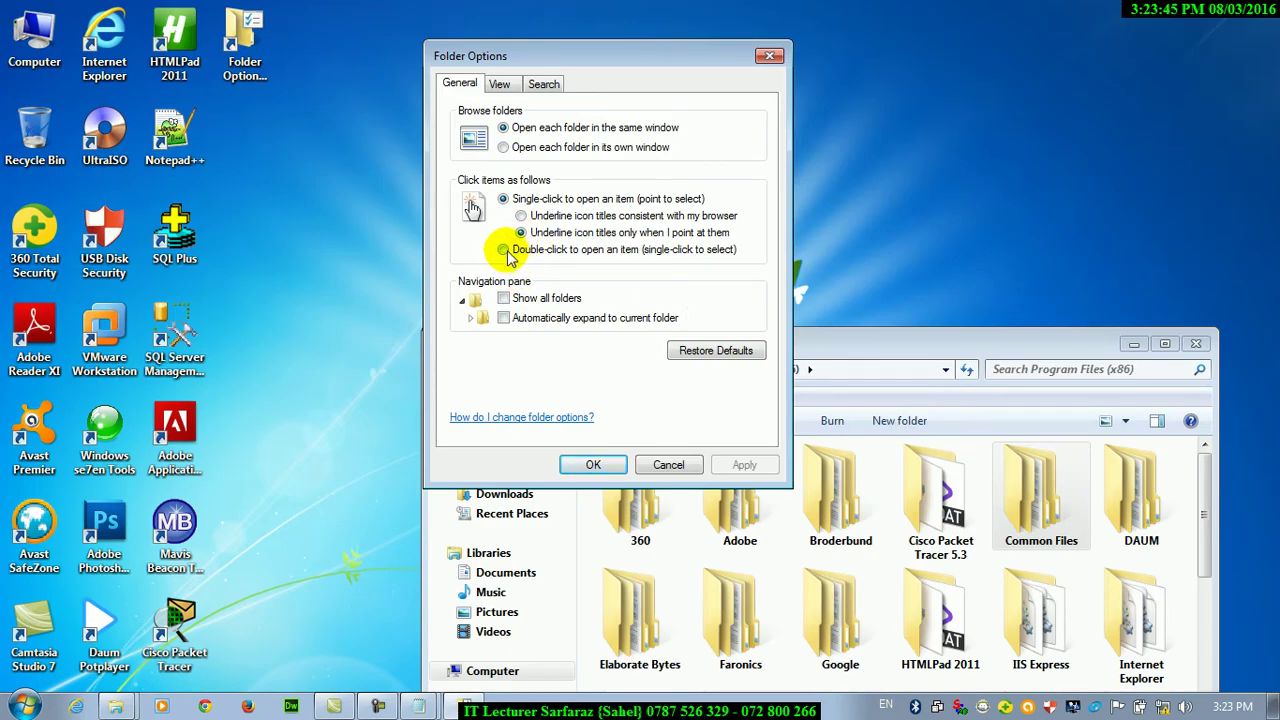
# Restore double-click opening, apply and close Folder Options, then close the Program Files (x86) window
pyautogui.click(504, 250)
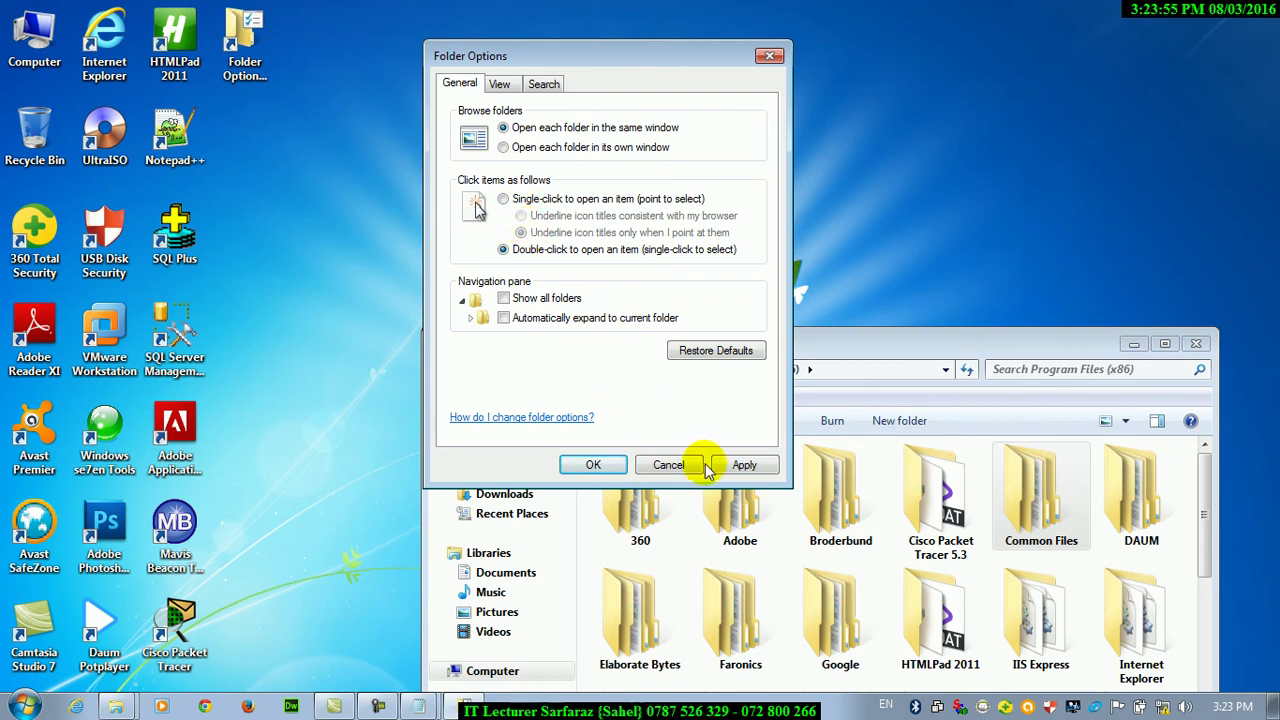
pyautogui.click(740, 466)
pyautogui.click(582, 468)
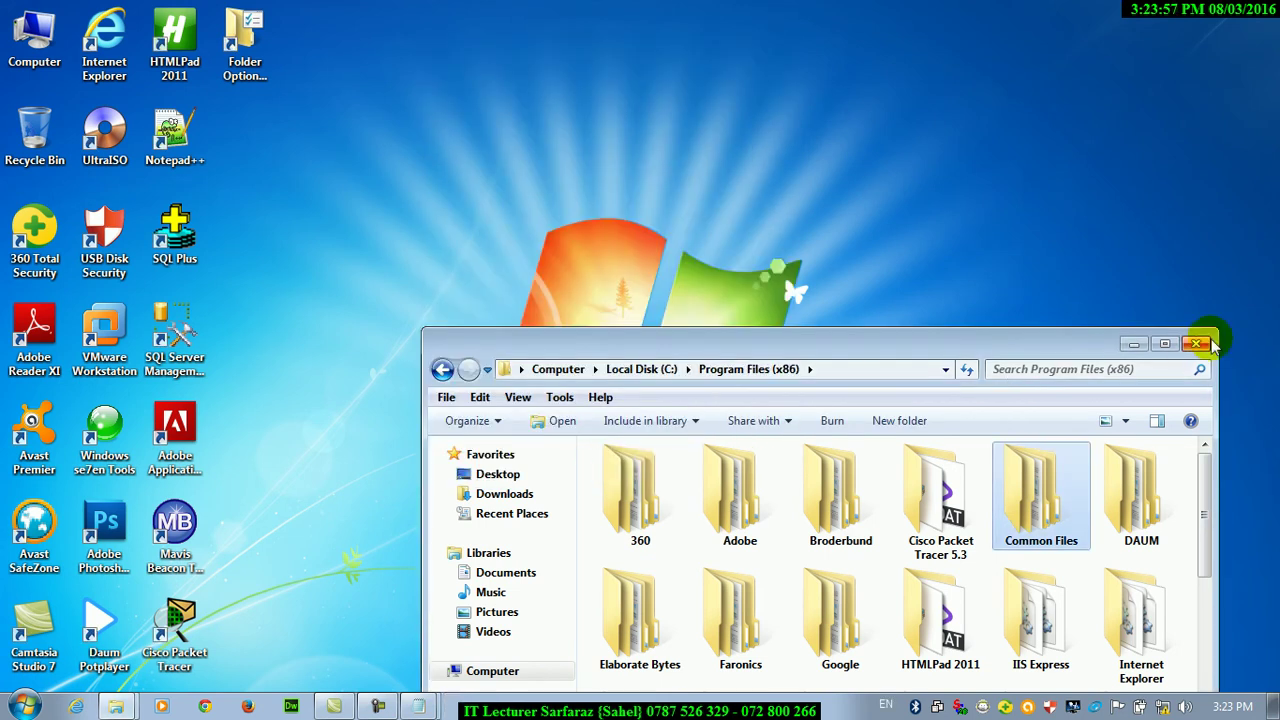
pyautogui.click(1196, 343)
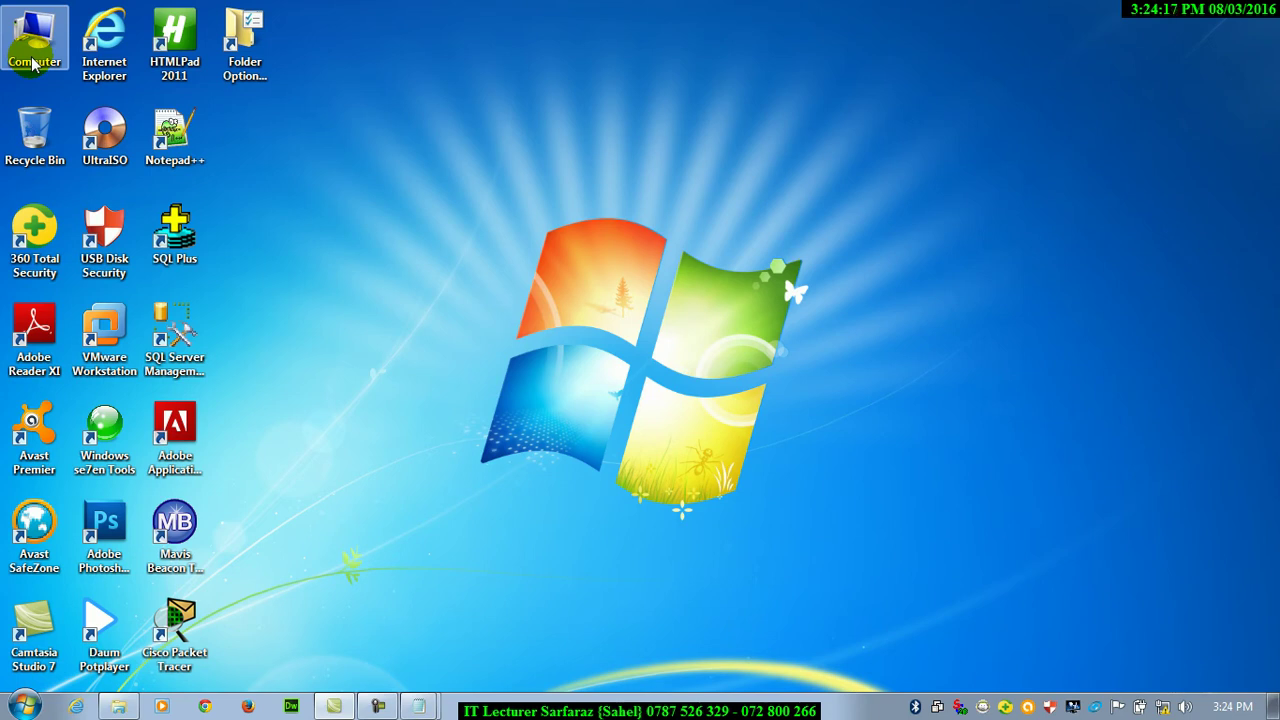
# Launch Notepad++ from its desktop shortcut's context menu and close it
pyautogui.rightClick(167, 152)
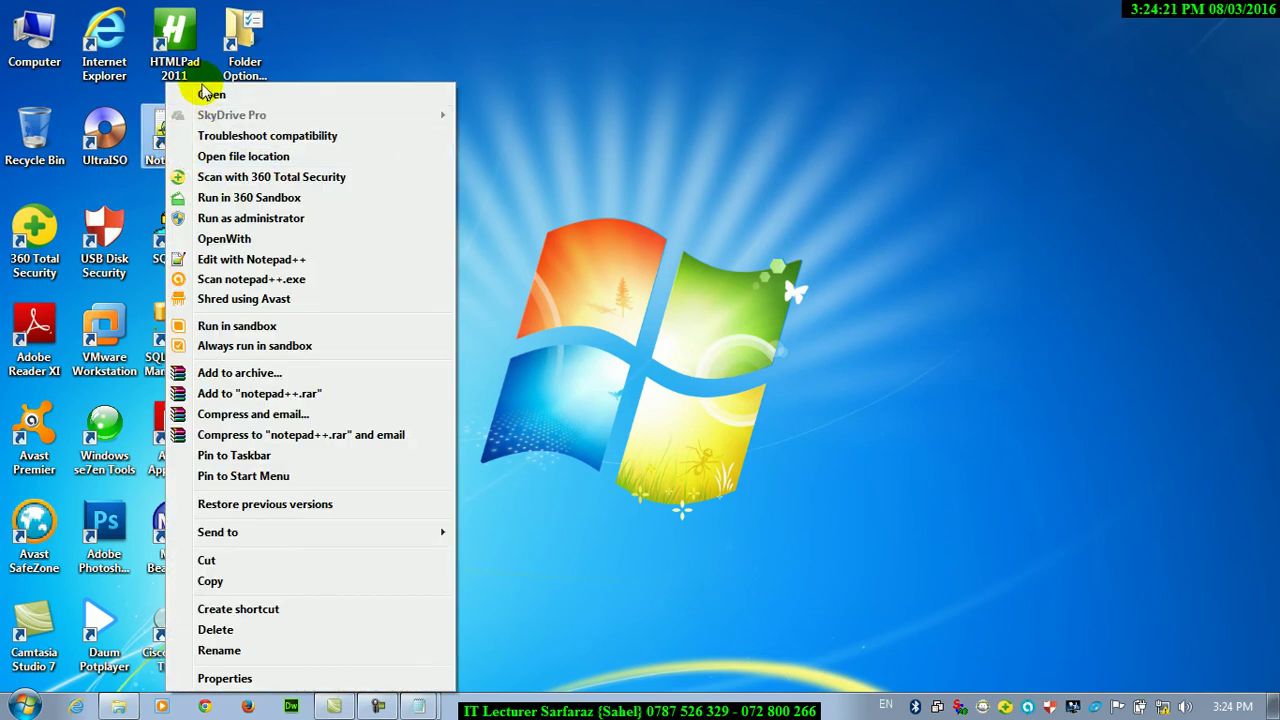
pyautogui.click(210, 95)
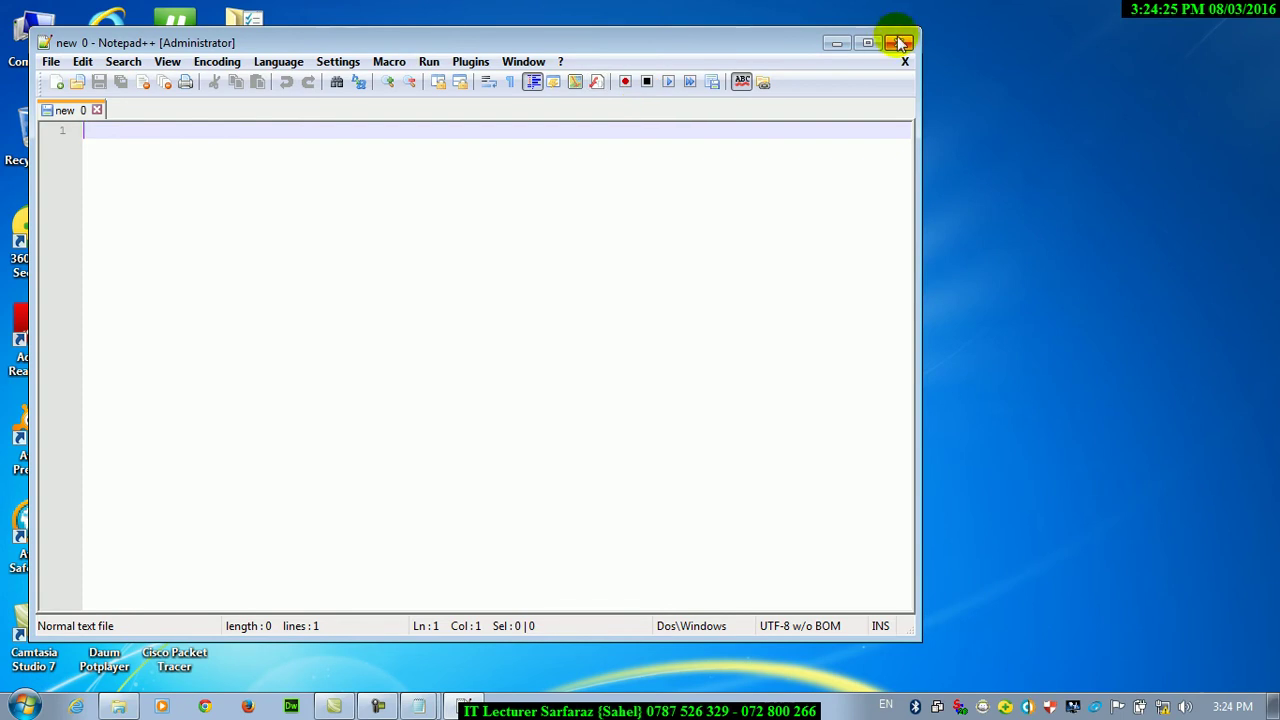
pyautogui.click(899, 42)
# Launch Notepad++ by double-clicking its shortcut, close it, and reopen Folder Options
pyautogui.doubleClick(158, 140)
pyautogui.click(899, 42)
pyautogui.doubleClick(266, 42)
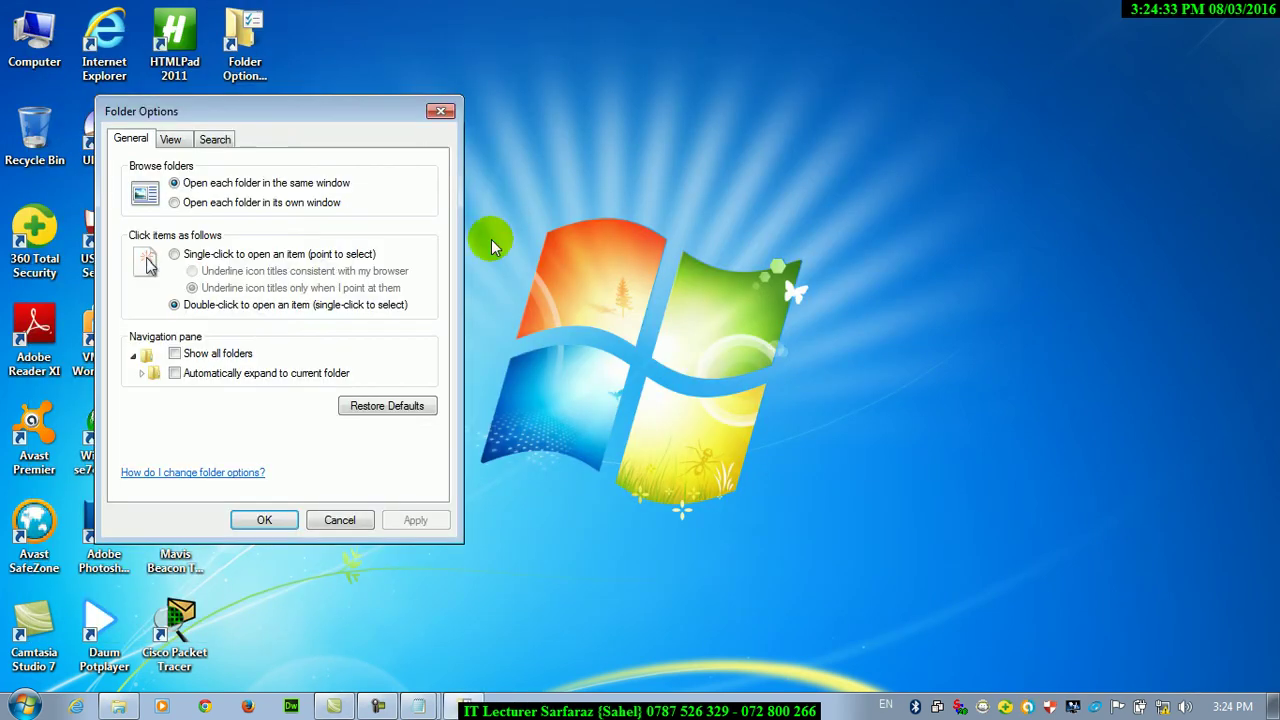
# Move Folder Options right, open Computer maximized, and expand Computer in the navigation pane
pyautogui.click(184, 306)
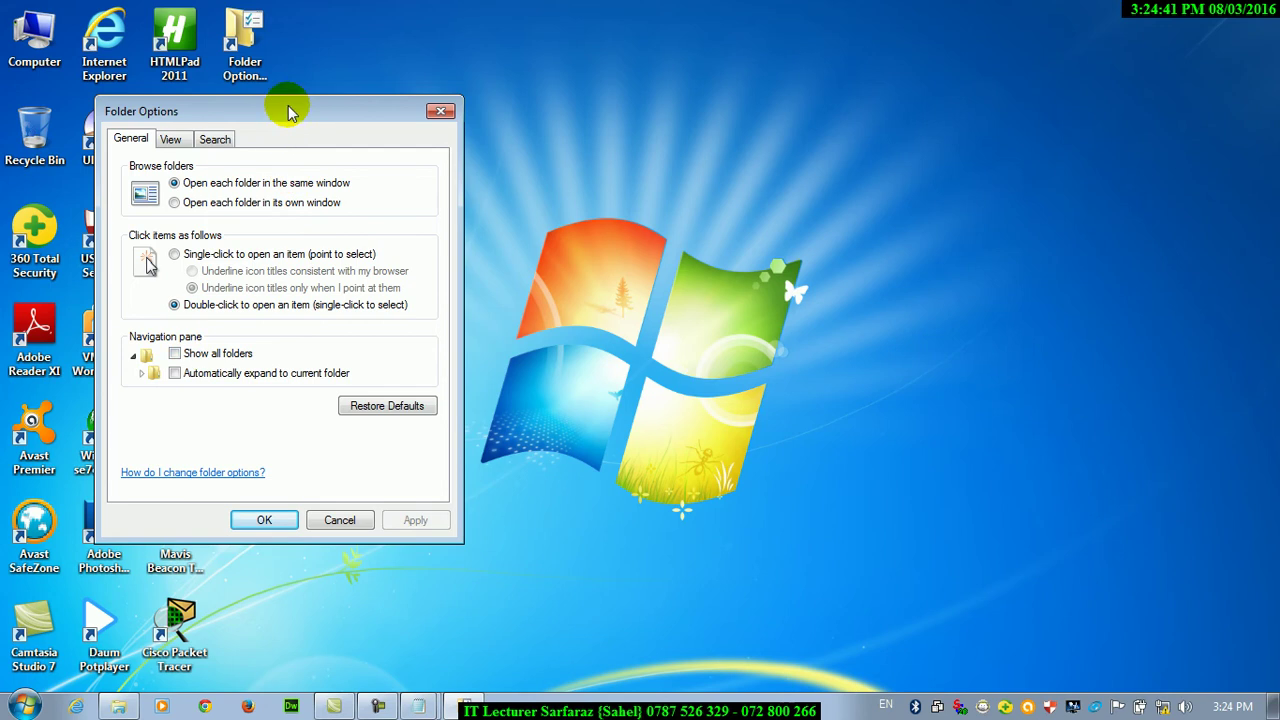
pyautogui.moveTo(287, 111); pyautogui.dragTo(697, 86)
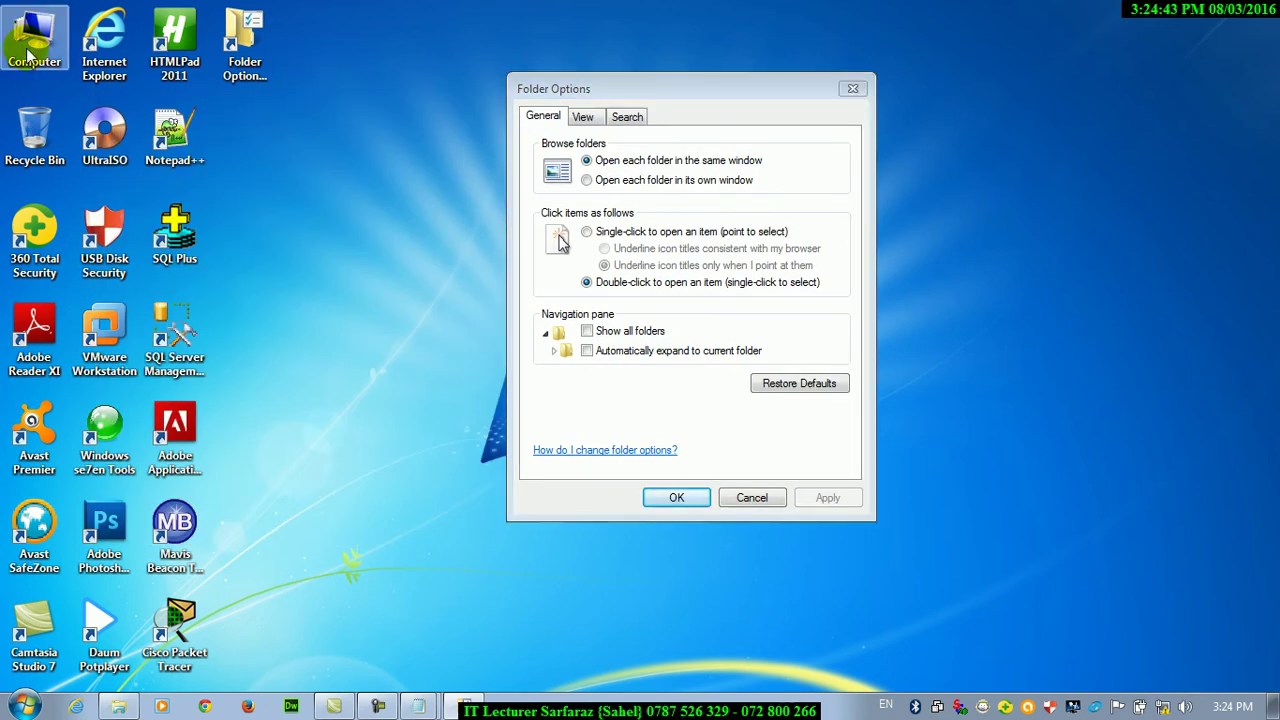
pyautogui.doubleClick(30, 45)
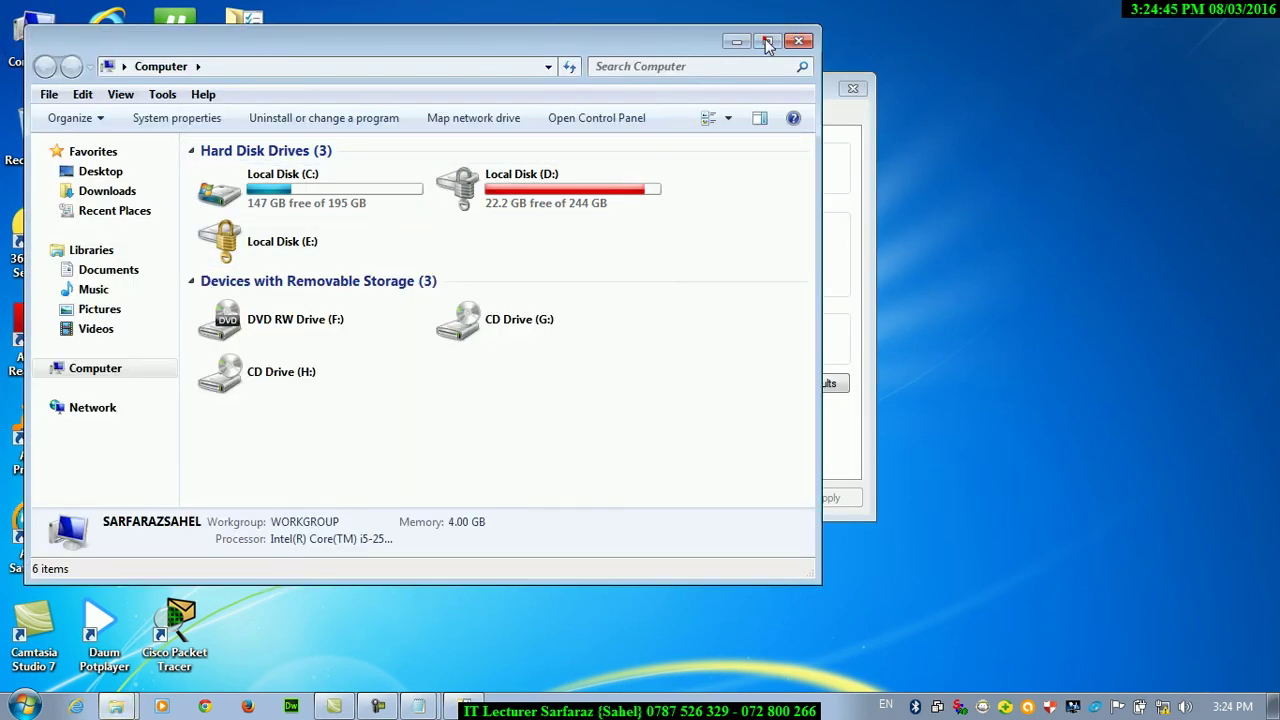
pyautogui.click(767, 40)
pyautogui.click(12, 337)
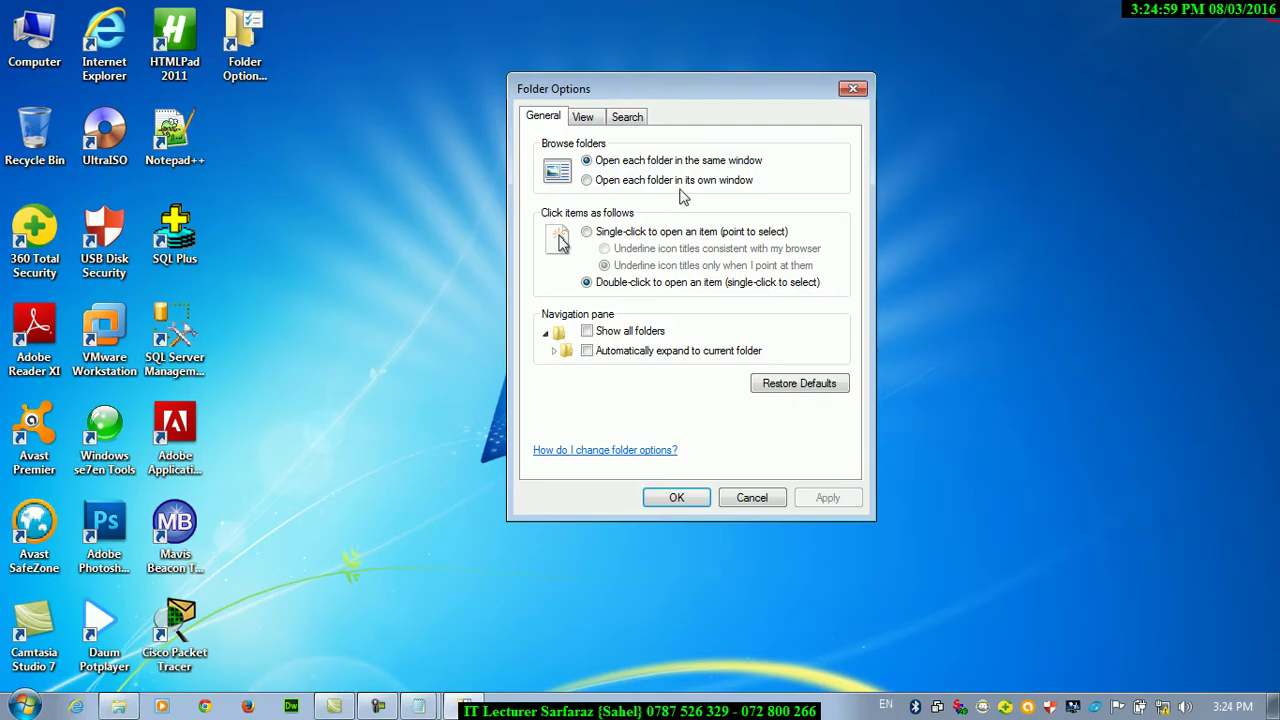
# Apply 'Show all folders', then expand Computer in the navigation pane and open the user's profile folder
pyautogui.click(587, 332)
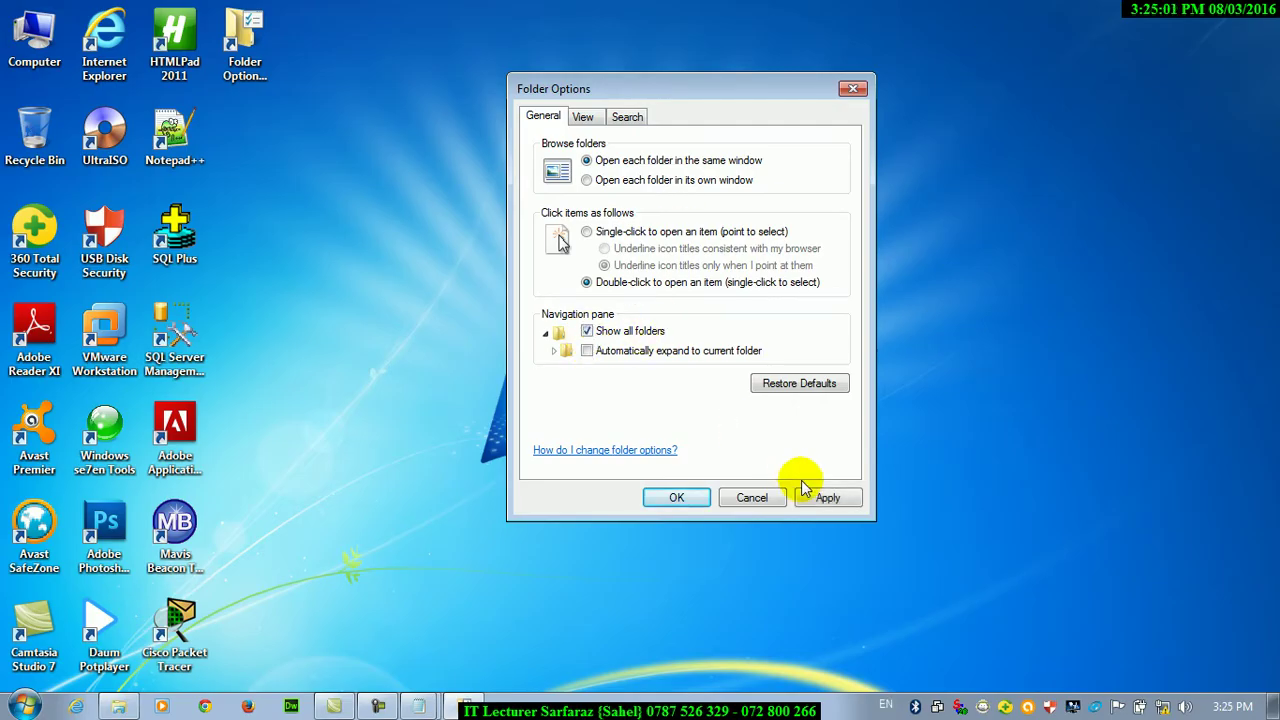
pyautogui.click(818, 495)
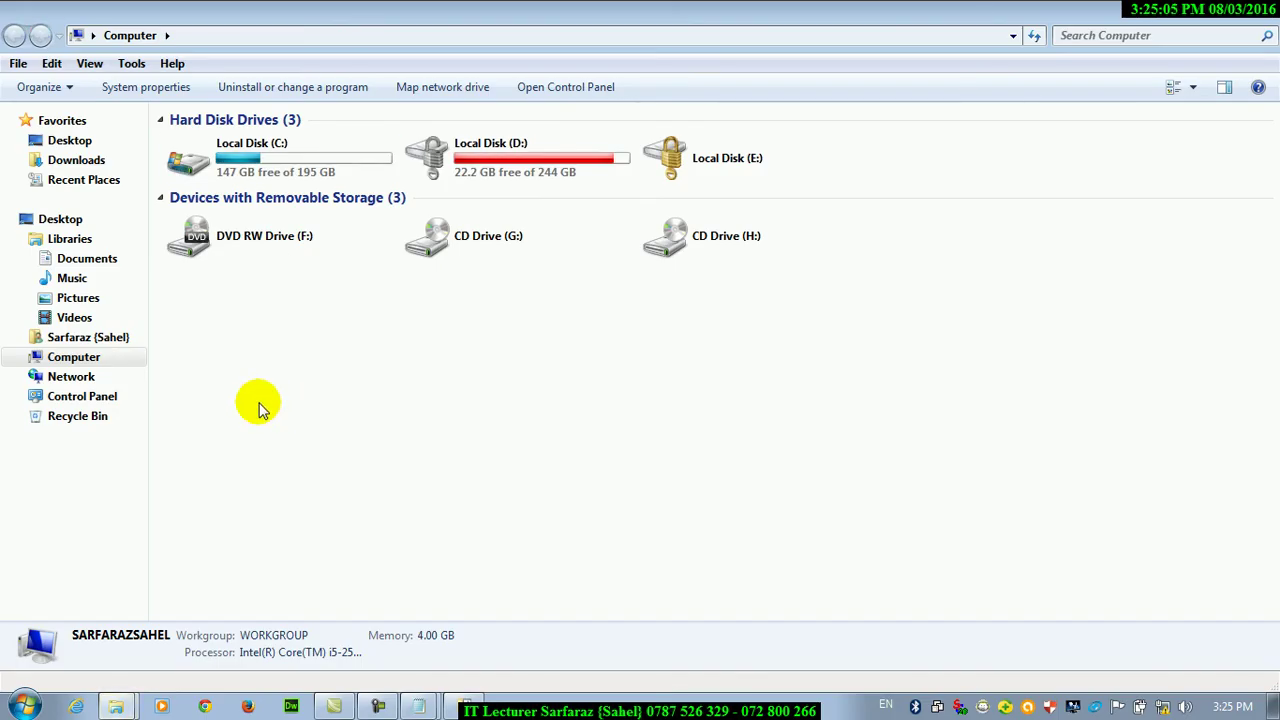
pyautogui.click(22, 357)
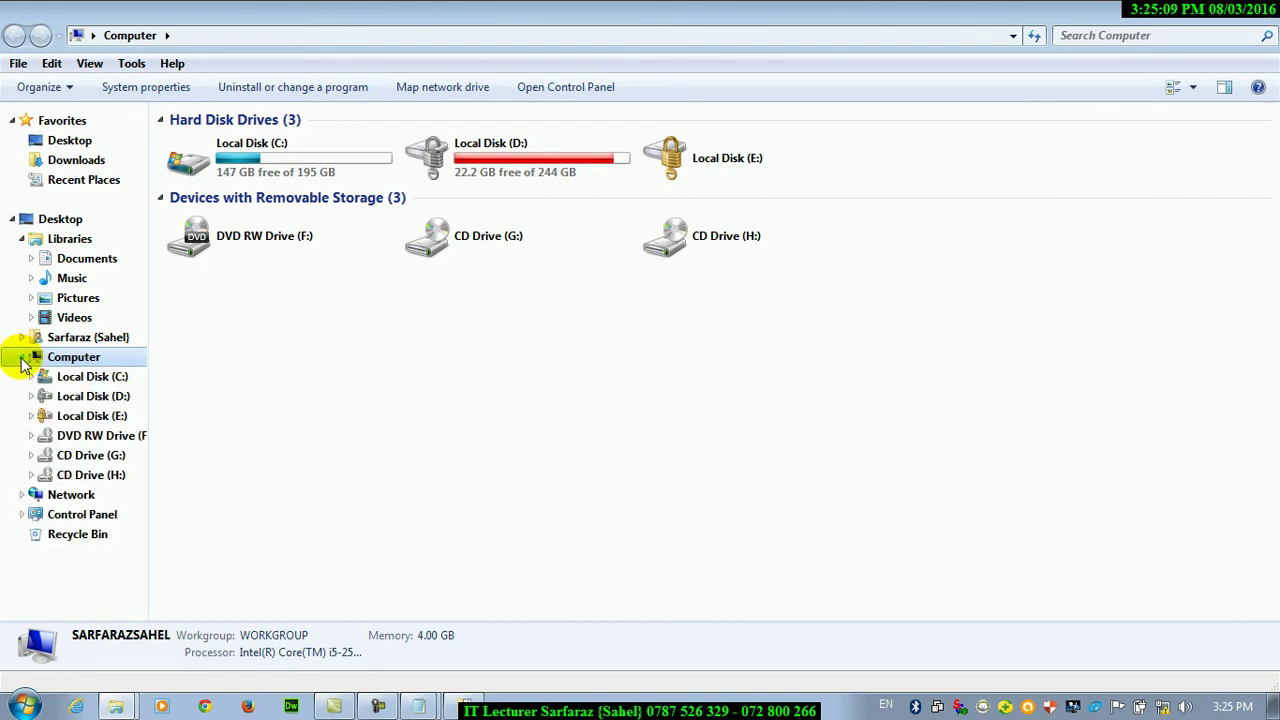
pyautogui.click(22, 357)
pyautogui.click(22, 357)
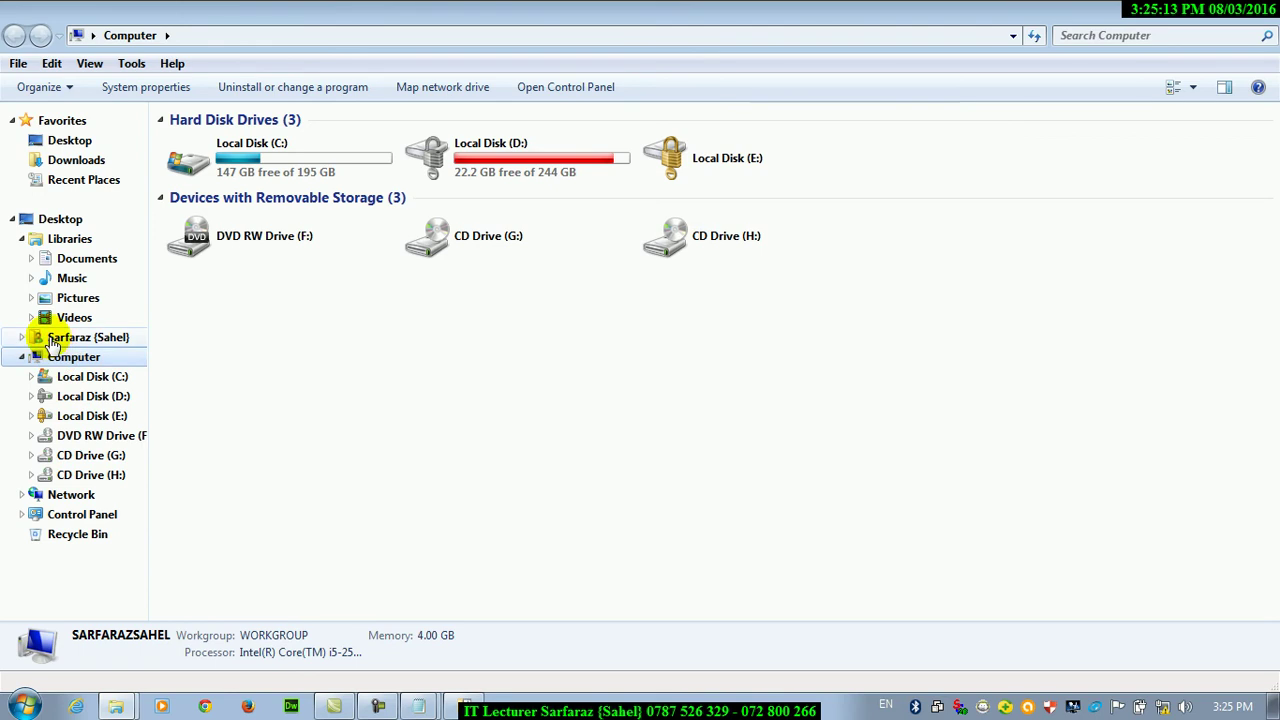
pyautogui.click(52, 339)
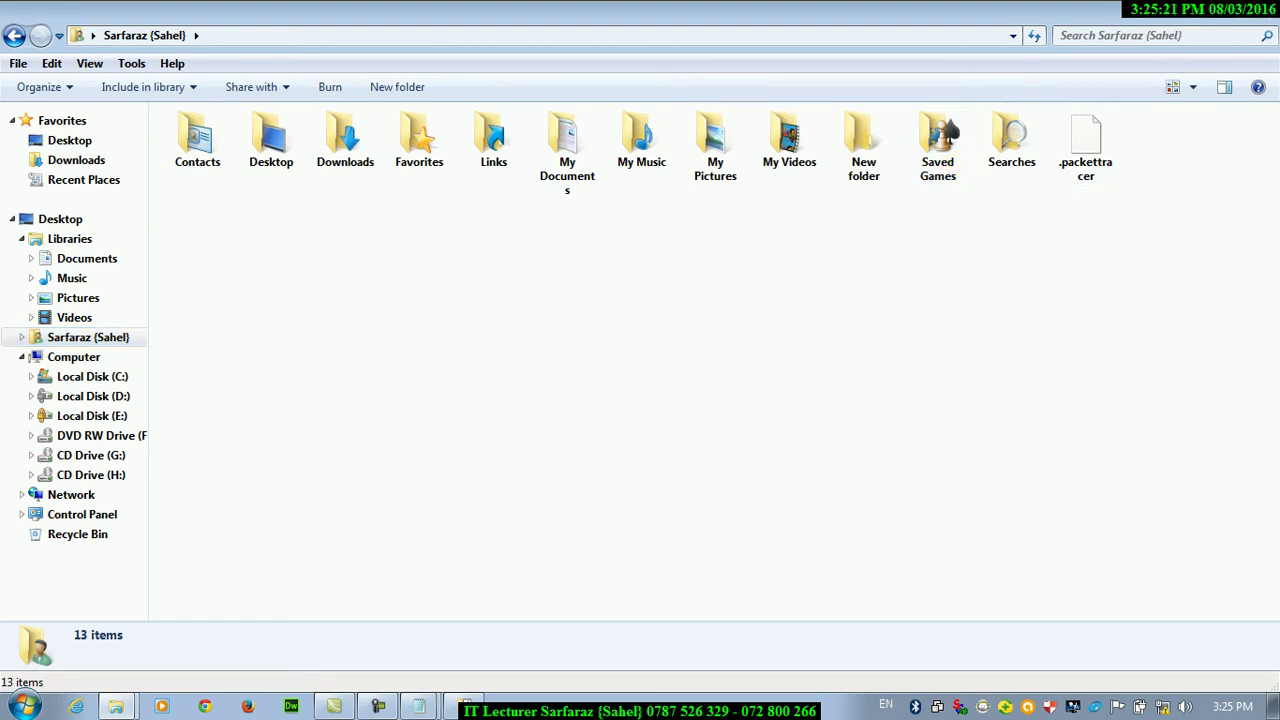
# Reopen Computer, expand its drives, widen the navigation pane, and open the user's Desktop folder
pyautogui.hotkey('alt', 'F4')
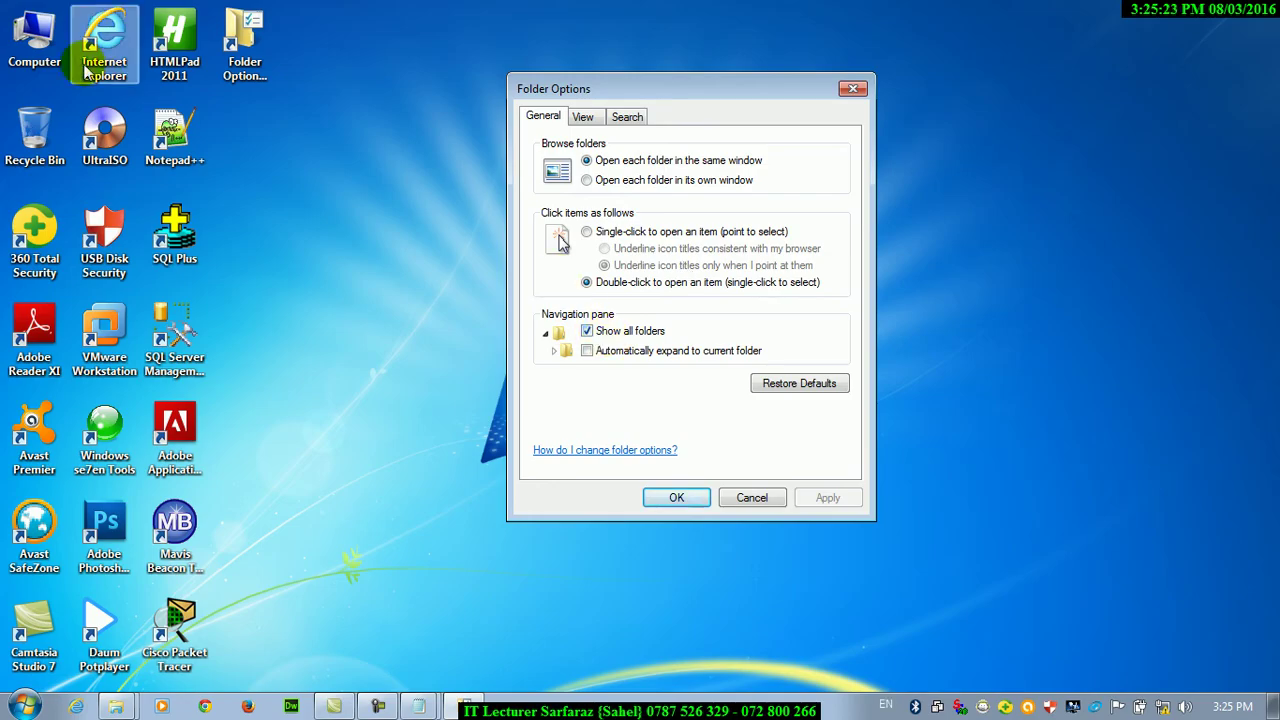
pyautogui.click(68, 33)
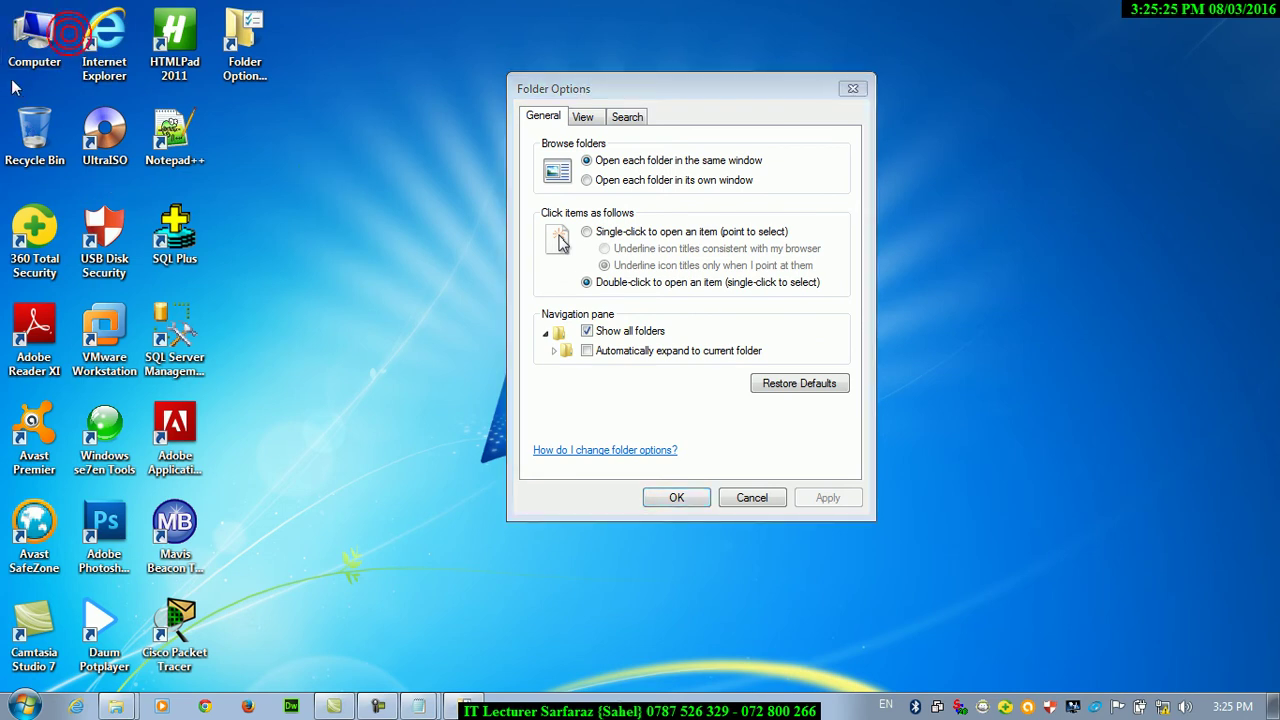
pyautogui.doubleClick(34, 40)
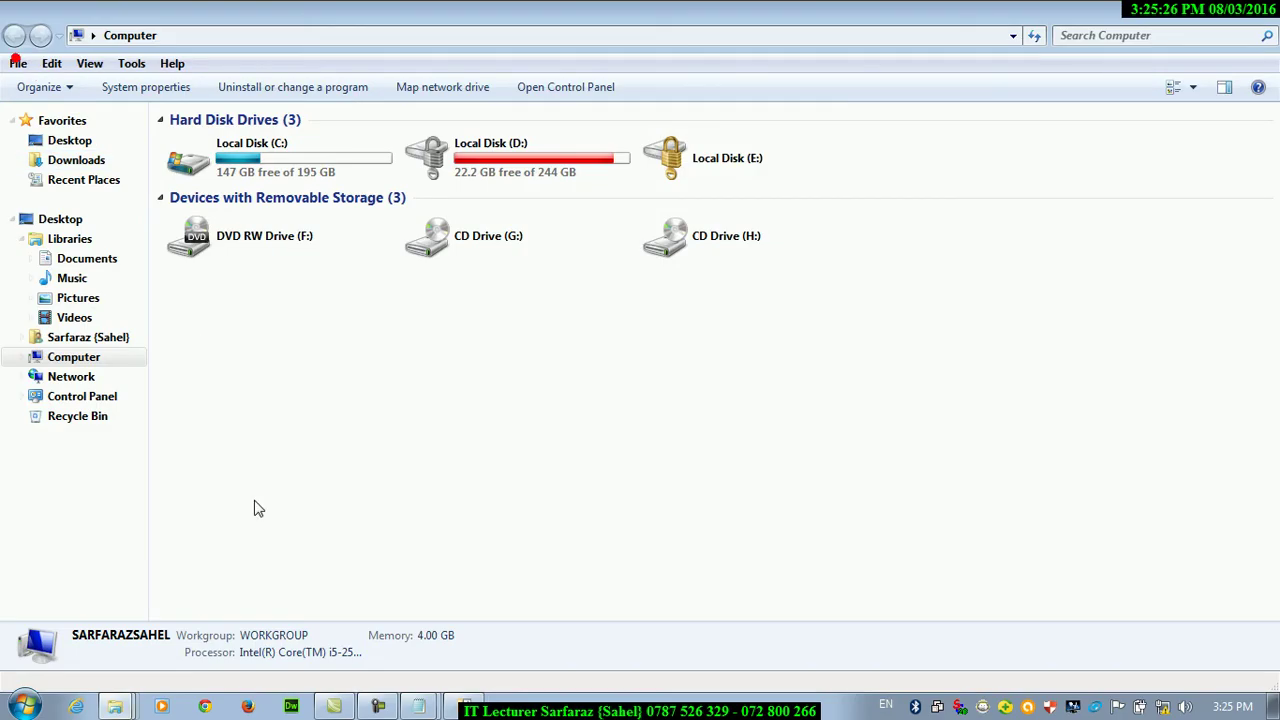
pyautogui.click(22, 357)
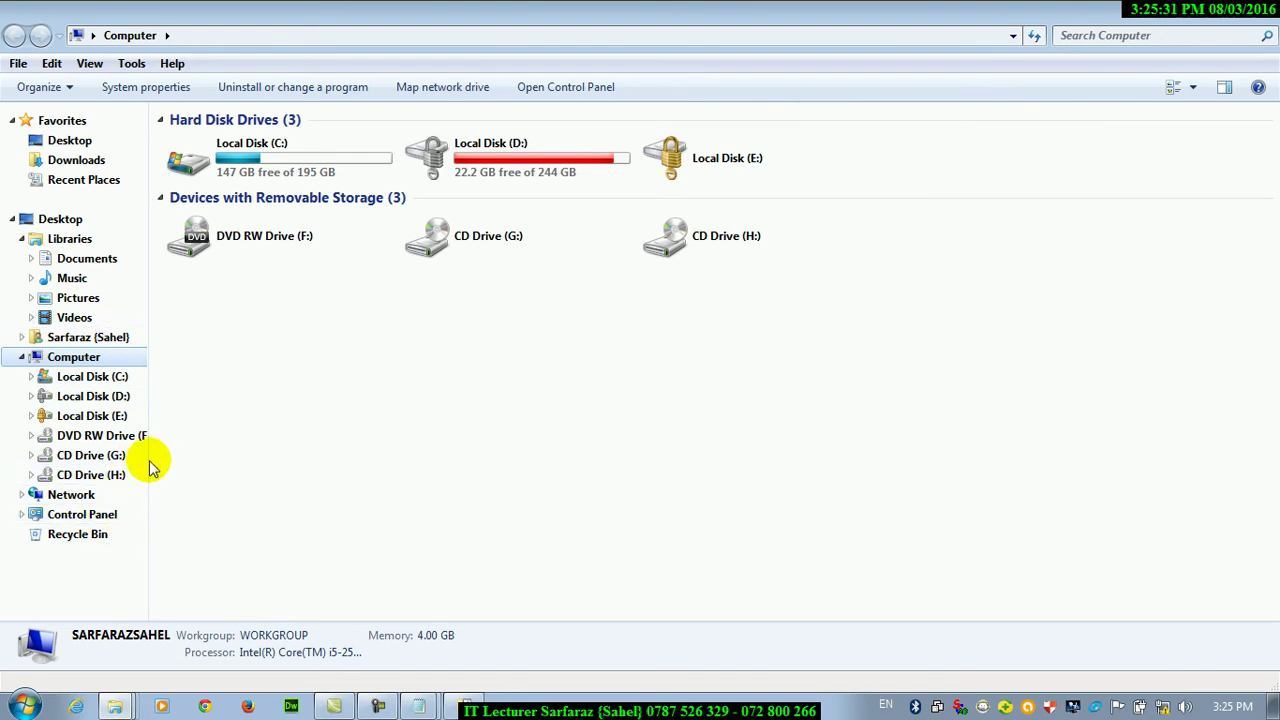
pyautogui.moveTo(148, 459); pyautogui.dragTo(443, 454)
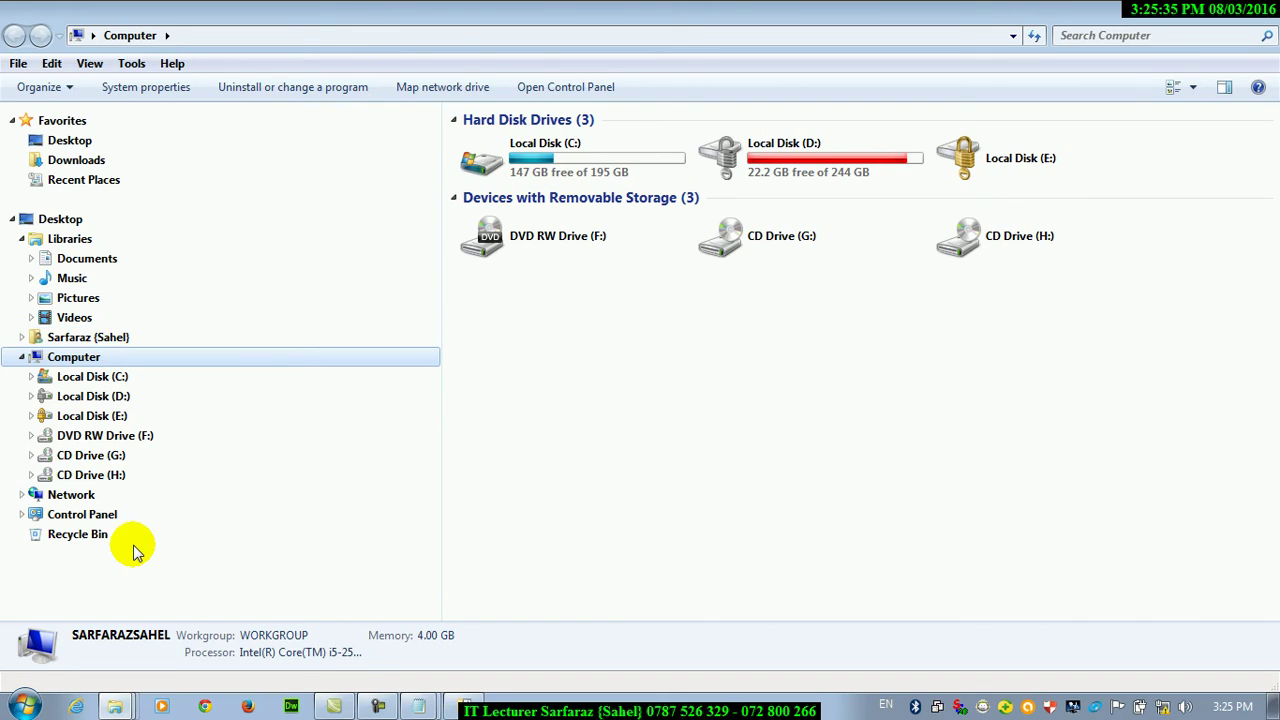
pyautogui.click(68, 337)
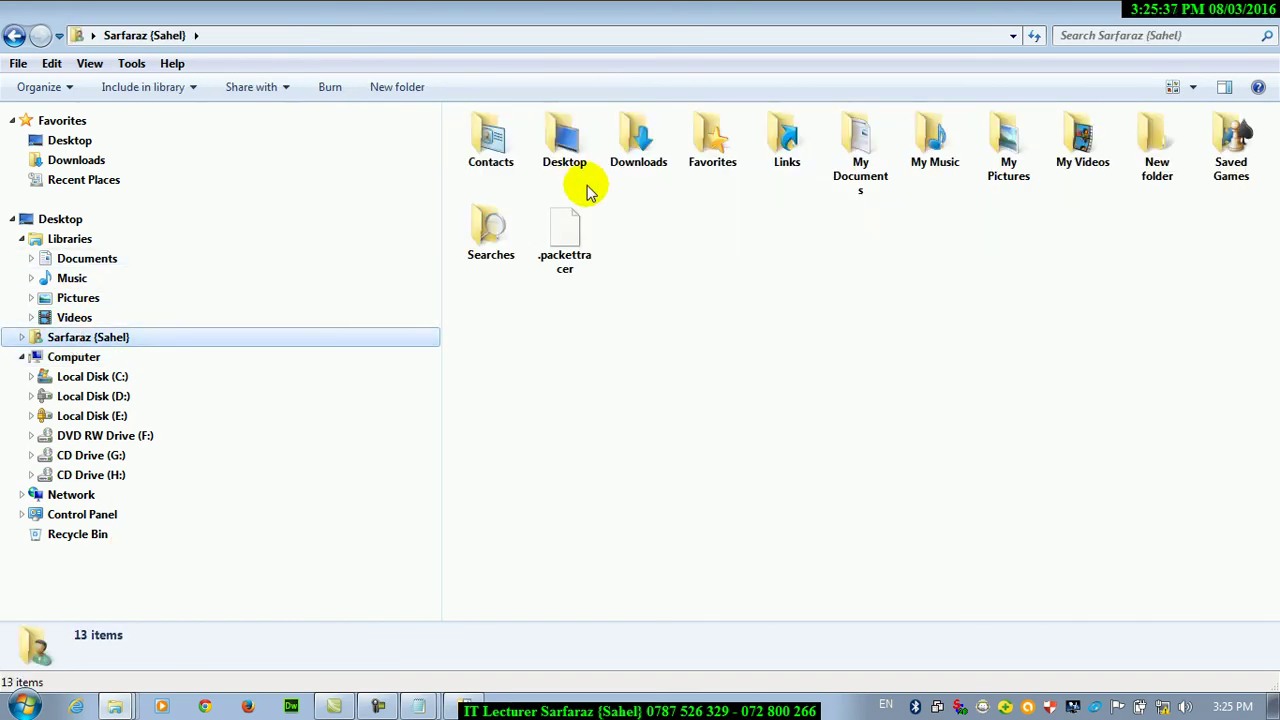
pyautogui.doubleClick(563, 150)
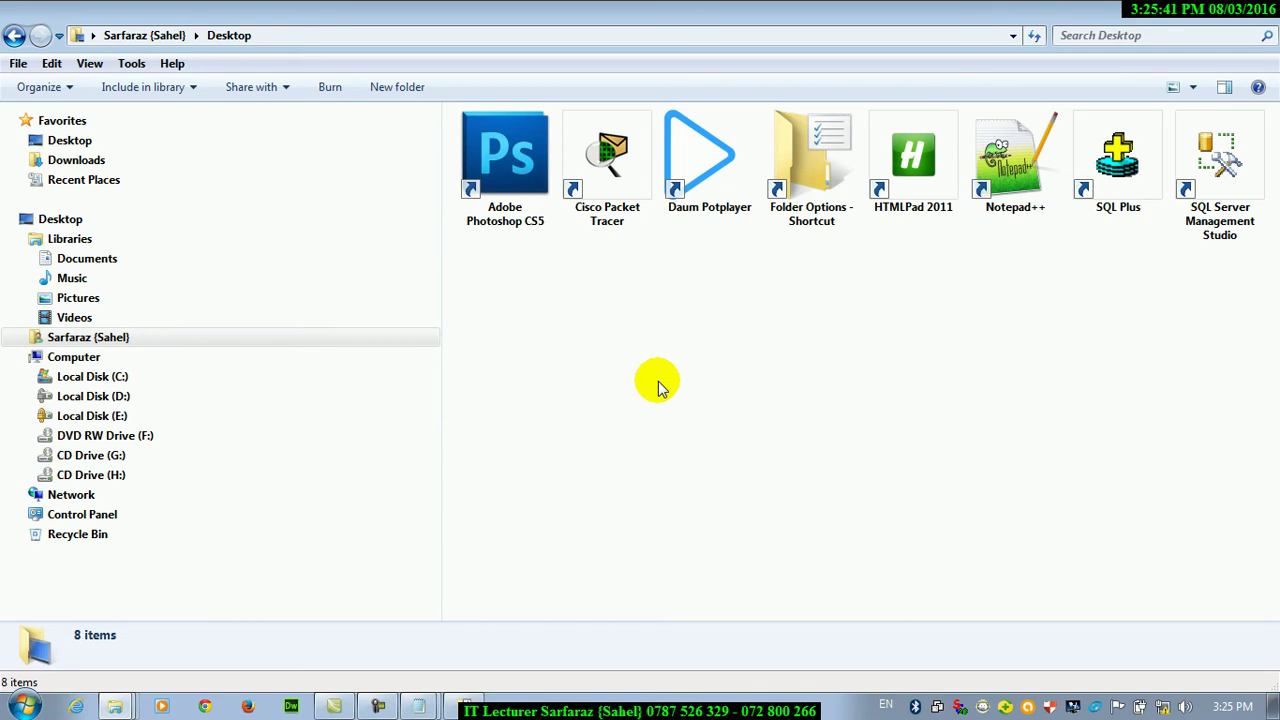
pyautogui.hotkey('ctrl', 'alt', 'f')
# Untick Show all folders in Folder Options, apply the change and close with OK
pyautogui.click(1200, 18)
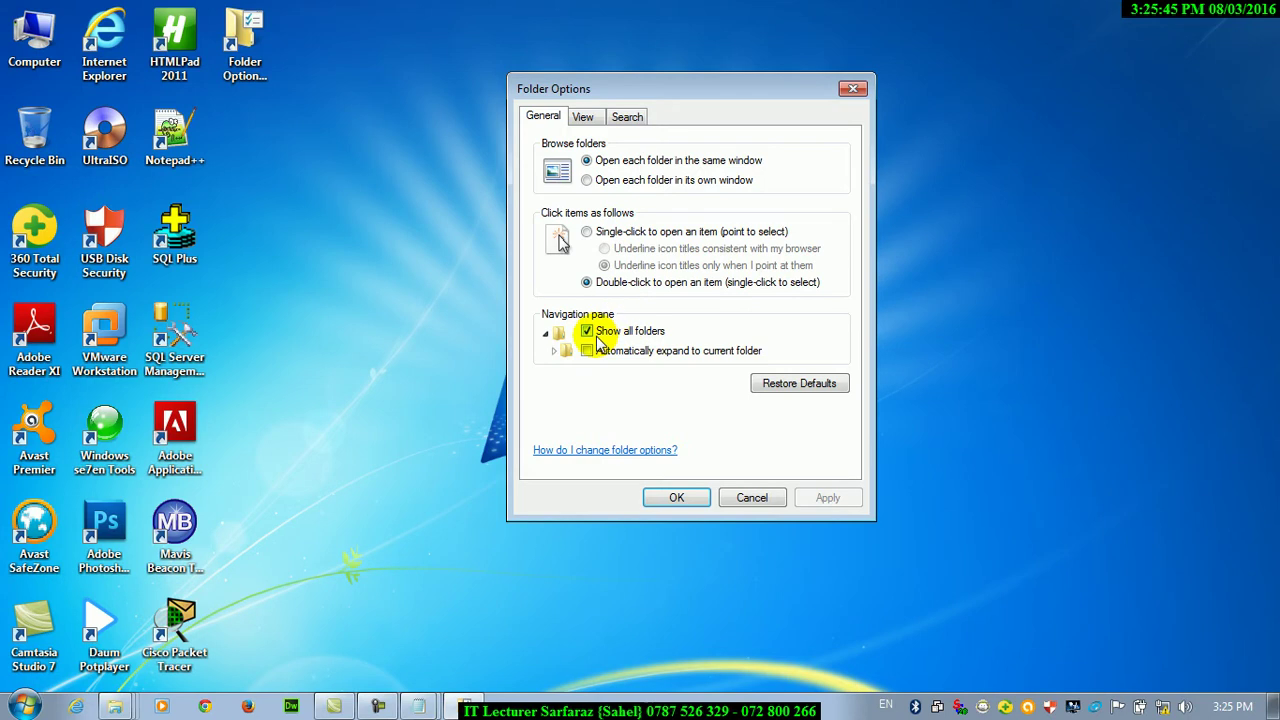
pyautogui.click(592, 333)
pyautogui.click(827, 497)
pyautogui.click(676, 497)
# Check the shorter navigation tree in Computer, then reopen Folder Options from its desktop shortcut
pyautogui.doubleClick(34, 40)
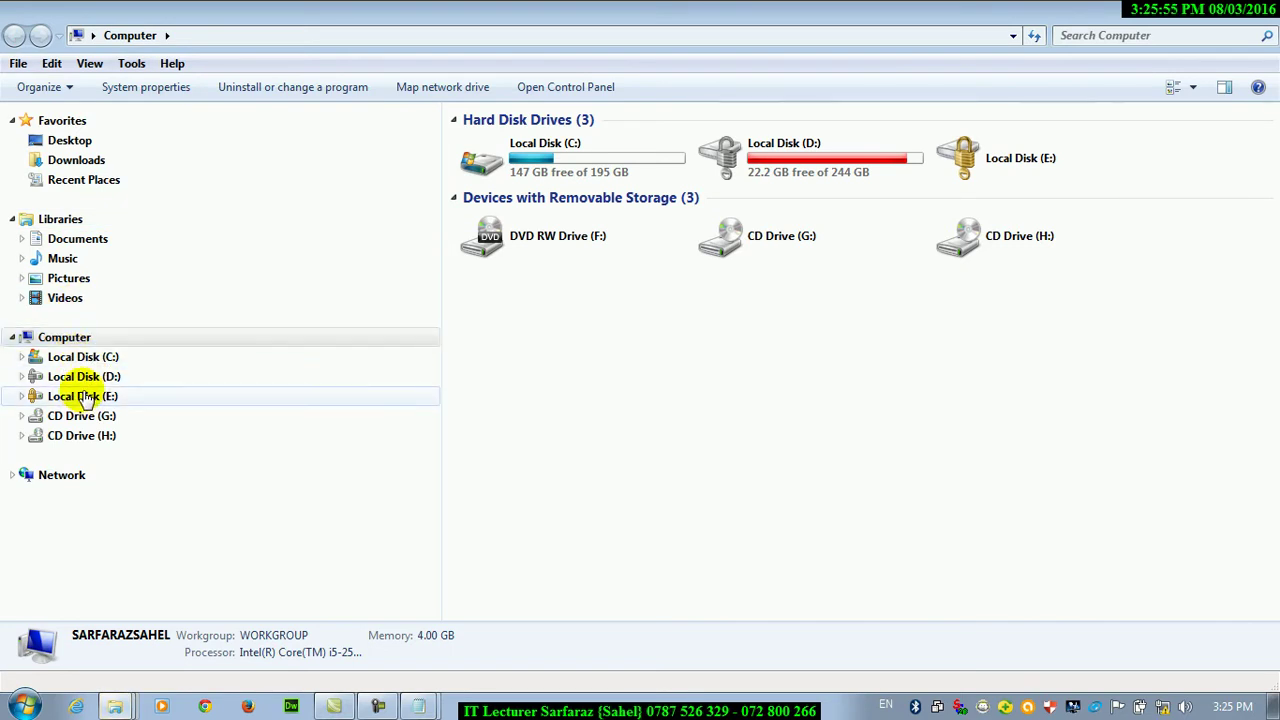
pyautogui.click(1200, 22)
pyautogui.click(244, 42)
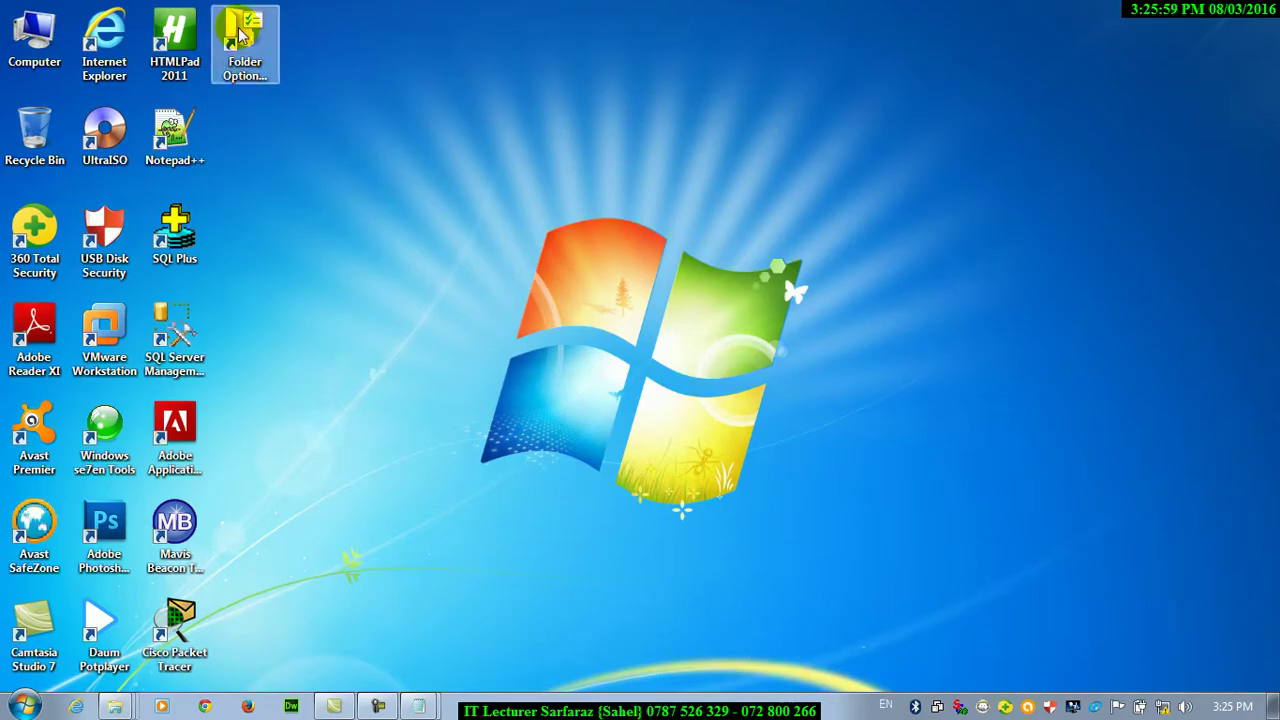
pyautogui.doubleClick(231, 75)
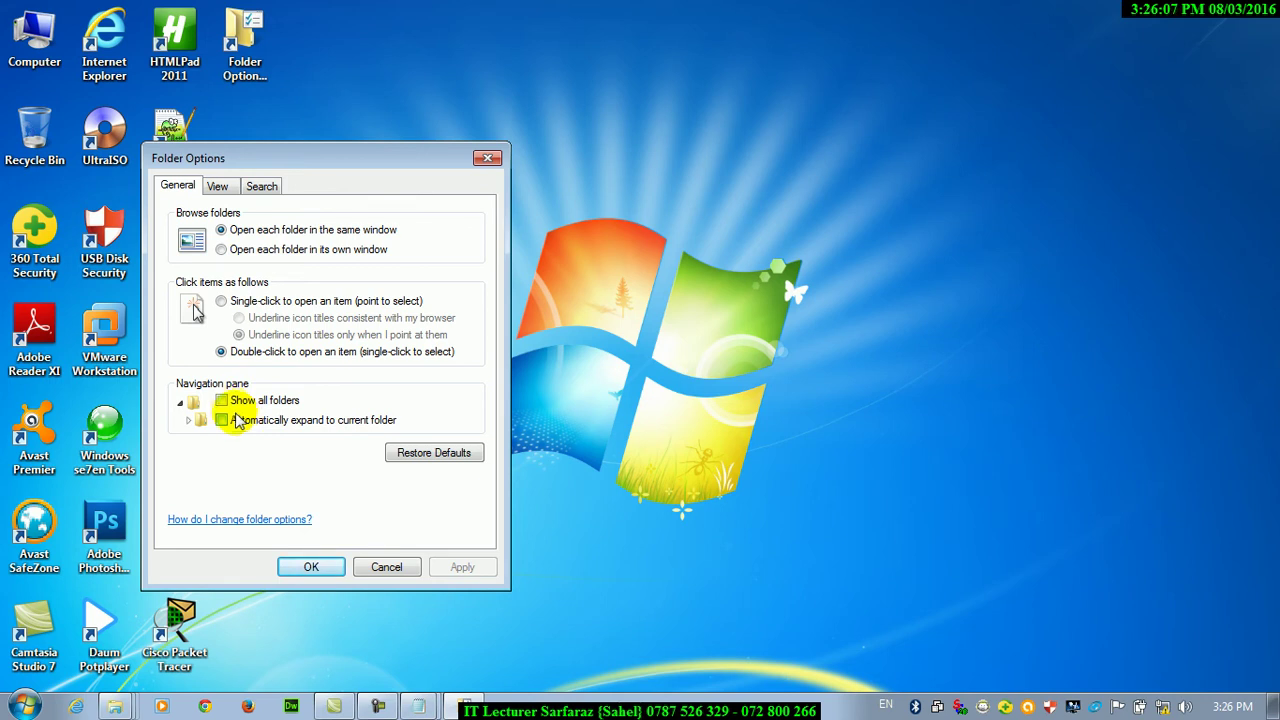
# Re-tick Show all folders, apply it, and open Computer to see the full tree
pyautogui.click(222, 401)
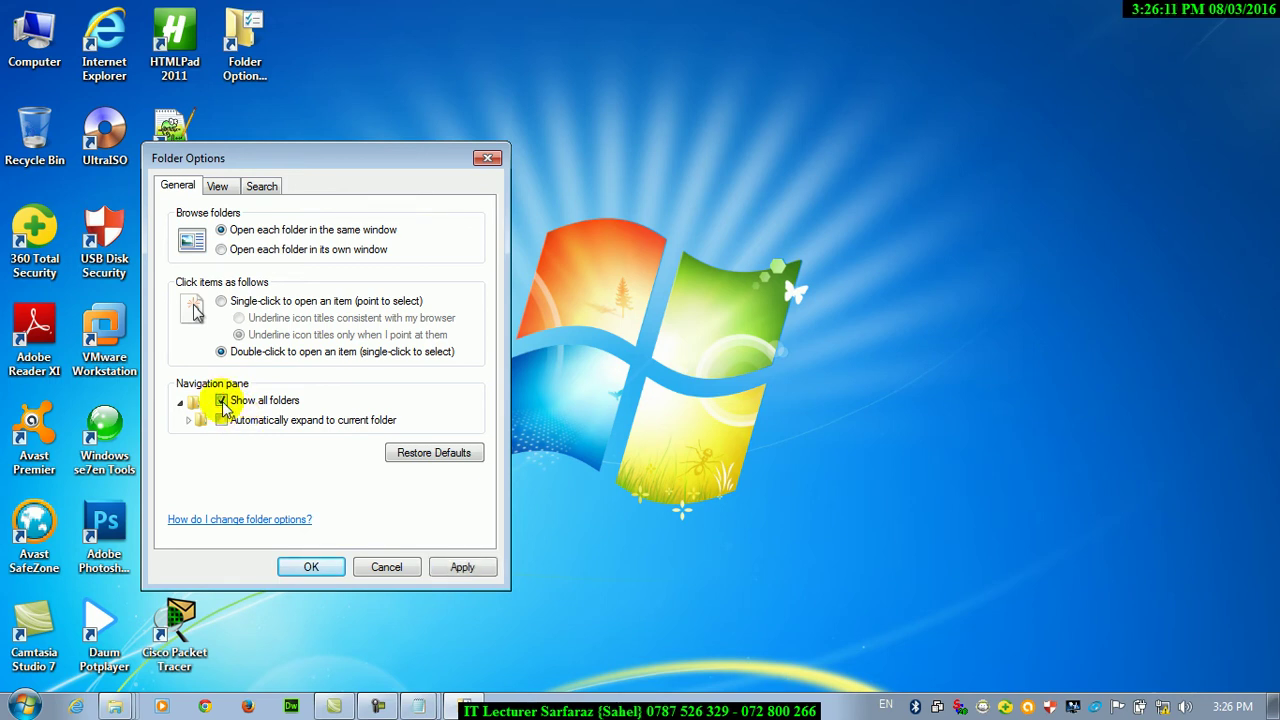
pyautogui.click(449, 565)
pyautogui.doubleClick(45, 62)
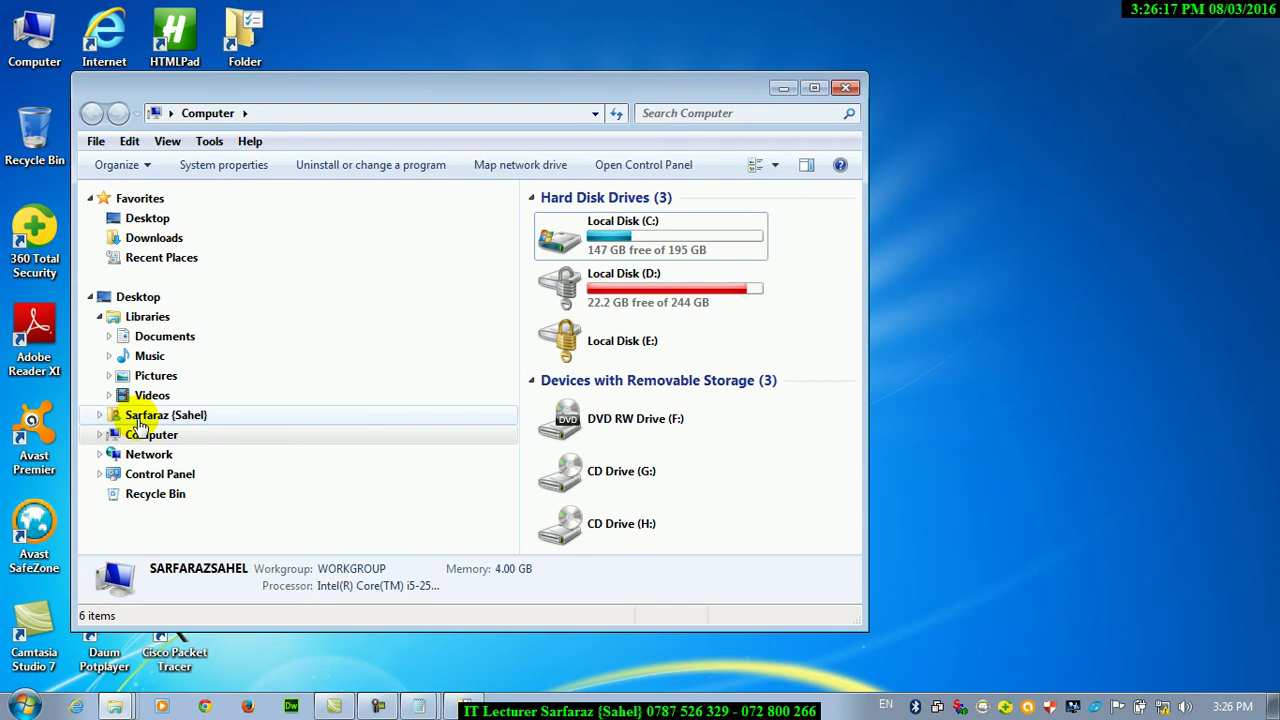
pyautogui.click(140, 420)
# Maximize Explorer, narrow the navigation pane, and expand the user profile down to its Desktop folder
pyautogui.click(814, 88)
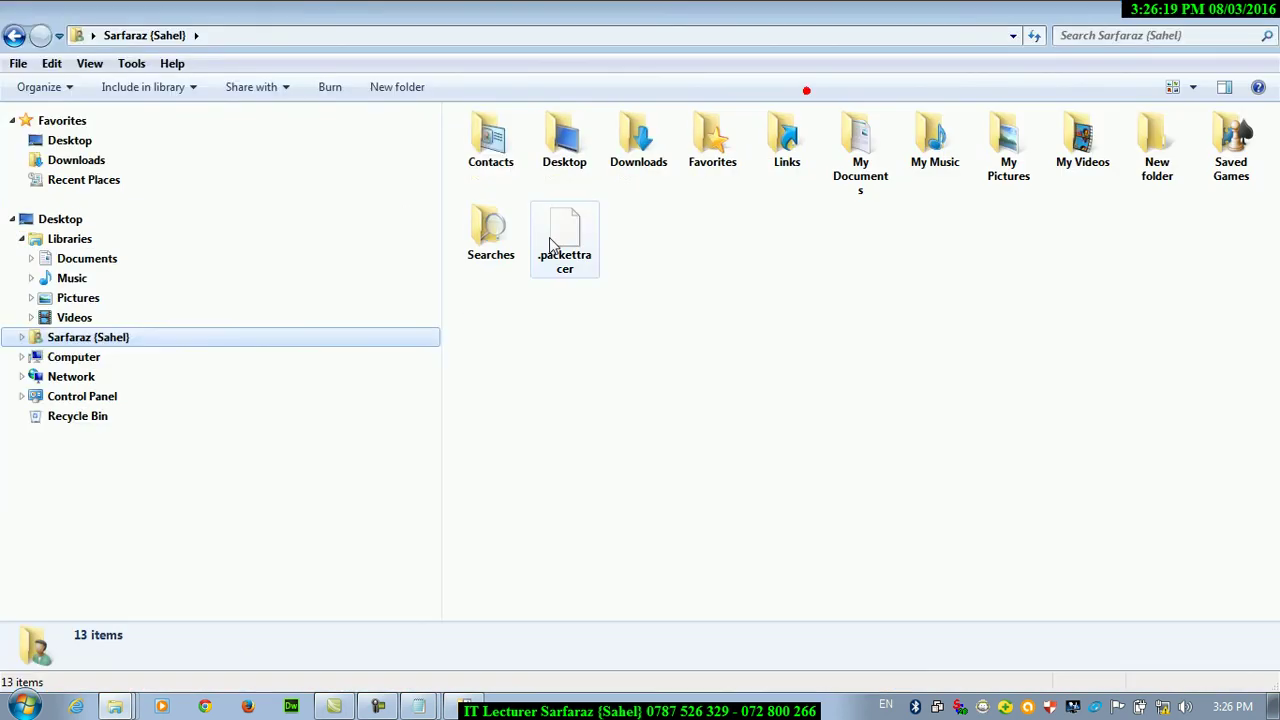
pyautogui.moveTo(443, 286); pyautogui.dragTo(243, 300)
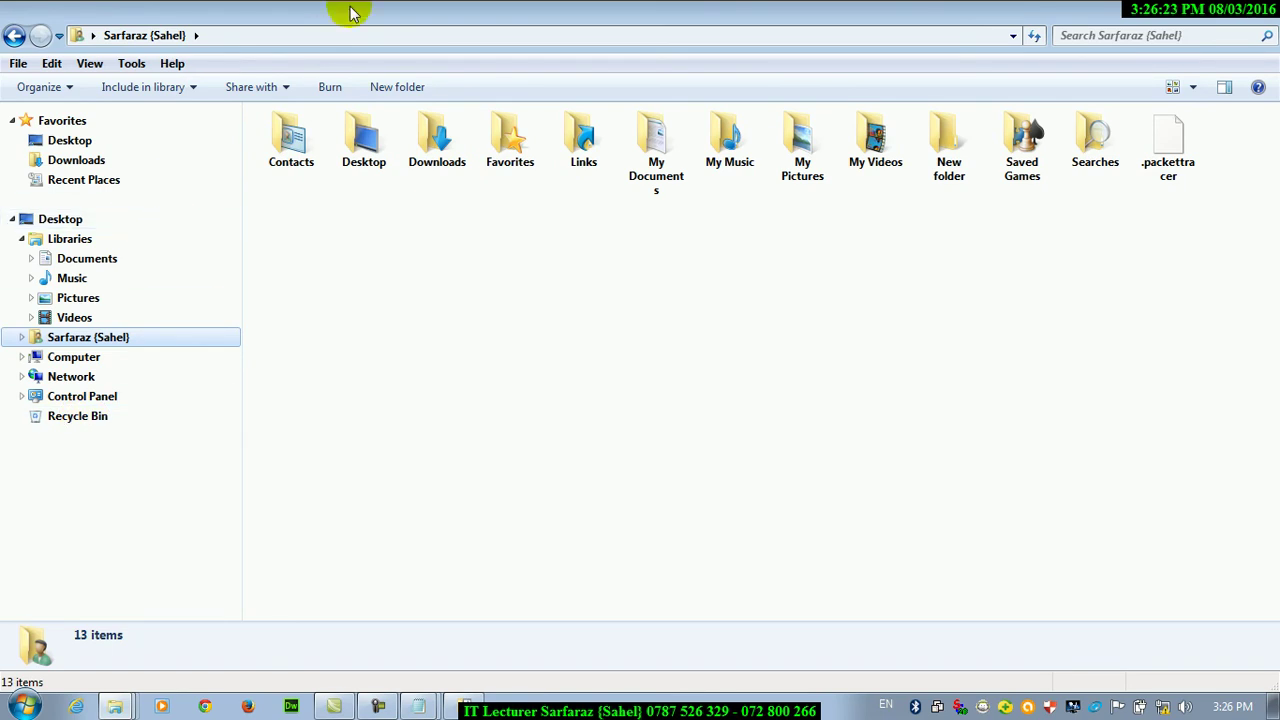
pyautogui.click(23, 338)
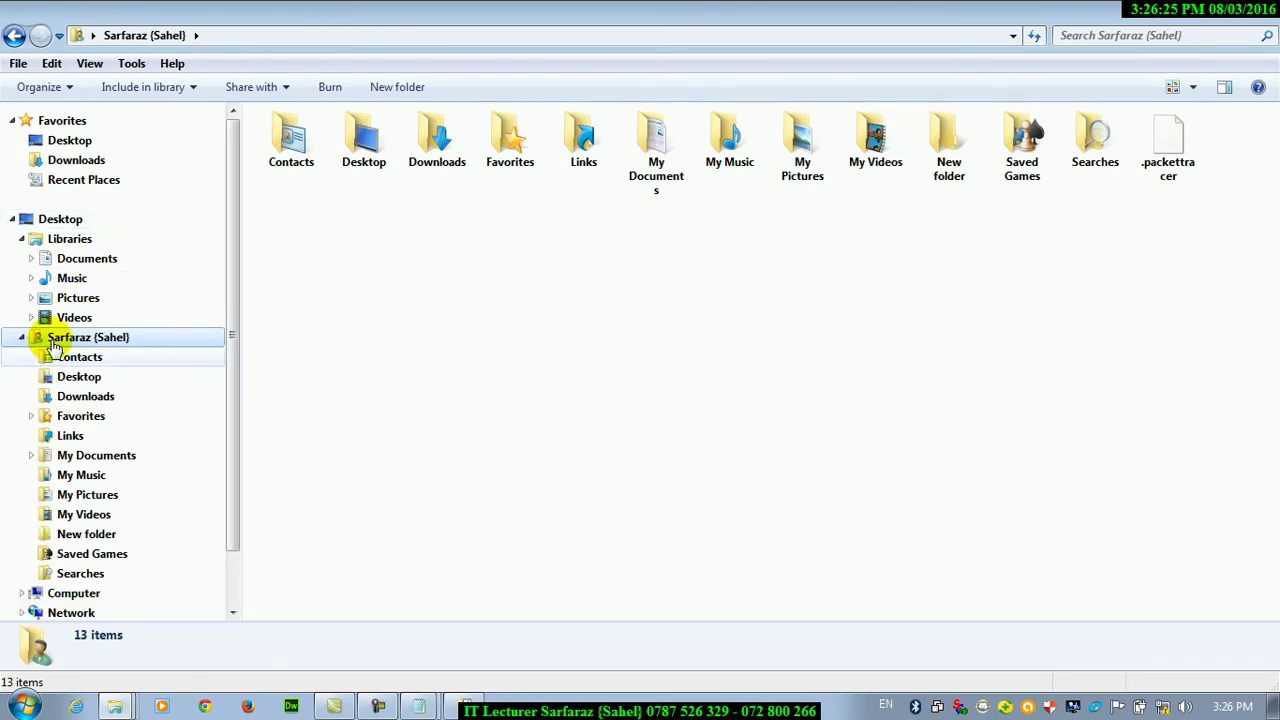
pyautogui.scroll(-1, 229, 306)
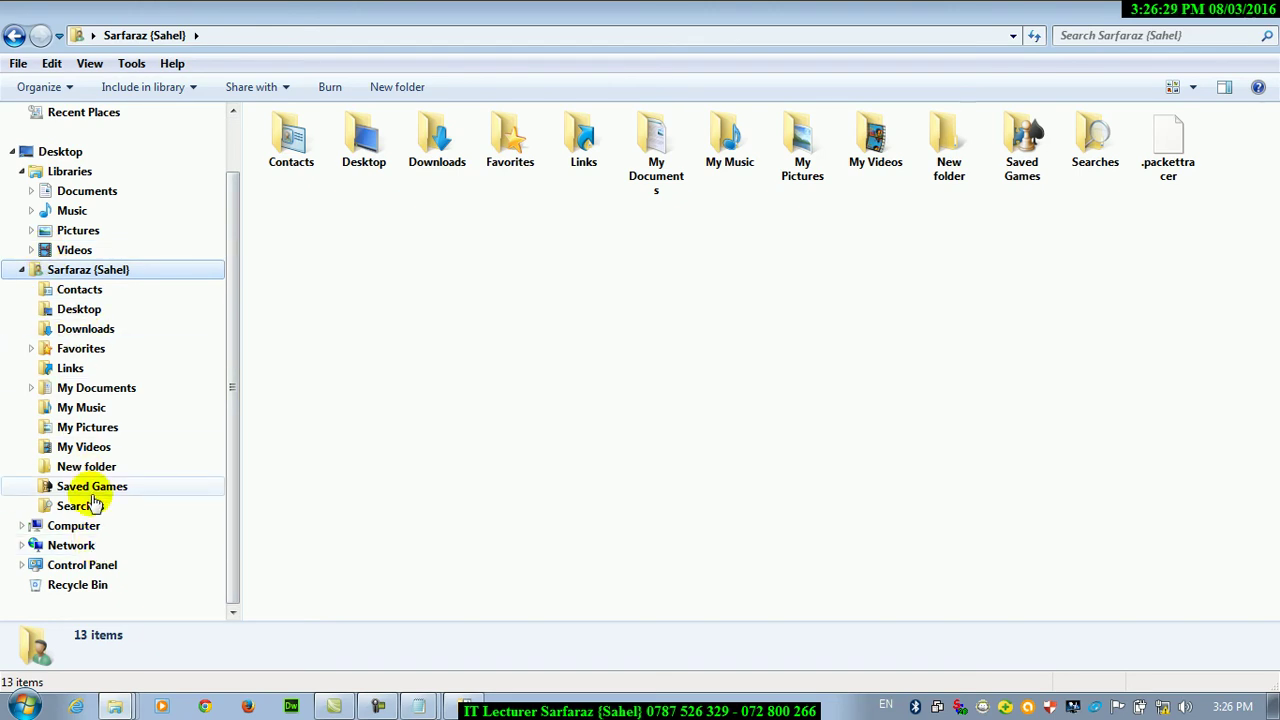
pyautogui.click(41, 314)
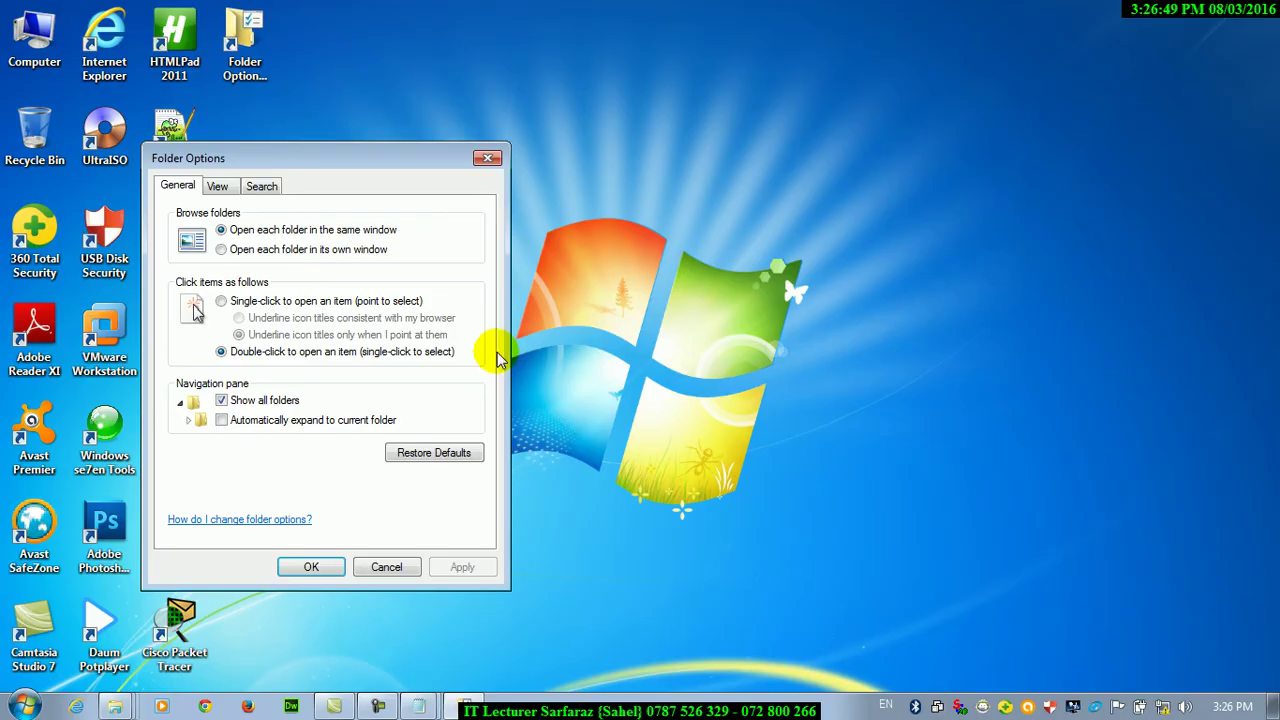
# Tick Automatically expand to current folder, apply it and close Folder Options
pyautogui.click(221, 420)
pyautogui.click(462, 567)
pyautogui.click(311, 567)
# Try auto-expand on the Computer tree (profile, Favorites, My Documents), then reopen Folder Options
pyautogui.doubleClick(34, 45)
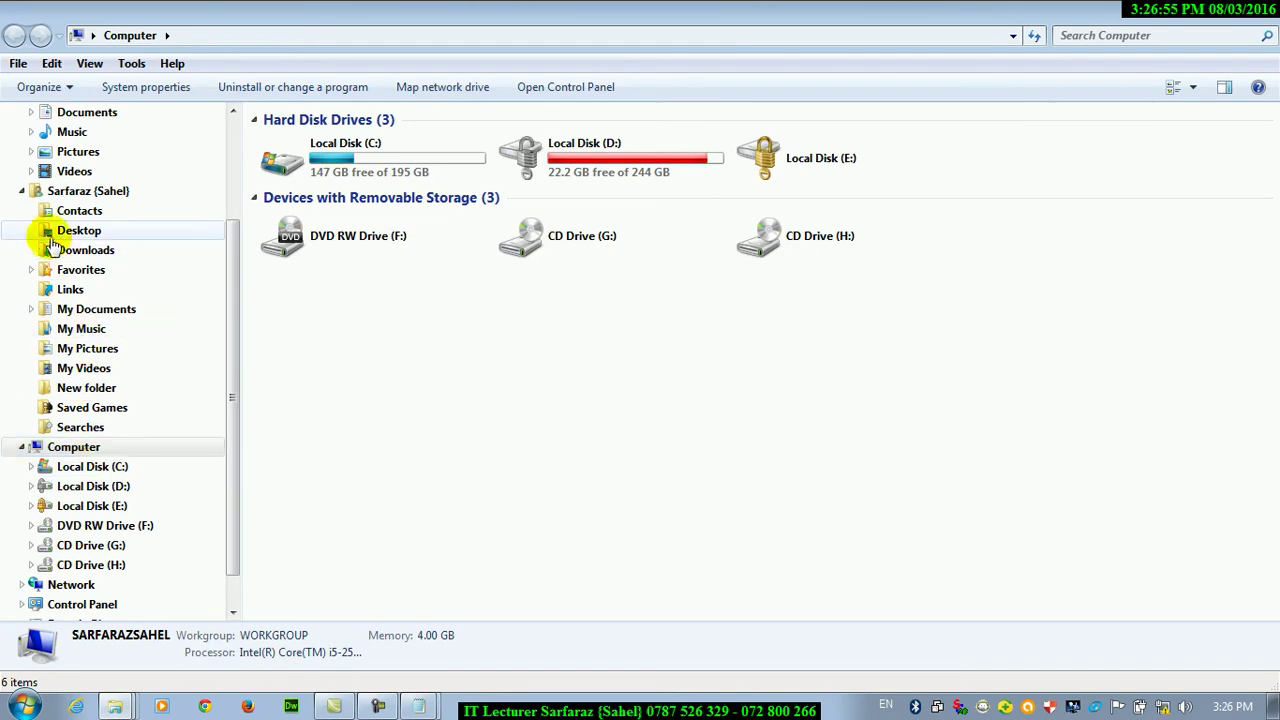
pyautogui.click(22, 191)
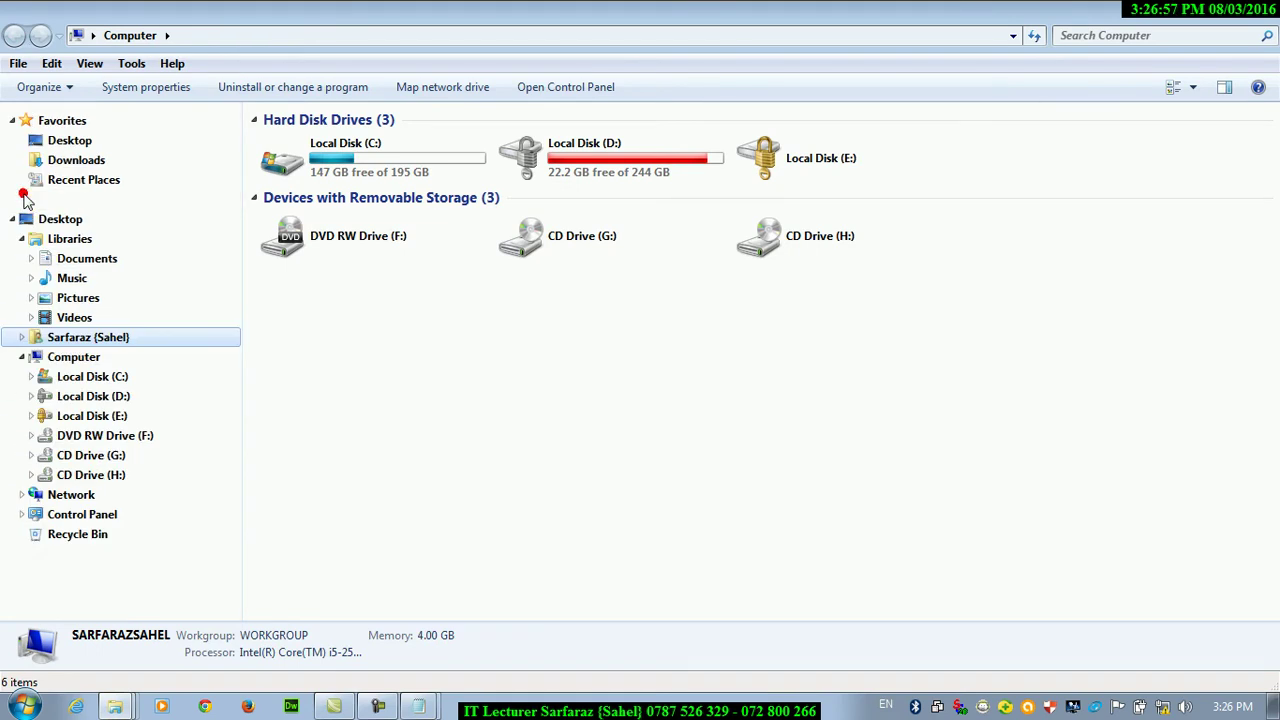
pyautogui.click(18, 338)
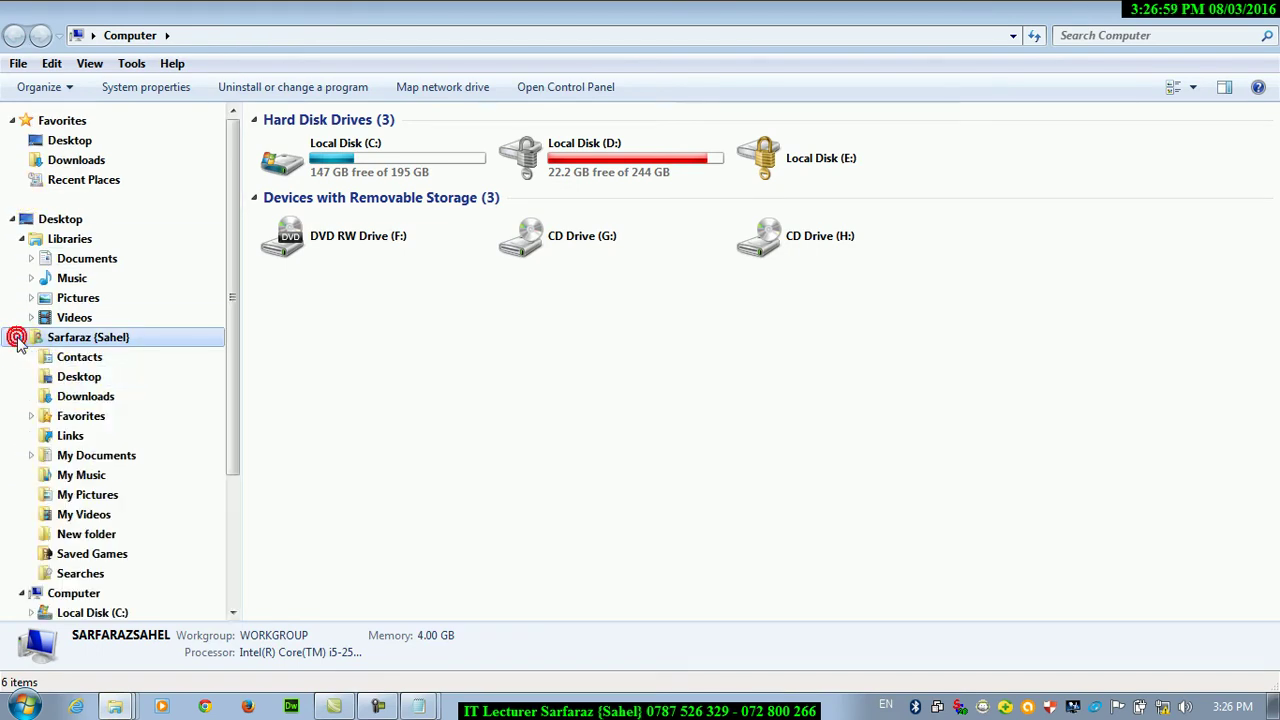
pyautogui.click(30, 415)
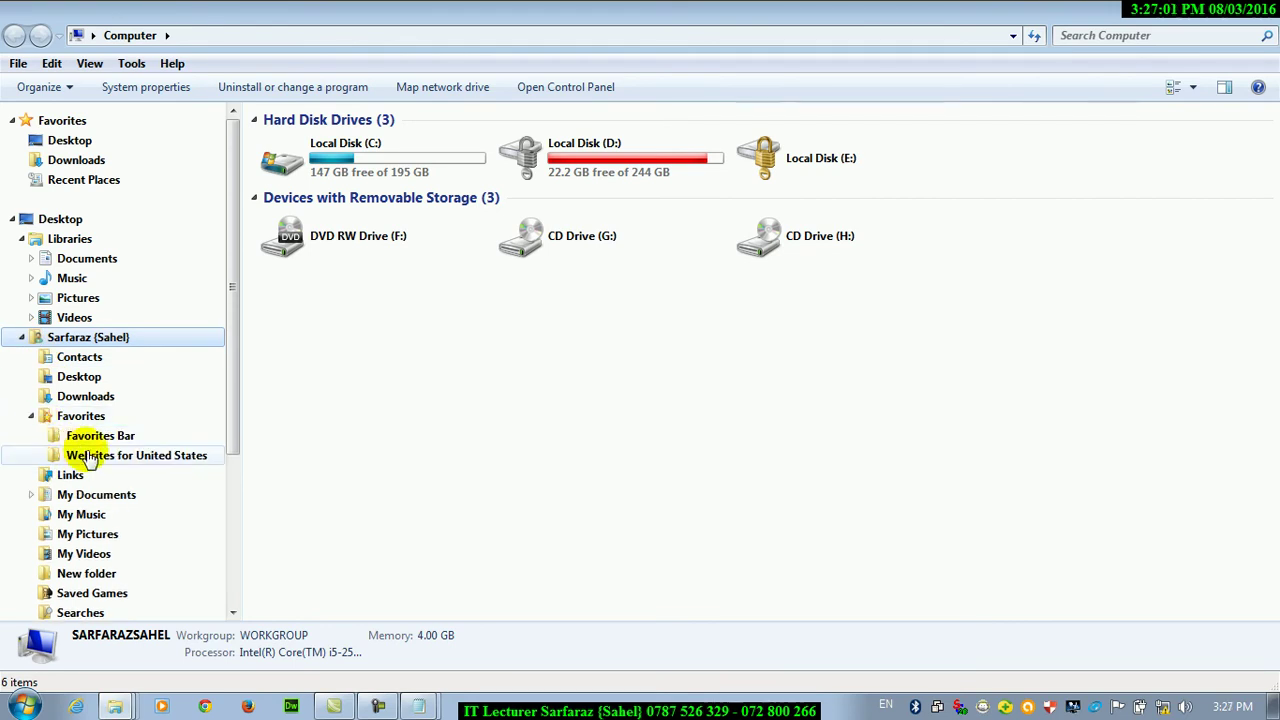
pyautogui.click(30, 496)
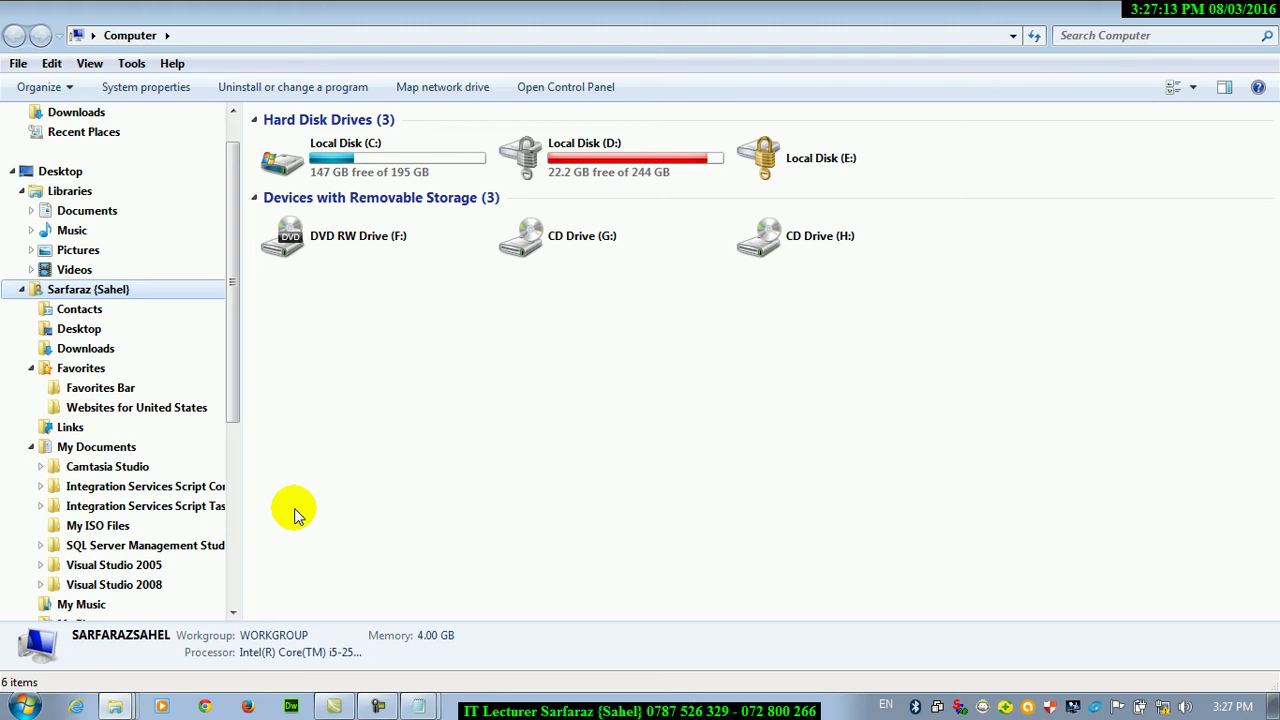
pyautogui.click(1061, 11)
pyautogui.doubleClick(241, 50)
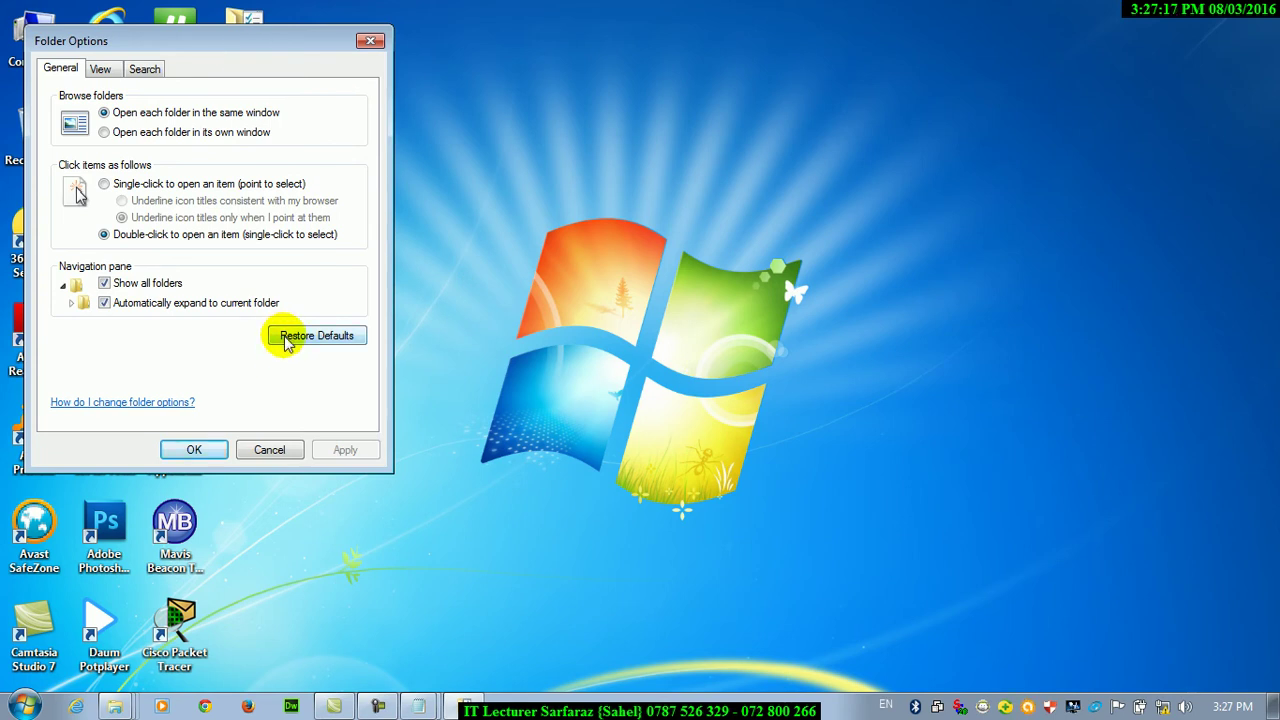
# Untick both navigation pane options, restore the General defaults and apply them
pyautogui.click(104, 302)
pyautogui.click(104, 283)
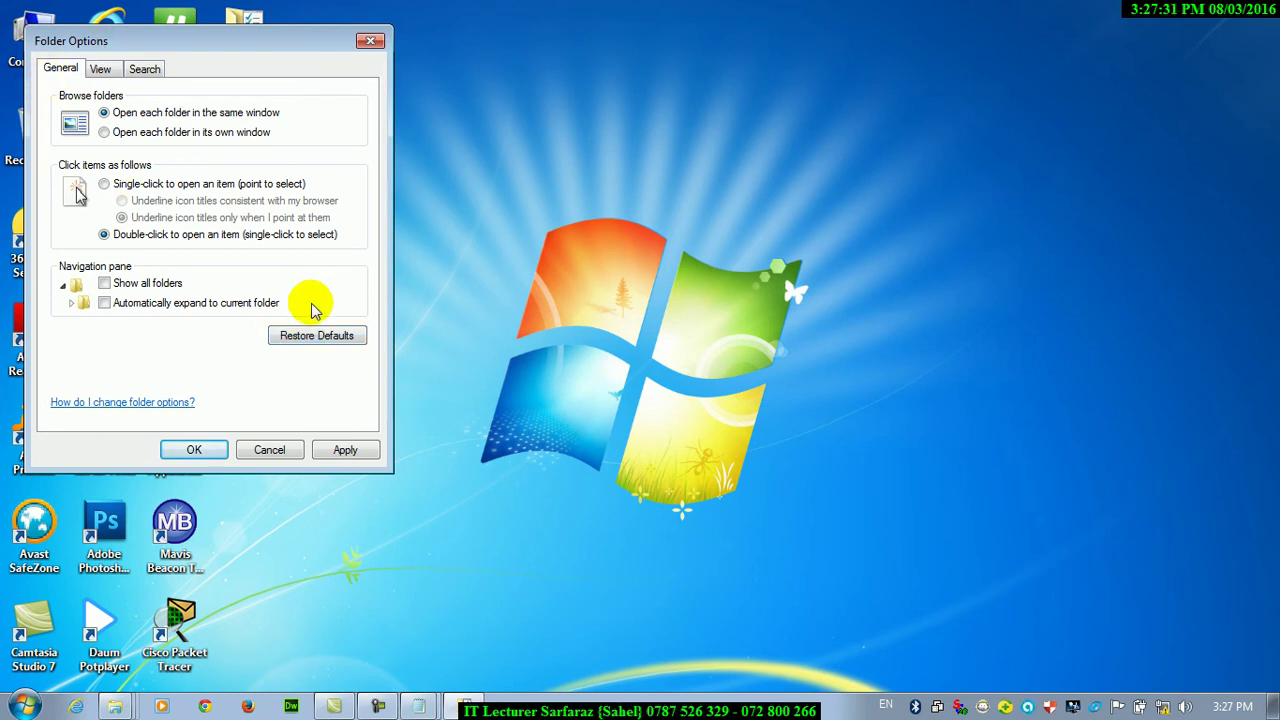
pyautogui.click(330, 336)
pyautogui.click(345, 450)
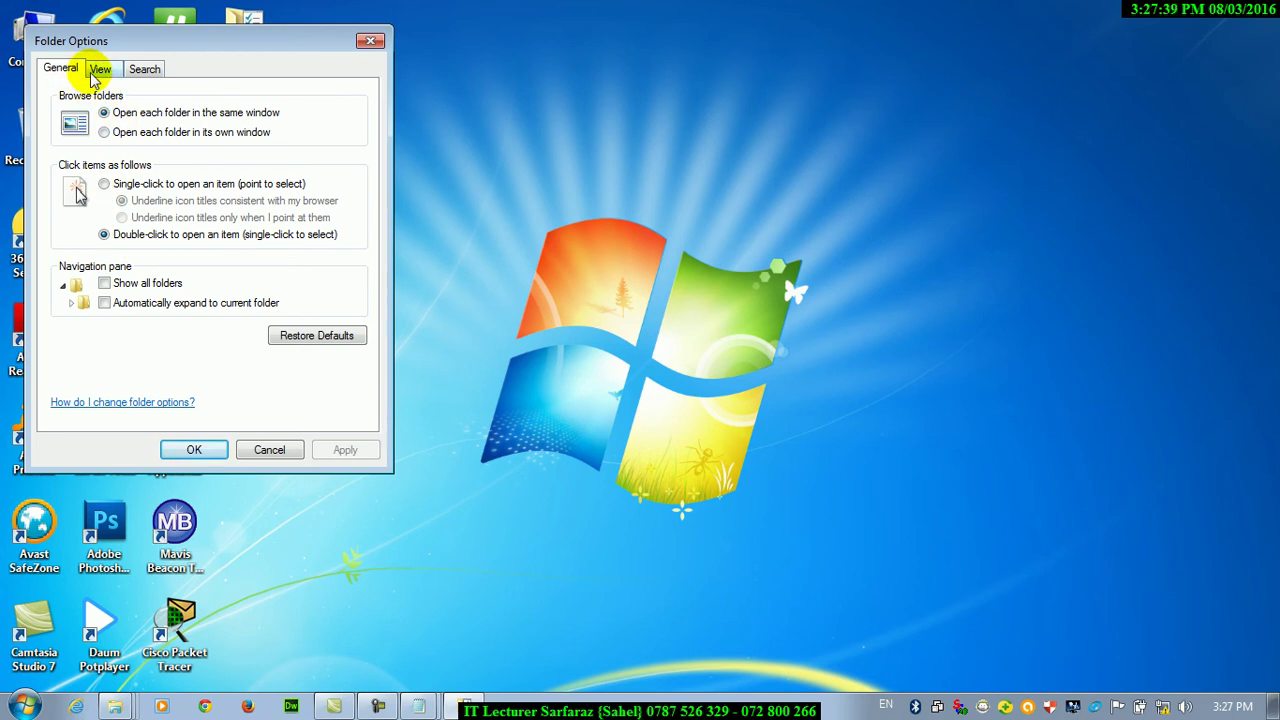
# Look over the View tab, centre the dialog, then cancel Folder Options
pyautogui.click(97, 70)
pyautogui.moveTo(262, 35); pyautogui.dragTo(677, 153)
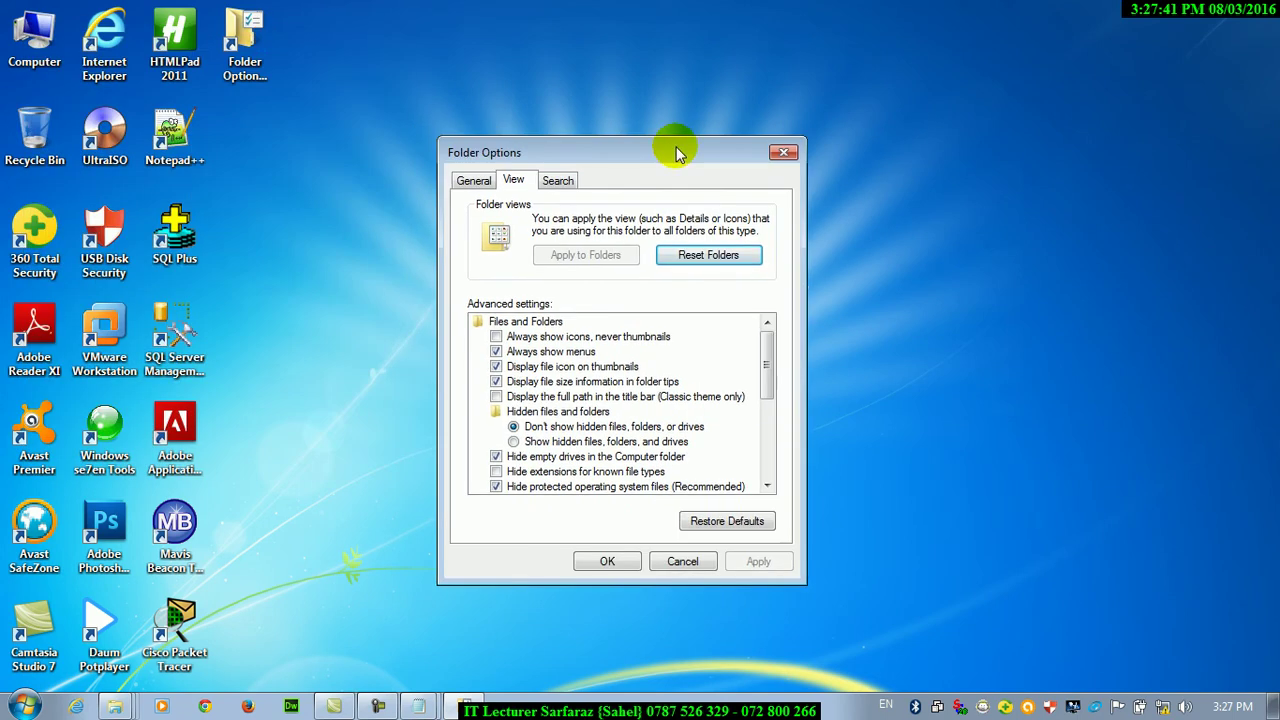
pyautogui.click(679, 562)
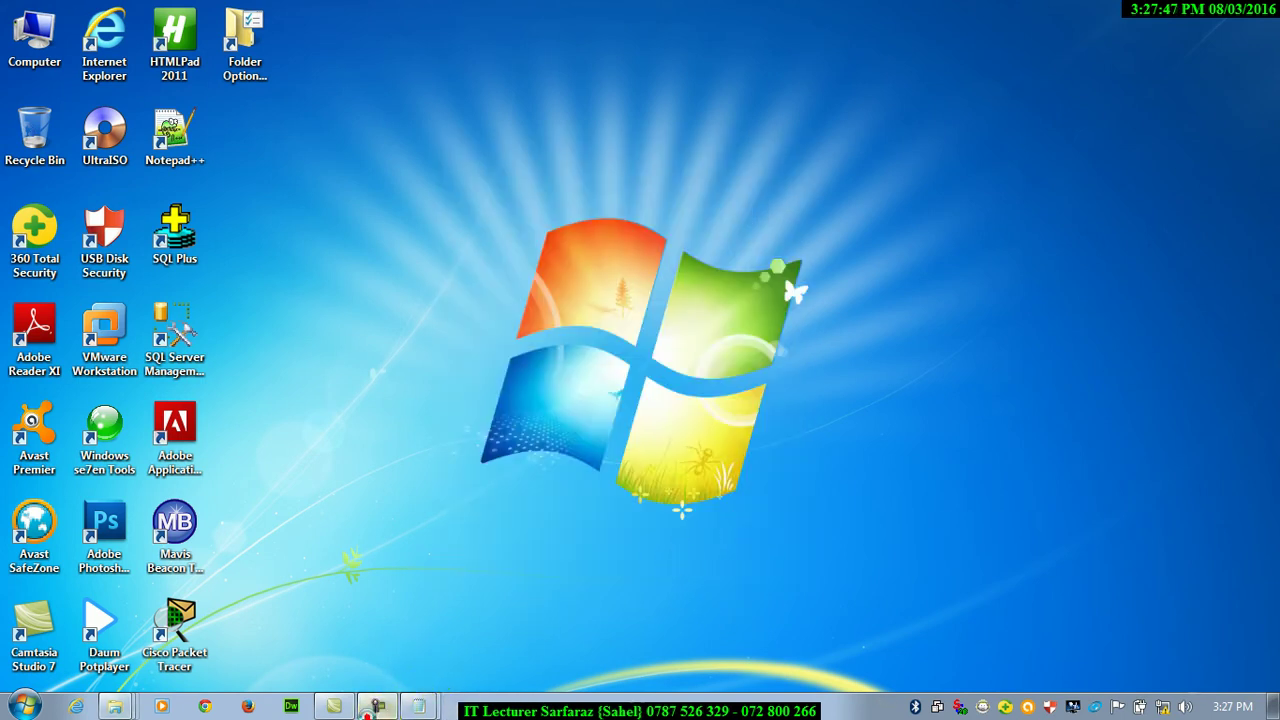
# Inside the Windows 7 VM, run 'control folders' from Win+R and show the View tab near the screen top
pyautogui.click(378, 706)
pyautogui.click(846, 174)
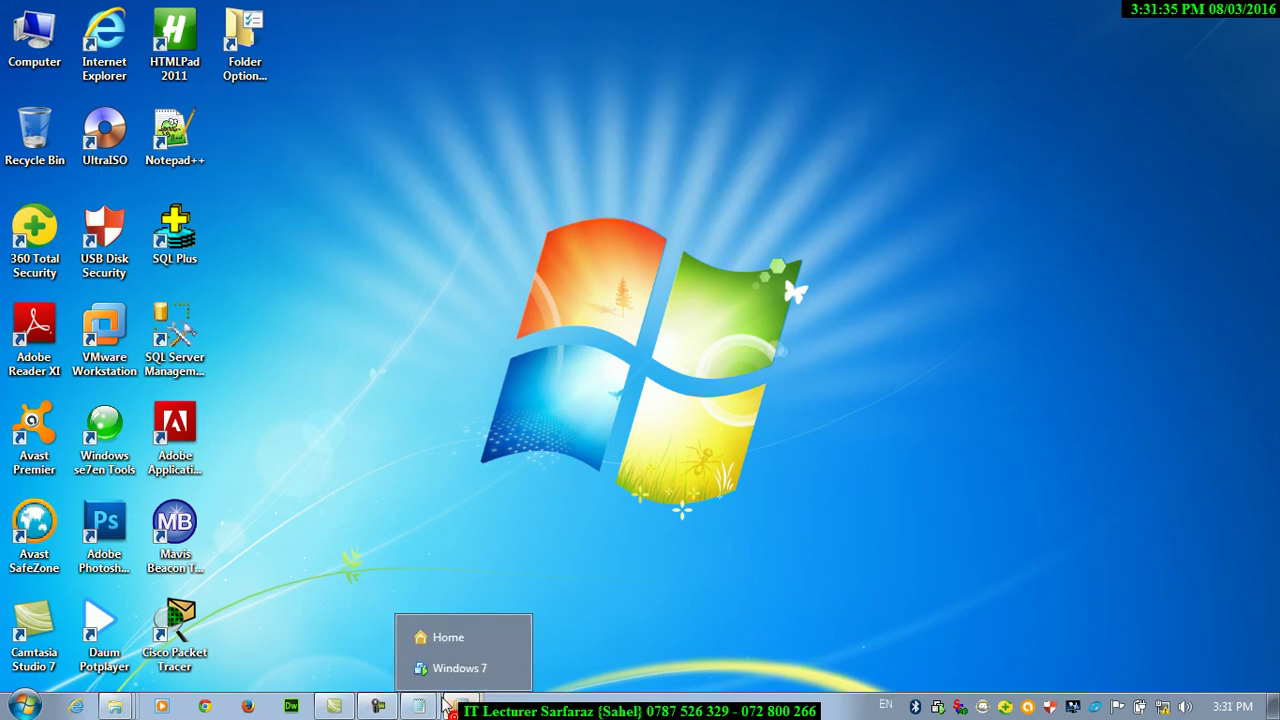
pyautogui.click(431, 667)
pyautogui.press('super+r')
pyautogui.write('c')
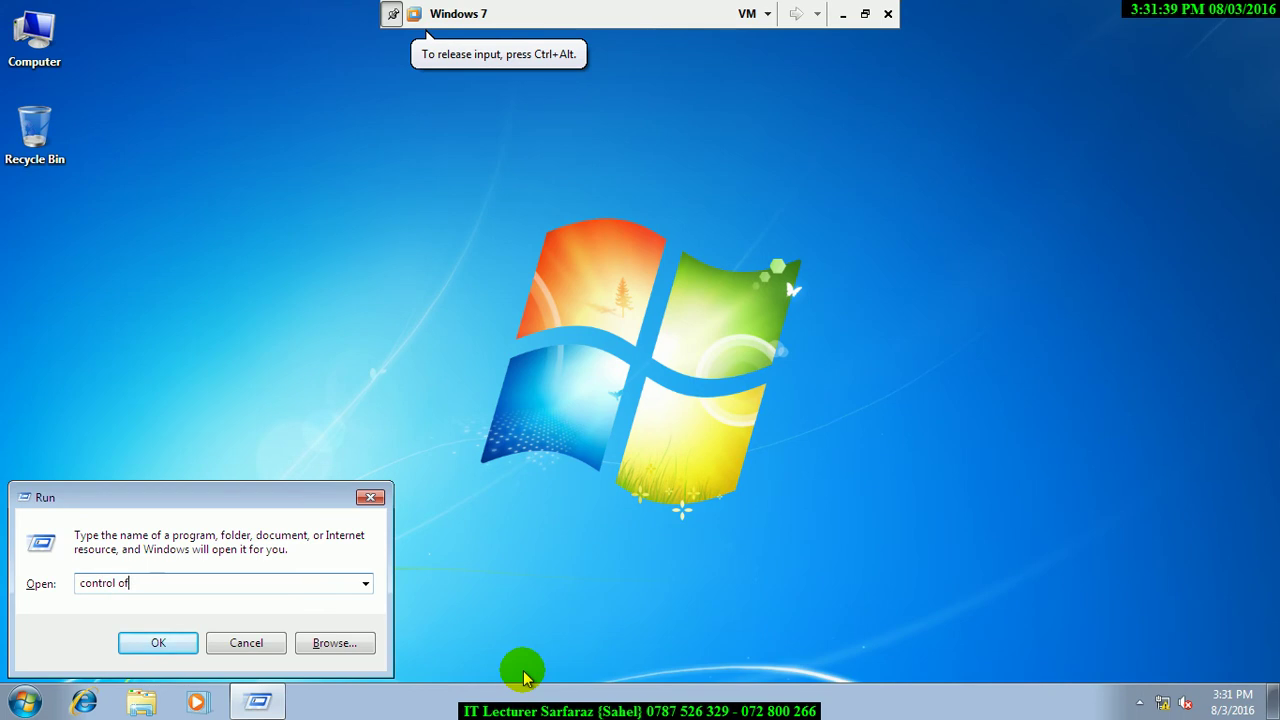
pyautogui.write('ontrol')
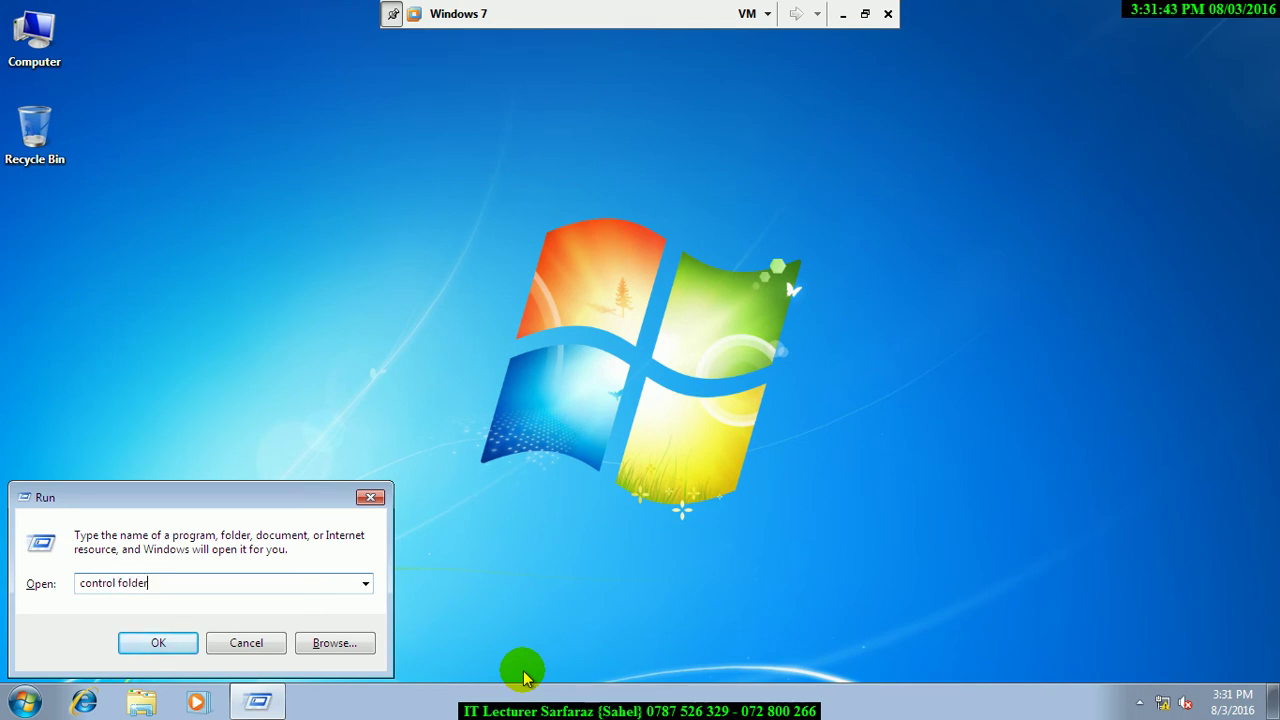
pyautogui.press('Return')
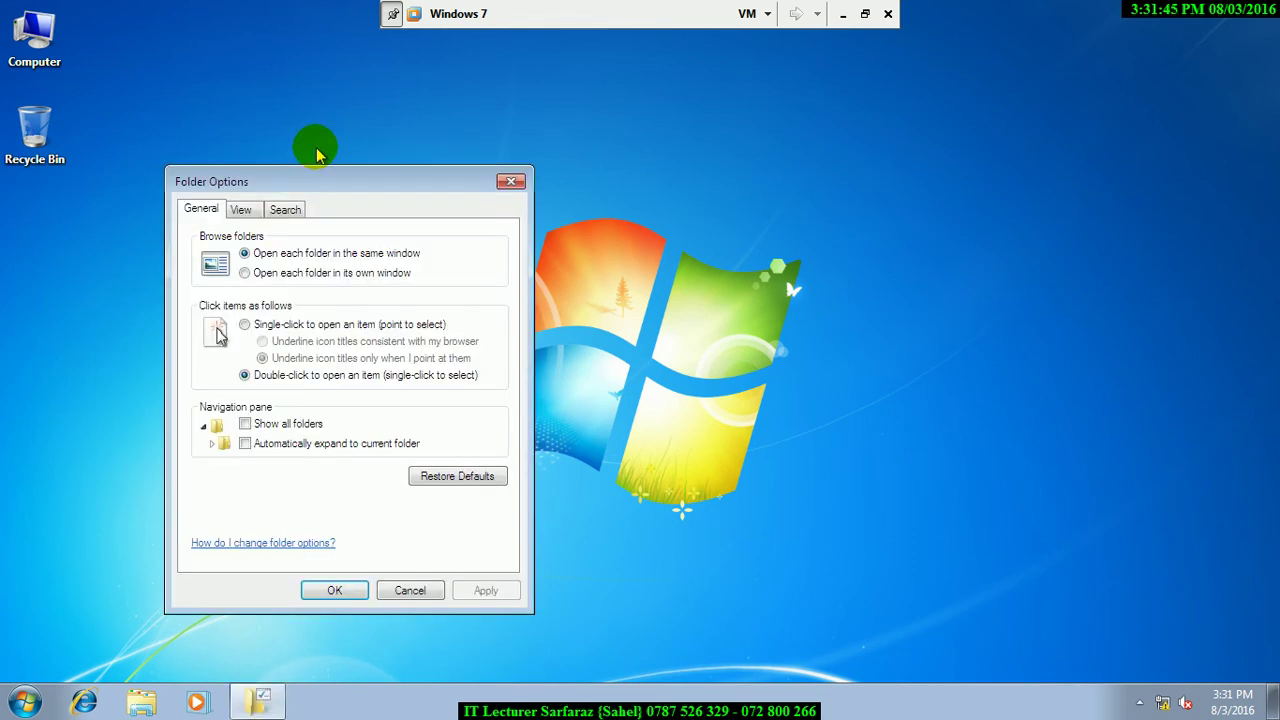
pyautogui.click(243, 210)
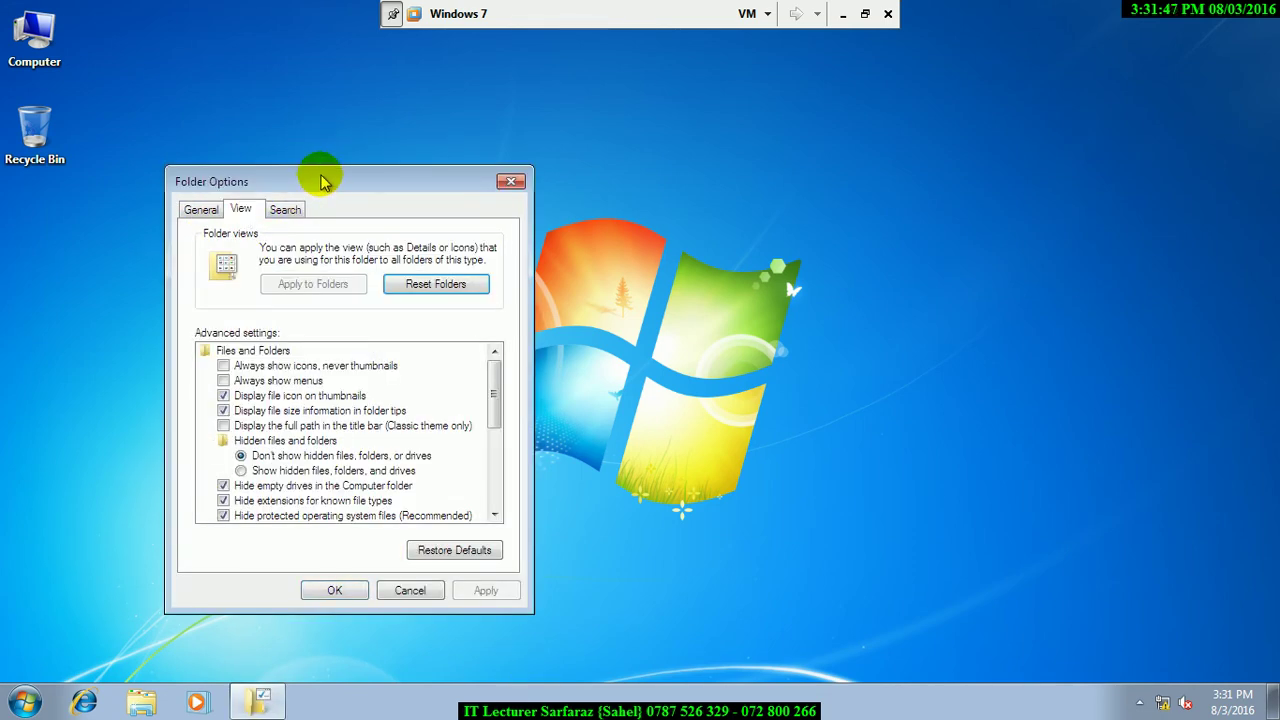
pyautogui.moveTo(320, 177); pyautogui.dragTo(354, 7)
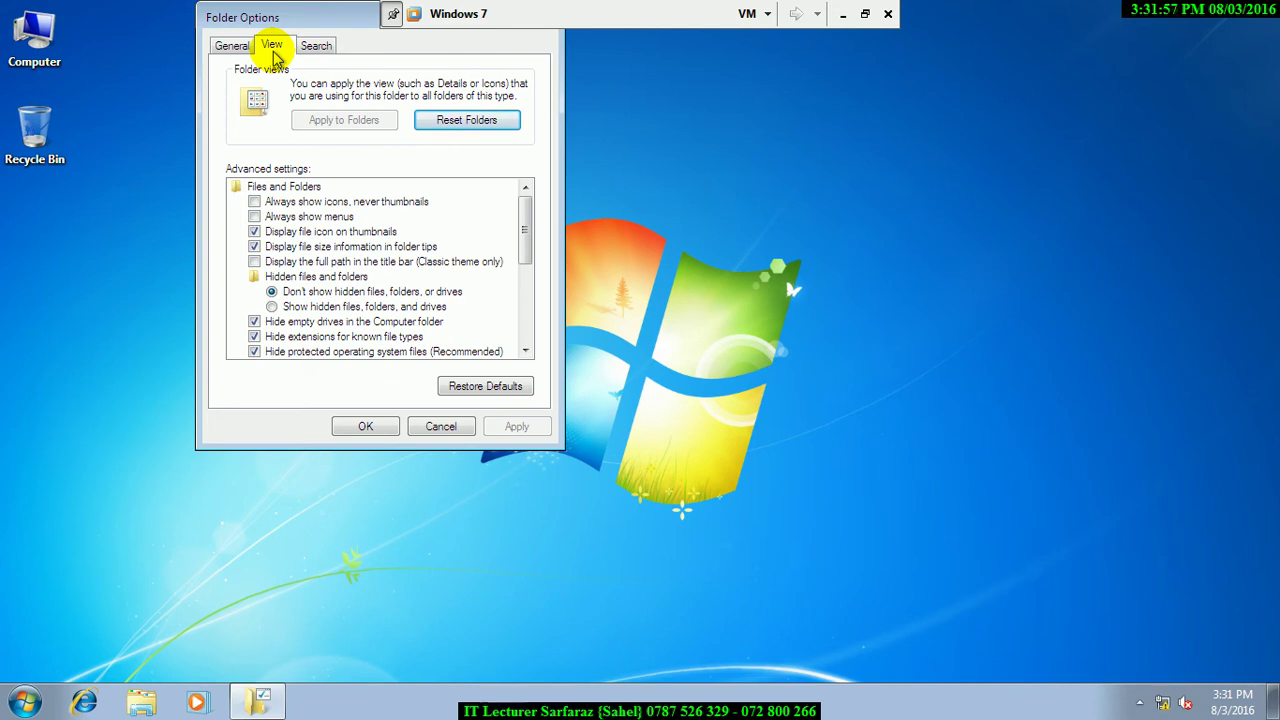
# Back on the host, open Computer, check Folder Options' View tab, and cancel it
pyautogui.click(845, 15)
pyautogui.doubleClick(34, 26)
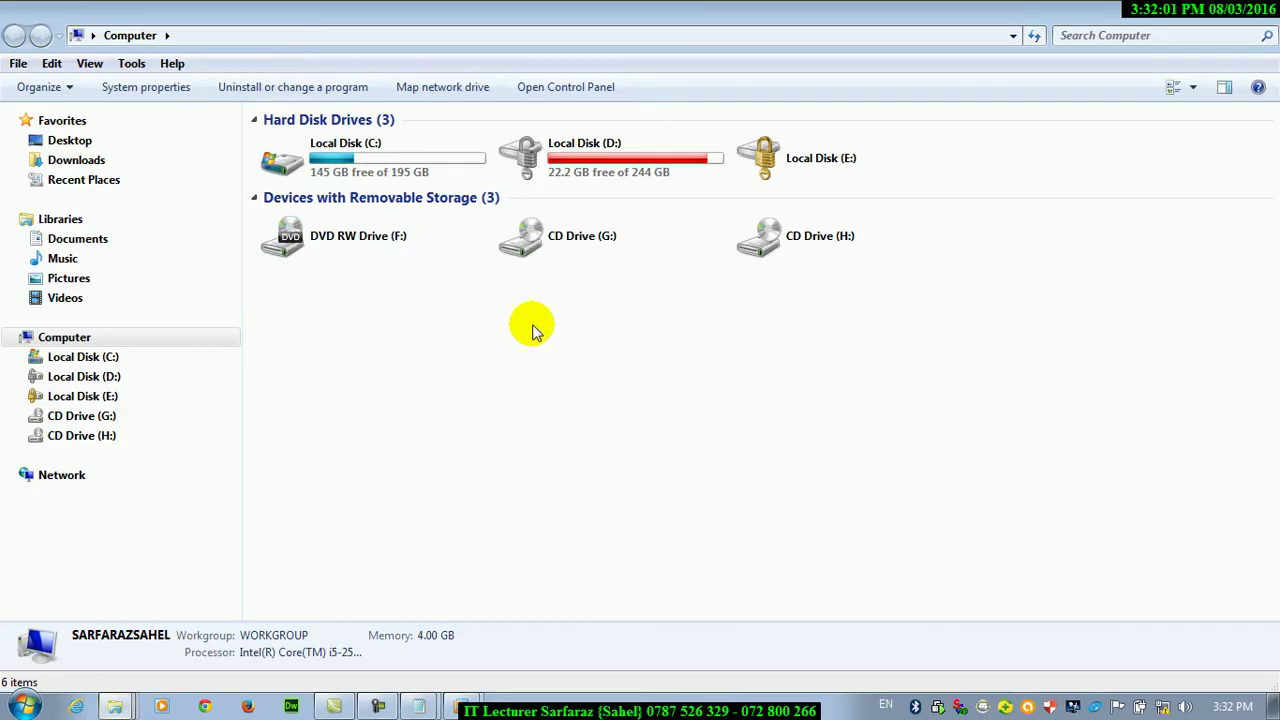
pyautogui.click(131, 65)
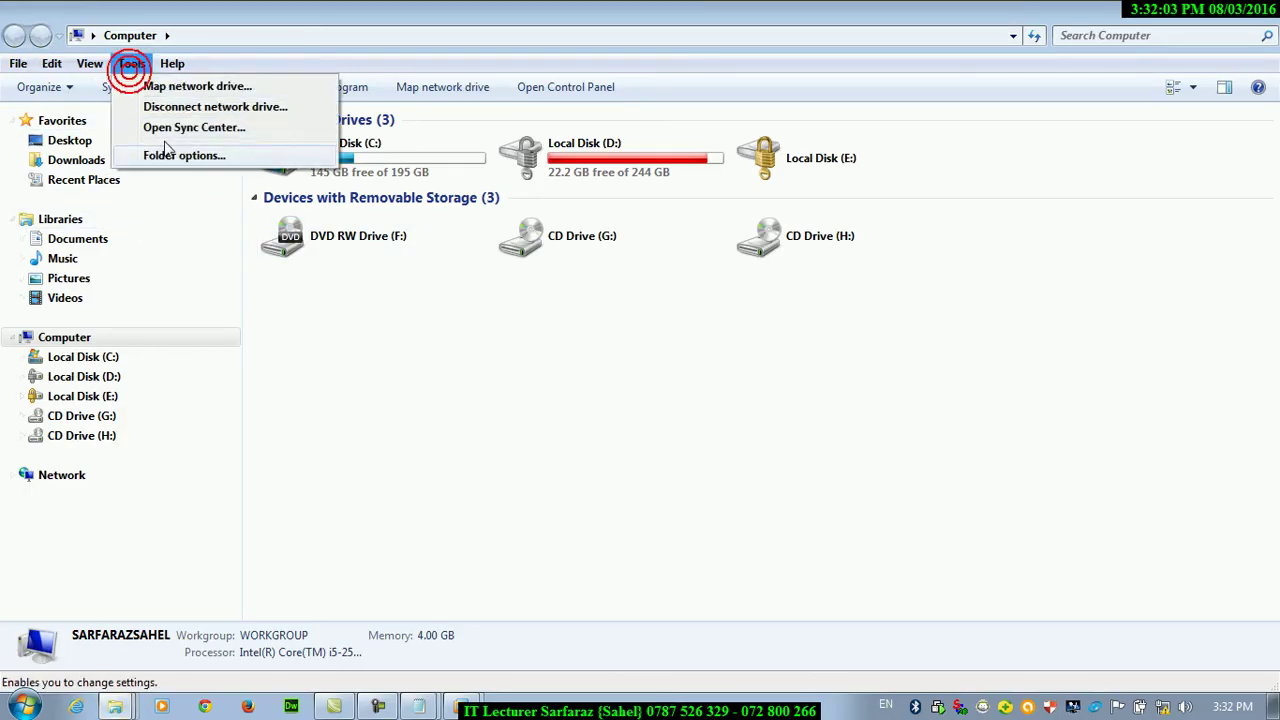
pyautogui.click(170, 155)
pyautogui.click(92, 114)
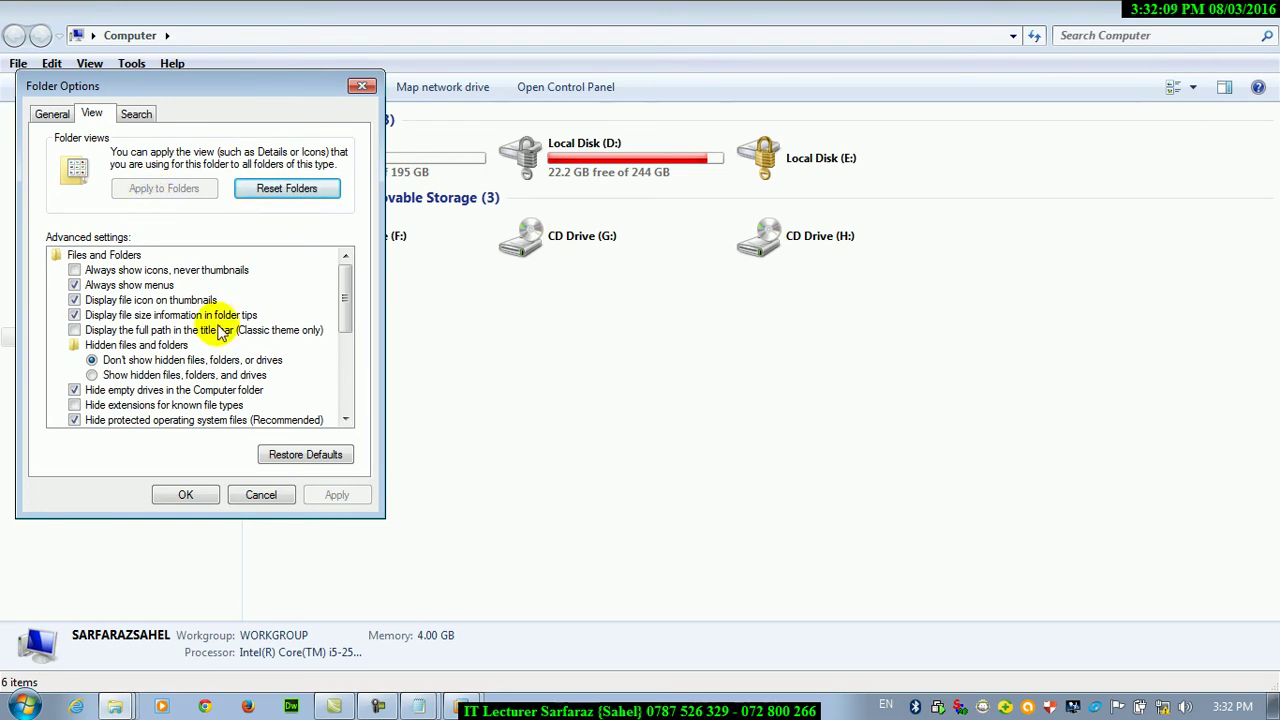
pyautogui.click(268, 492)
# Open Local Disk (D:) and scroll through its folders, PDFs and Word documents
pyautogui.click(585, 148)
pyautogui.doubleClick(585, 148)
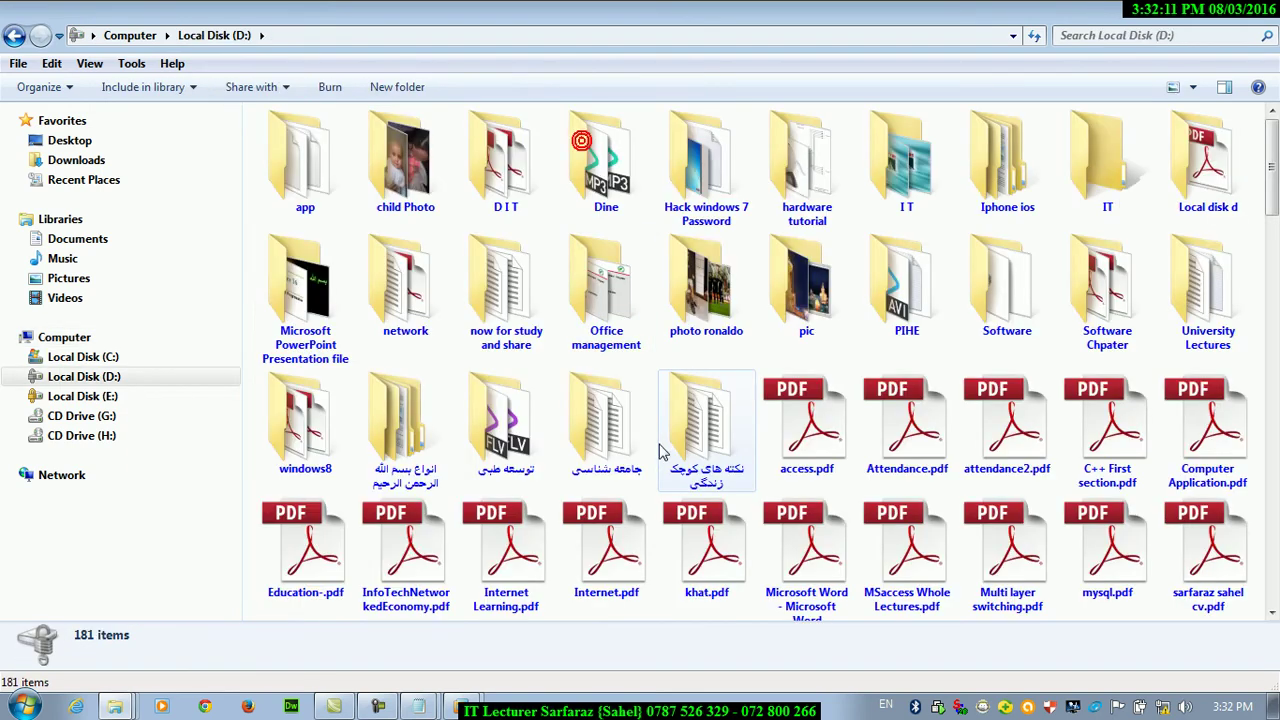
pyautogui.moveTo(660, 450)
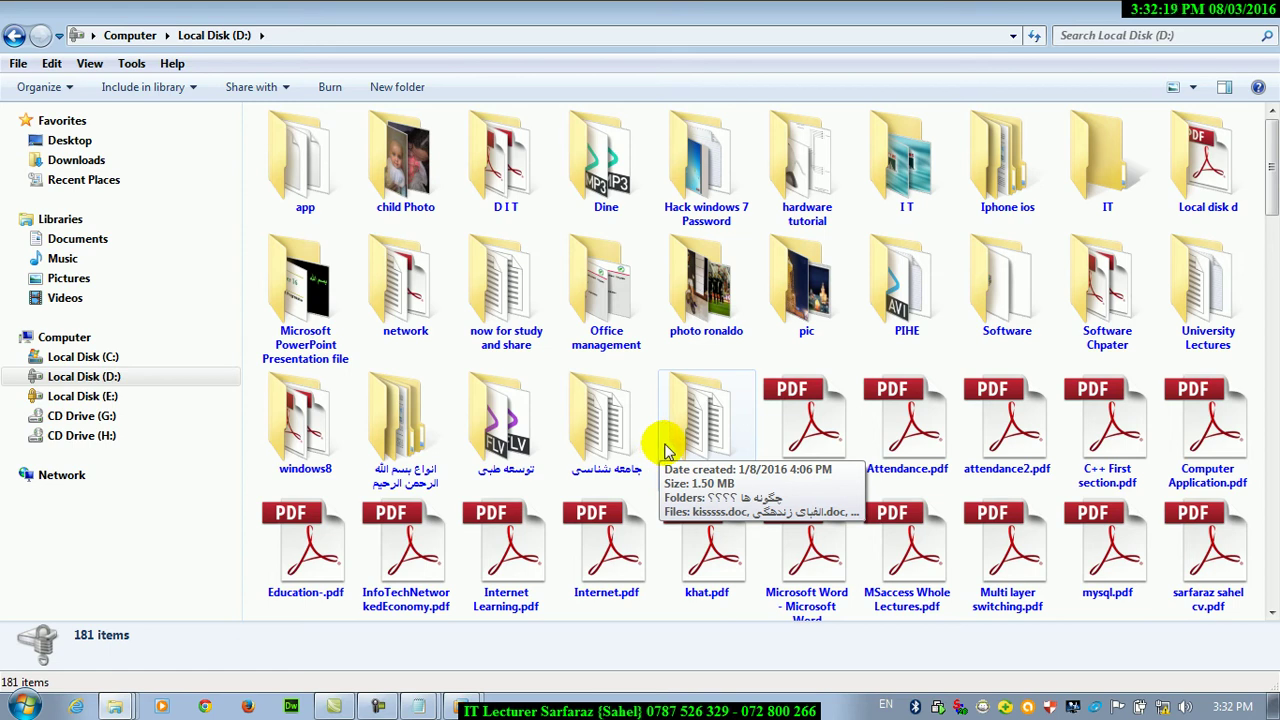
pyautogui.moveTo(1270, 165); pyautogui.dragTo(1272, 414)
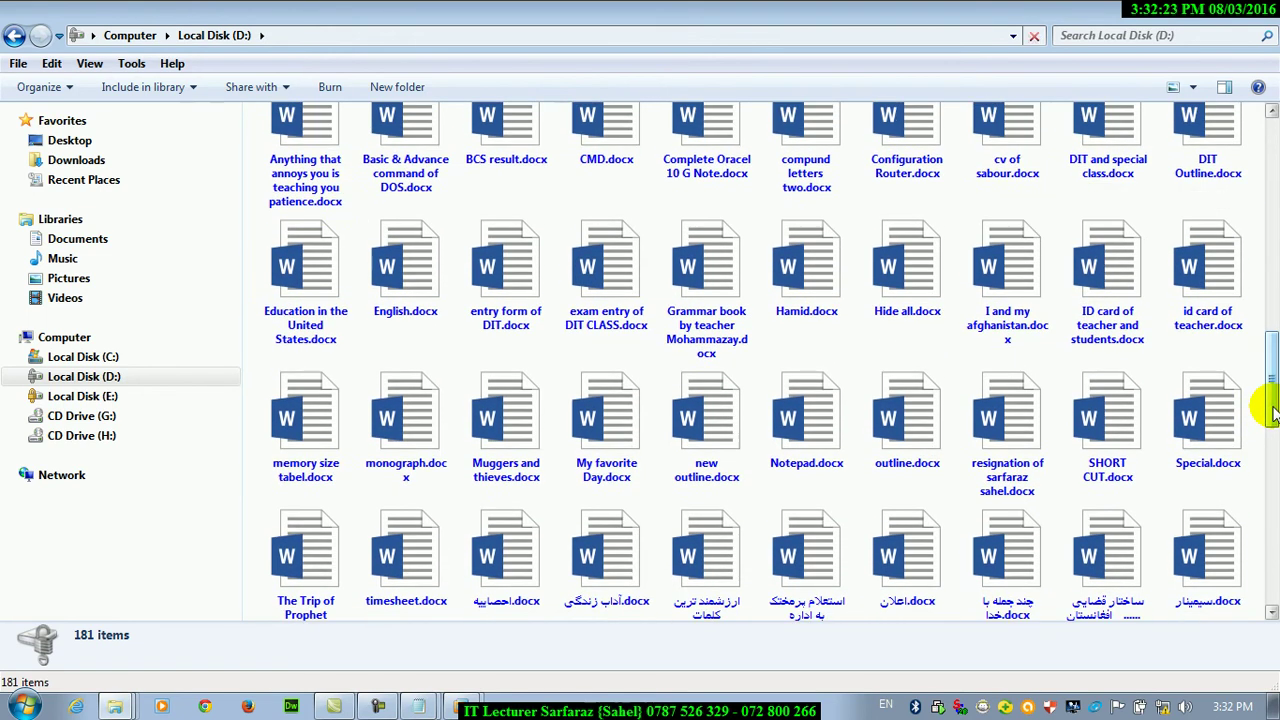
pyautogui.moveTo(1272, 412); pyautogui.dragTo(1270, 247)
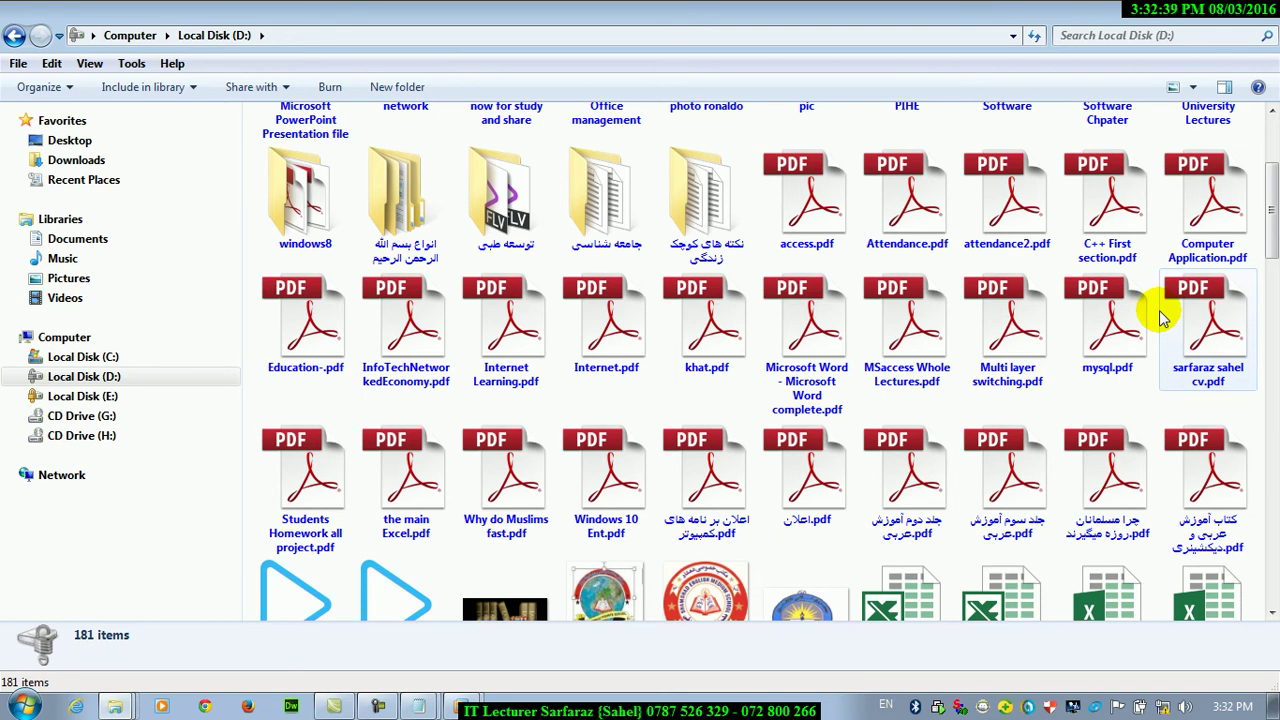
# Open Local Disk (C:), then open D: in a second window from Start and minimize it
pyautogui.click(92, 336)
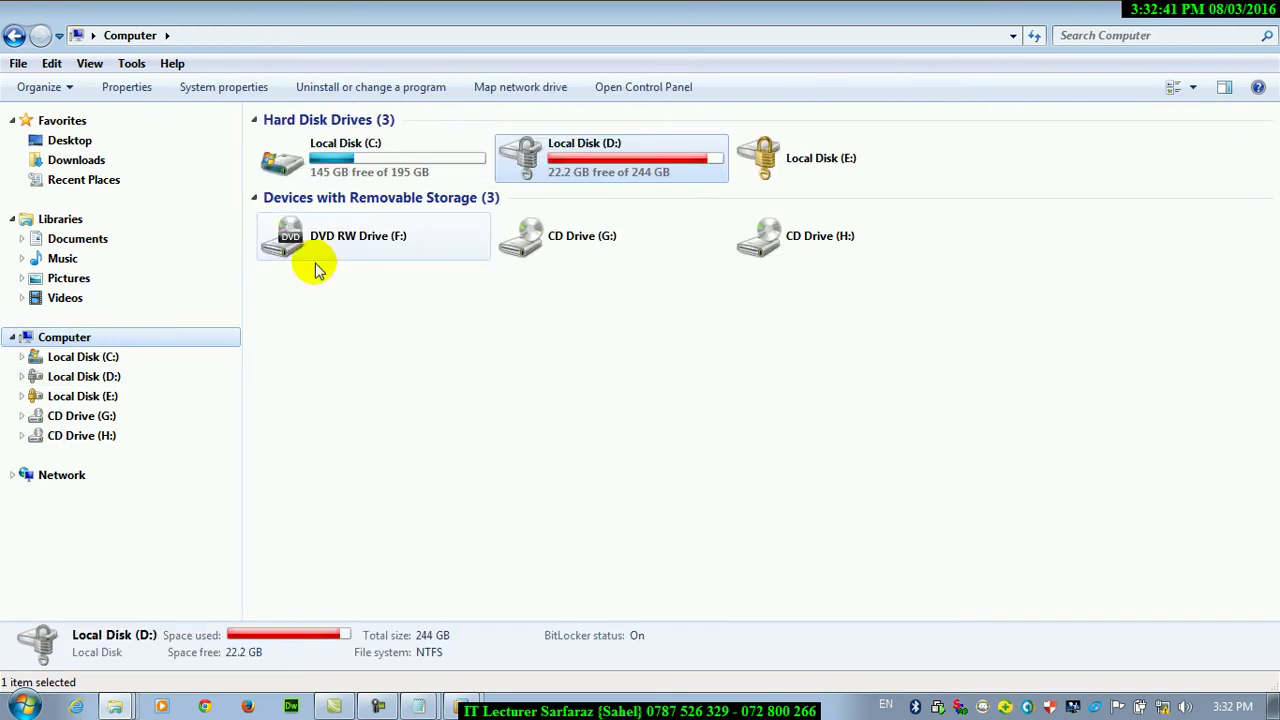
pyautogui.doubleClick(360, 157)
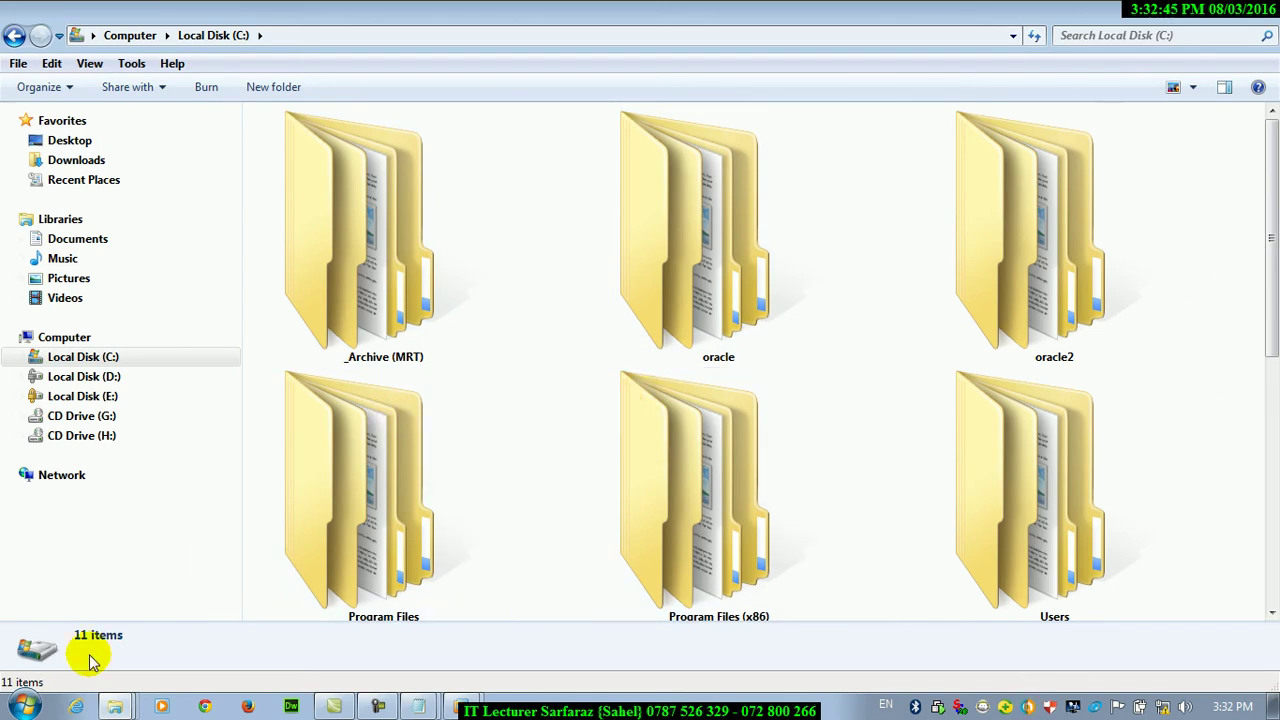
pyautogui.click(22, 706)
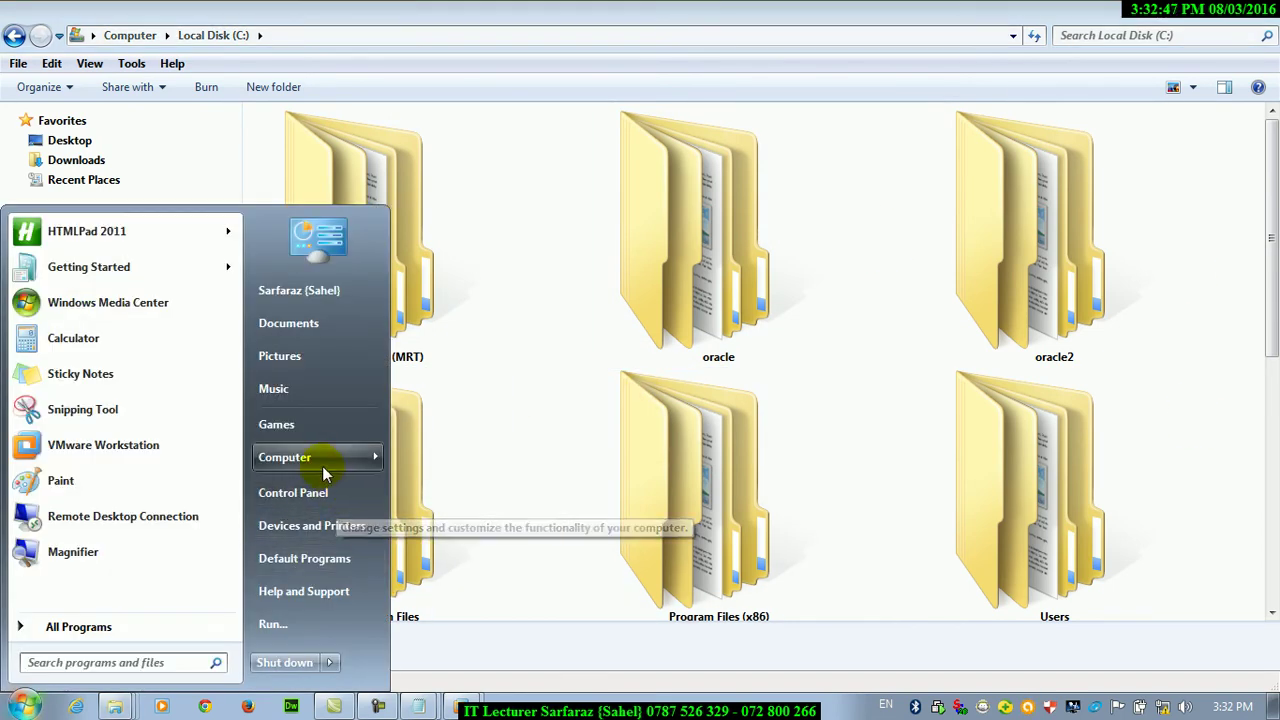
pyautogui.moveTo(322, 467)
pyautogui.click(420, 473)
pyautogui.moveTo(267, 18); pyautogui.dragTo(743, 250)
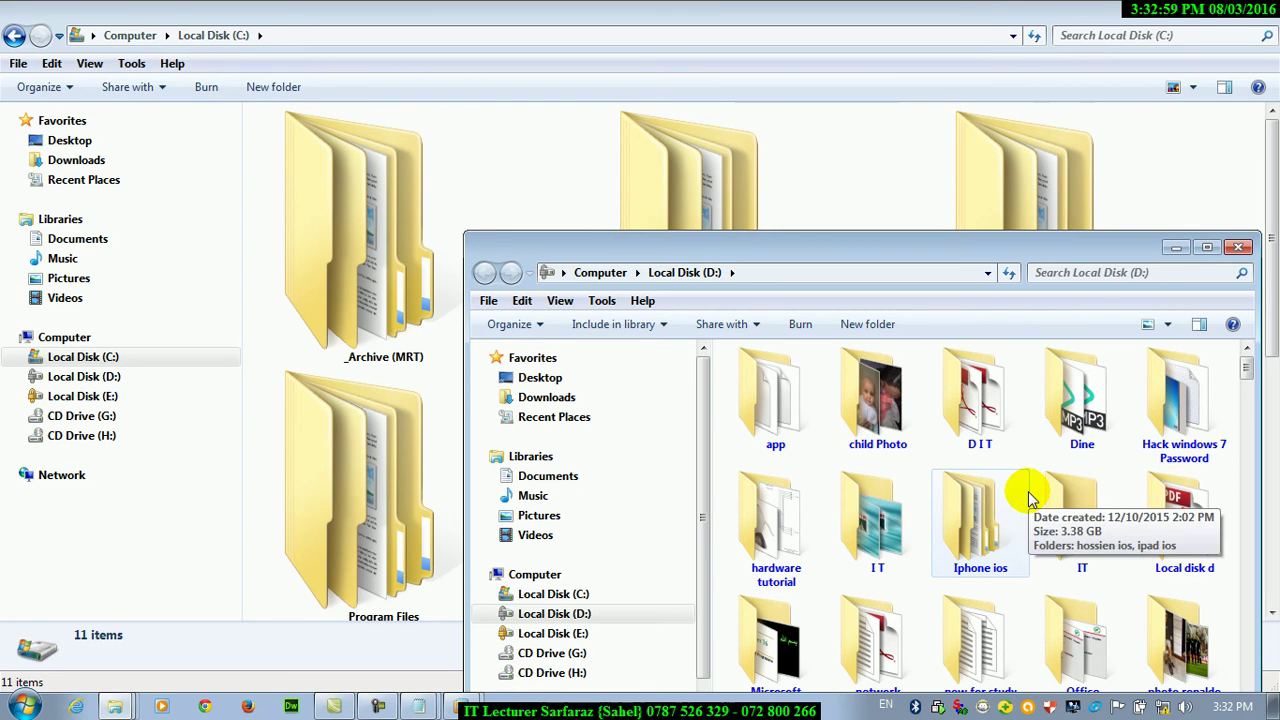
pyautogui.click(1175, 248)
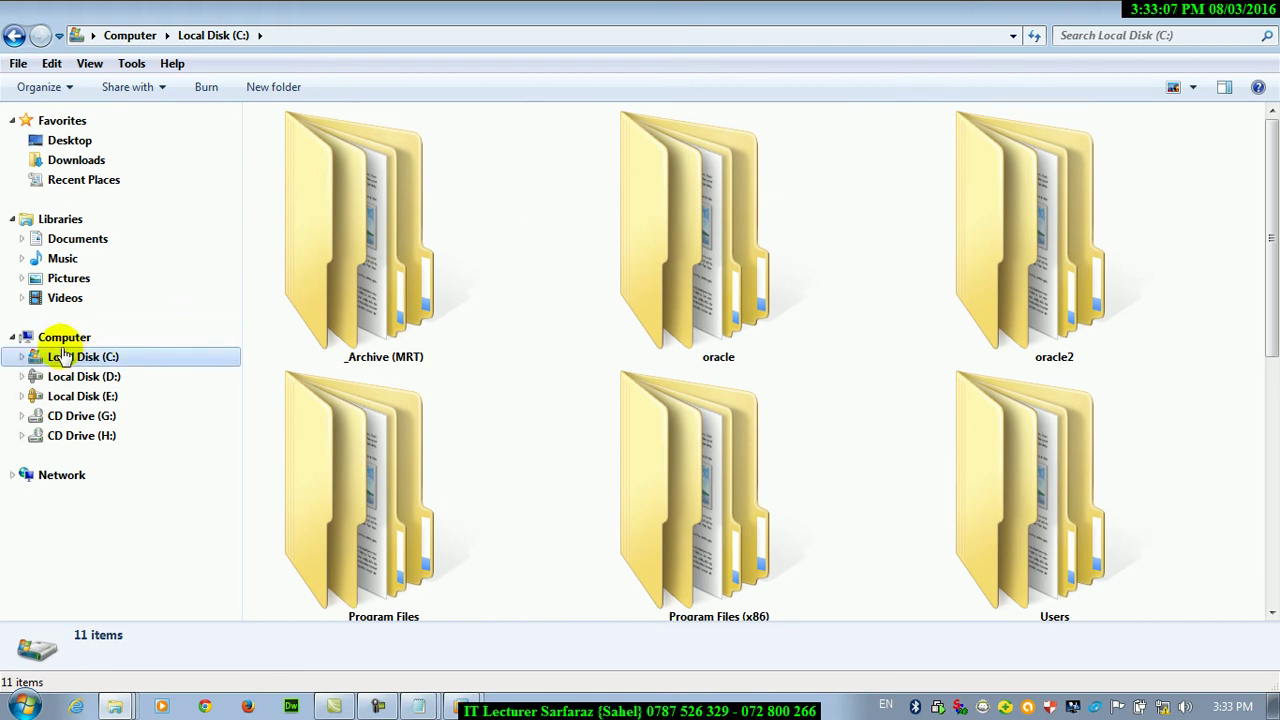
# Open Folder Options for Local Disk (C:) on its View tab
pyautogui.click(131, 63)
pyautogui.click(185, 156)
pyautogui.click(92, 114)
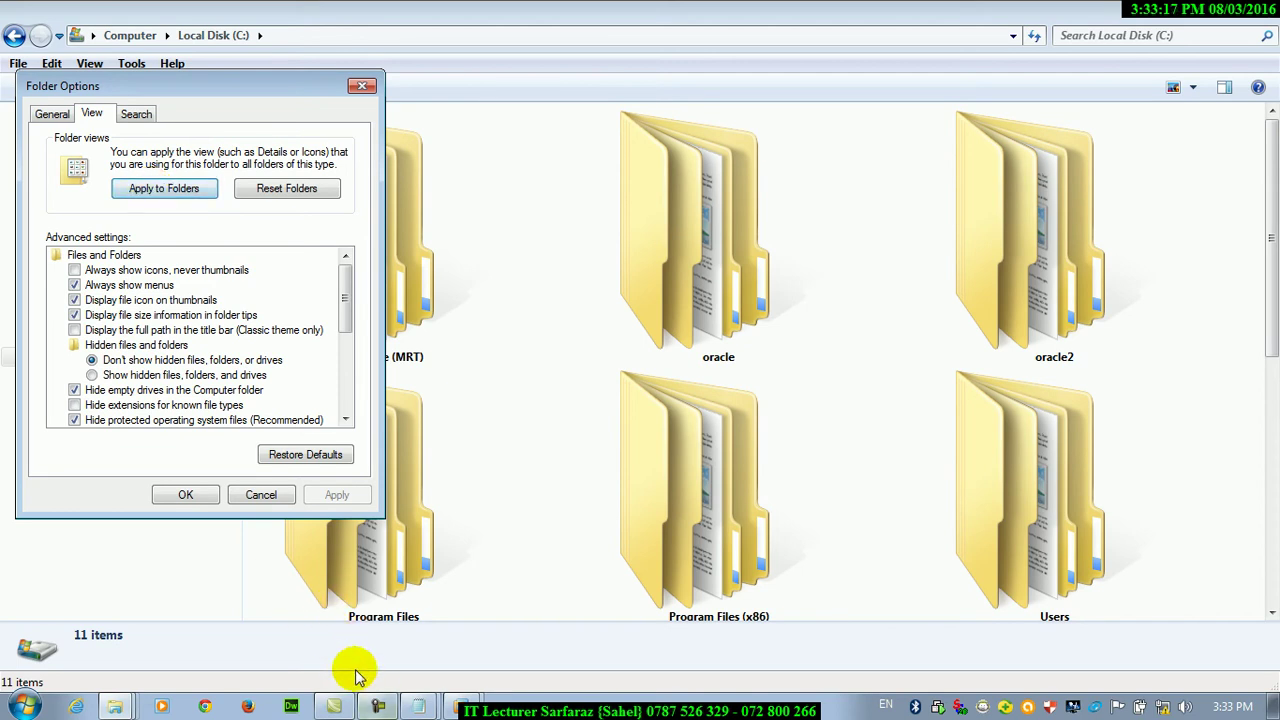
# Bring back the minimized Local Disk (D:) window and close it
pyautogui.click(118, 706)
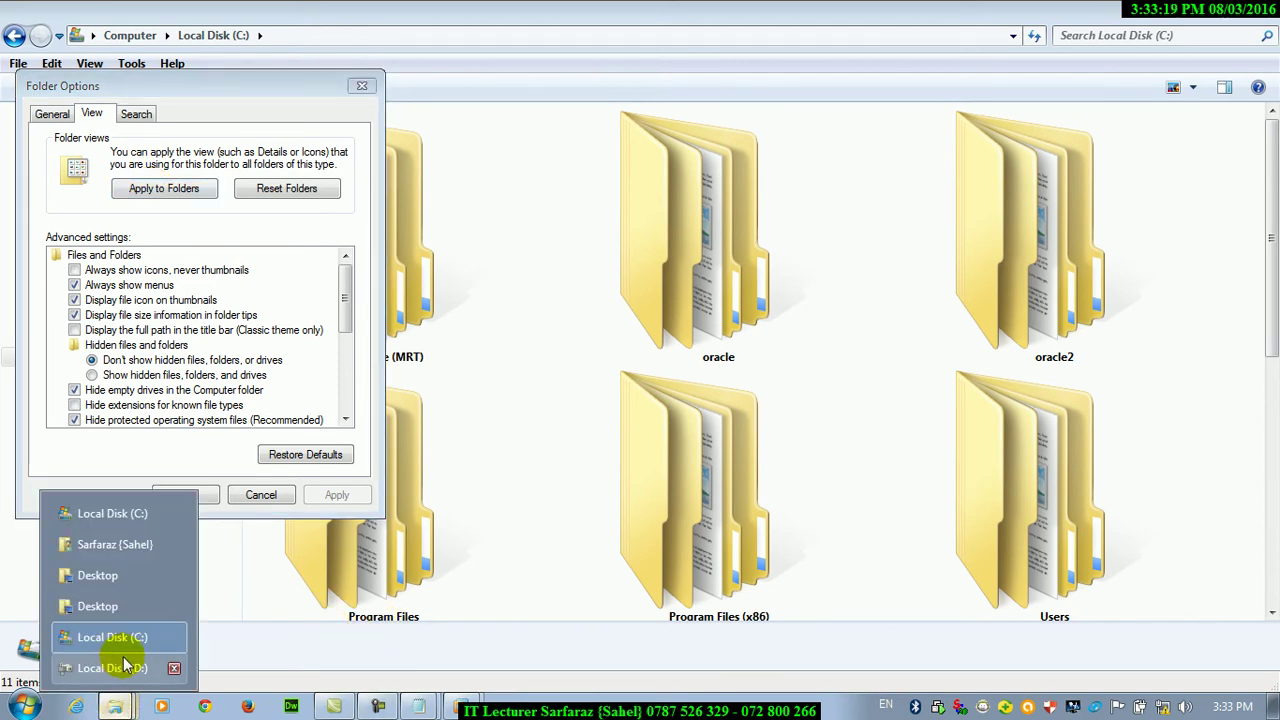
pyautogui.click(123, 663)
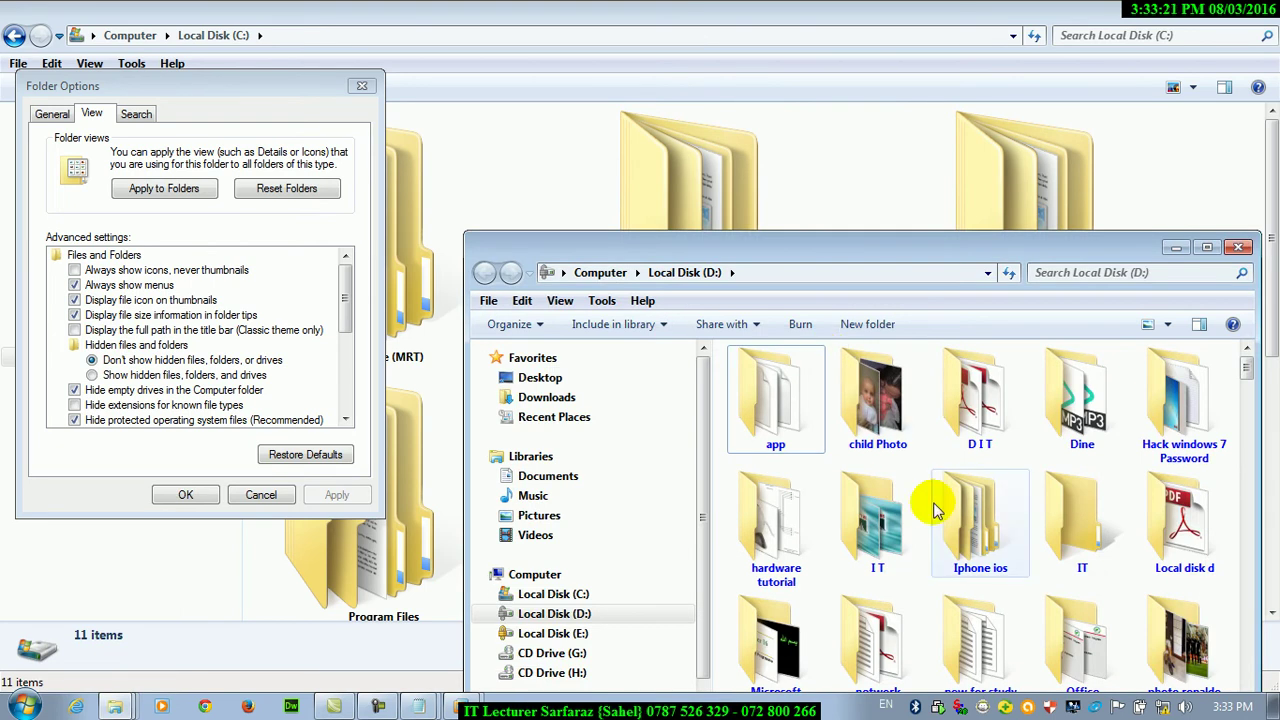
pyautogui.click(1238, 249)
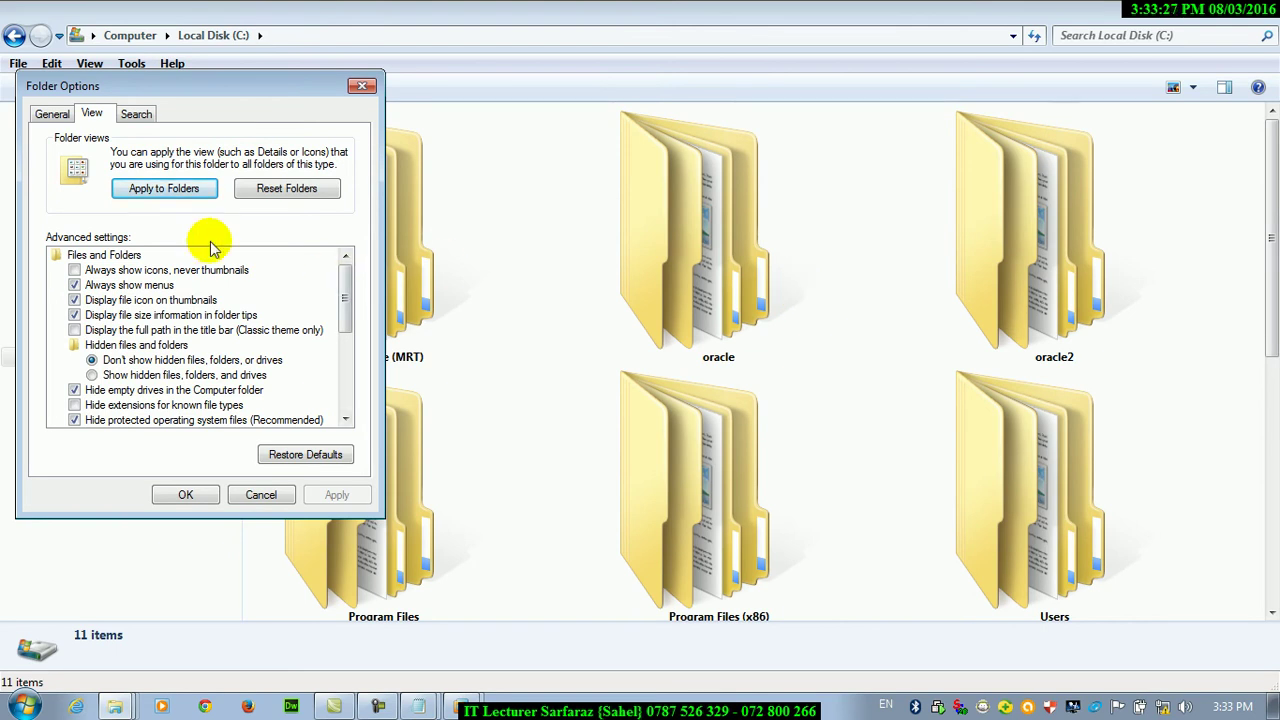
# Apply C:'s view to all folders, confirm with Yes, and close Folder Options with OK
pyautogui.click(148, 199)
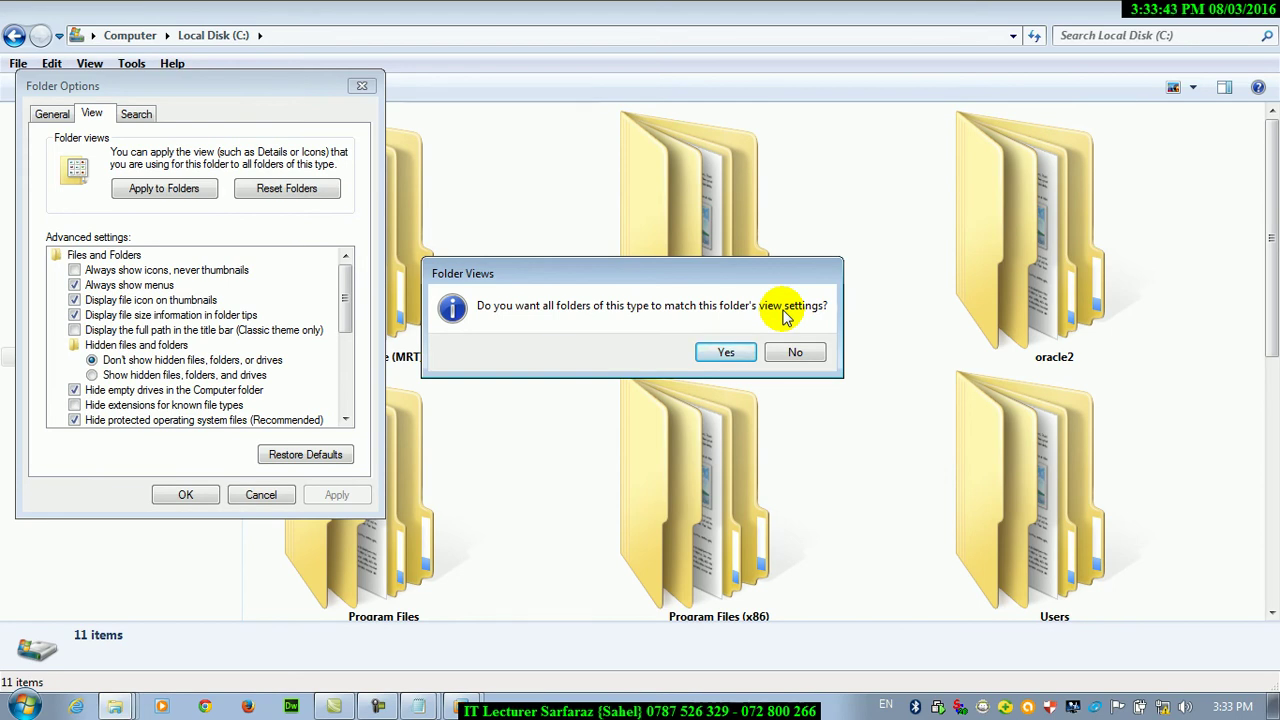
pyautogui.click(726, 351)
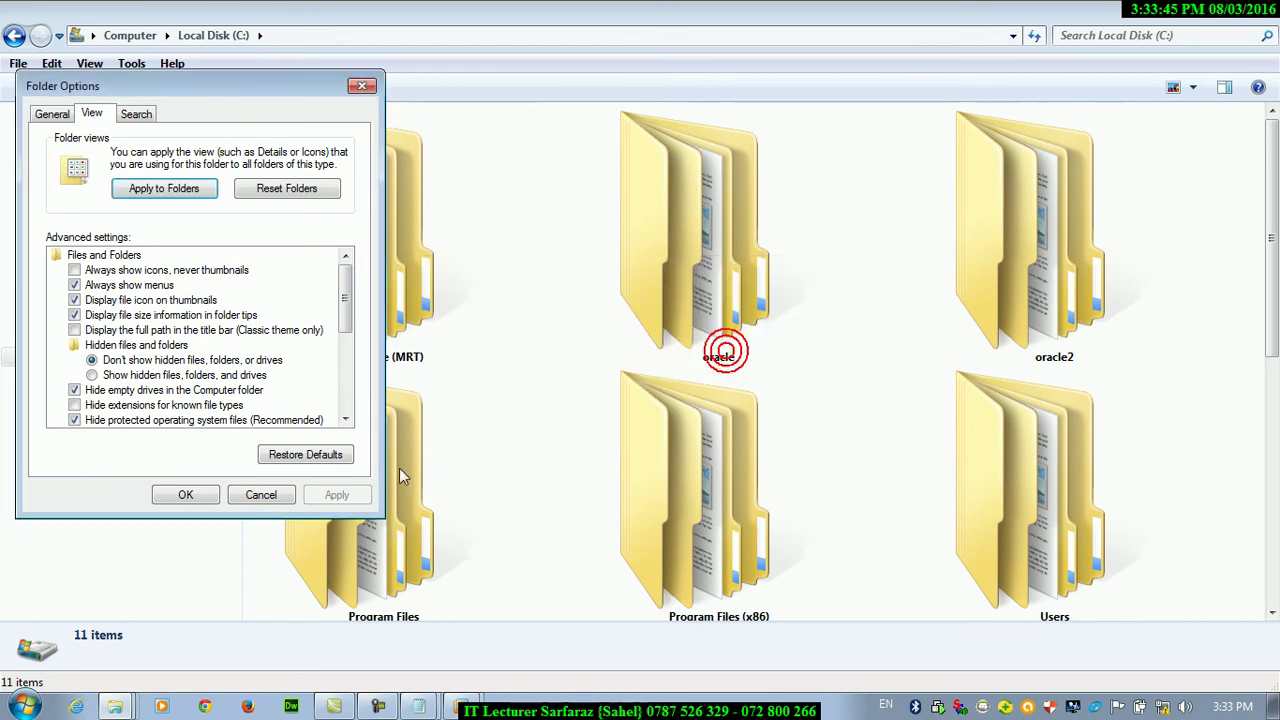
pyautogui.click(186, 494)
# Reopen Local Disk (D:) through Computer, briefly visiting Local Disk (C:) along the way
pyautogui.click(63, 336)
pyautogui.doubleClick(550, 148)
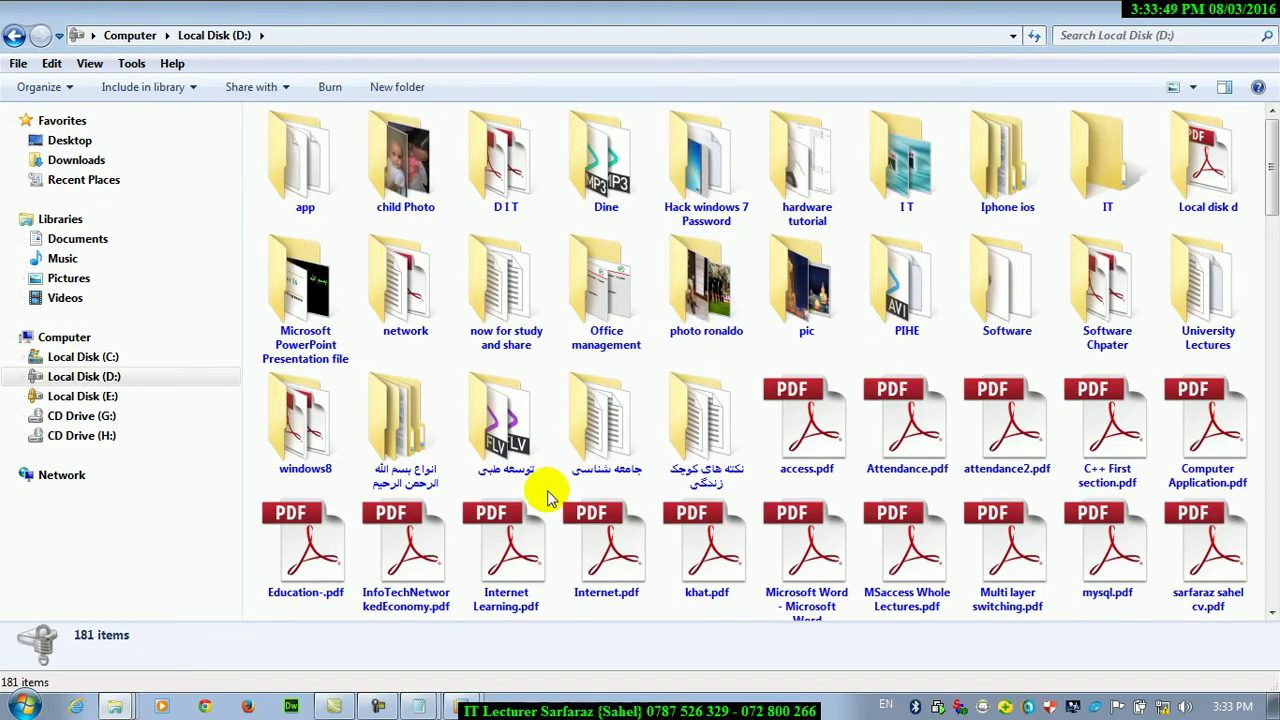
pyautogui.click(400, 708)
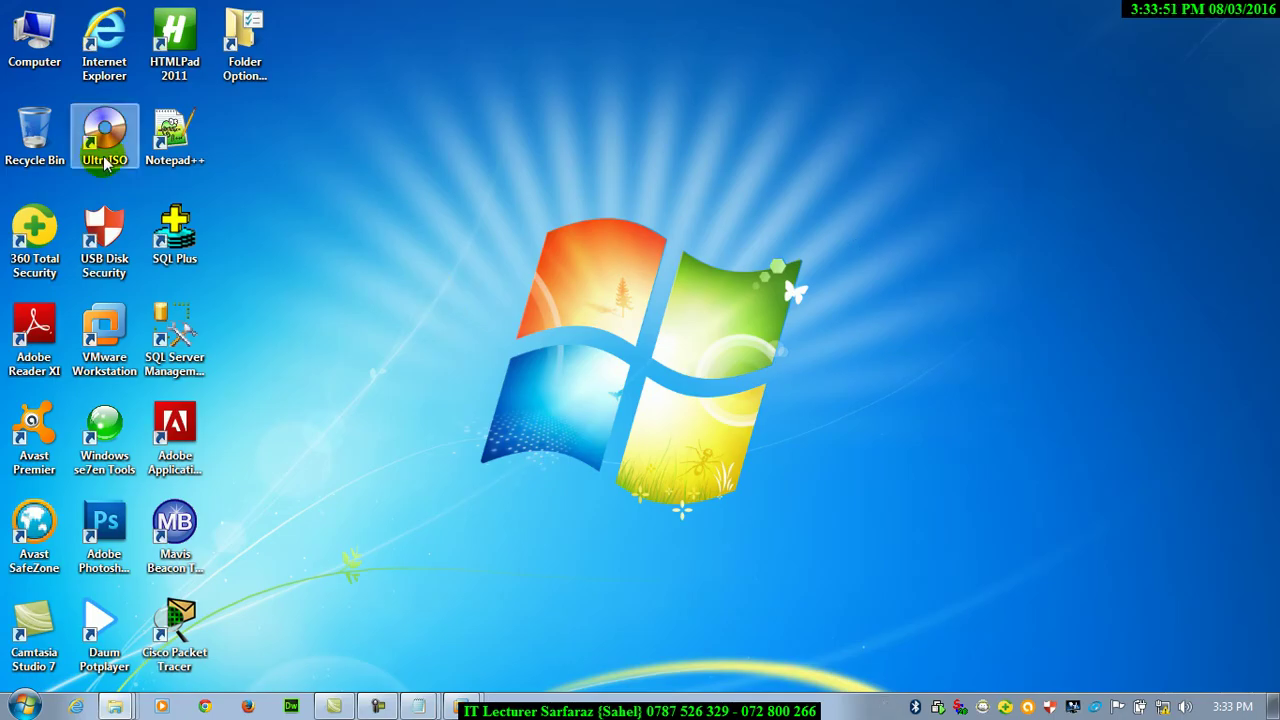
pyautogui.doubleClick(25, 38)
pyautogui.doubleClick(363, 172)
pyautogui.press('BackSpace')
pyautogui.doubleClick(596, 168)
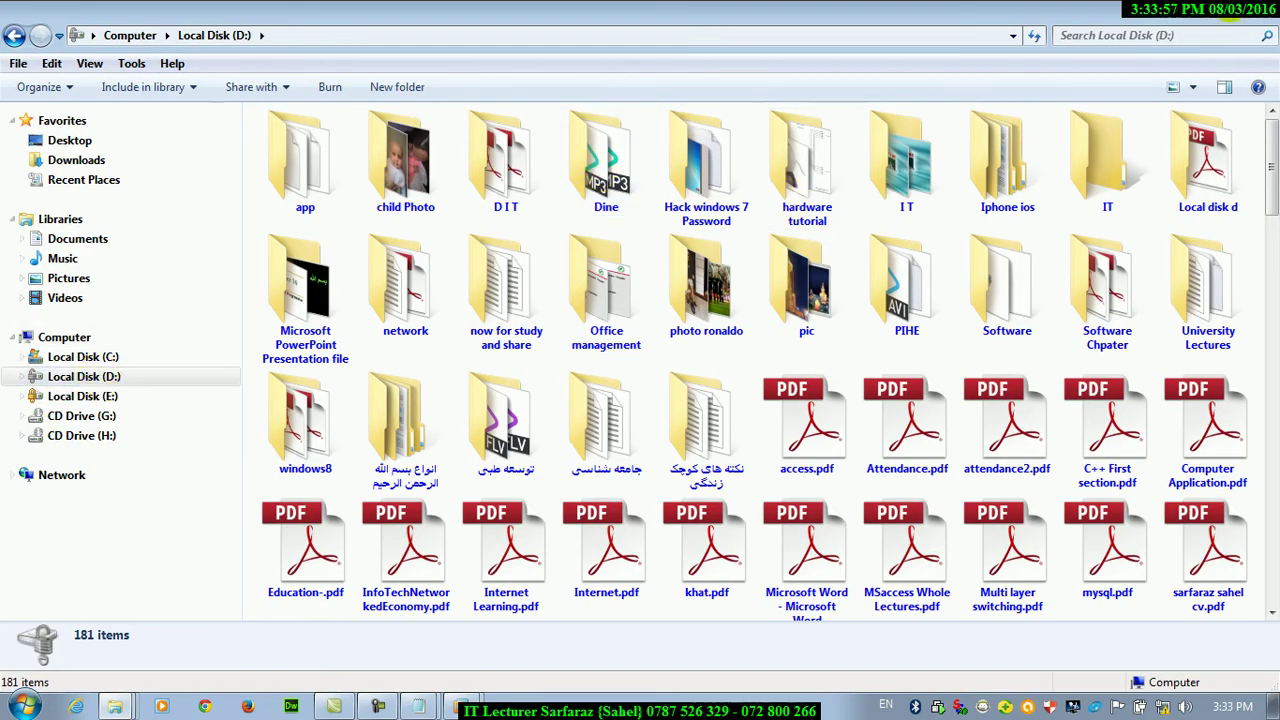
# Apply Local Disk (D:)'s view to all similar folders via Folder Options' View tab
pyautogui.click(131, 63)
pyautogui.click(150, 155)
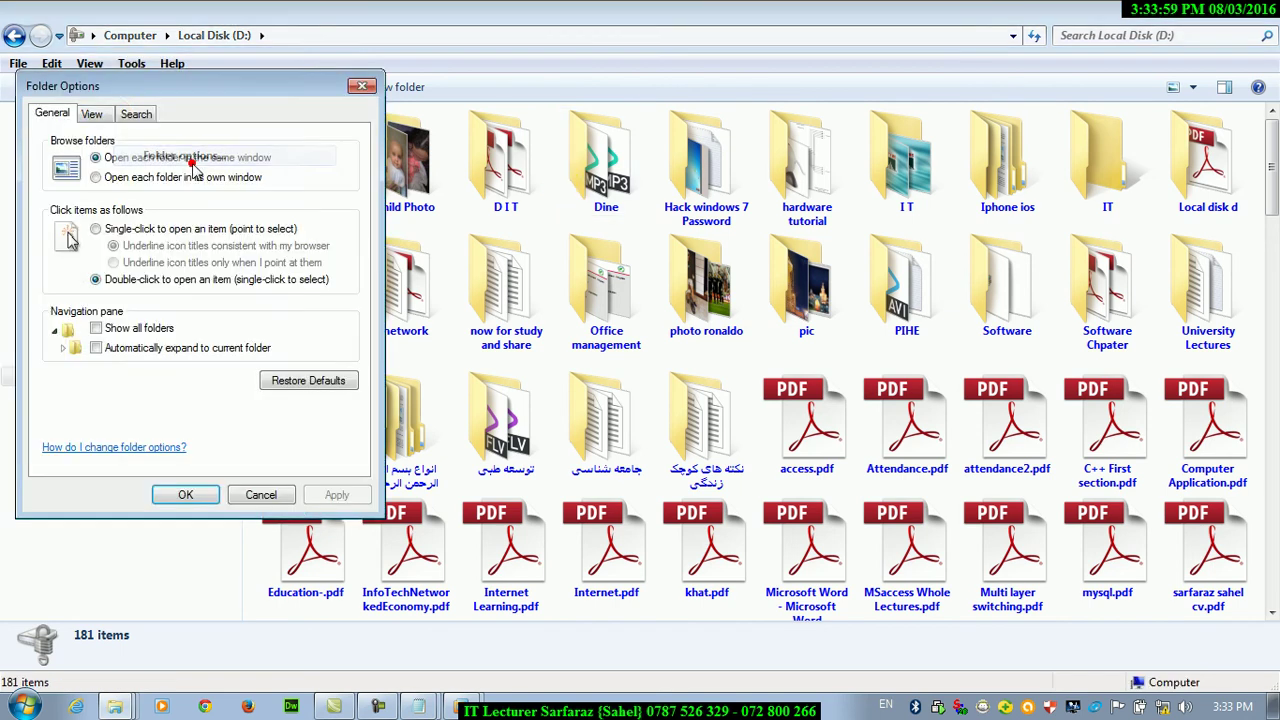
pyautogui.click(93, 114)
pyautogui.click(163, 188)
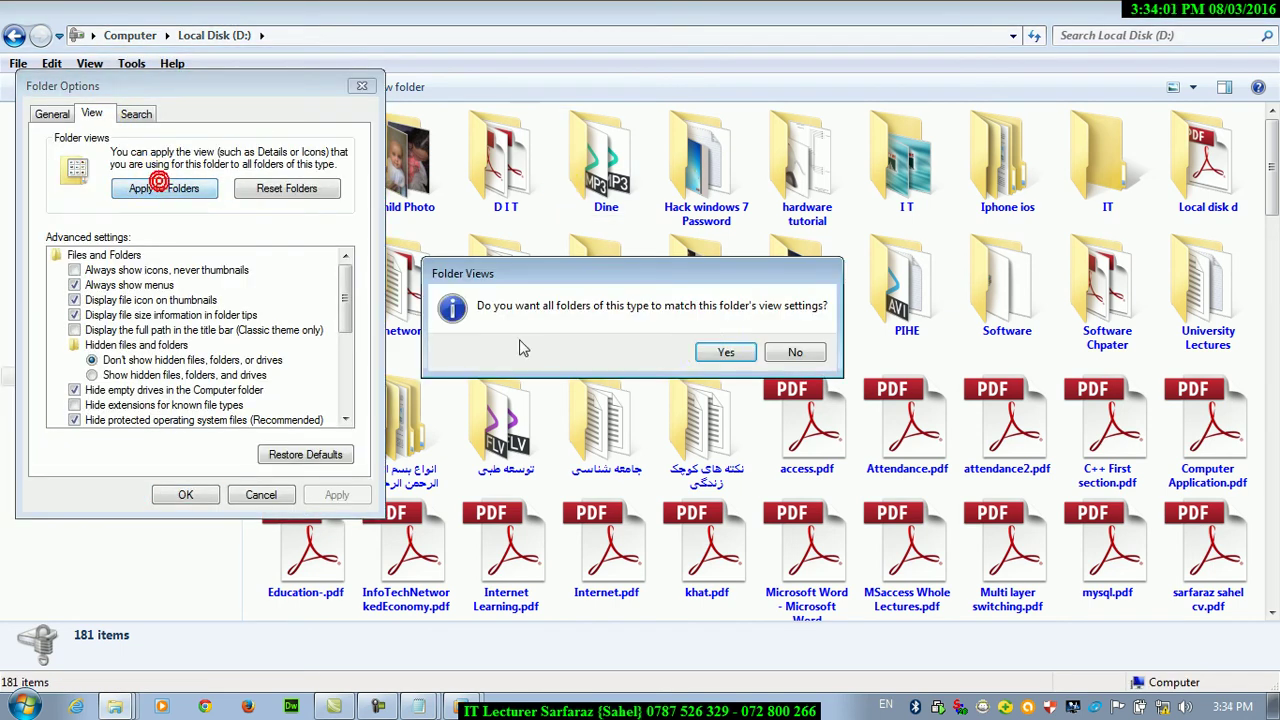
pyautogui.click(724, 353)
pyautogui.click(185, 494)
# Reopen D: in a fresh maximized Win+E window, then open Local Disk (C:) as extra large icons
pyautogui.click(66, 337)
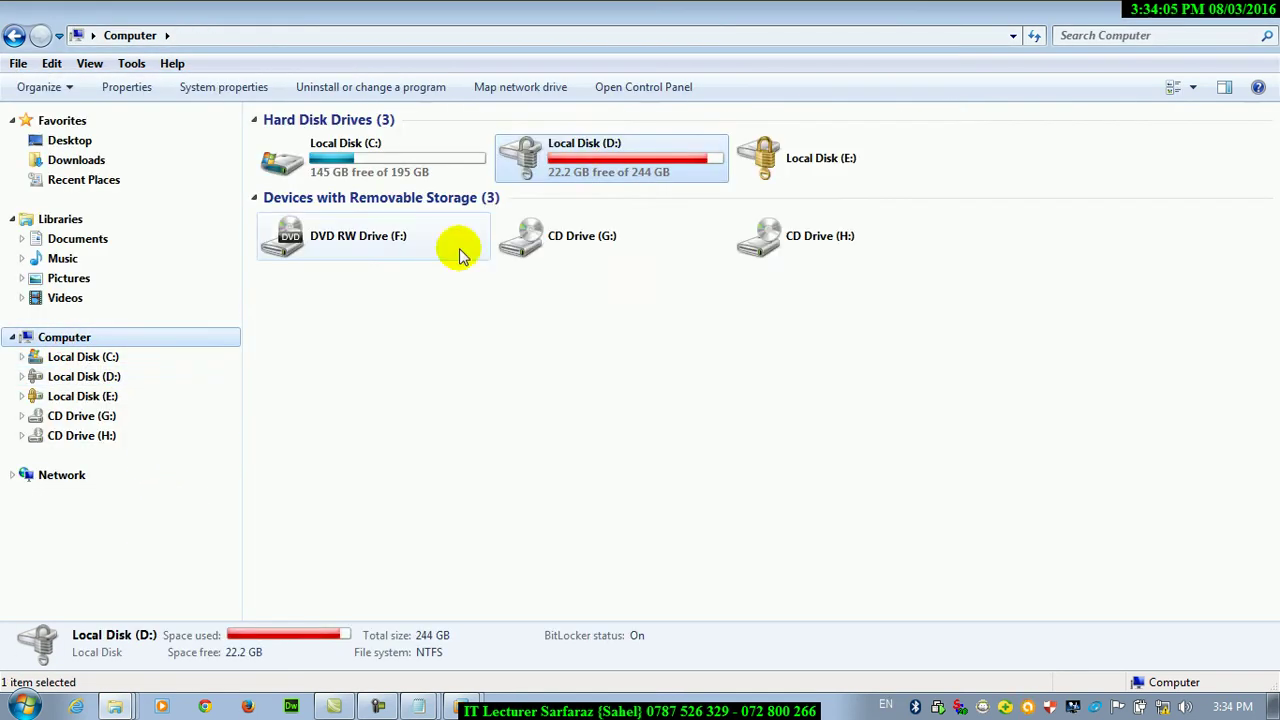
pyautogui.doubleClick(618, 168)
pyautogui.click(1231, 8)
pyautogui.click(880, 110)
pyautogui.press('super+e')
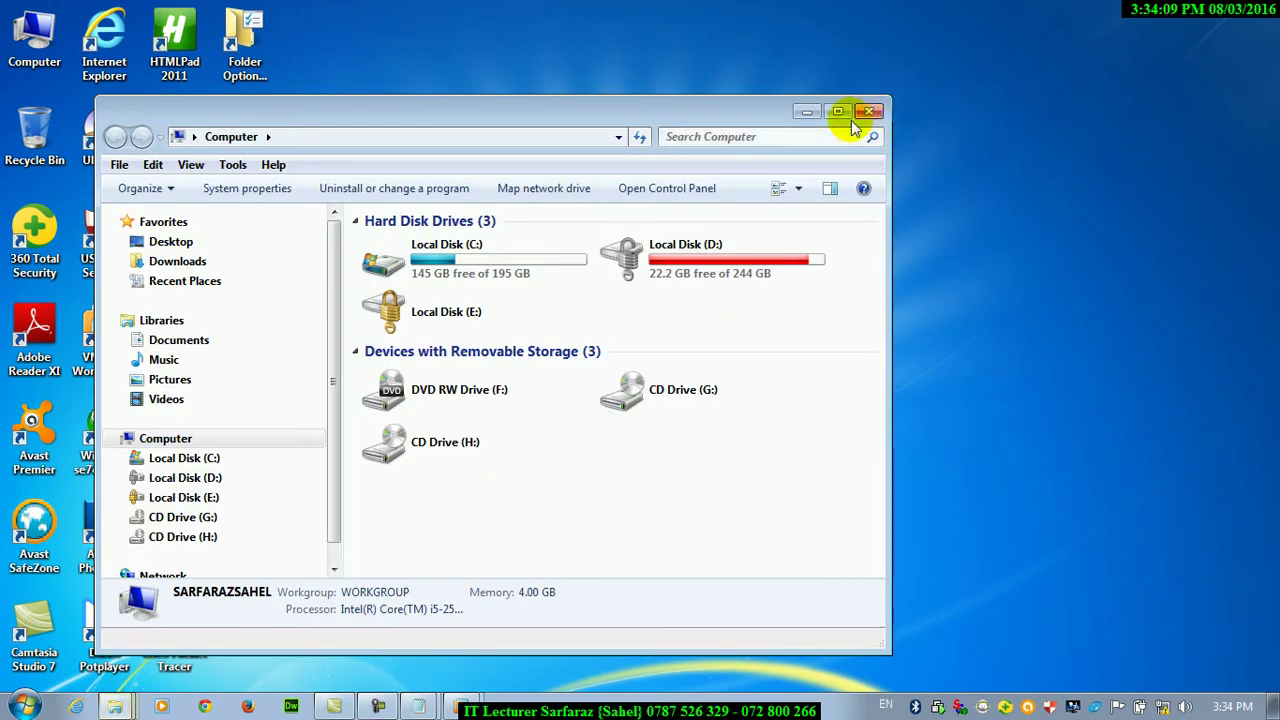
pyautogui.doubleClick(637, 262)
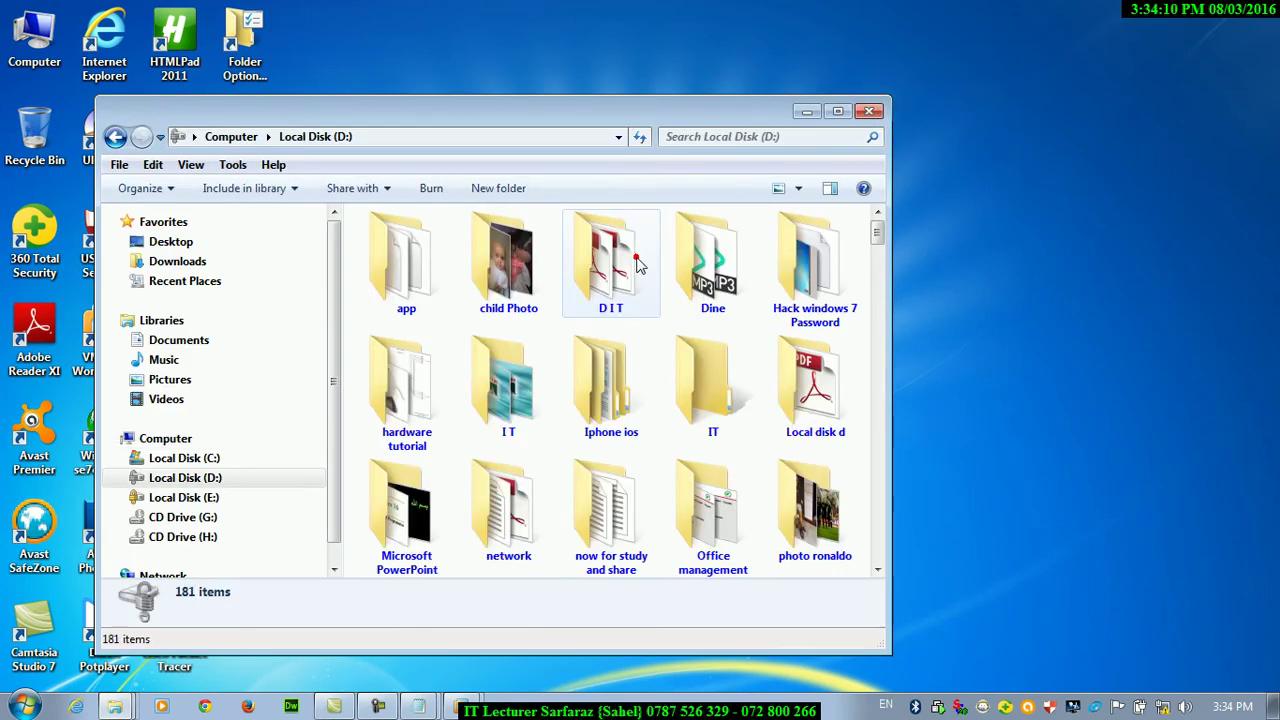
pyautogui.click(838, 111)
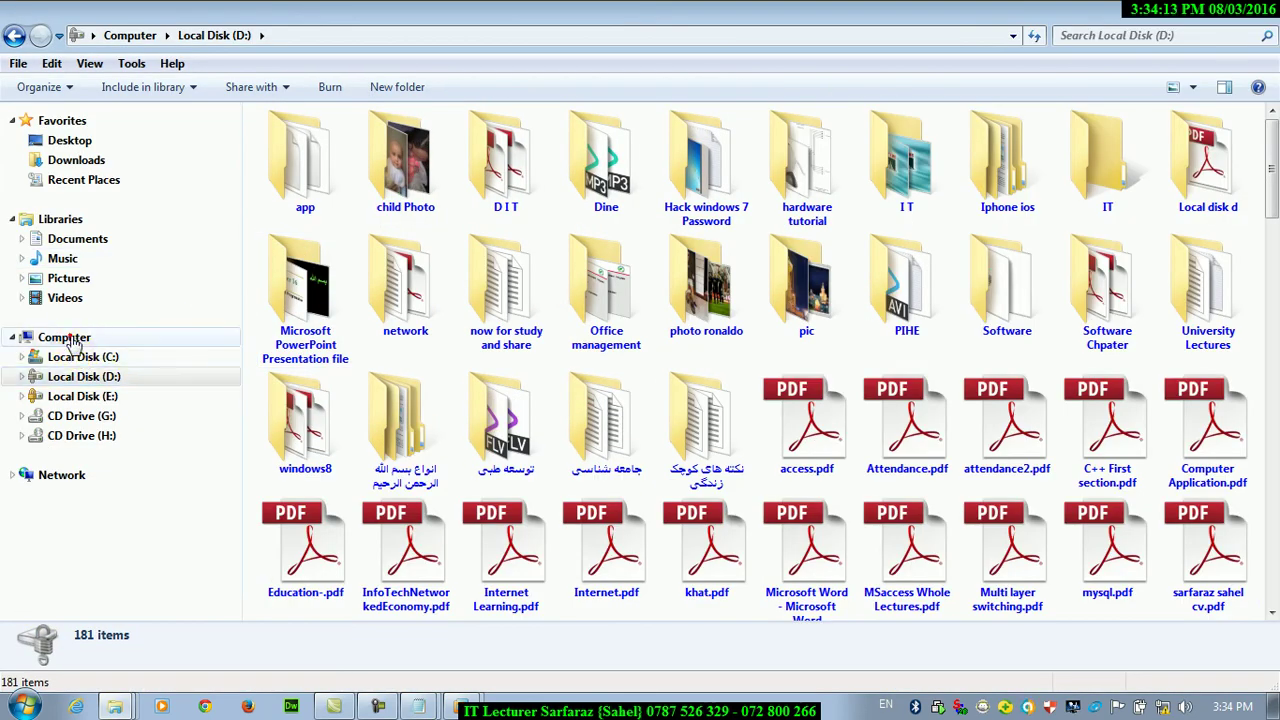
pyautogui.click(65, 337)
pyautogui.doubleClick(343, 160)
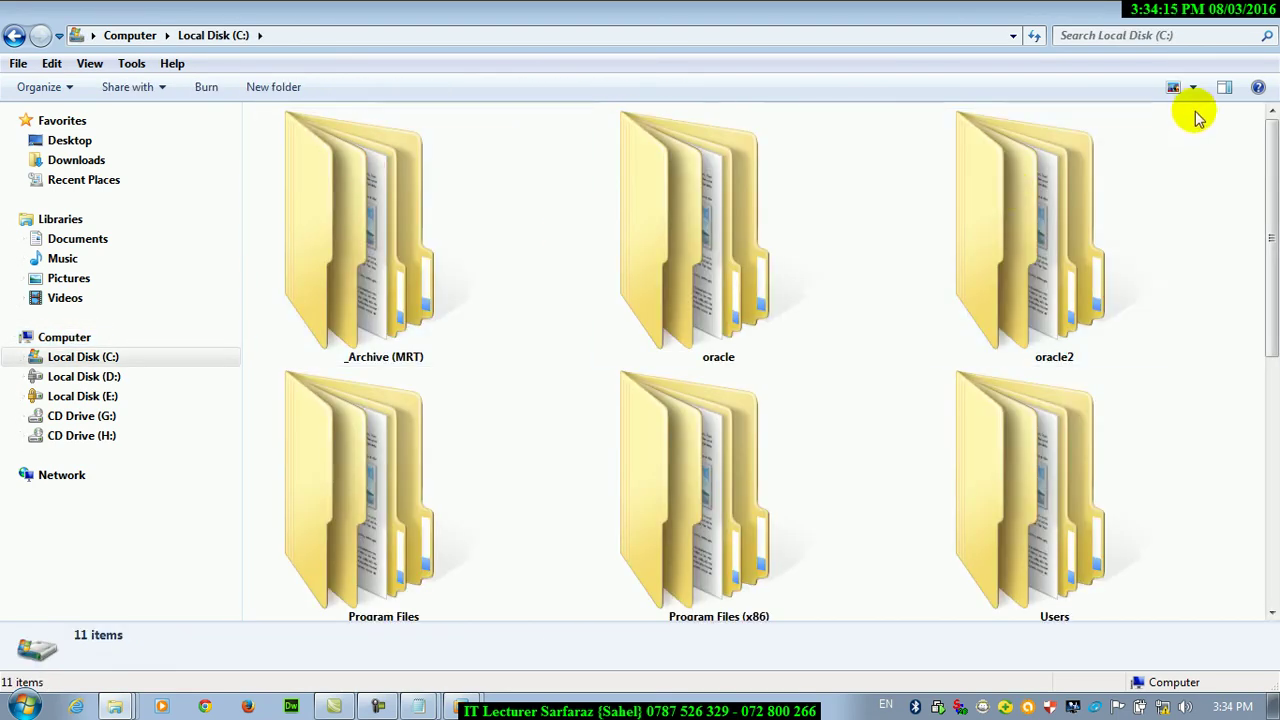
# Switch Local Disk (C:) to List view and apply it to all similar folders
pyautogui.click(1192, 87)
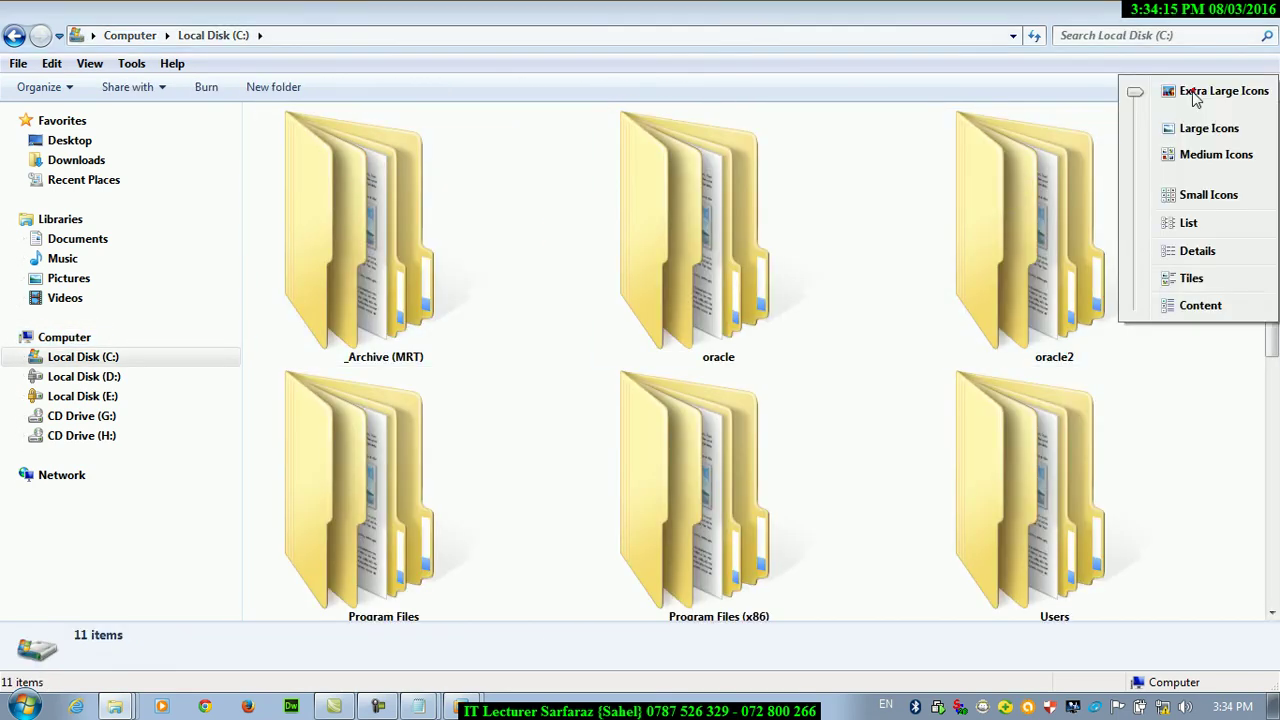
pyautogui.click(1187, 226)
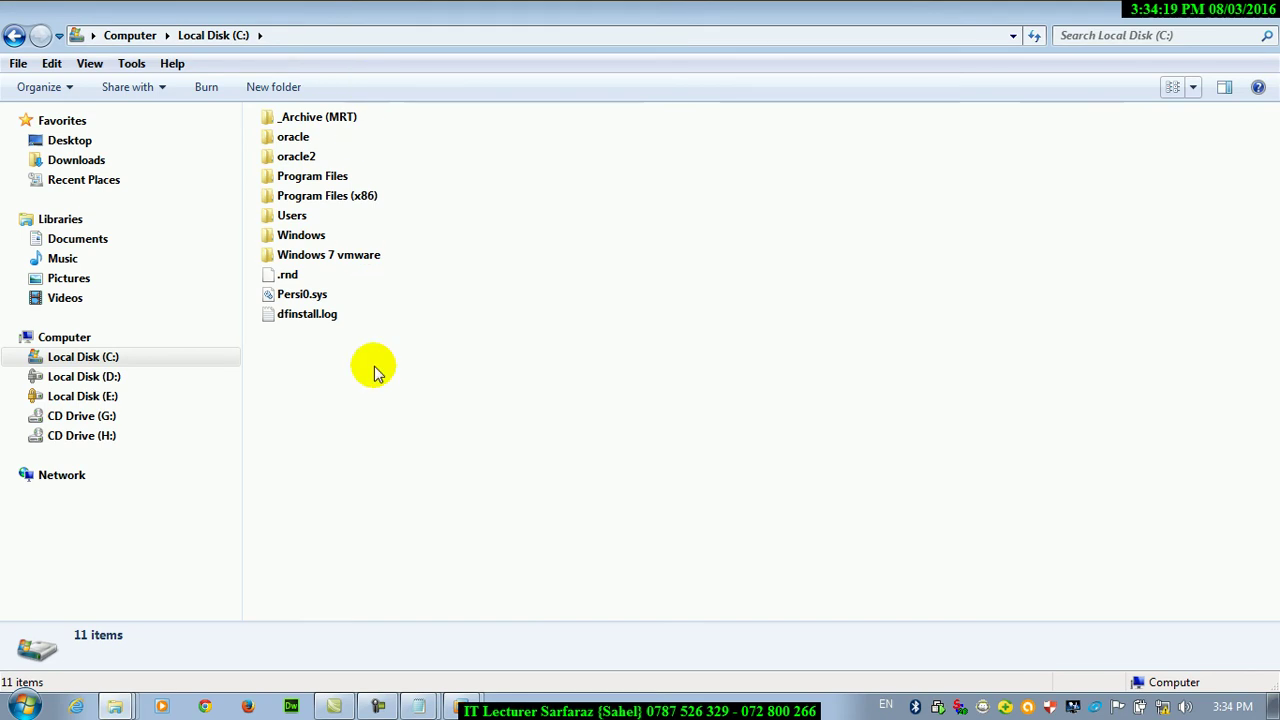
pyautogui.click(131, 63)
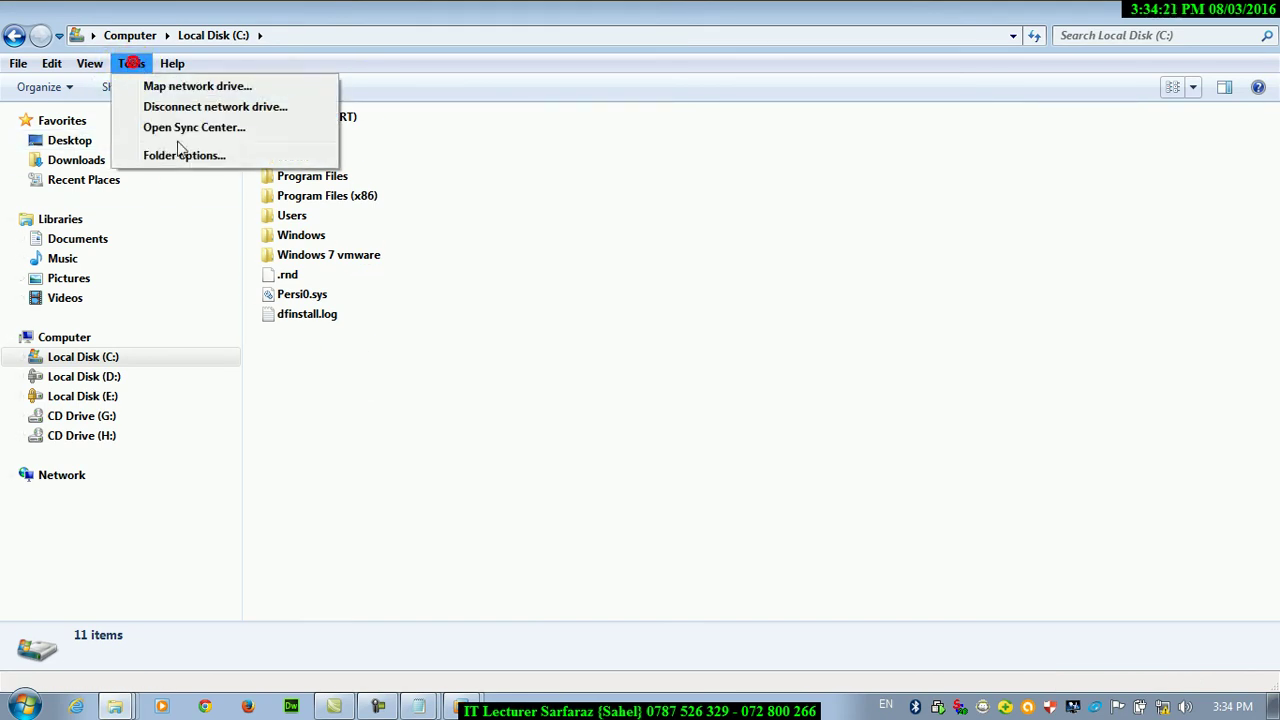
pyautogui.click(183, 157)
pyautogui.click(92, 114)
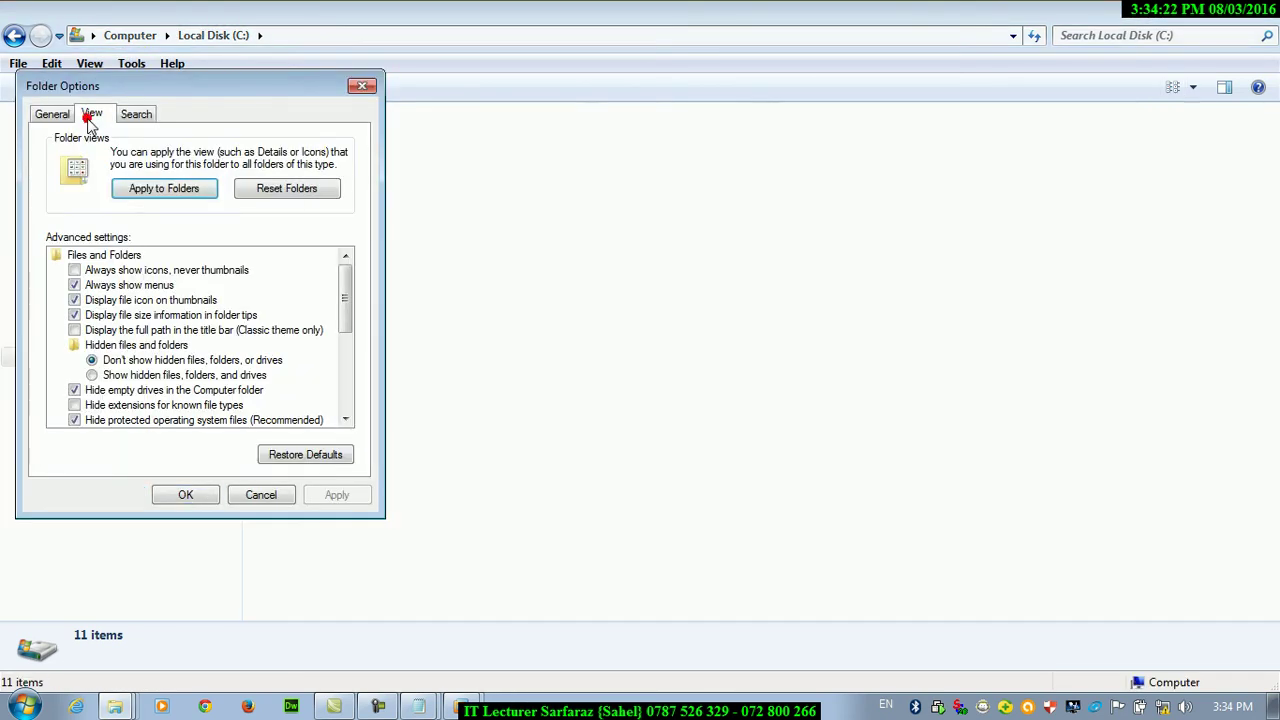
pyautogui.click(162, 189)
pyautogui.click(718, 352)
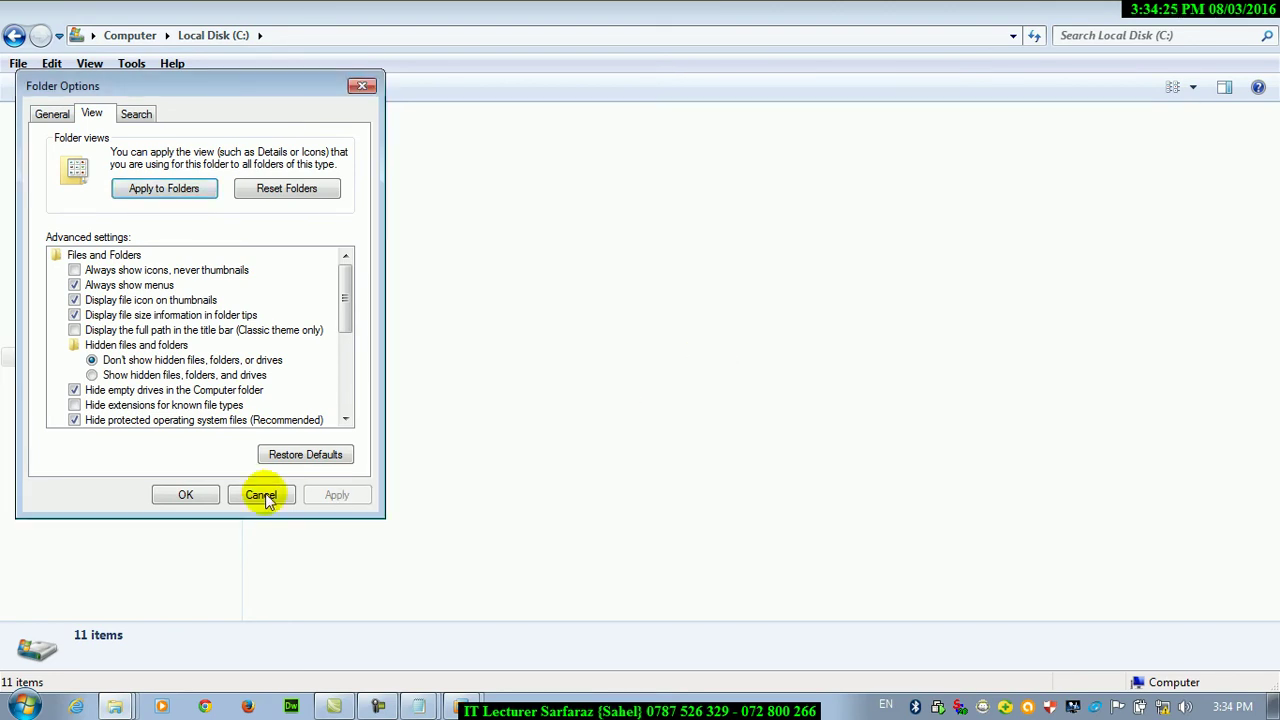
pyautogui.click(186, 495)
# Open Local Disk (D:), apply its view to all similar folders, then return to the drives list
pyautogui.click(90, 378)
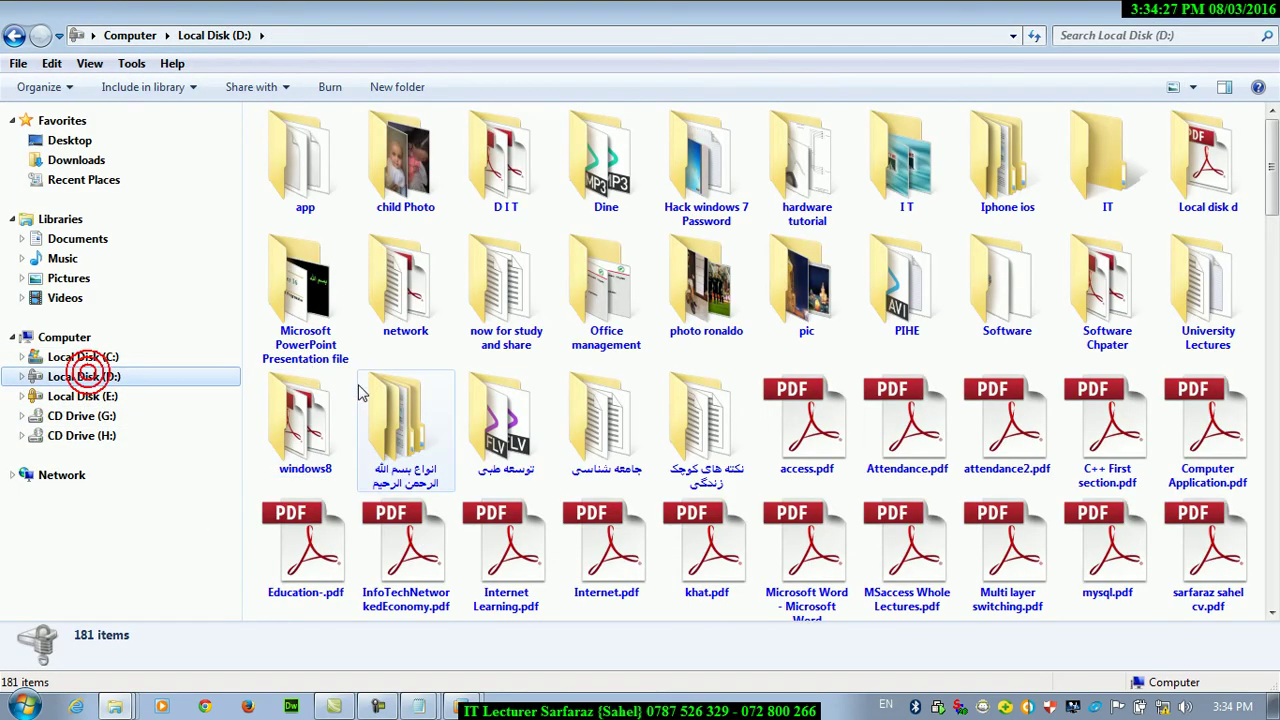
pyautogui.click(134, 65)
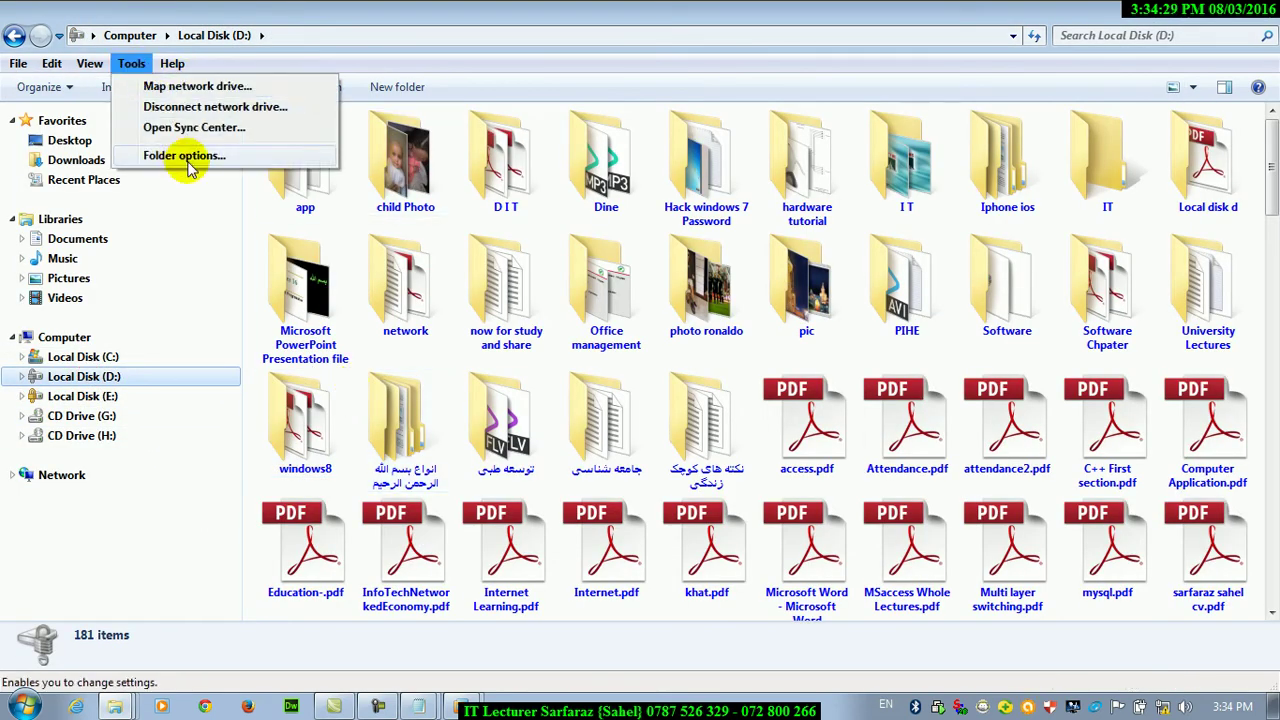
pyautogui.click(184, 156)
pyautogui.click(92, 114)
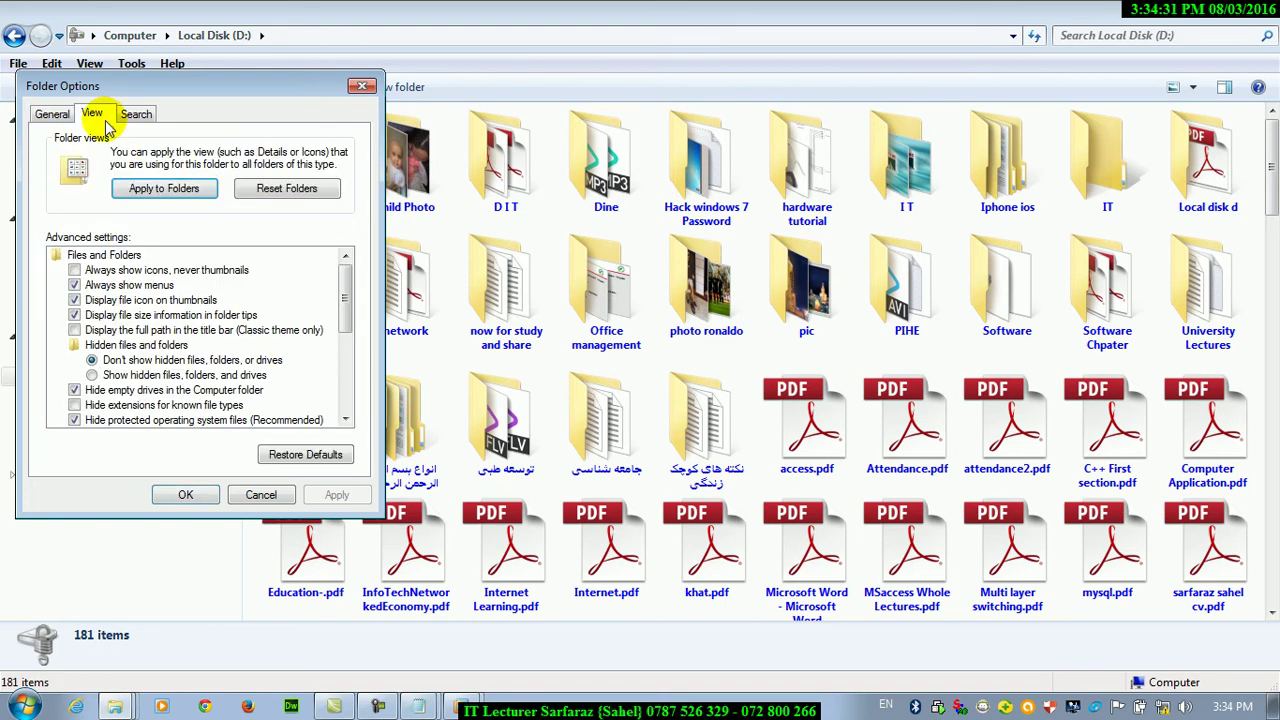
pyautogui.click(160, 190)
pyautogui.click(724, 352)
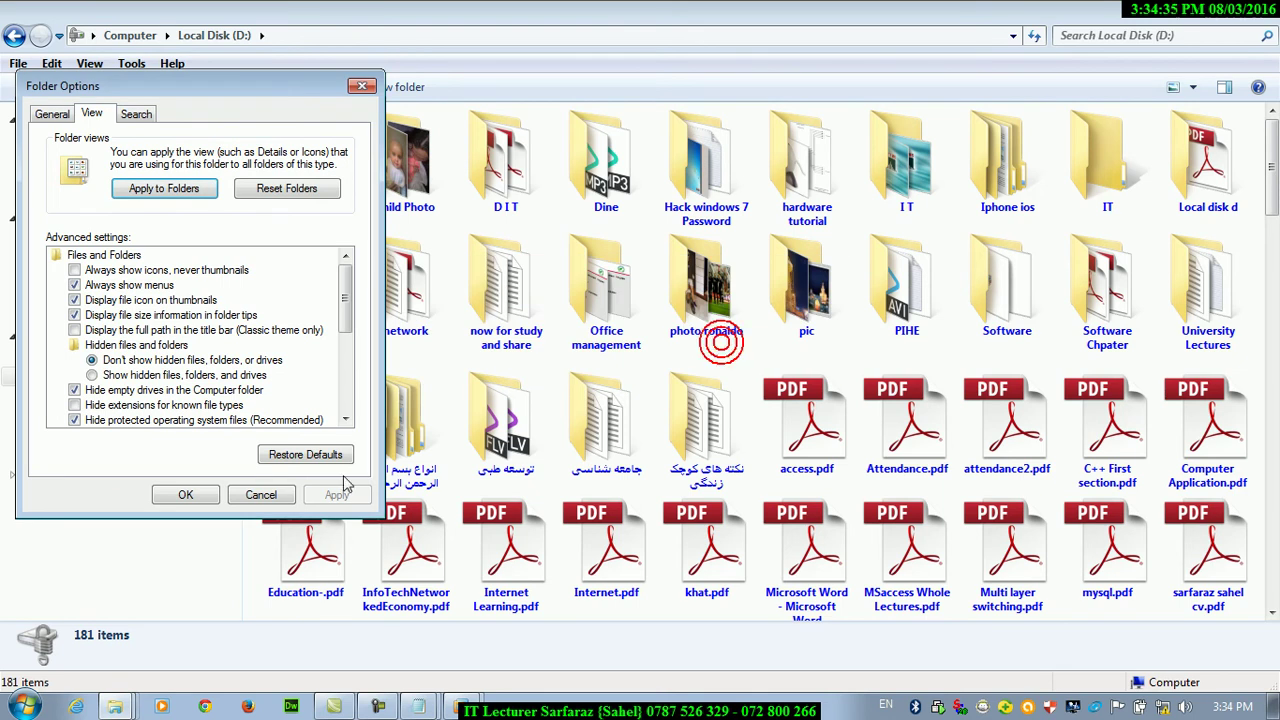
pyautogui.click(182, 492)
pyautogui.click(36, 338)
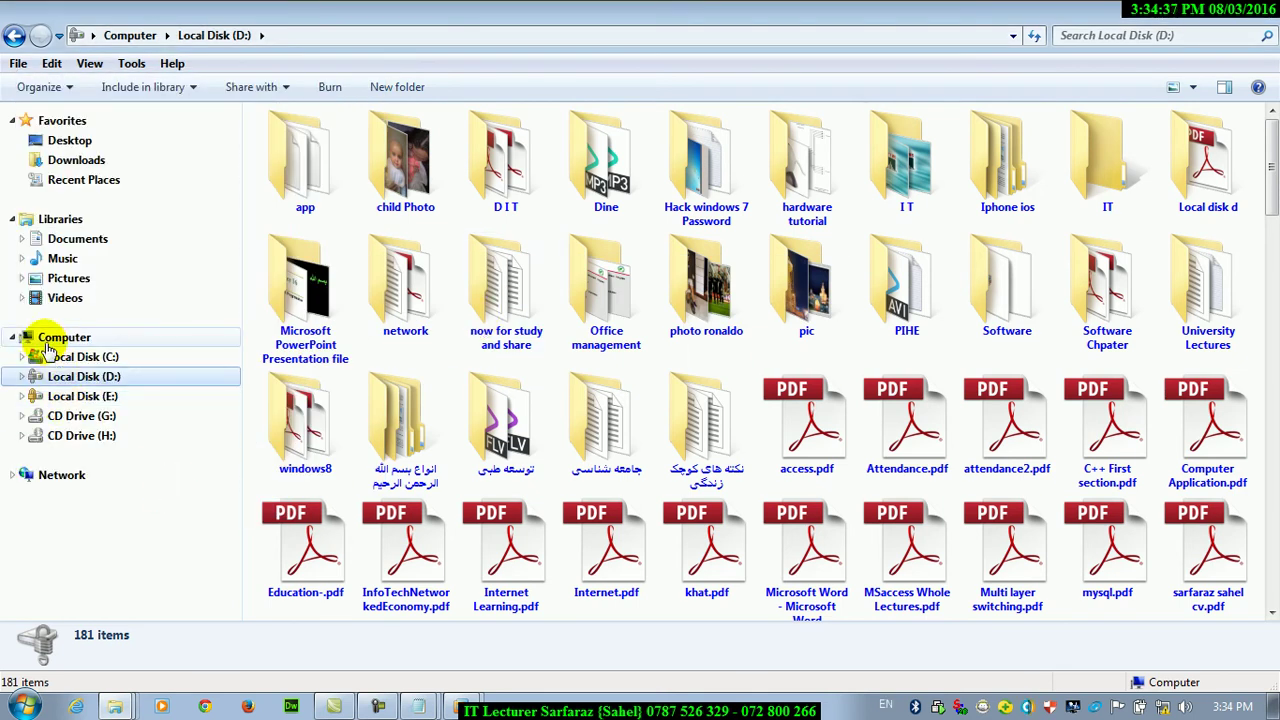
# Unlock Local Disk (E:) with its BitLocker password, view its 82 items, then go to Local Disk (C:)
pyautogui.doubleClick(850, 150)
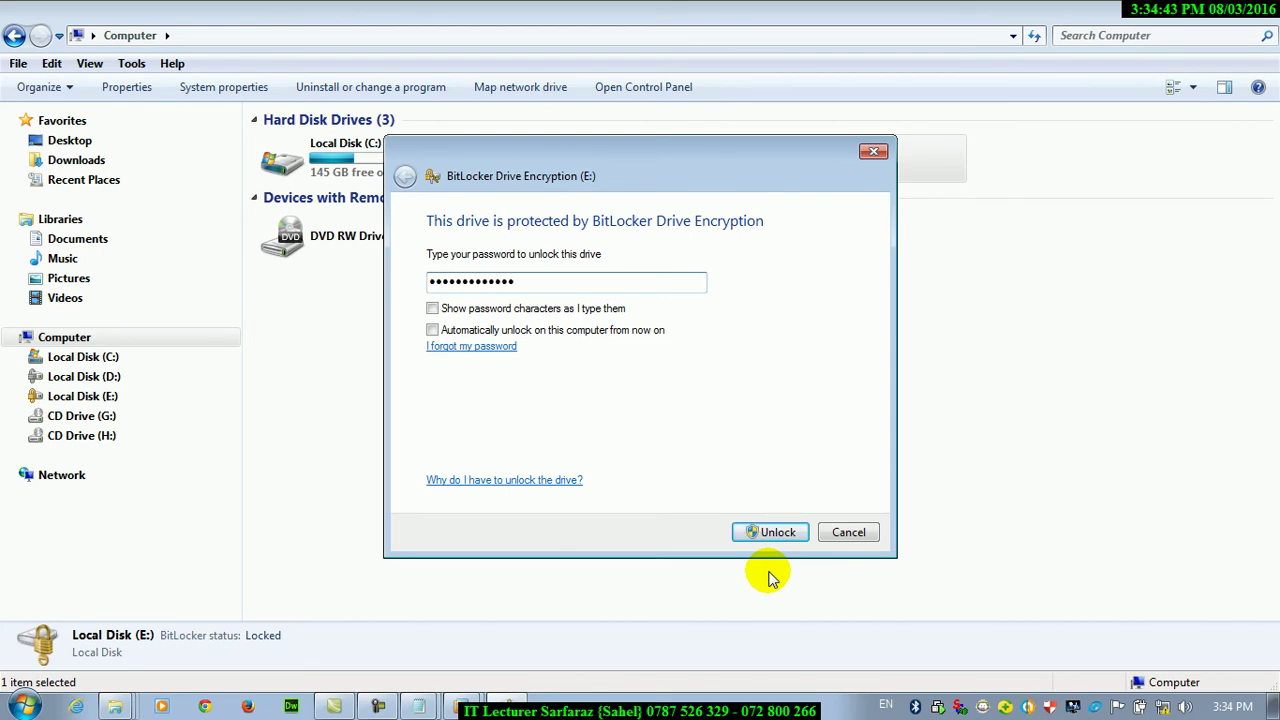
pyautogui.click(776, 532)
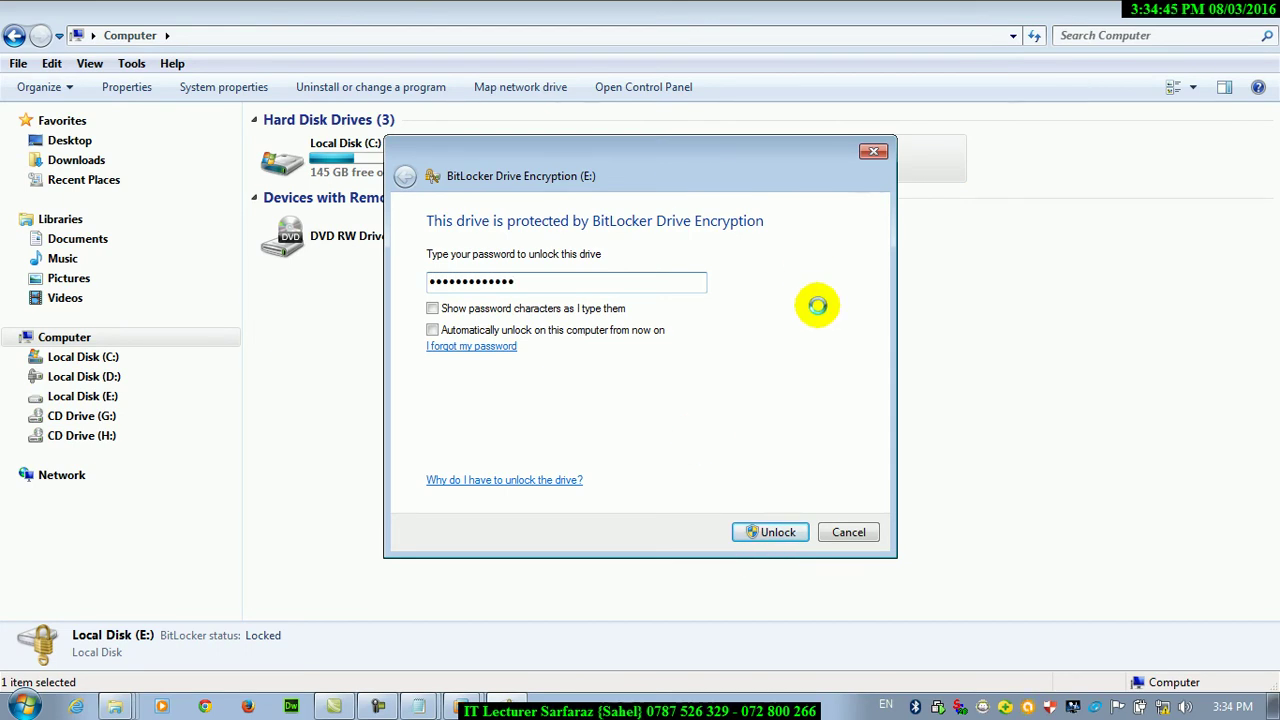
pyautogui.doubleClick(795, 170)
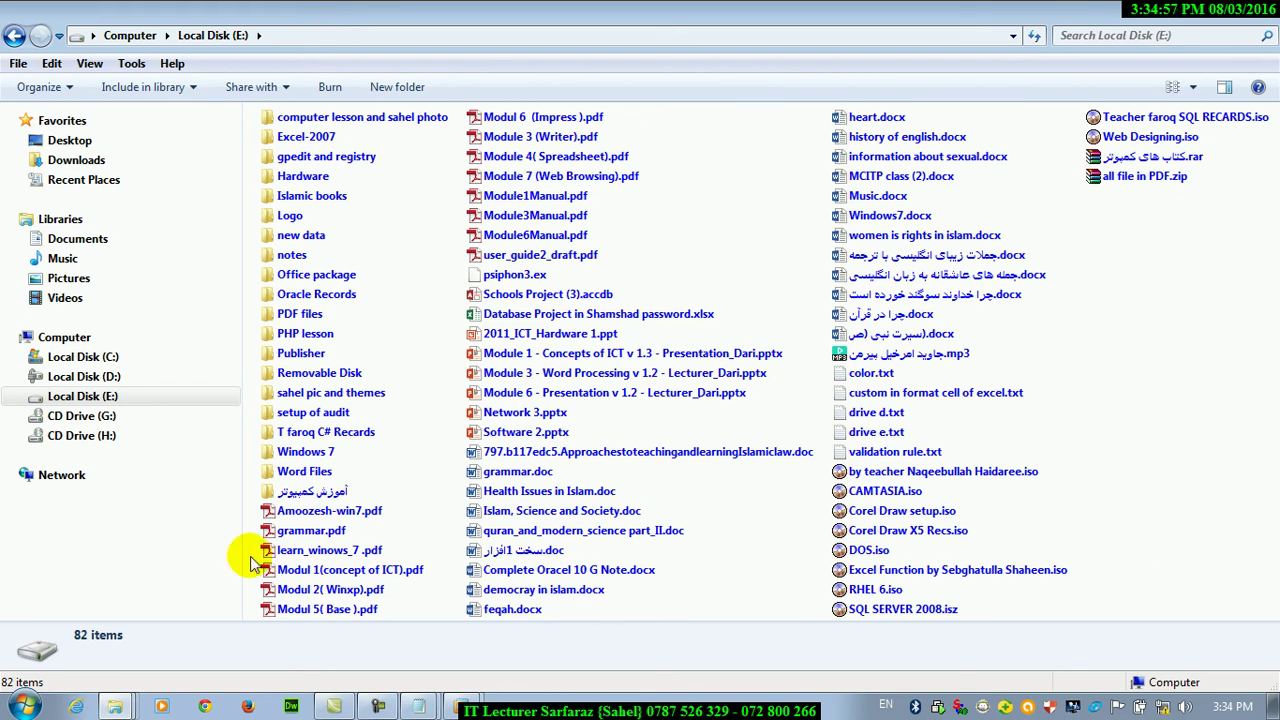
pyautogui.click(80, 357)
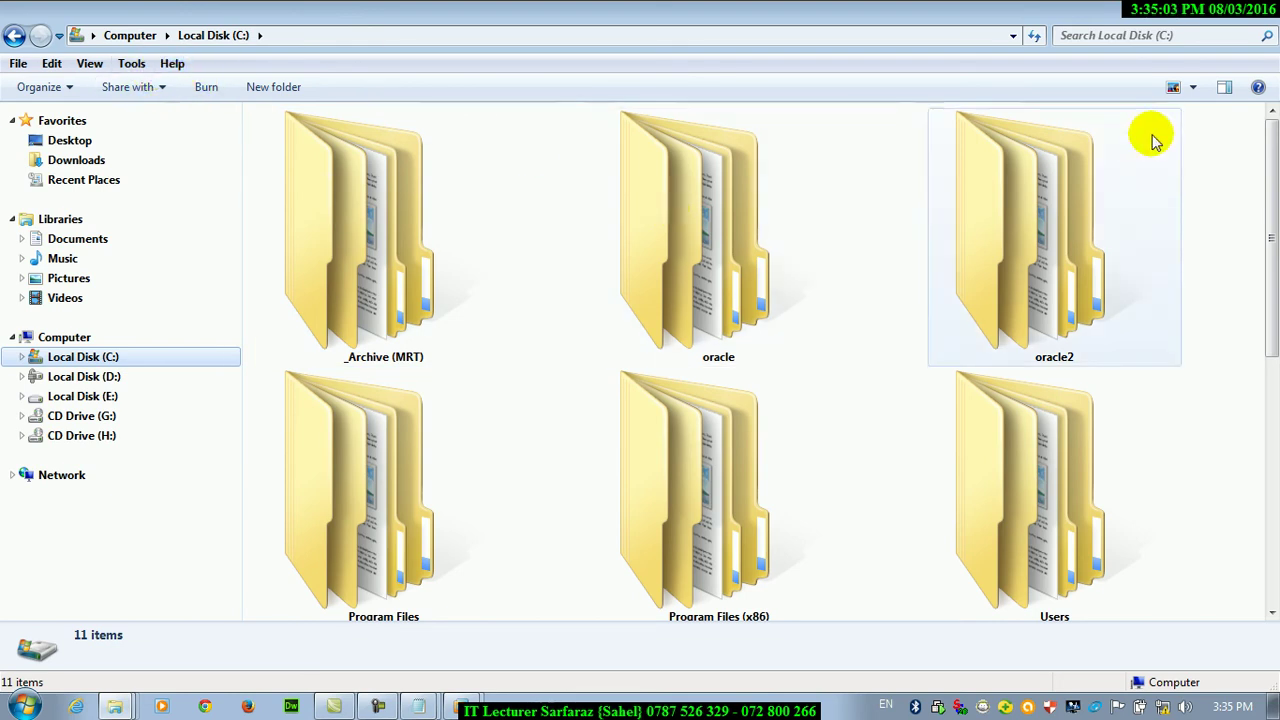
# Switch Local Disk (C:) to medium icons, then open Local Disk (E:)
pyautogui.click(1192, 87)
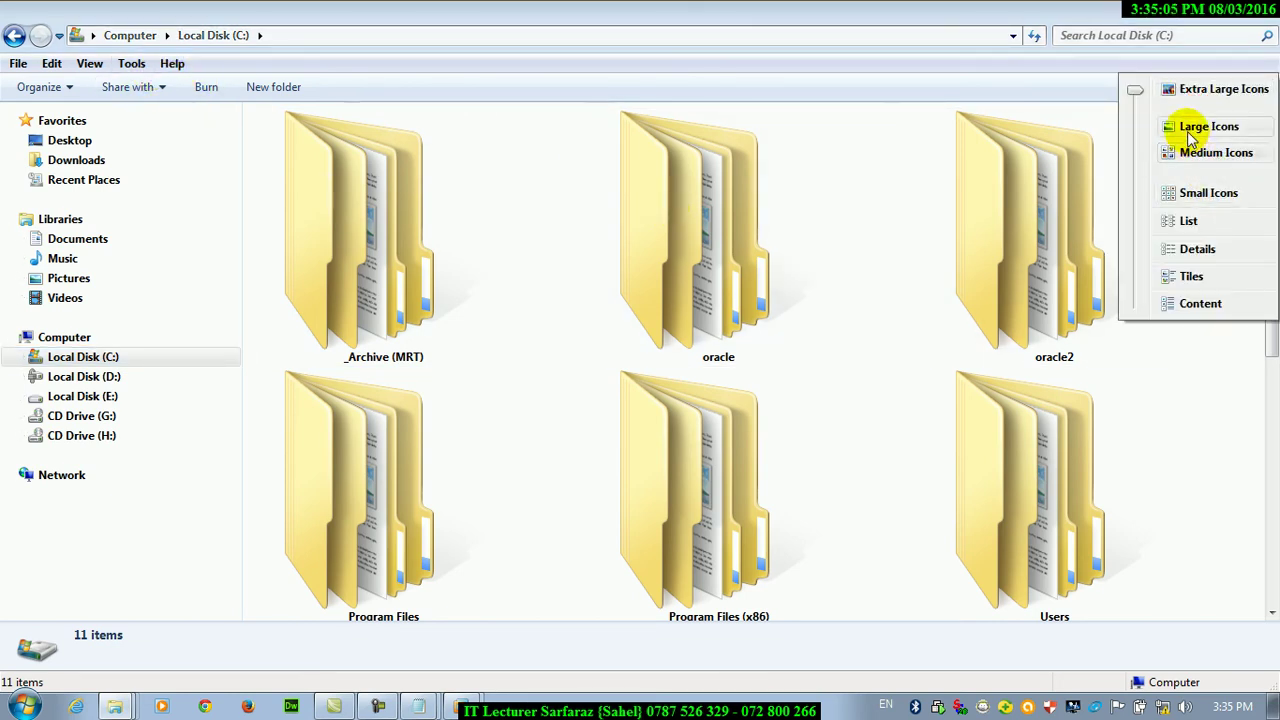
pyautogui.click(1192, 148)
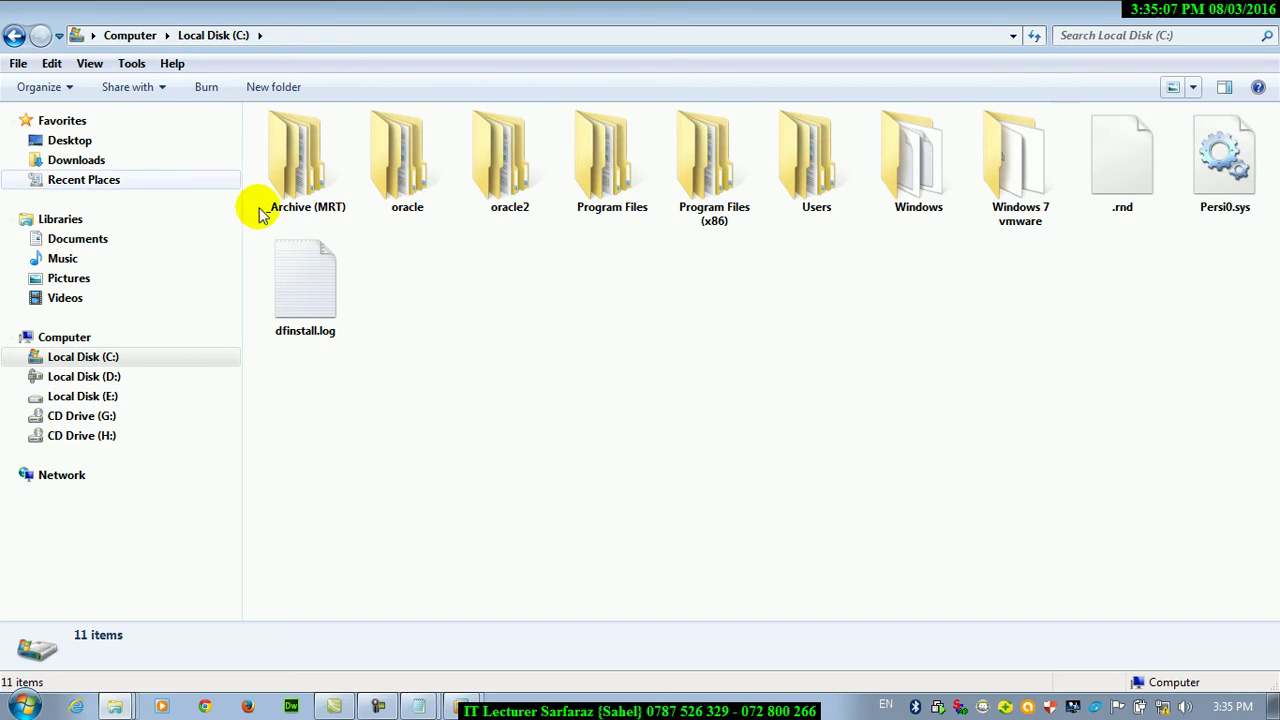
pyautogui.click(132, 63)
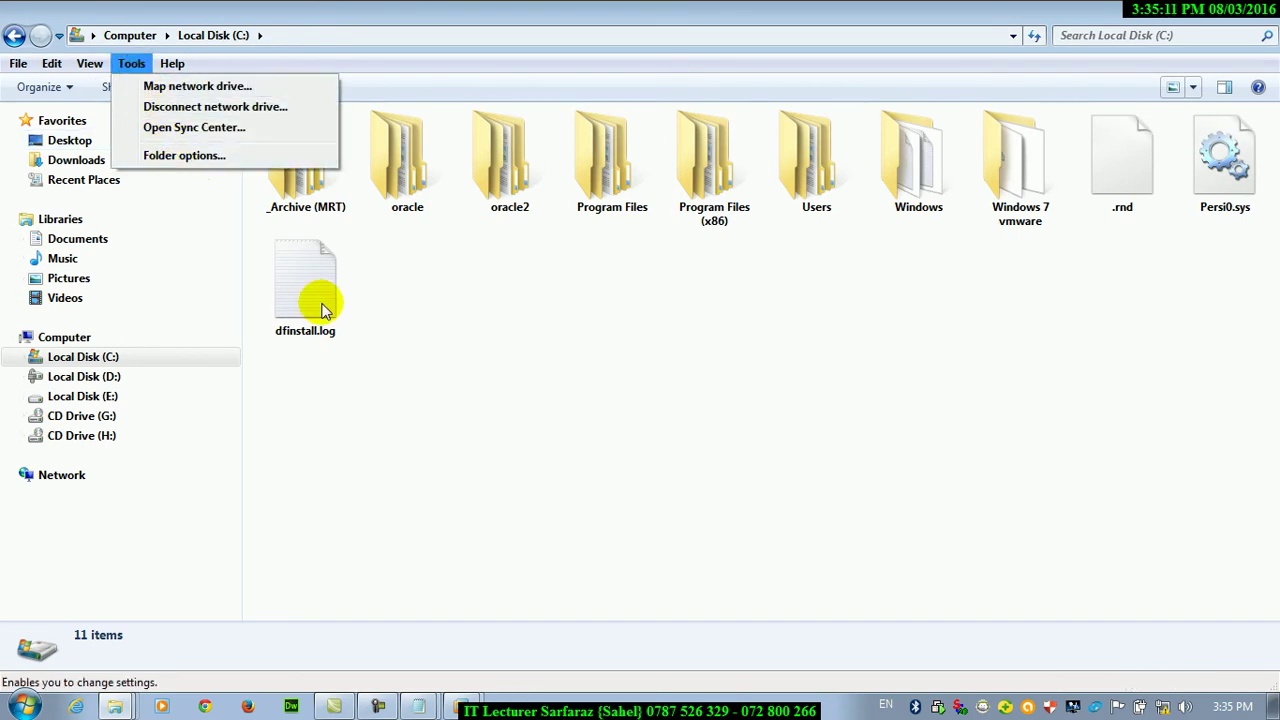
pyautogui.click(390, 335)
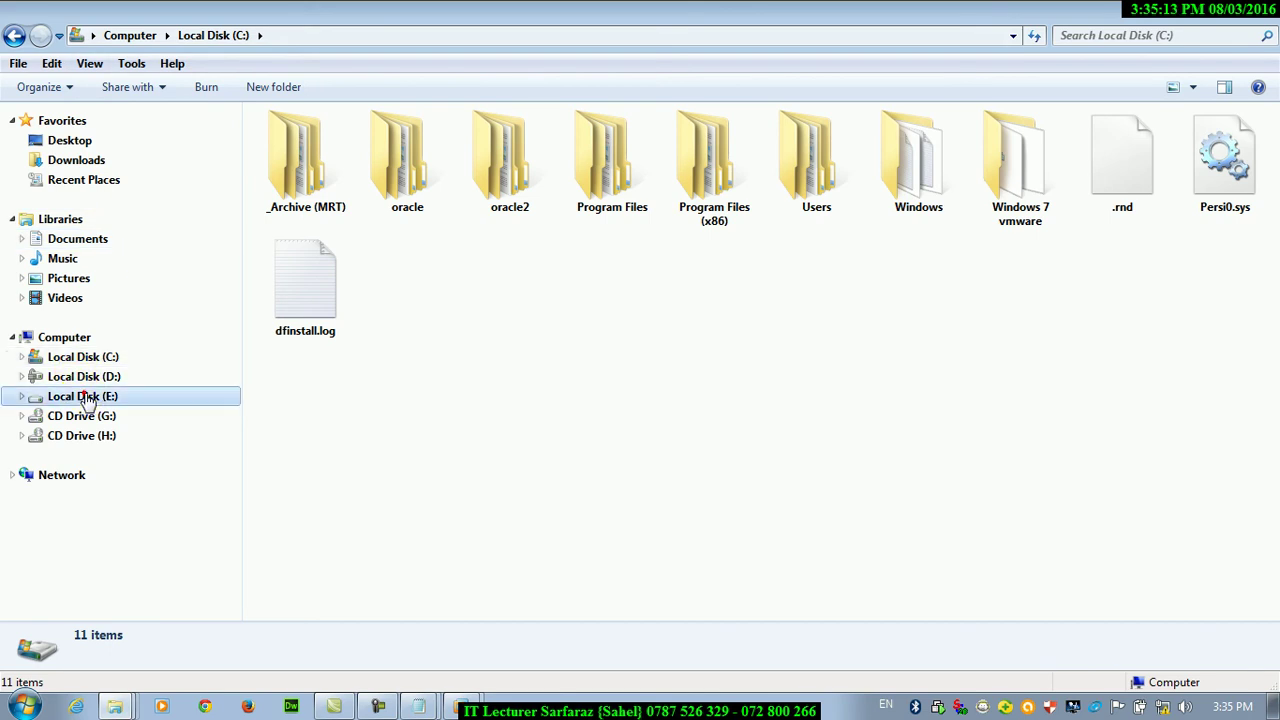
pyautogui.click(85, 396)
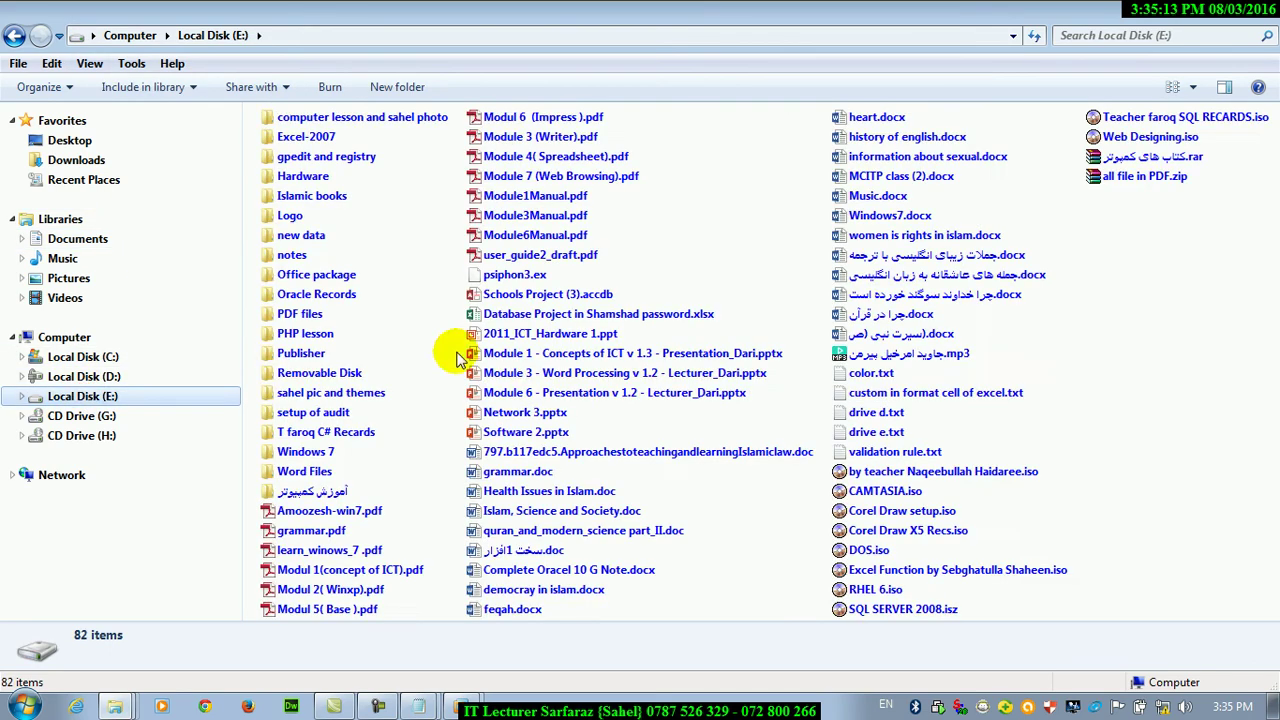
# Apply Local Disk (E:)'s list view to all similar folders using Folder Options' Apply to Folders
pyautogui.click(131, 63)
pyautogui.click(172, 154)
pyautogui.click(92, 115)
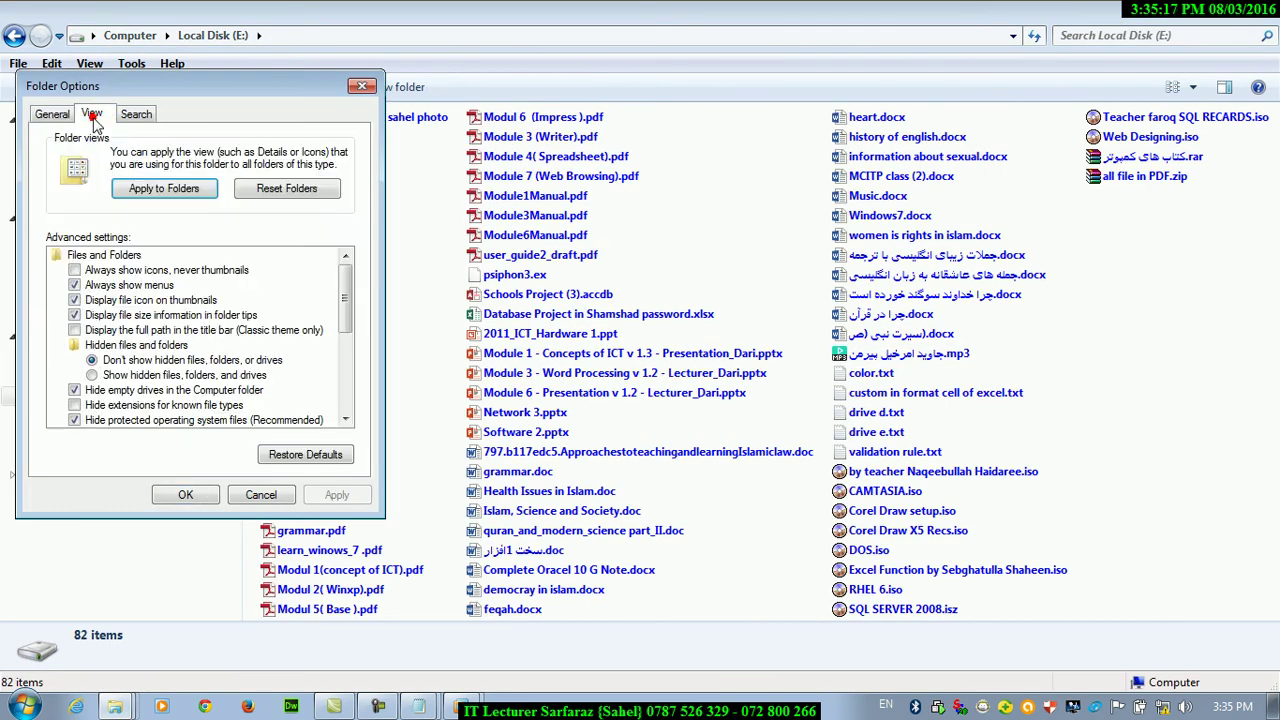
pyautogui.click(152, 192)
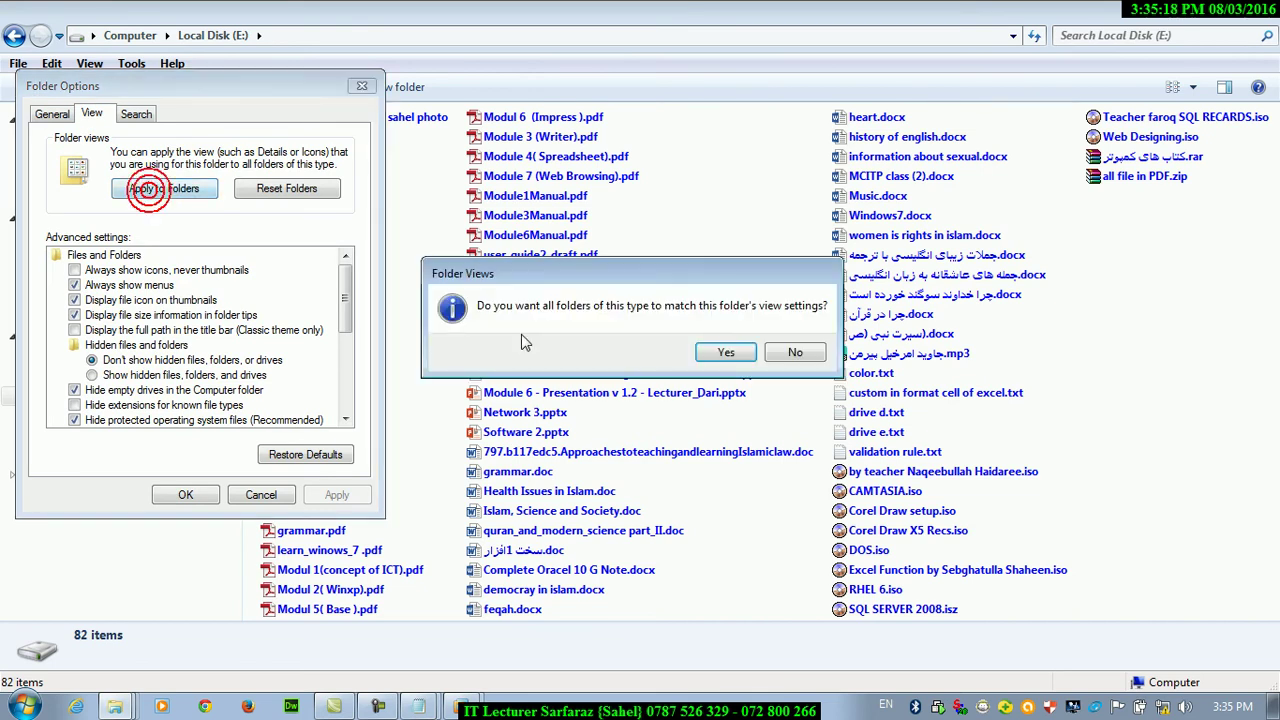
pyautogui.click(725, 348)
pyautogui.click(185, 494)
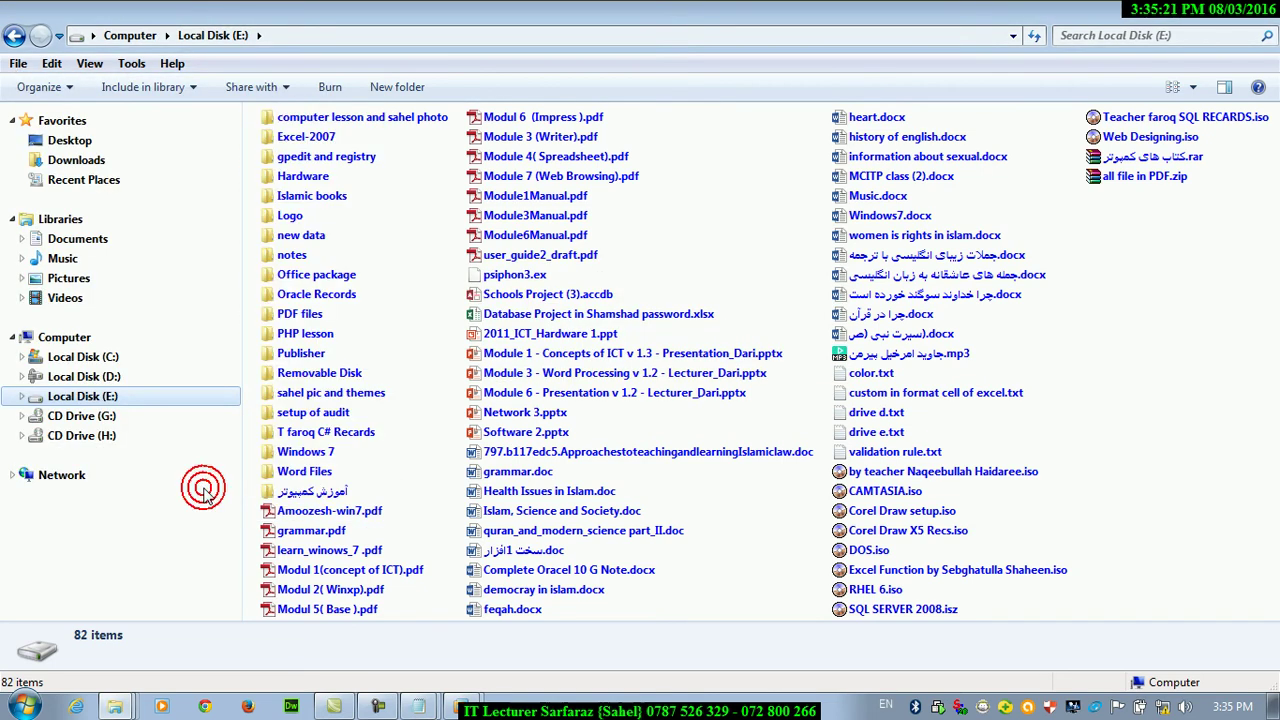
# Open a new Computer window and check drives E:, D: and C:, then close and reopen Computer
pyautogui.press('super+d')
pyautogui.press('super+e')
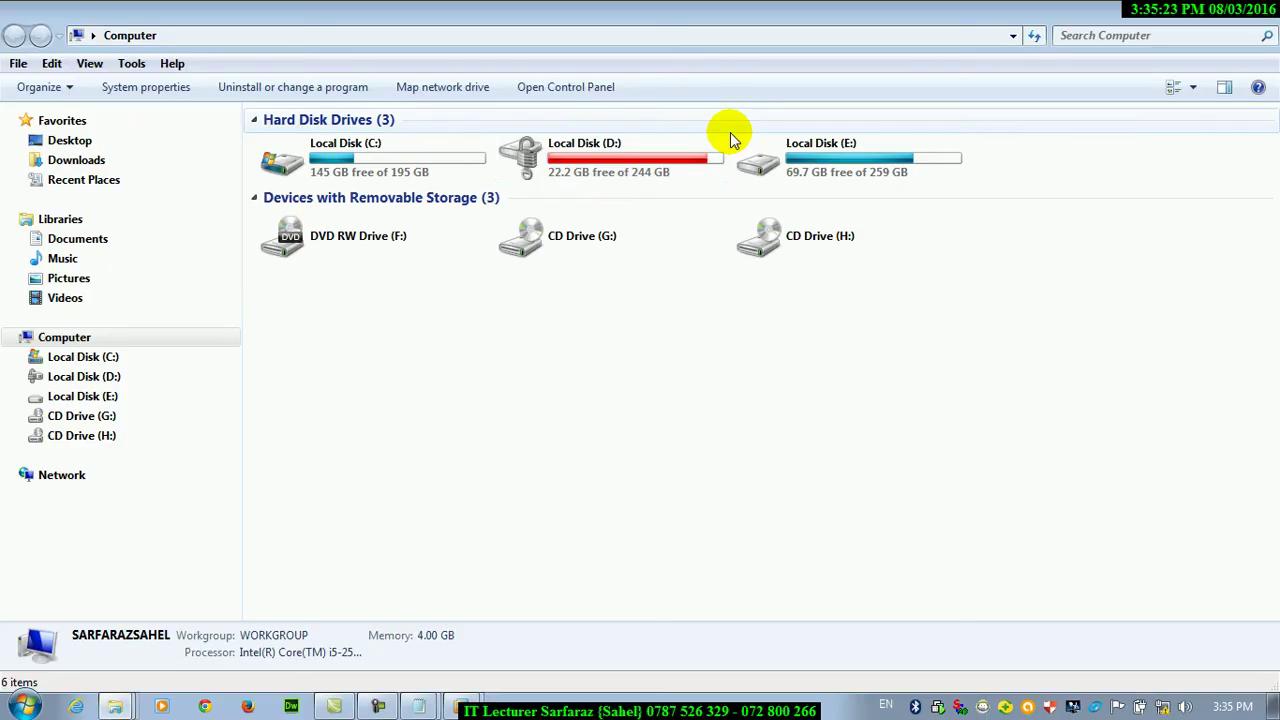
pyautogui.doubleClick(804, 158)
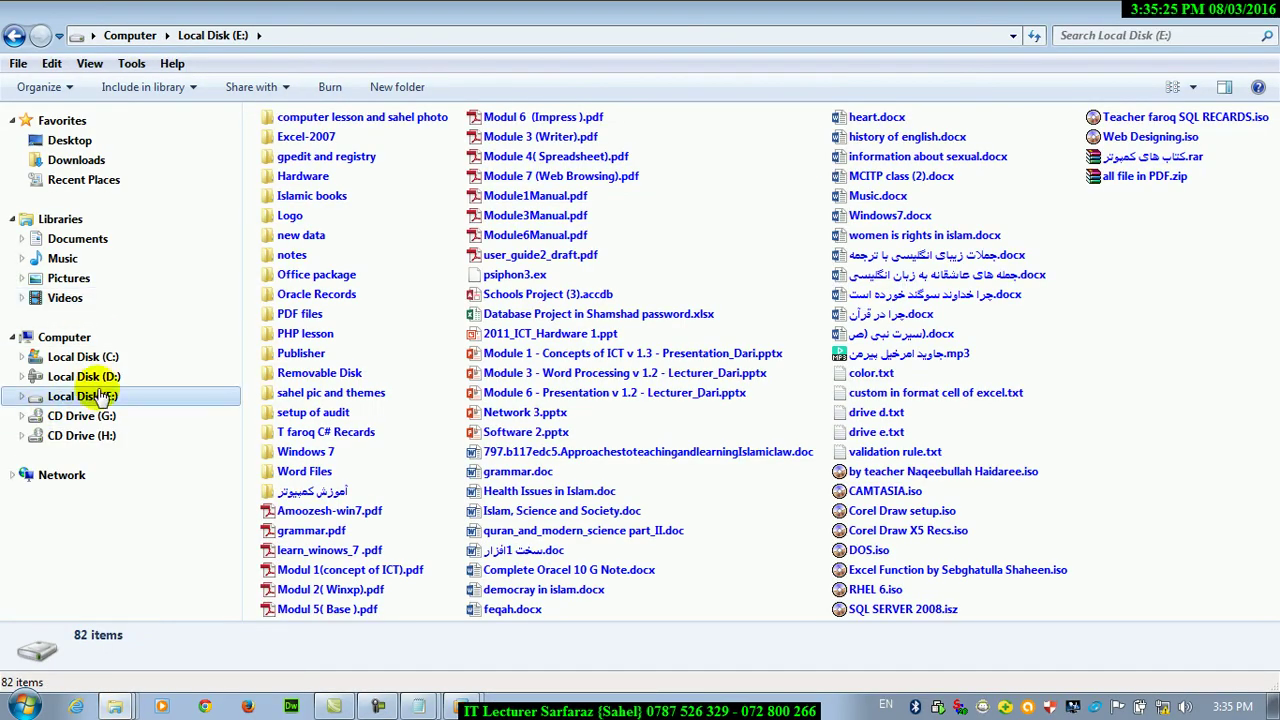
pyautogui.click(90, 377)
pyautogui.click(90, 357)
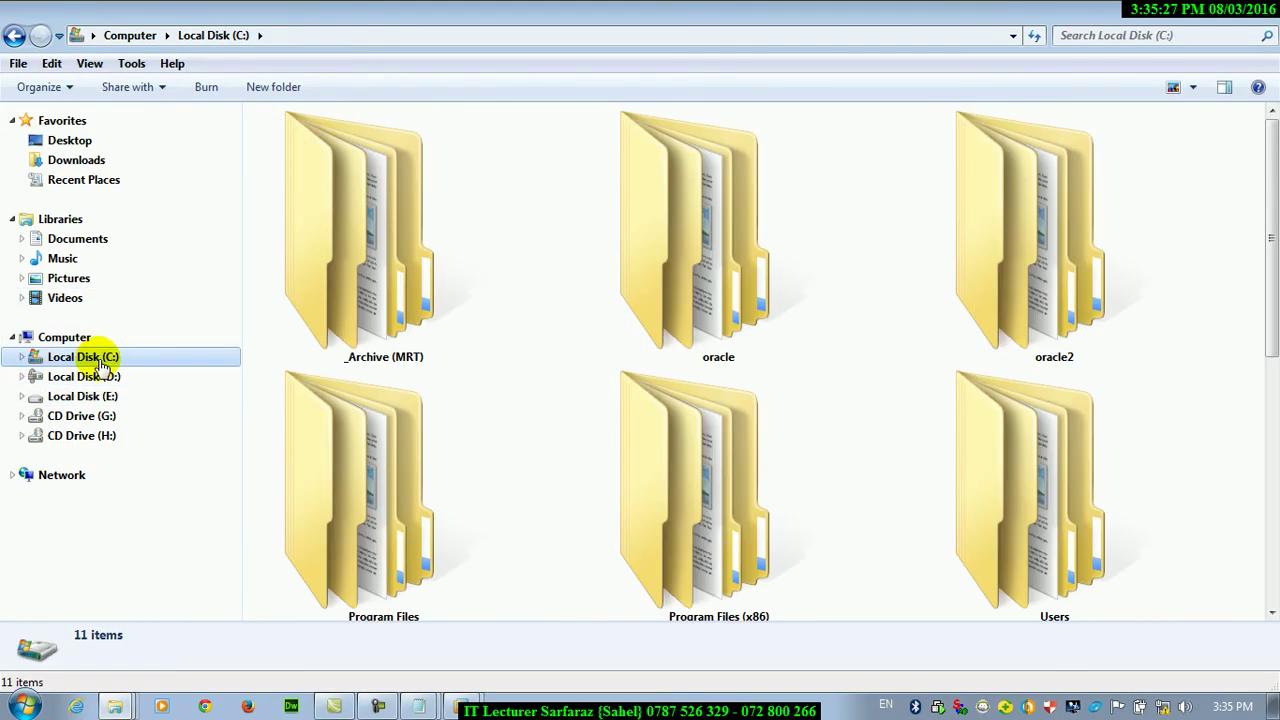
pyautogui.click(1255, 10)
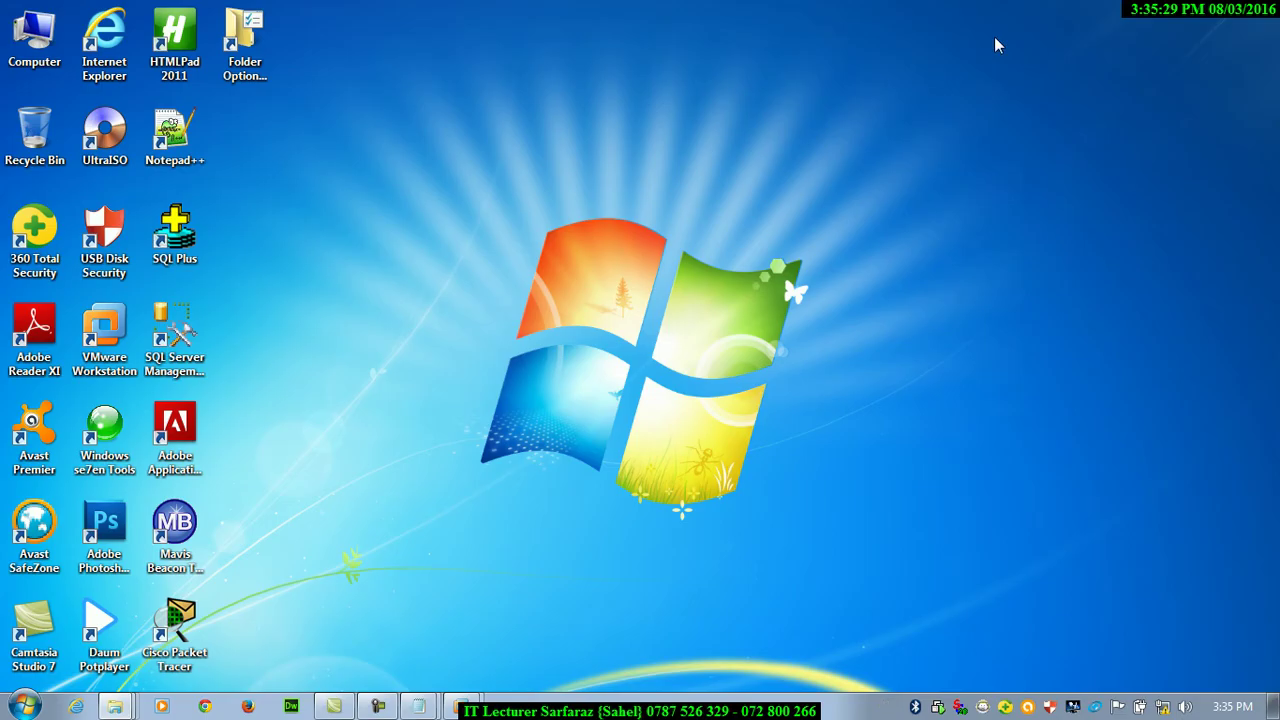
pyautogui.doubleClick(34, 38)
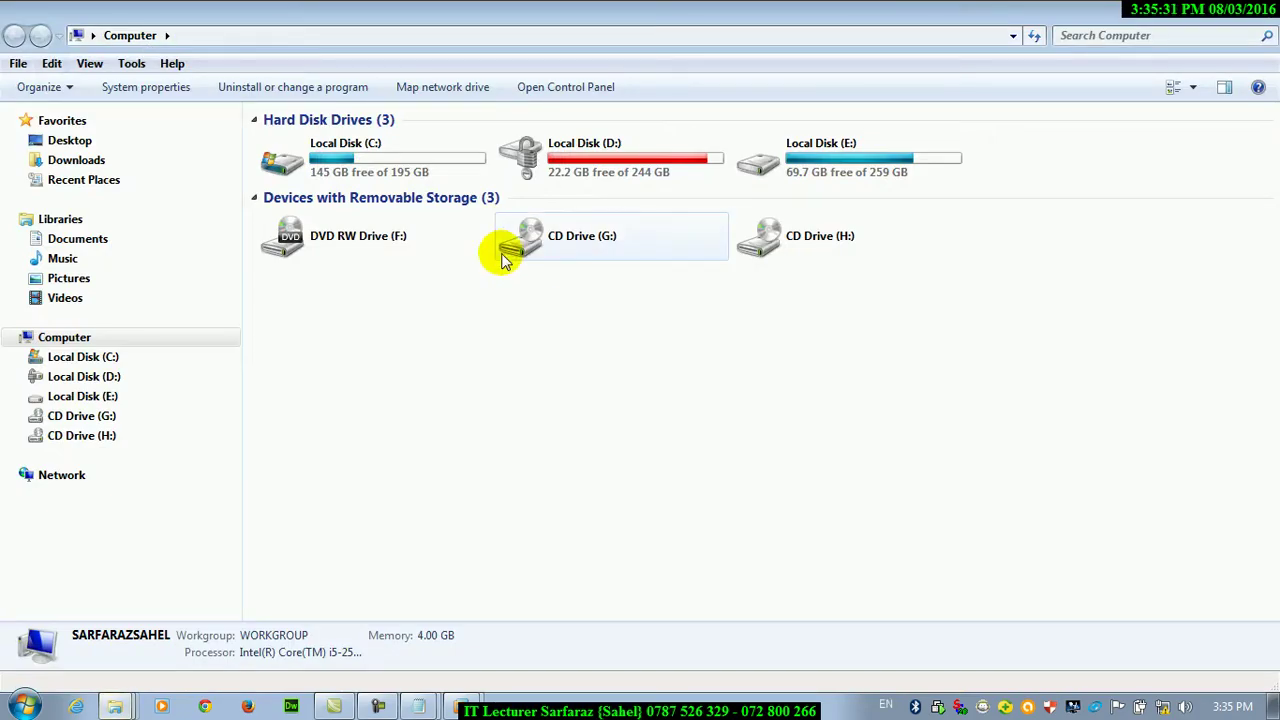
# Open Local Disk (C:), briefly entering the _Archive (MRT) folder and coming back
pyautogui.click(350, 168)
pyautogui.doubleClick(350, 168)
pyautogui.doubleClick(349, 160)
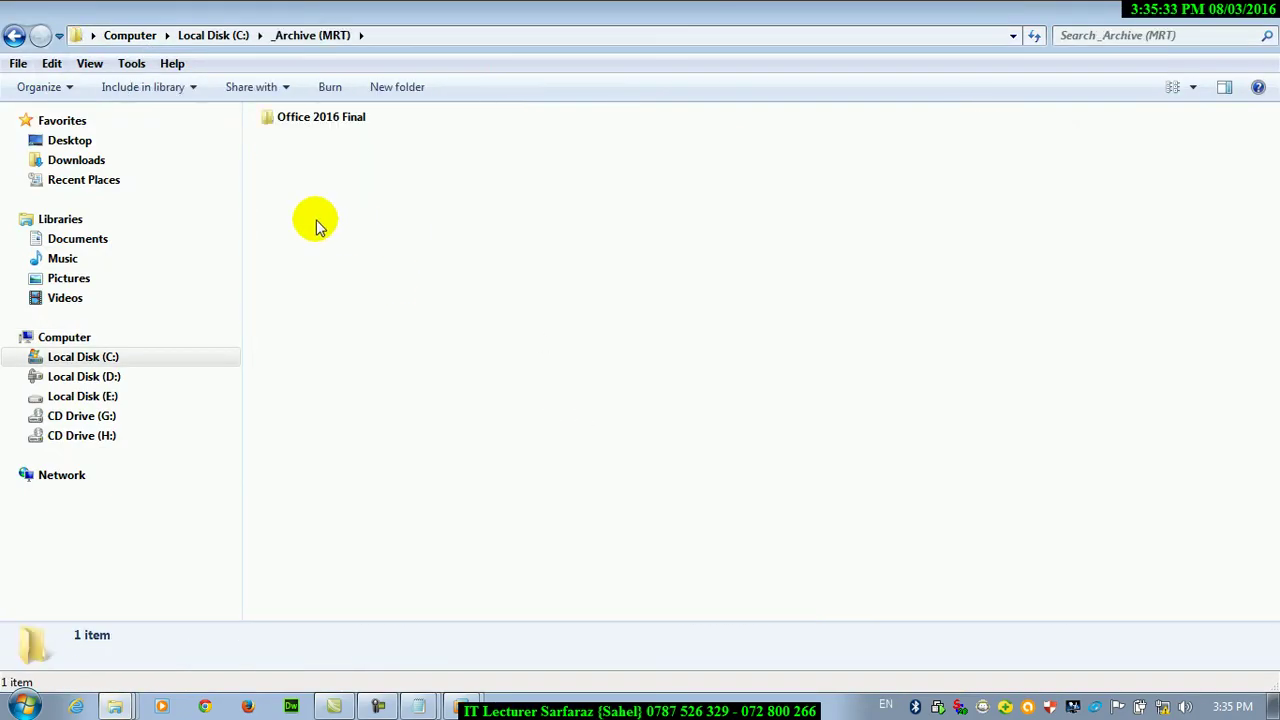
pyautogui.press('BackSpace')
pyautogui.scroll(-5, 315, 227)
# Switch Local Disk (C:) to large icons, then extra large icons, and return to Computer
pyautogui.click(1193, 88)
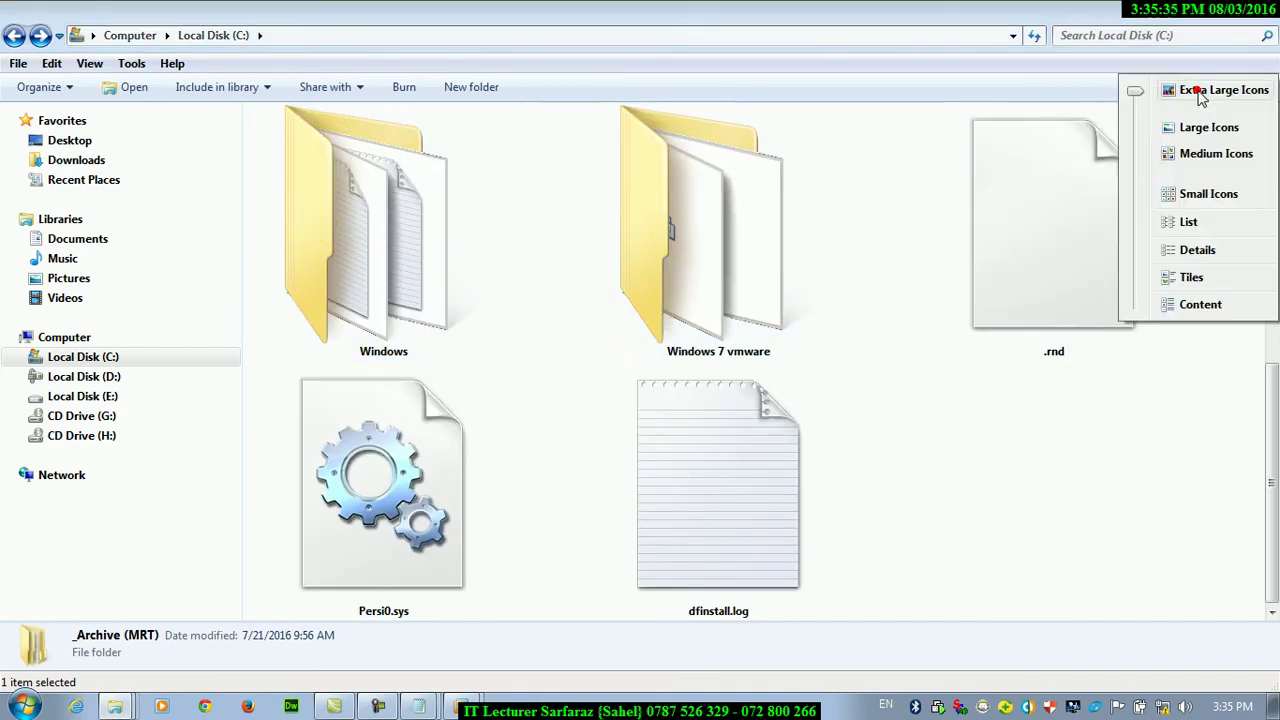
pyautogui.click(1180, 129)
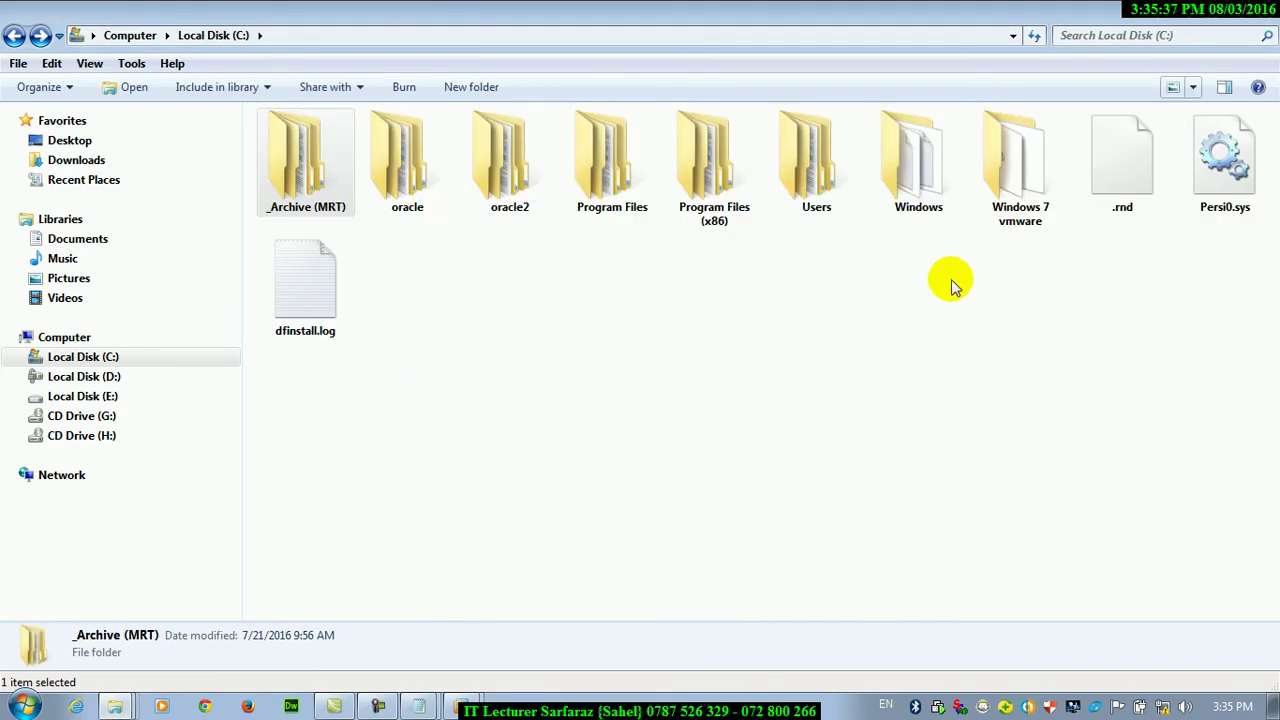
pyautogui.click(1190, 90)
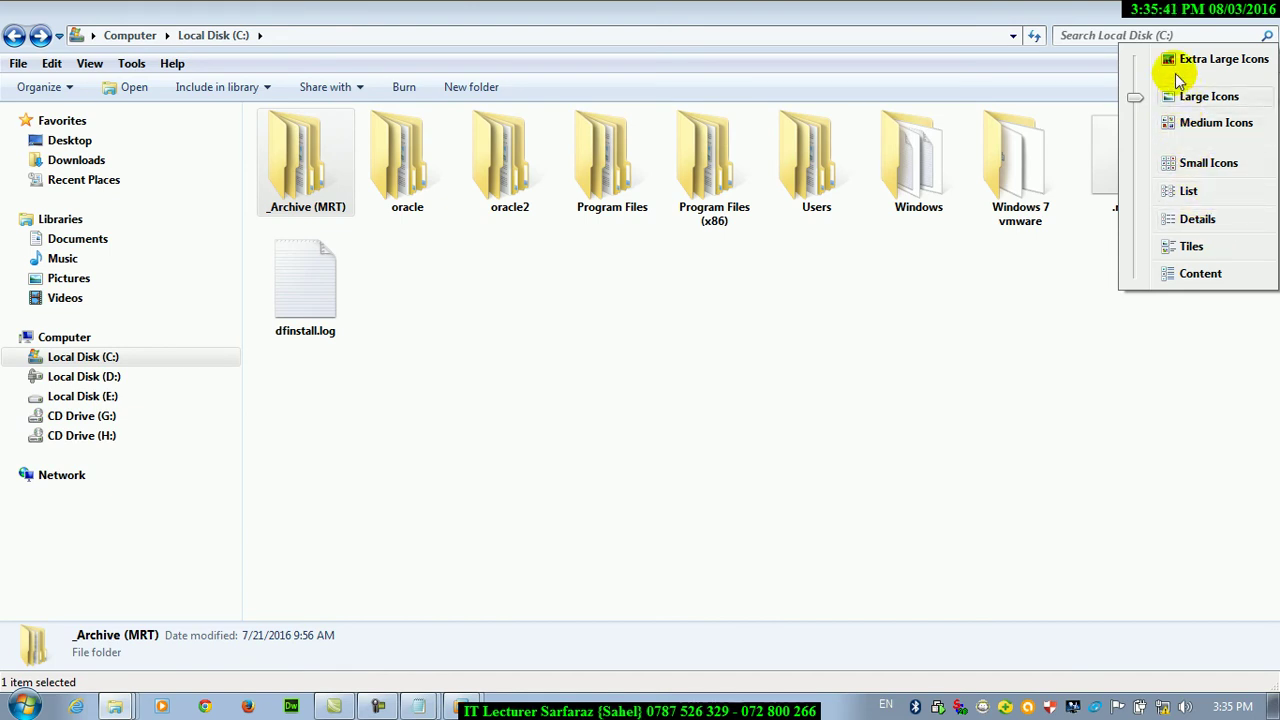
pyautogui.click(1175, 62)
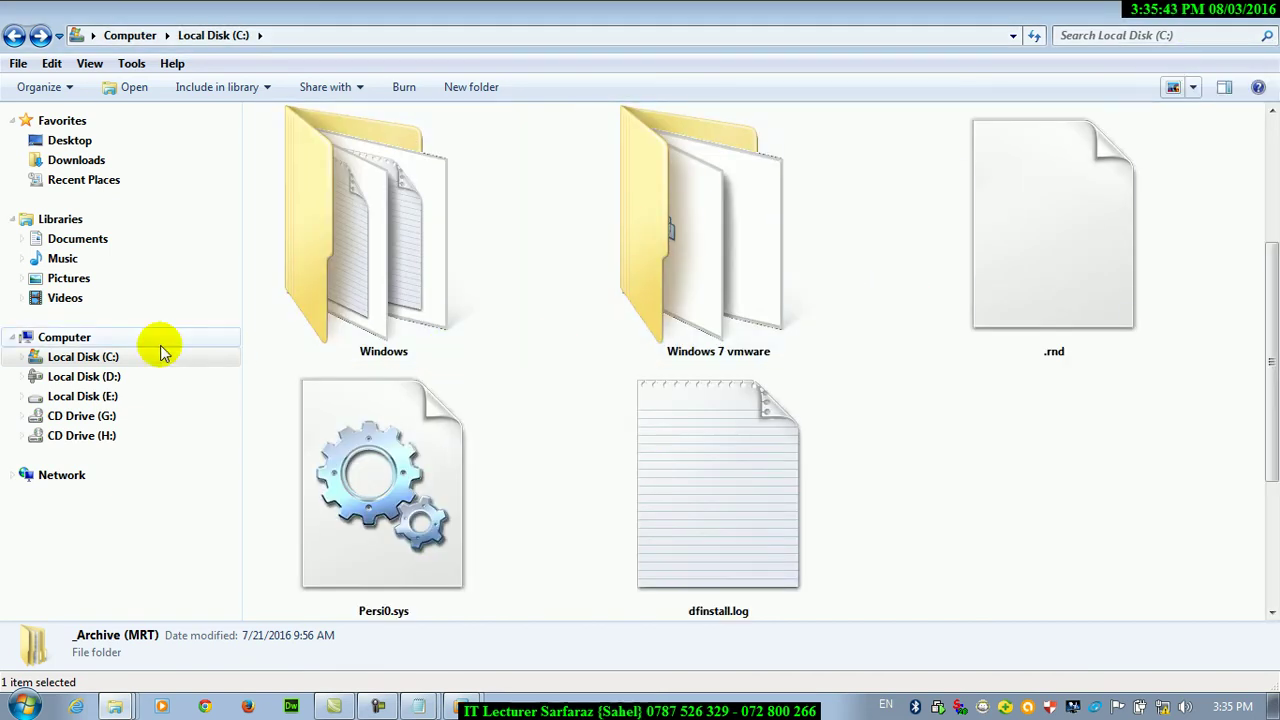
pyautogui.click(64, 337)
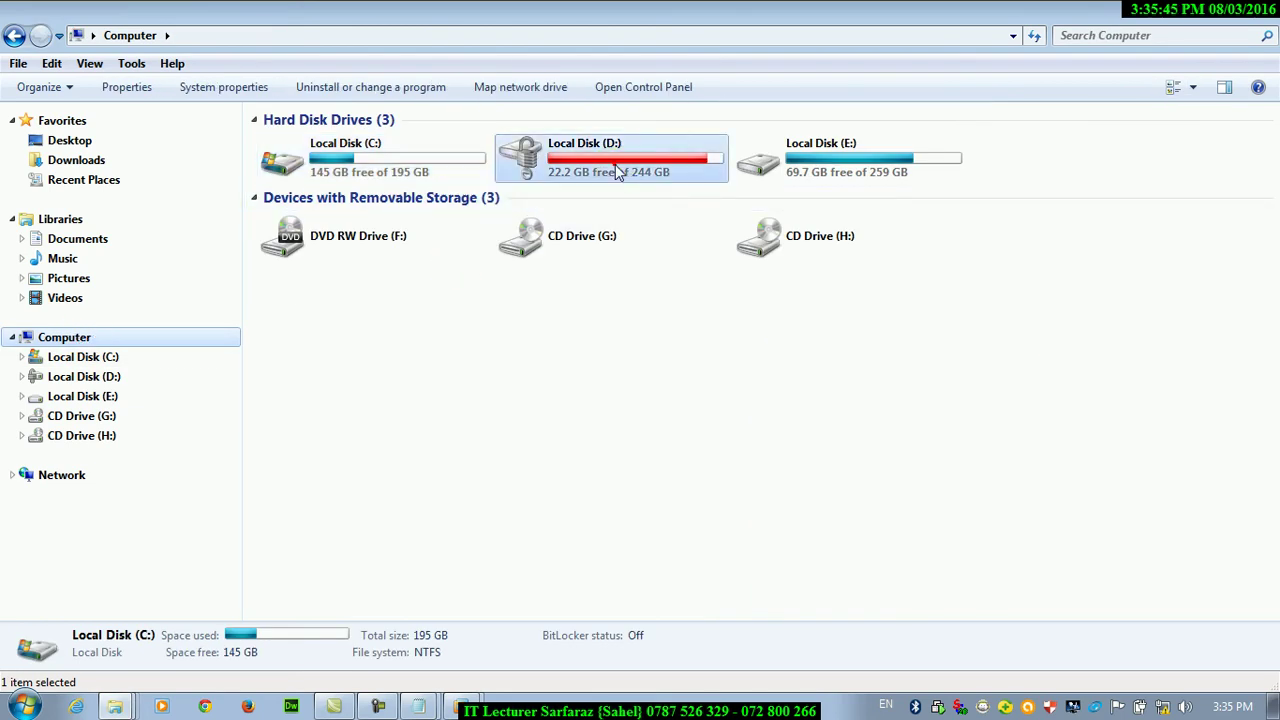
# Open Local Disk (D:) and apply its view to all similar folders in Folder Options
pyautogui.doubleClick(618, 173)
pyautogui.click(143, 68)
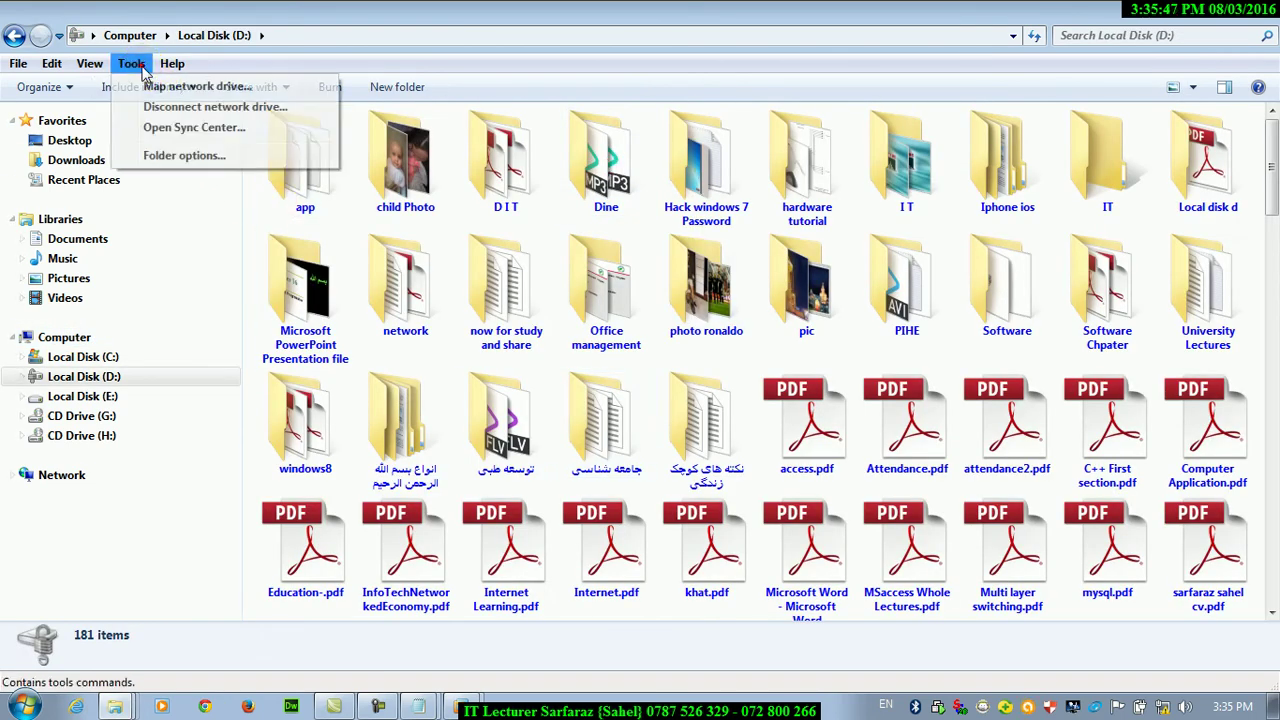
pyautogui.click(184, 156)
pyautogui.click(92, 114)
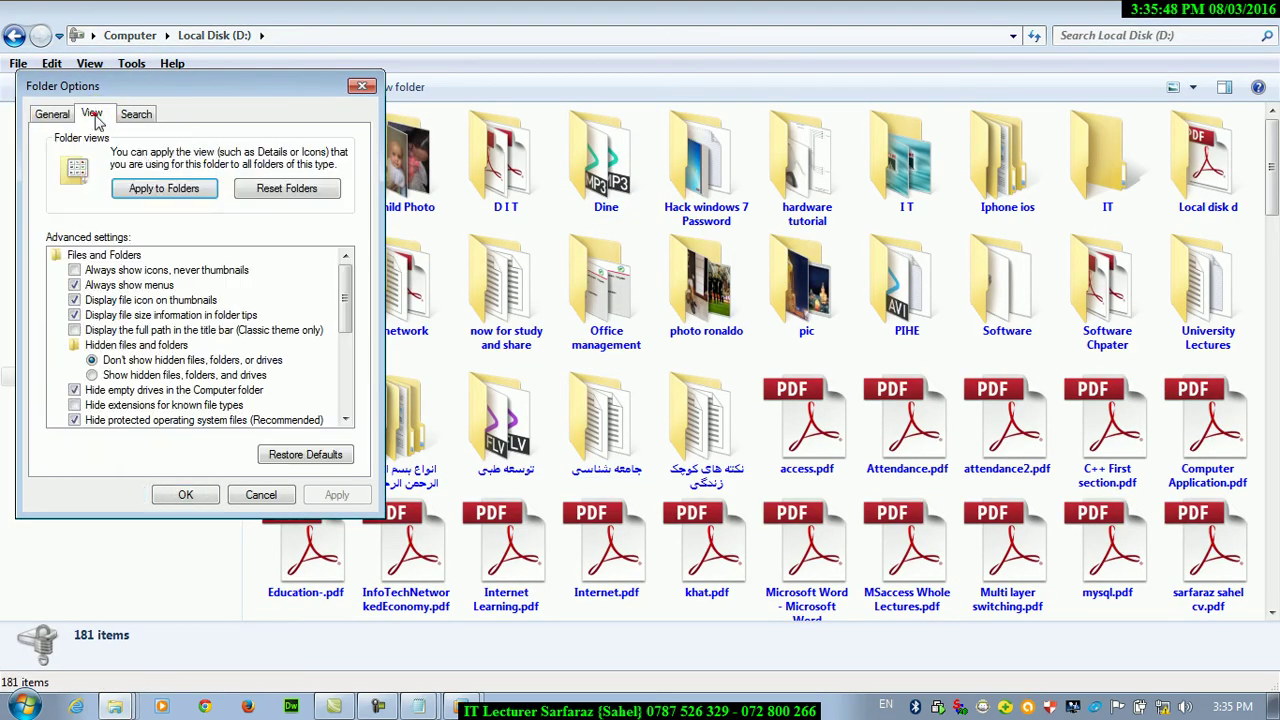
pyautogui.click(184, 192)
pyautogui.click(722, 350)
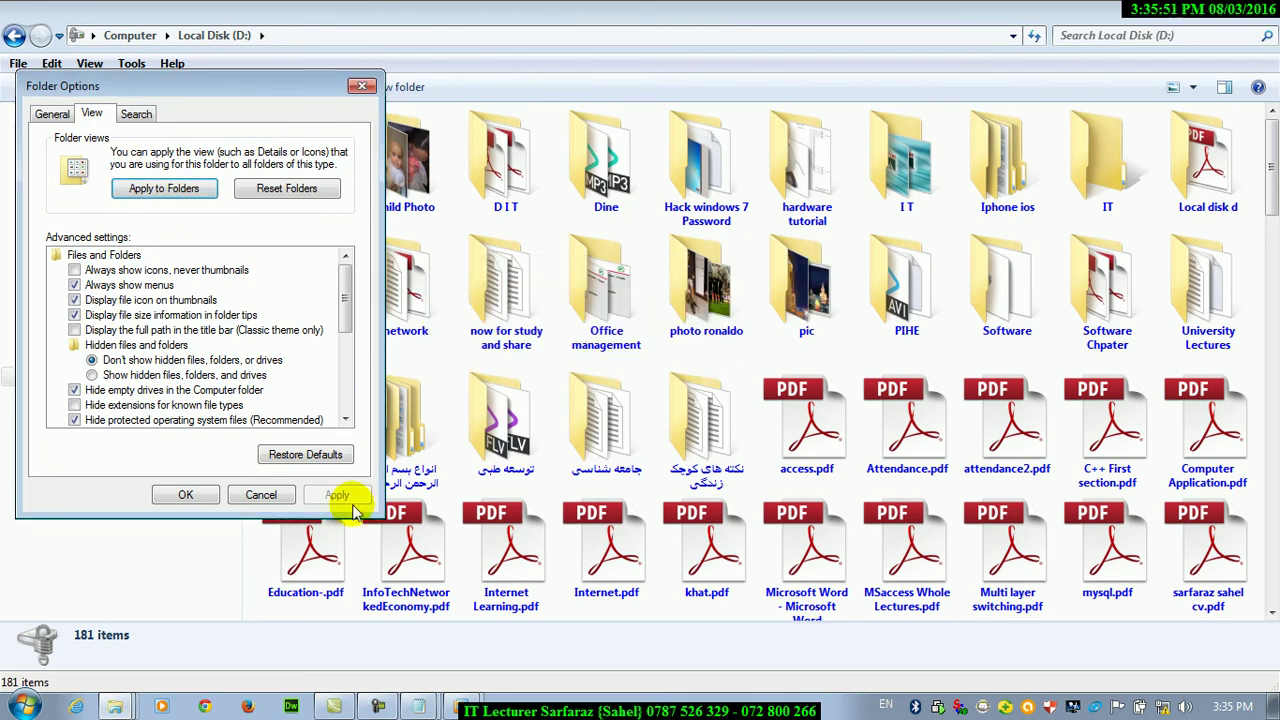
# Reset all folders to the default view, close Folder Options, and open Local Disk (C:)
pyautogui.click(268, 192)
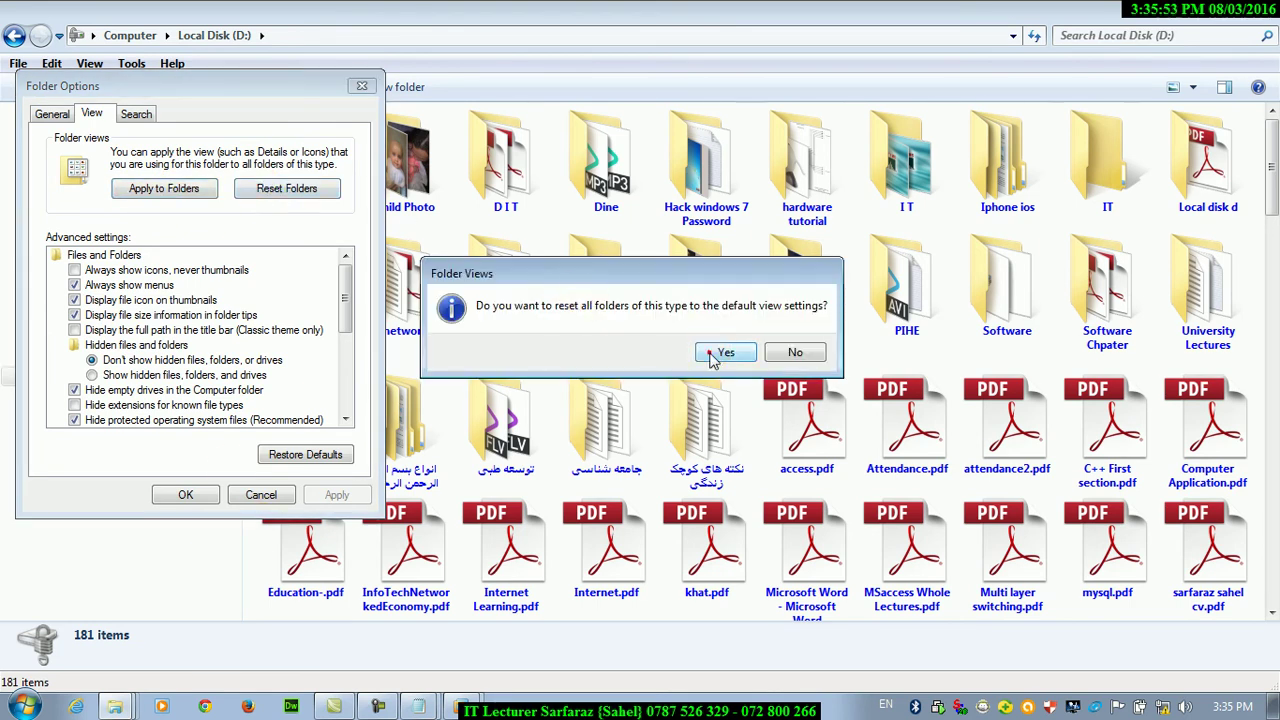
pyautogui.click(722, 352)
pyautogui.click(186, 494)
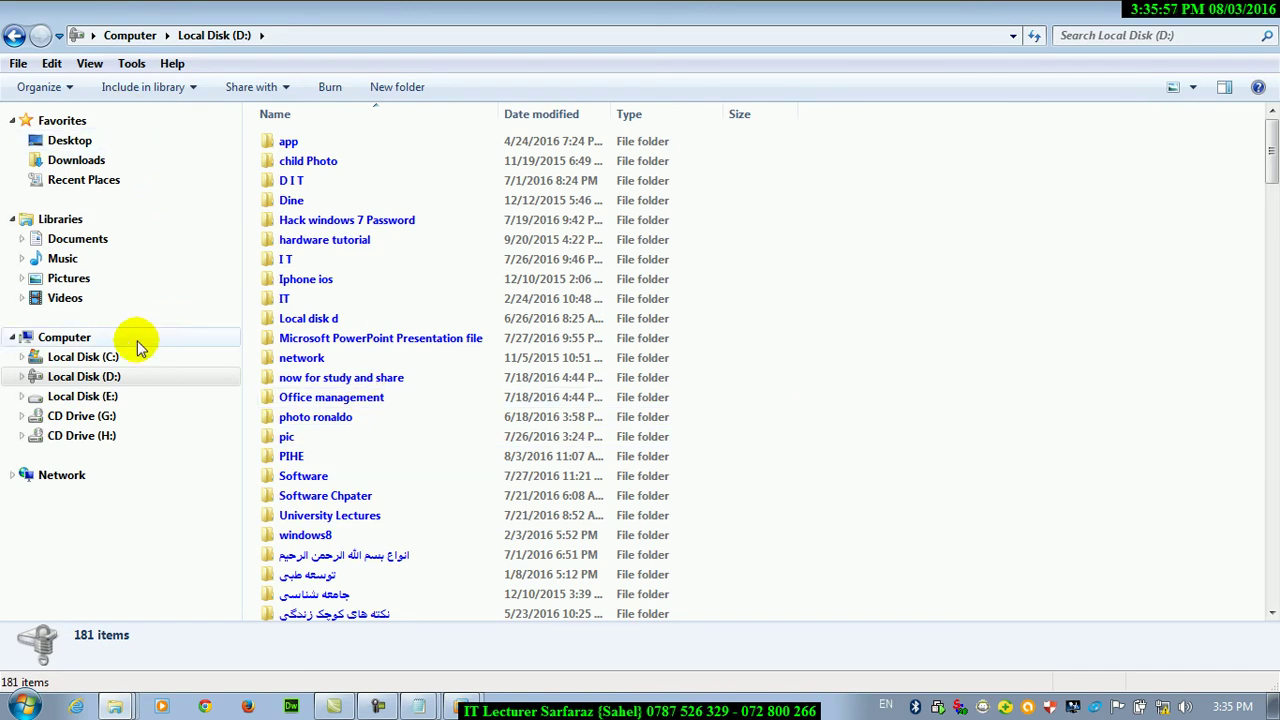
pyautogui.click(104, 357)
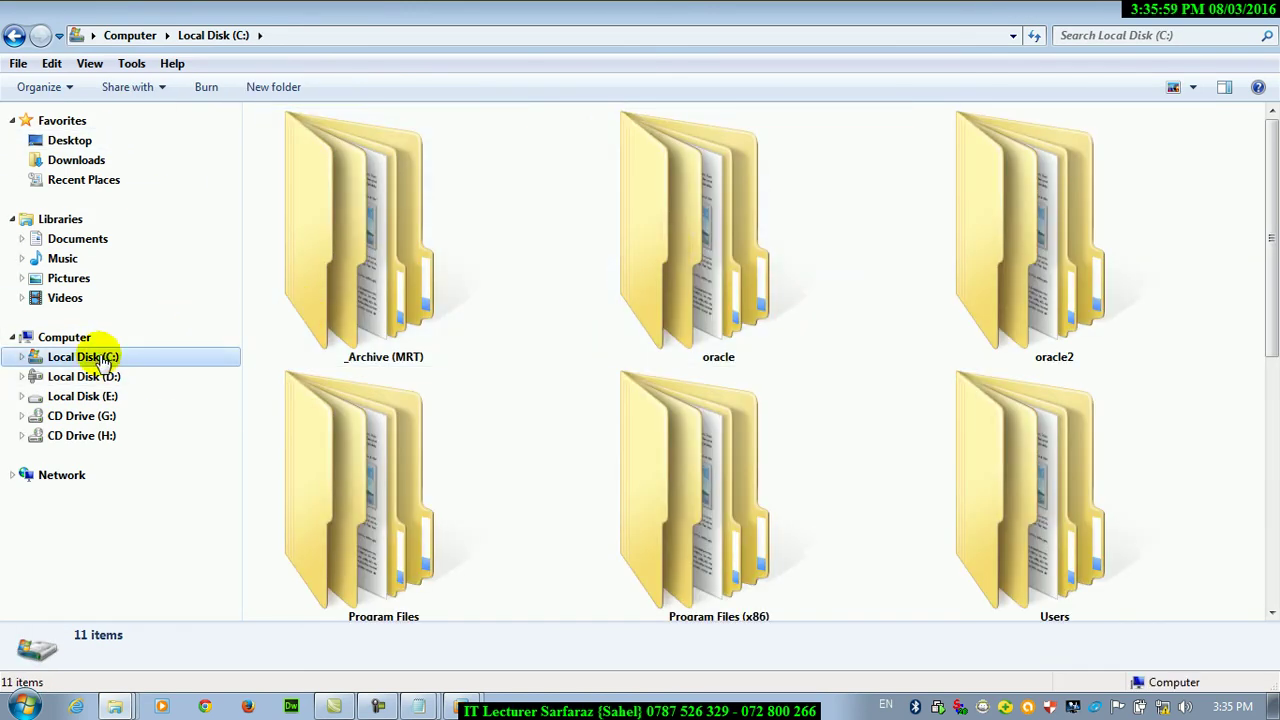
# Open Local Disk (D:) and apply its current view to all similar folders
pyautogui.click(100, 376)
pyautogui.click(131, 63)
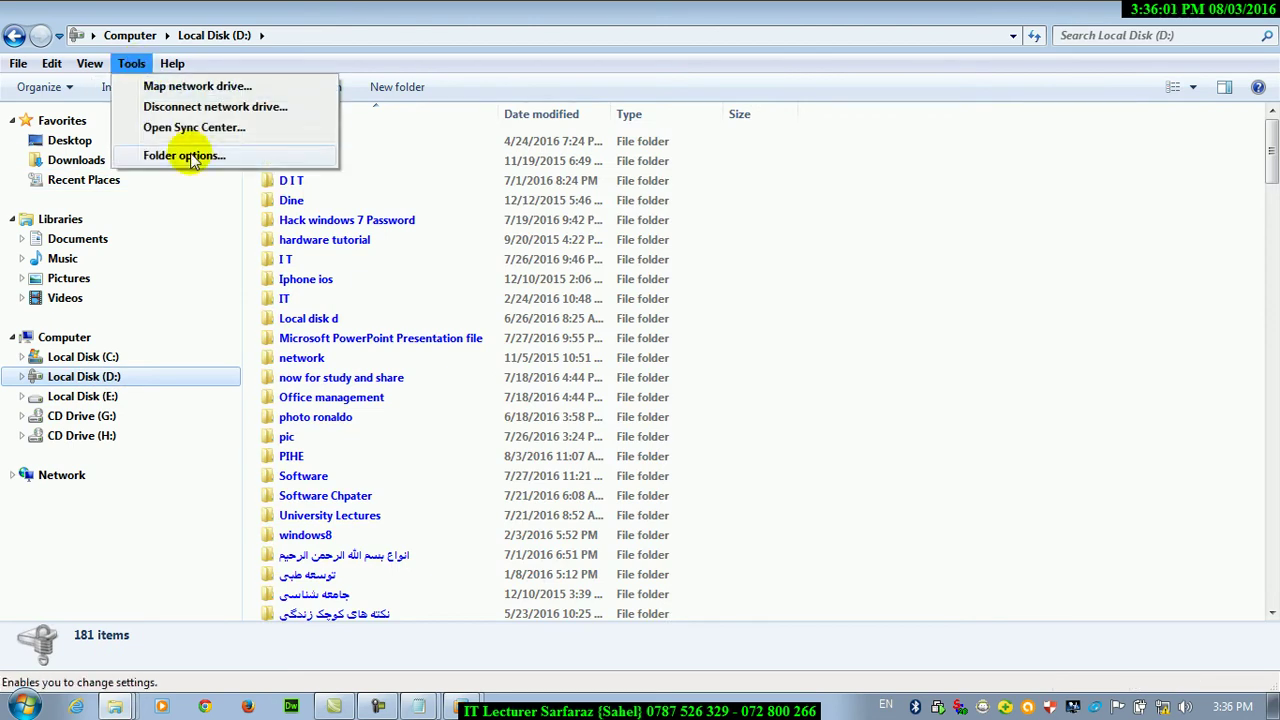
pyautogui.click(190, 156)
pyautogui.click(92, 115)
pyautogui.click(163, 190)
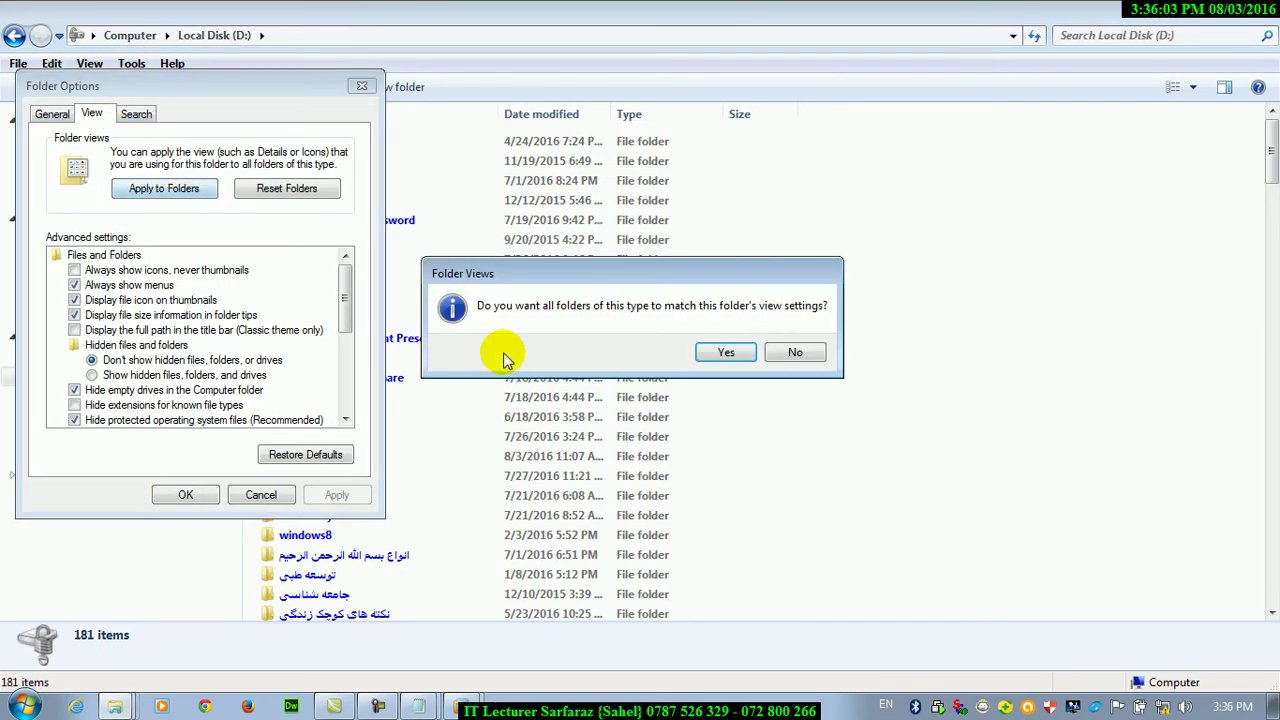
pyautogui.click(728, 352)
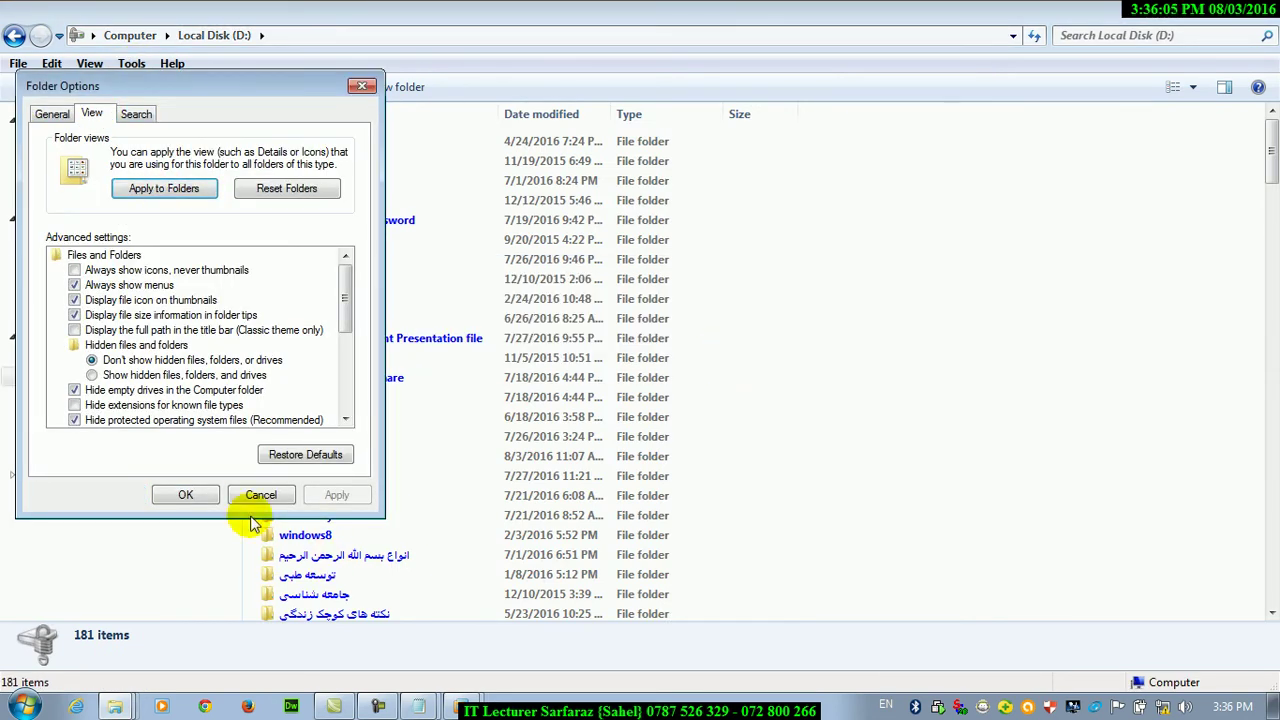
pyautogui.click(186, 494)
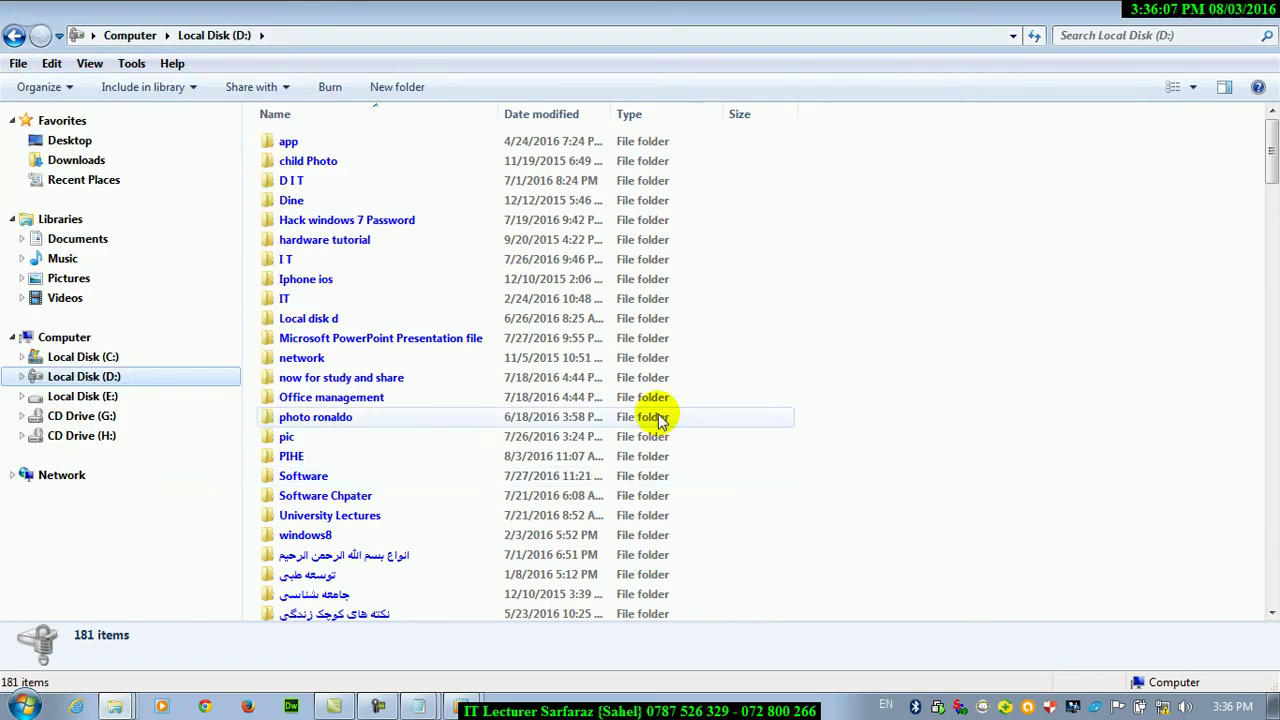
# Set Local Disk (D:) to extra large icons, apply that view to all folders, and return to Computer
pyautogui.click(1193, 90)
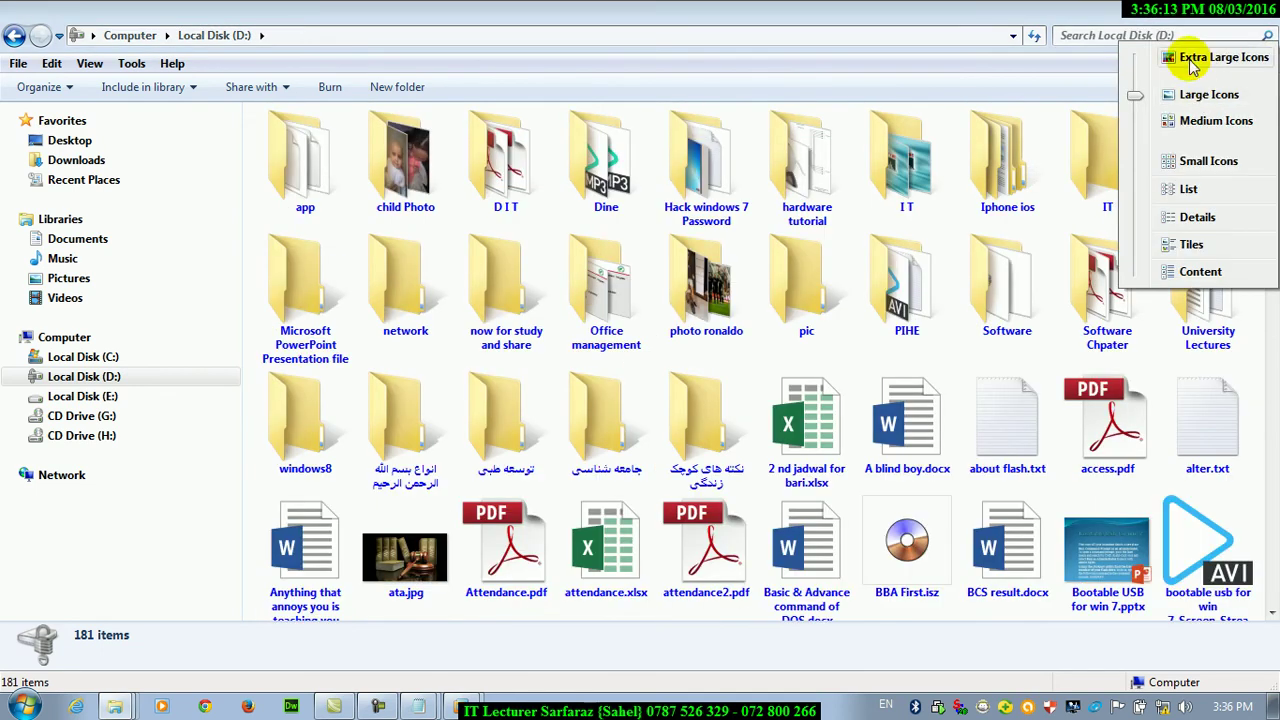
pyautogui.click(1215, 57)
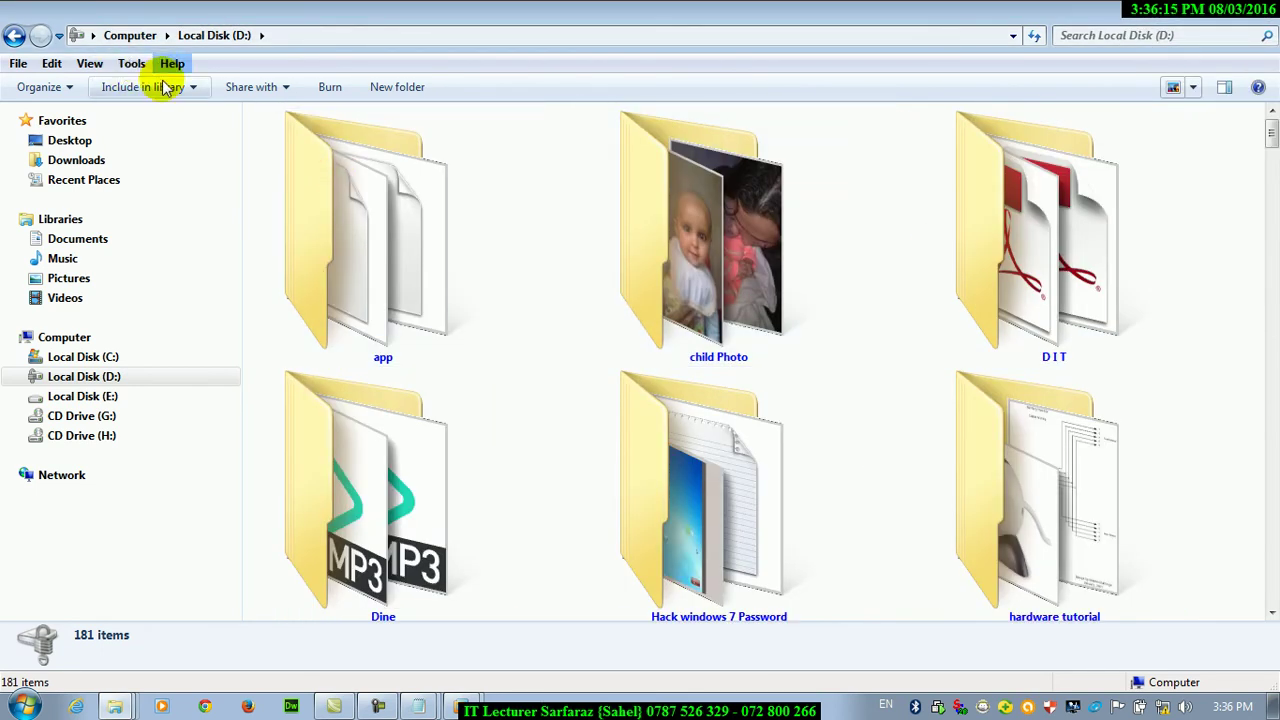
pyautogui.click(131, 63)
pyautogui.click(186, 152)
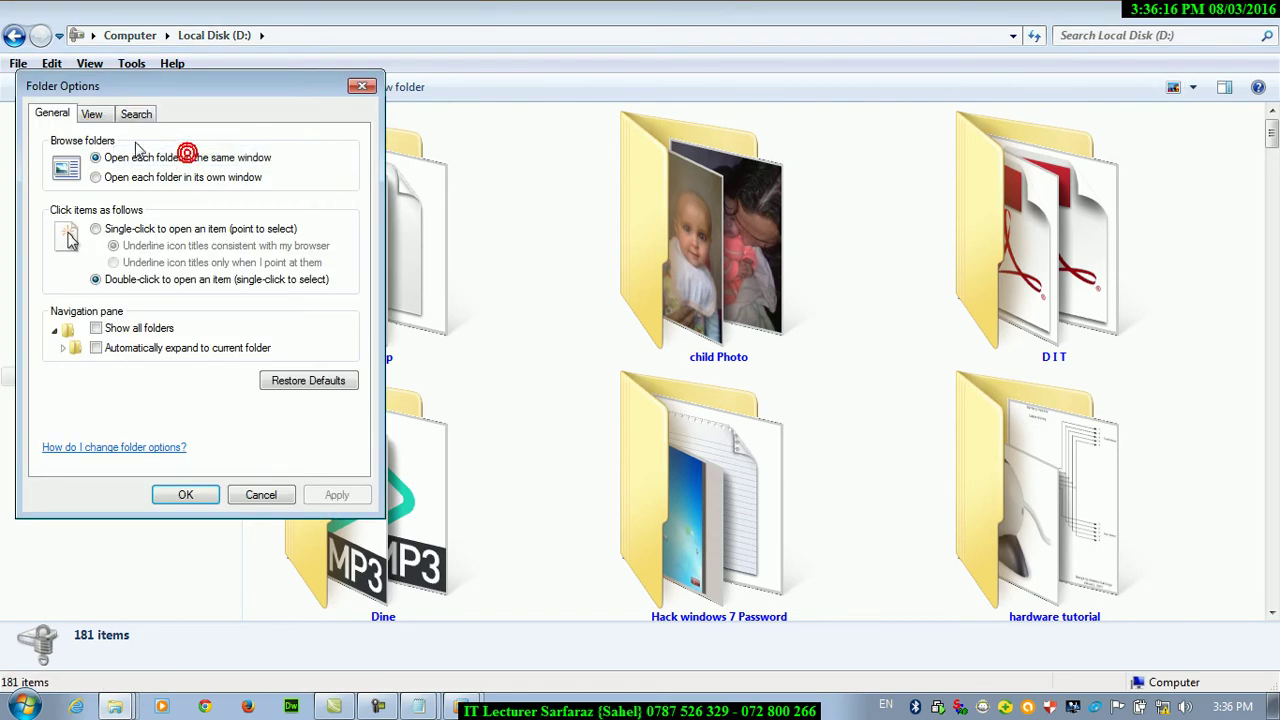
pyautogui.click(91, 116)
pyautogui.click(185, 205)
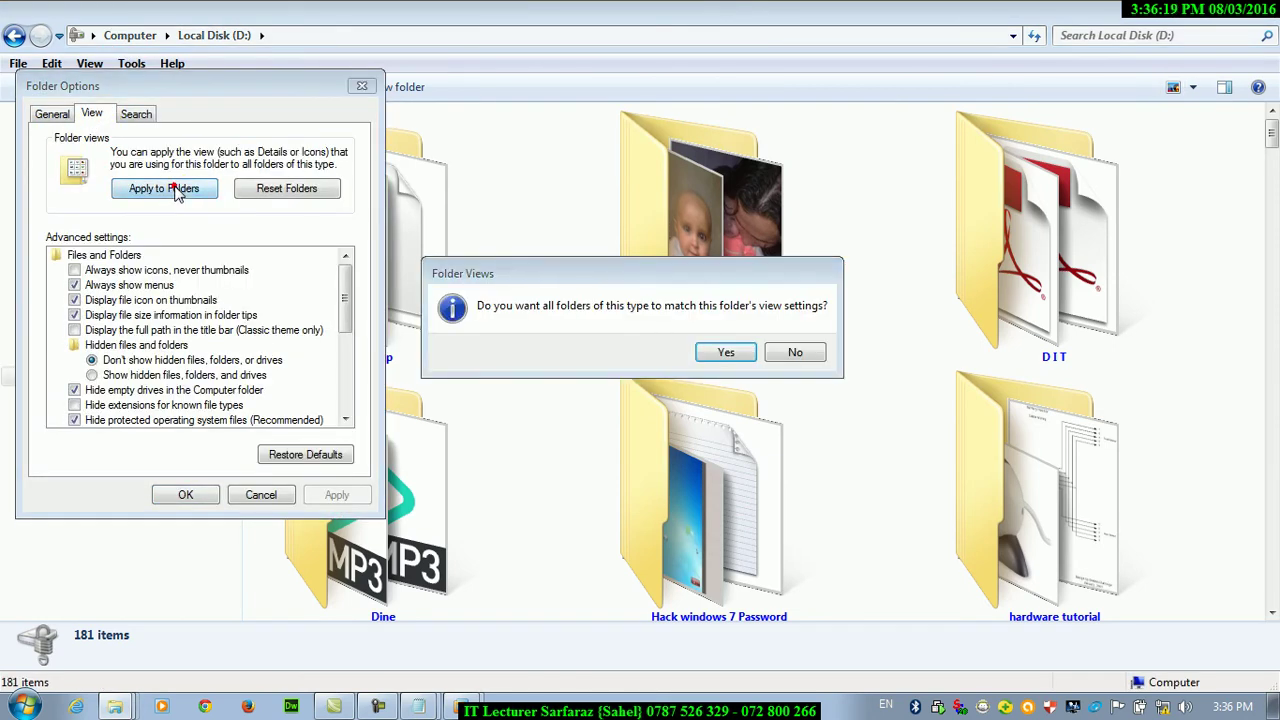
pyautogui.click(728, 350)
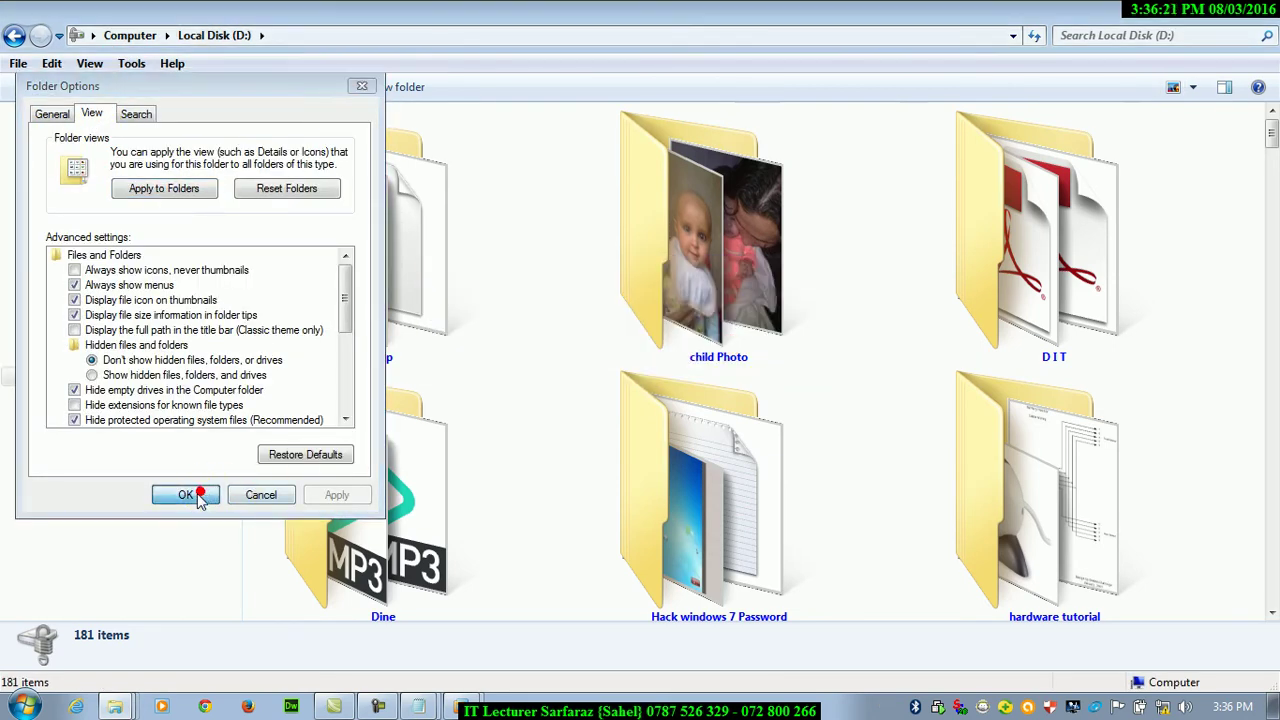
pyautogui.click(171, 494)
pyautogui.click(74, 338)
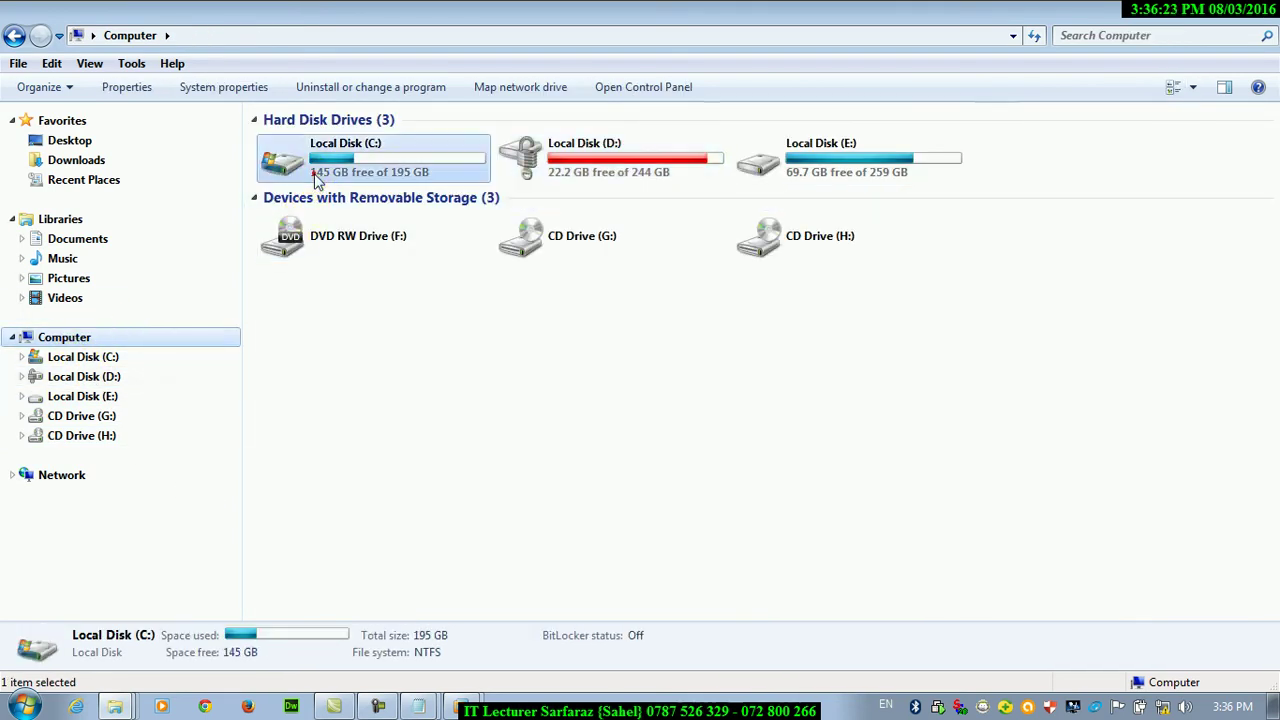
# Open Local Disk (C:), then move on to Local Disk (E:)
pyautogui.doubleClick(280, 160)
pyautogui.scroll(-5, 1273, 248)
pyautogui.click(95, 398)
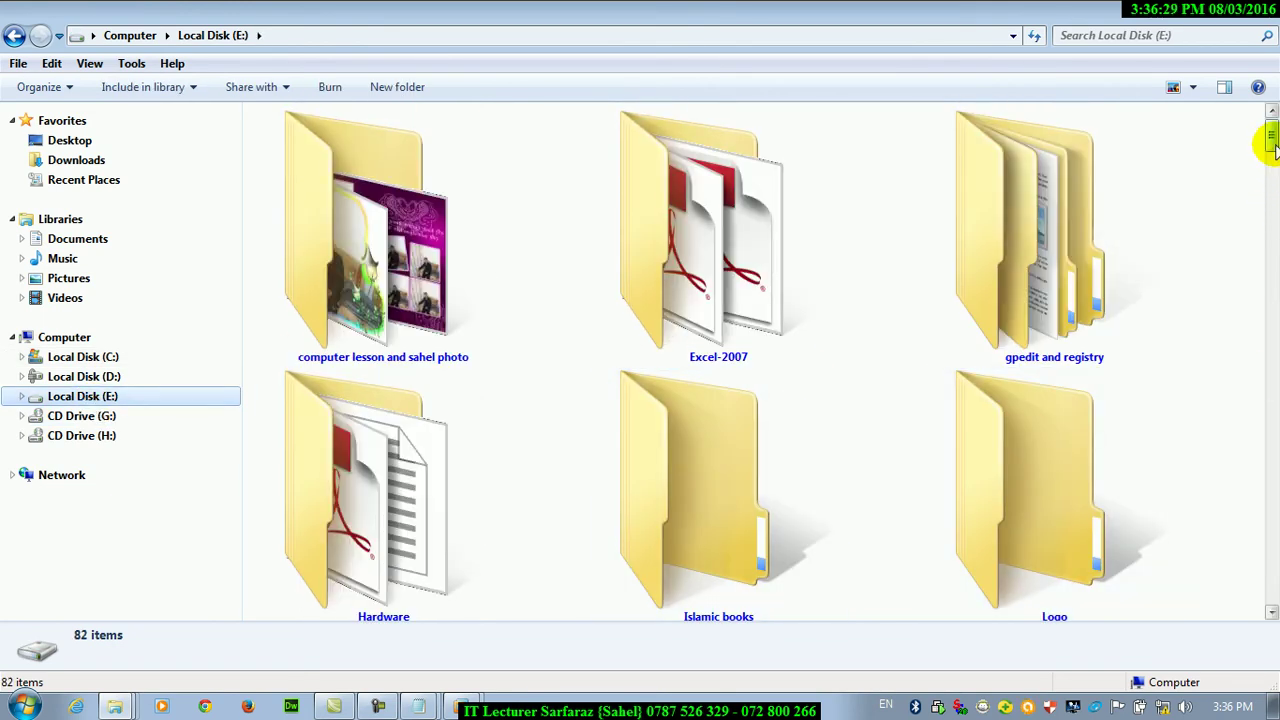
pyautogui.scroll(-5, 1270, 145)
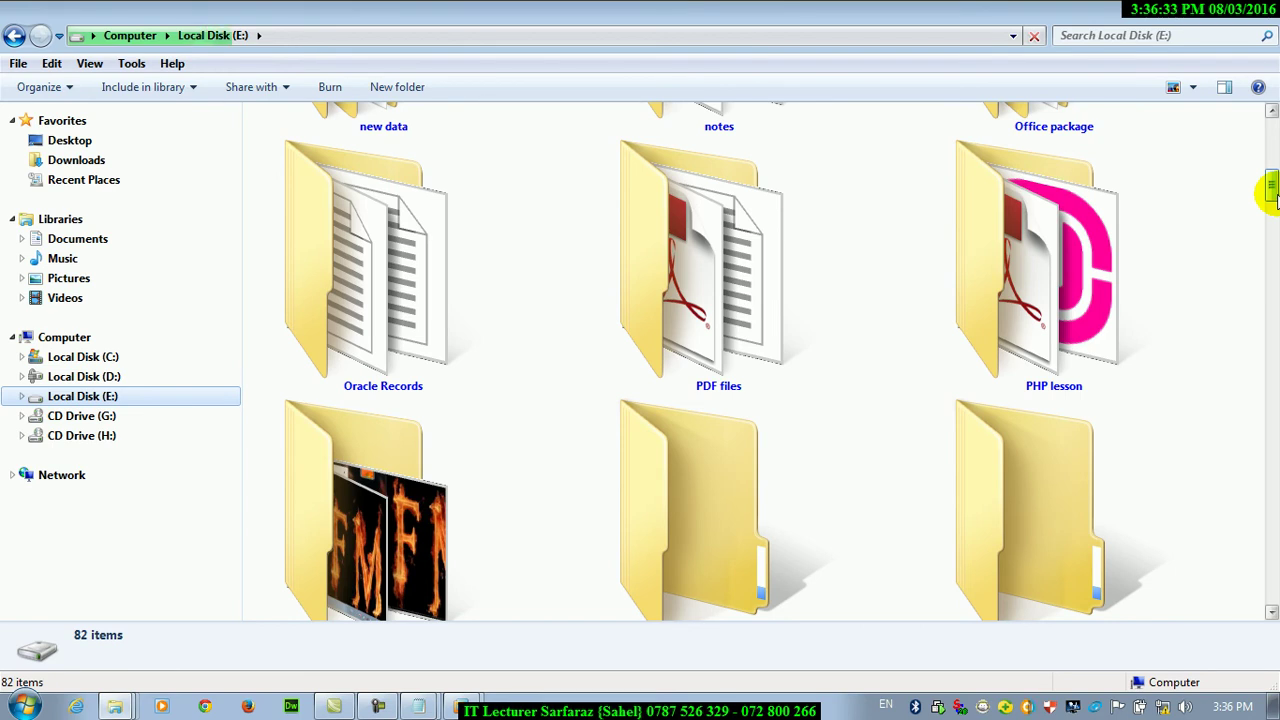
# Reset all folders to the default details view in Folder Options, then open Local Disk (D:)
pyautogui.click(129, 63)
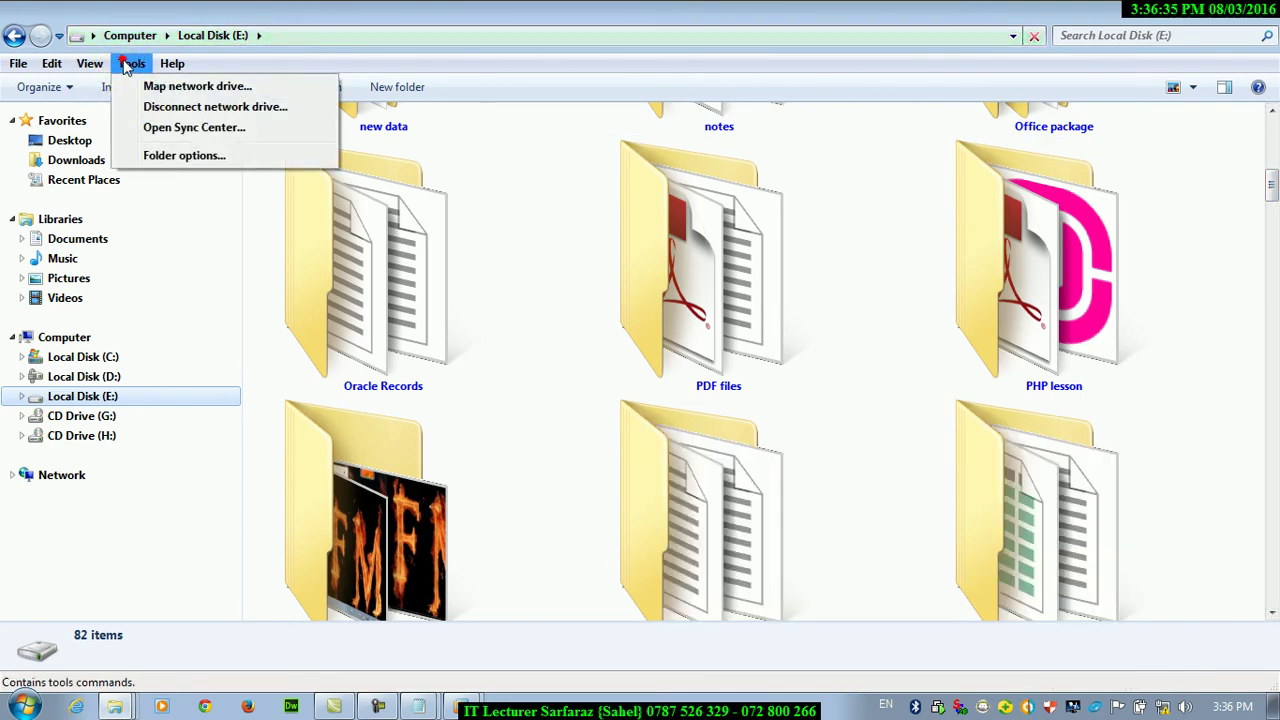
pyautogui.click(186, 156)
pyautogui.click(93, 115)
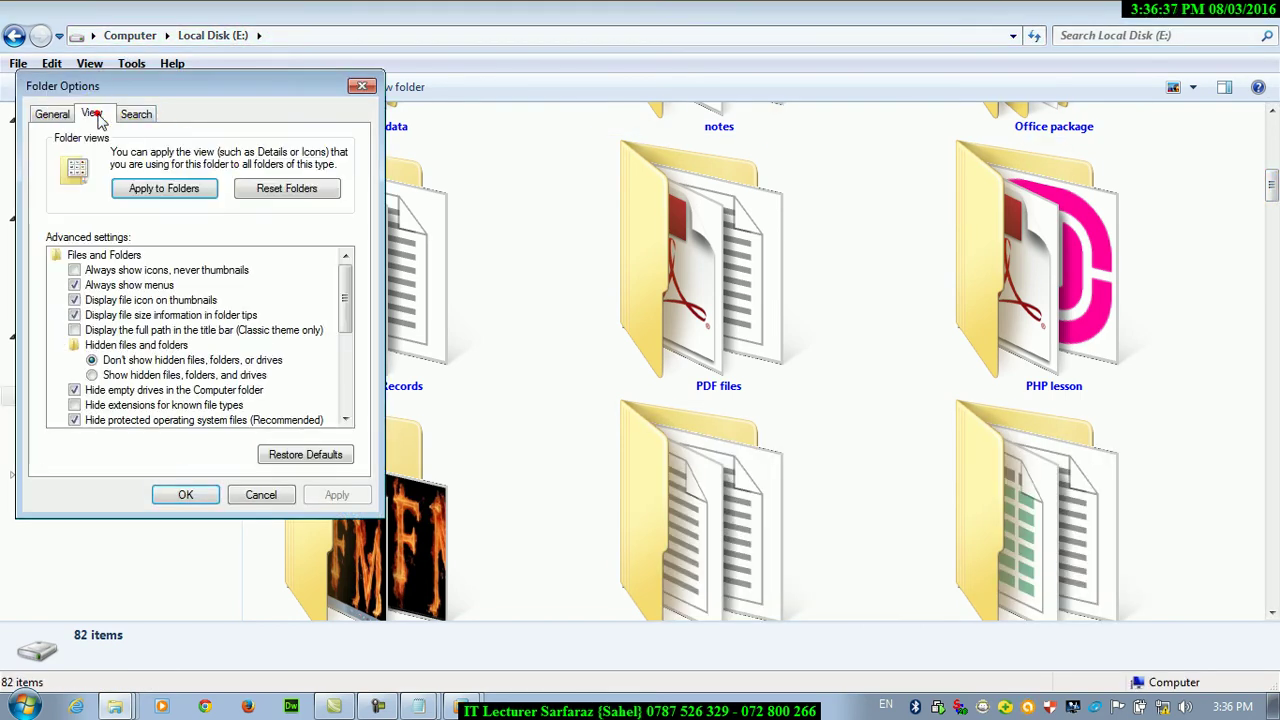
pyautogui.click(281, 189)
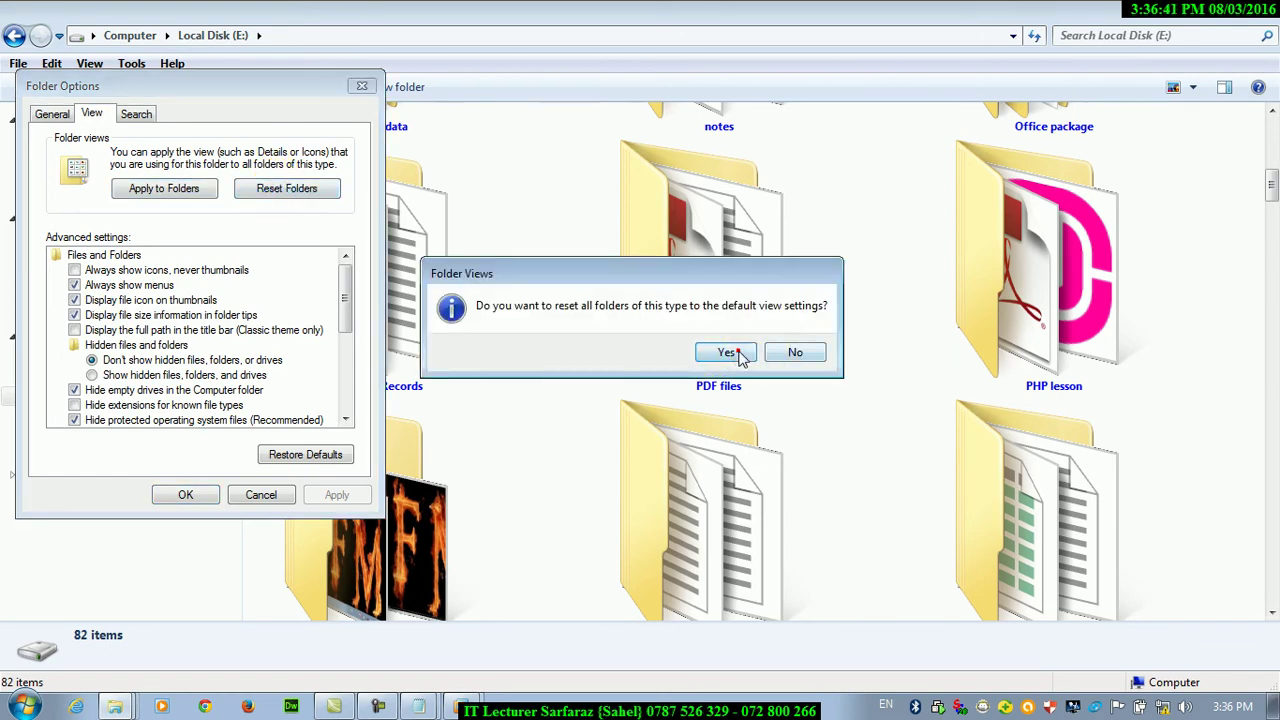
pyautogui.click(737, 350)
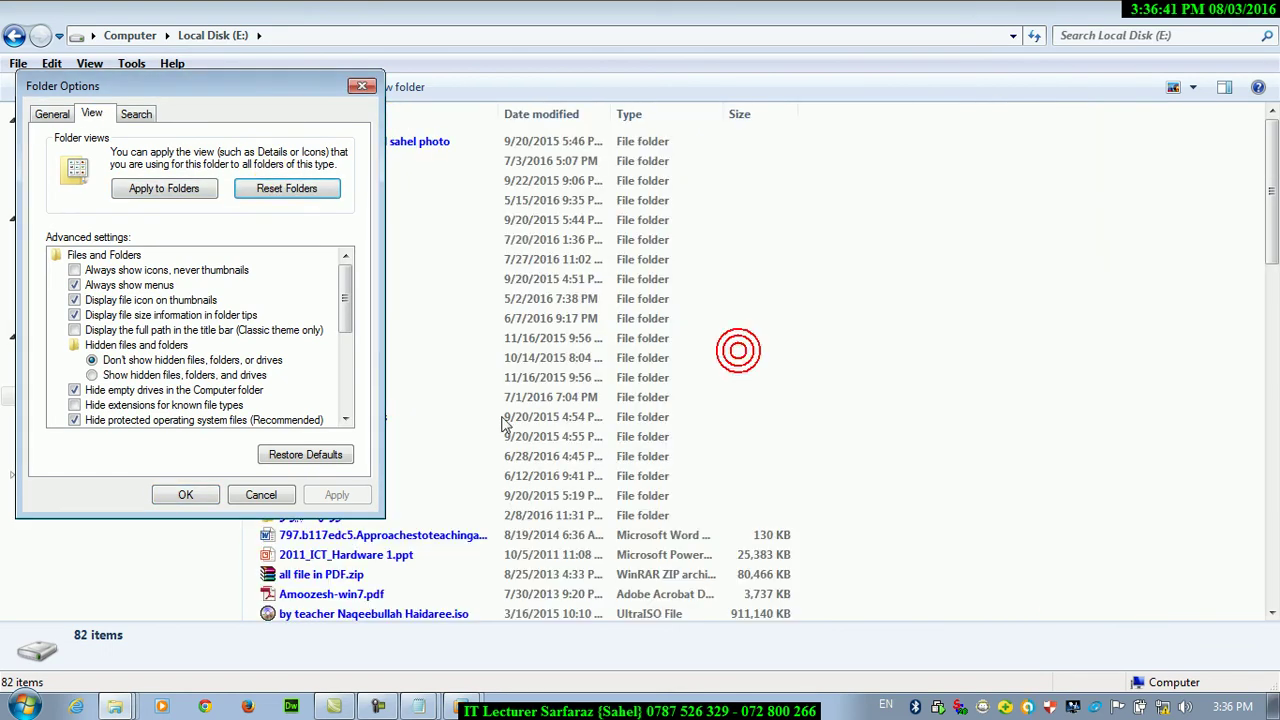
pyautogui.click(180, 497)
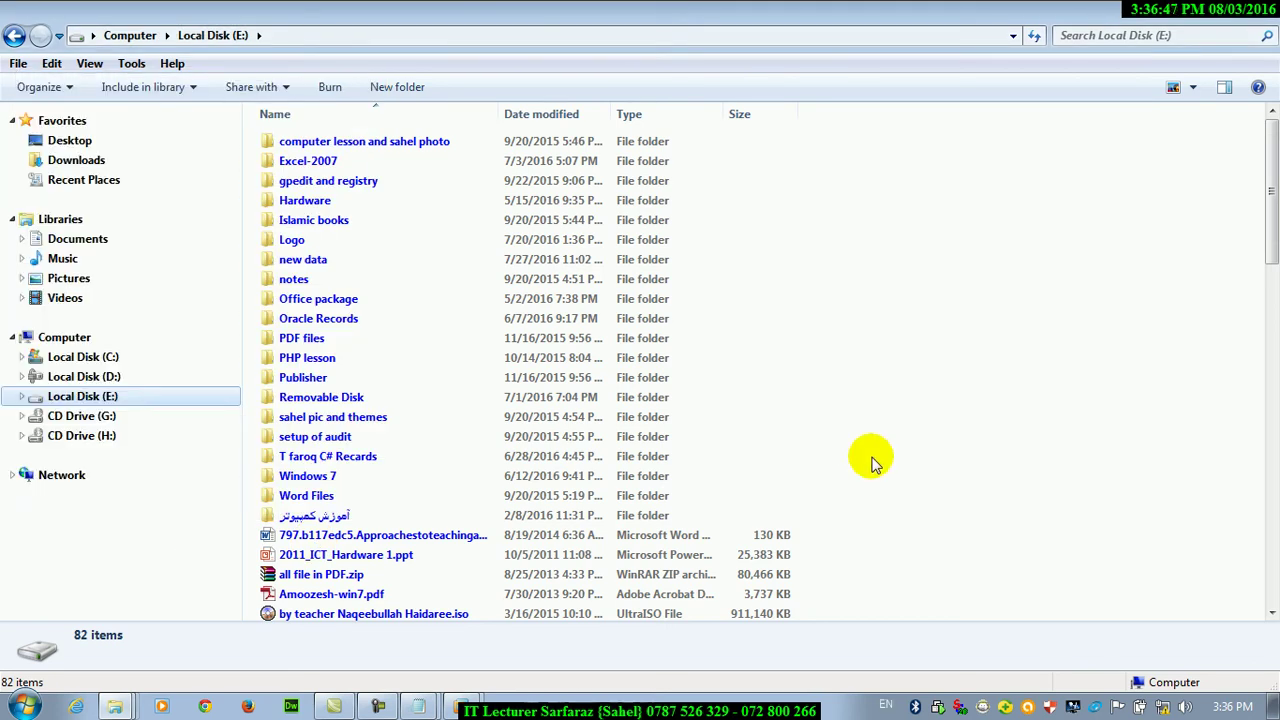
pyautogui.click(84, 376)
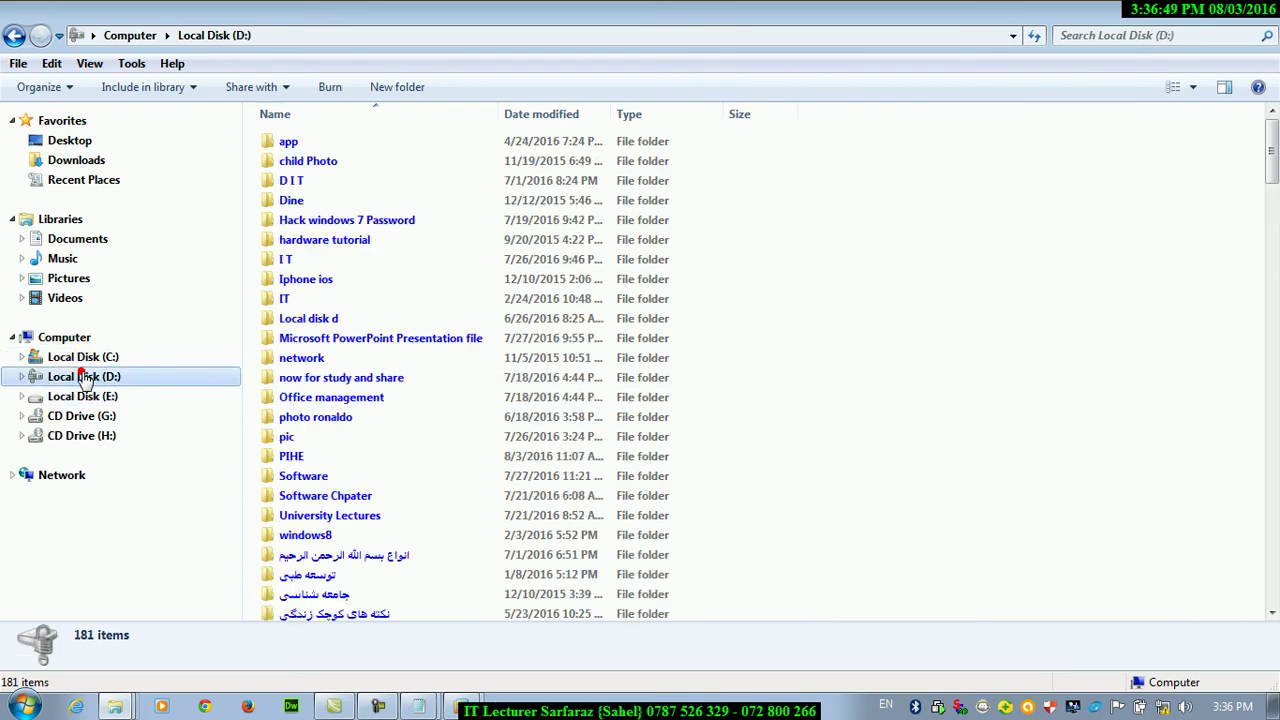
# Go through Computer and C: to Local Disk (E:) and choose Extra Large Icons for it
pyautogui.click(98, 340)
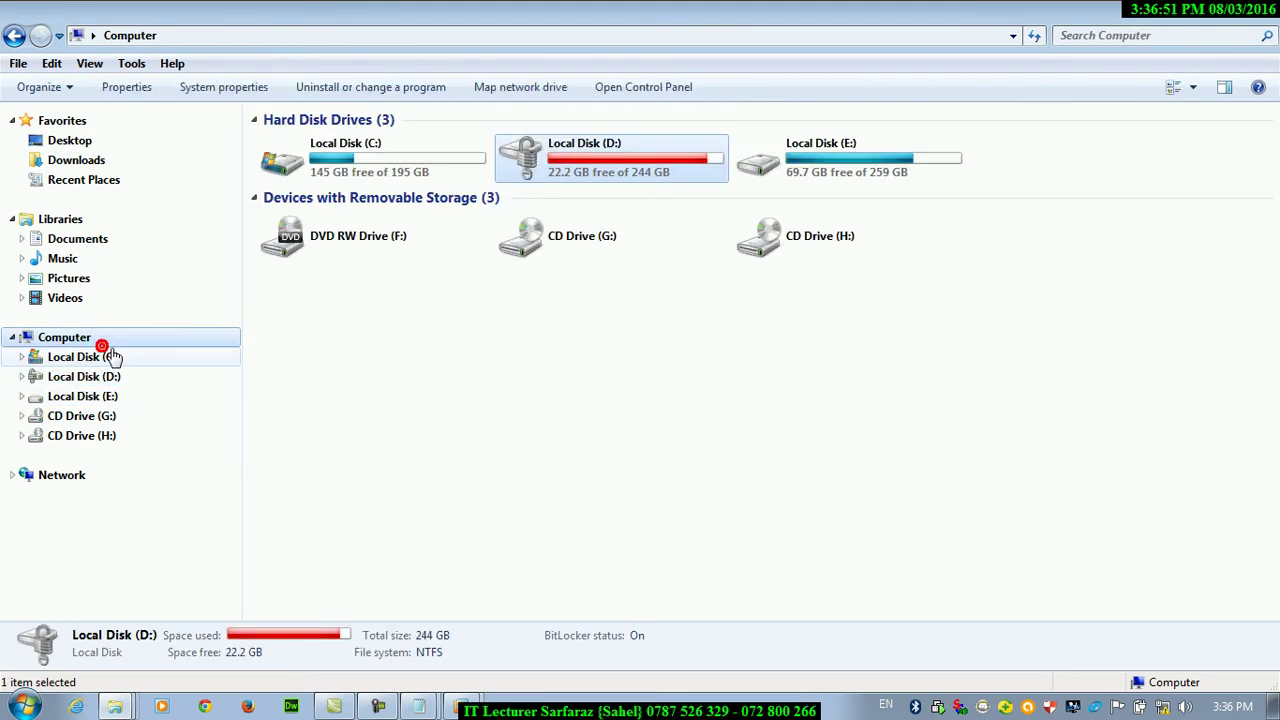
pyautogui.click(107, 357)
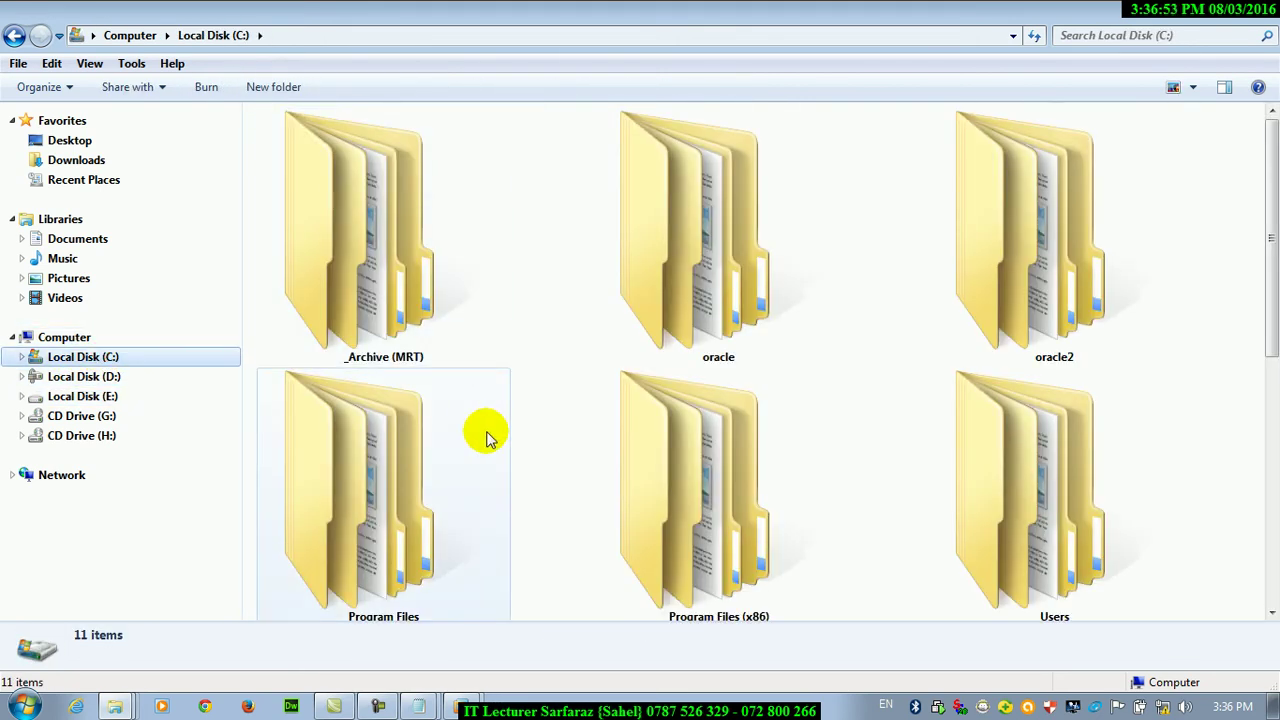
pyautogui.click(110, 396)
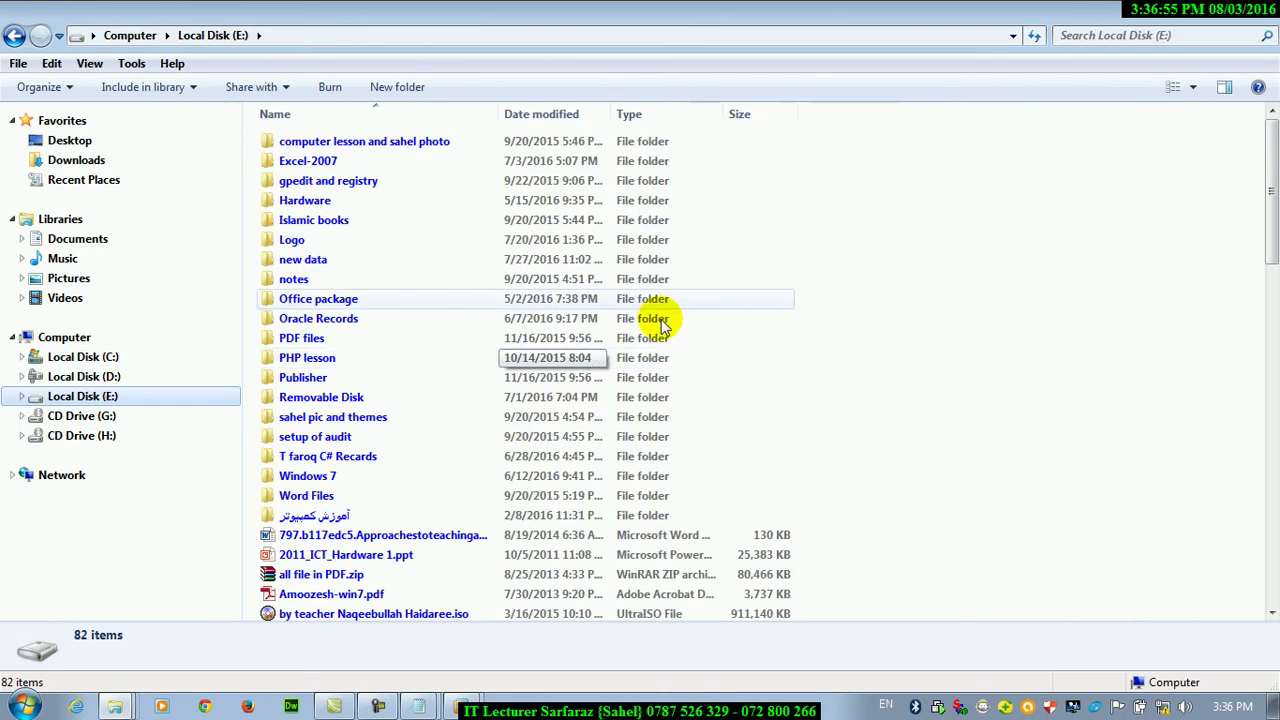
pyautogui.click(1192, 88)
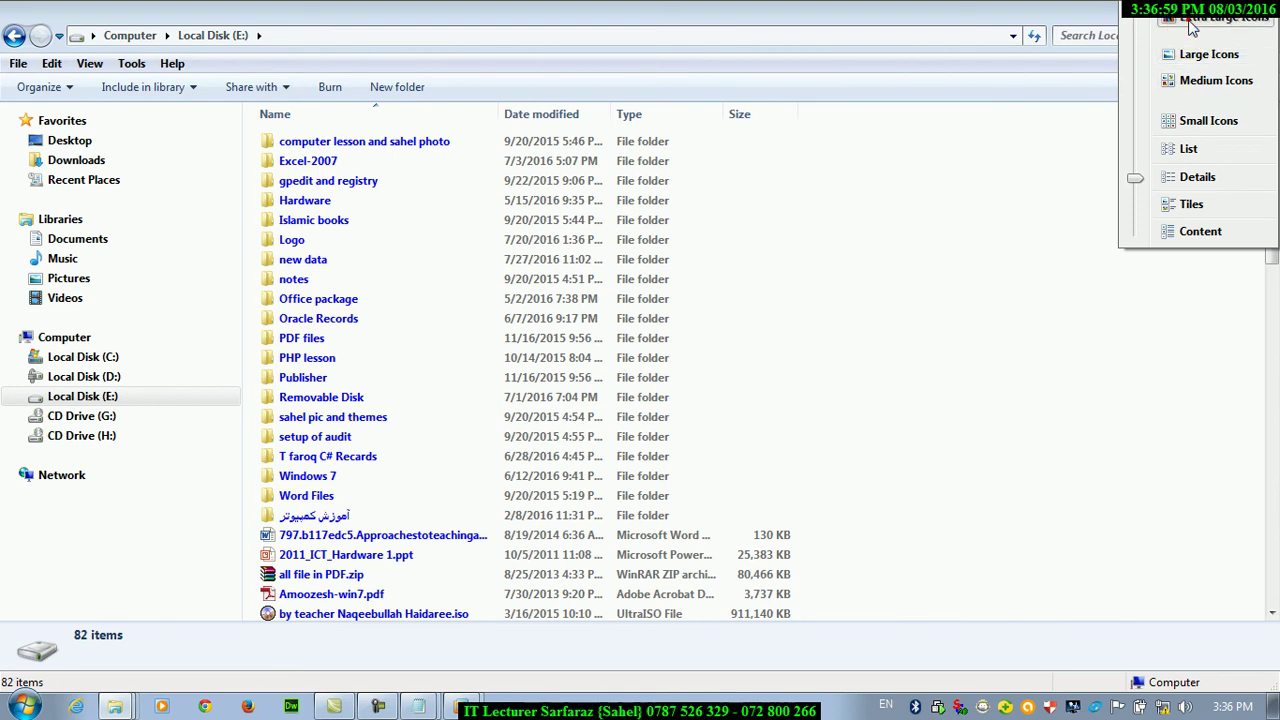
pyautogui.click(1190, 24)
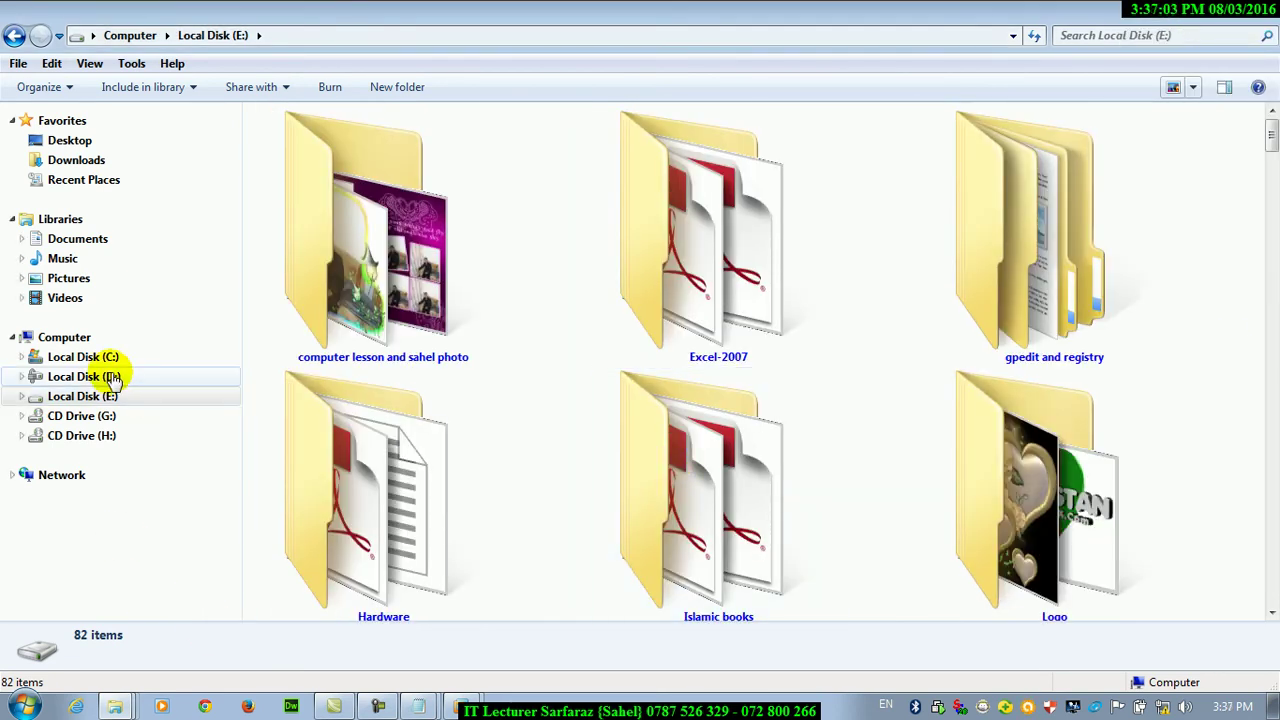
# Restore the window, open Local Disk (D:) in a second window from the Start menu, then close it
pyautogui.doubleClick(293, 8)
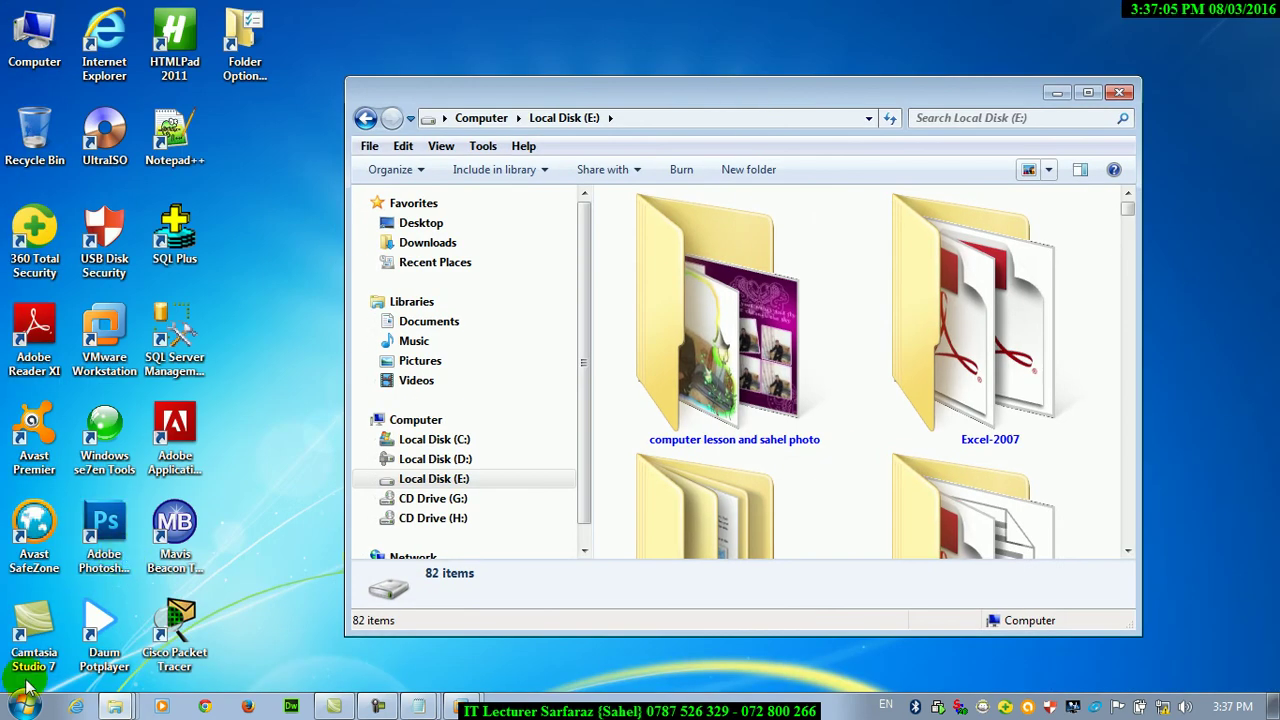
pyautogui.click(24, 706)
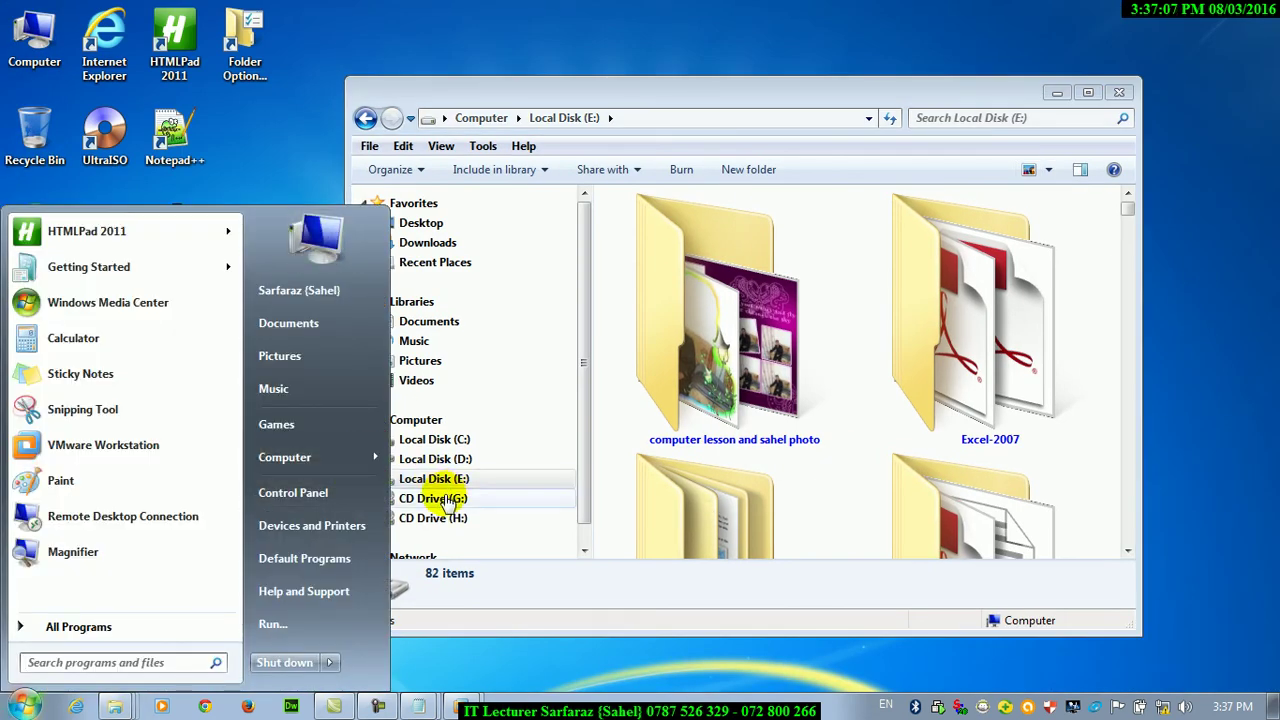
pyautogui.click(372, 457)
pyautogui.click(440, 469)
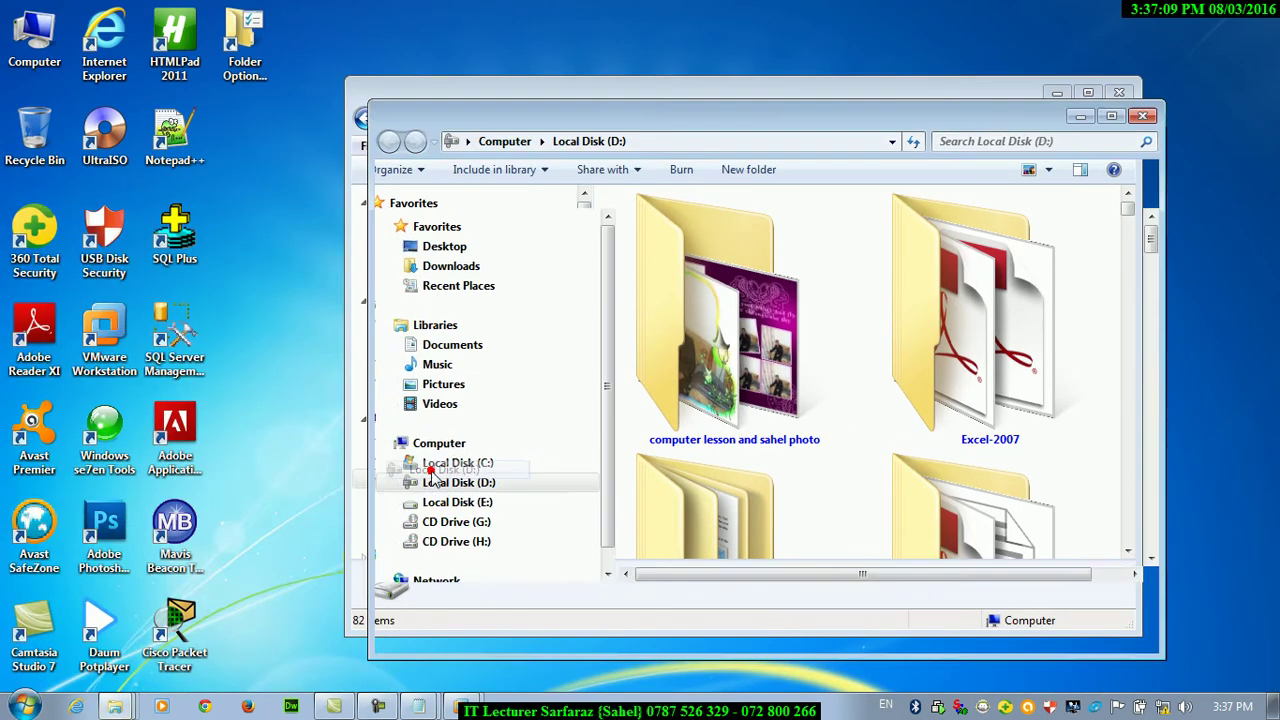
pyautogui.moveTo(565, 122); pyautogui.dragTo(228, 178)
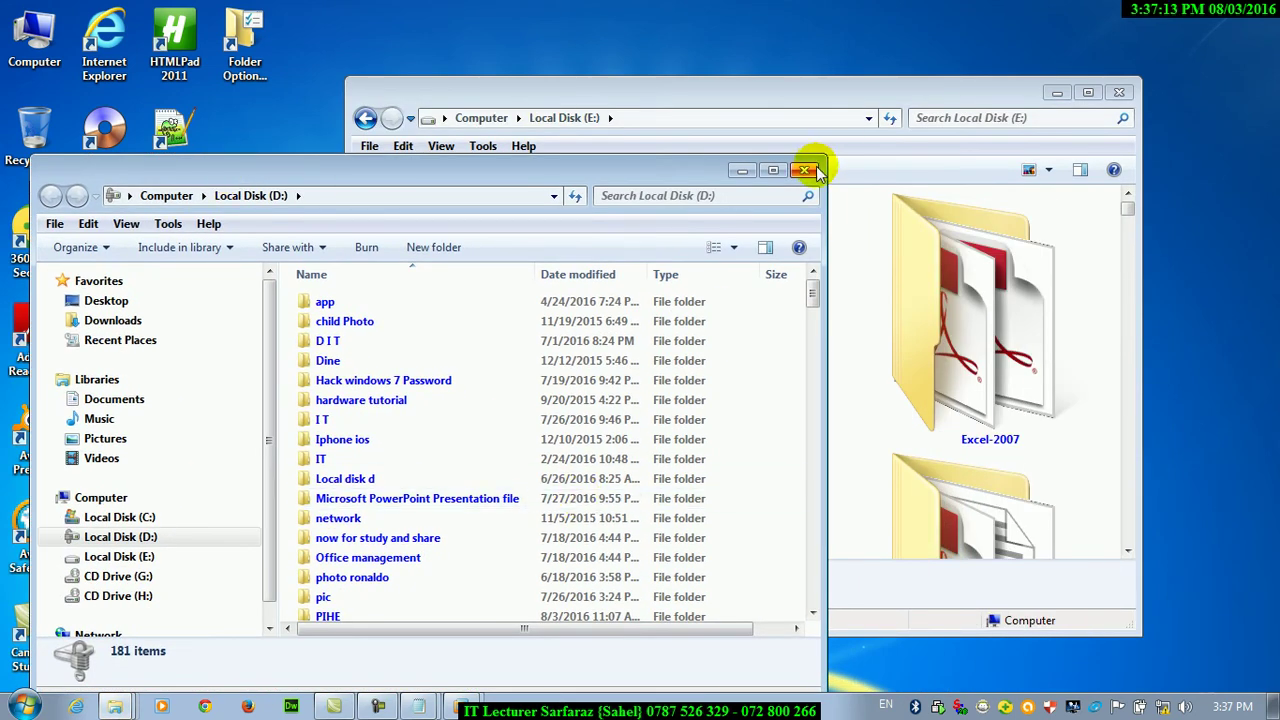
pyautogui.click(806, 170)
# Apply the current extra large icon view to all folders through Folder Options
pyautogui.click(482, 145)
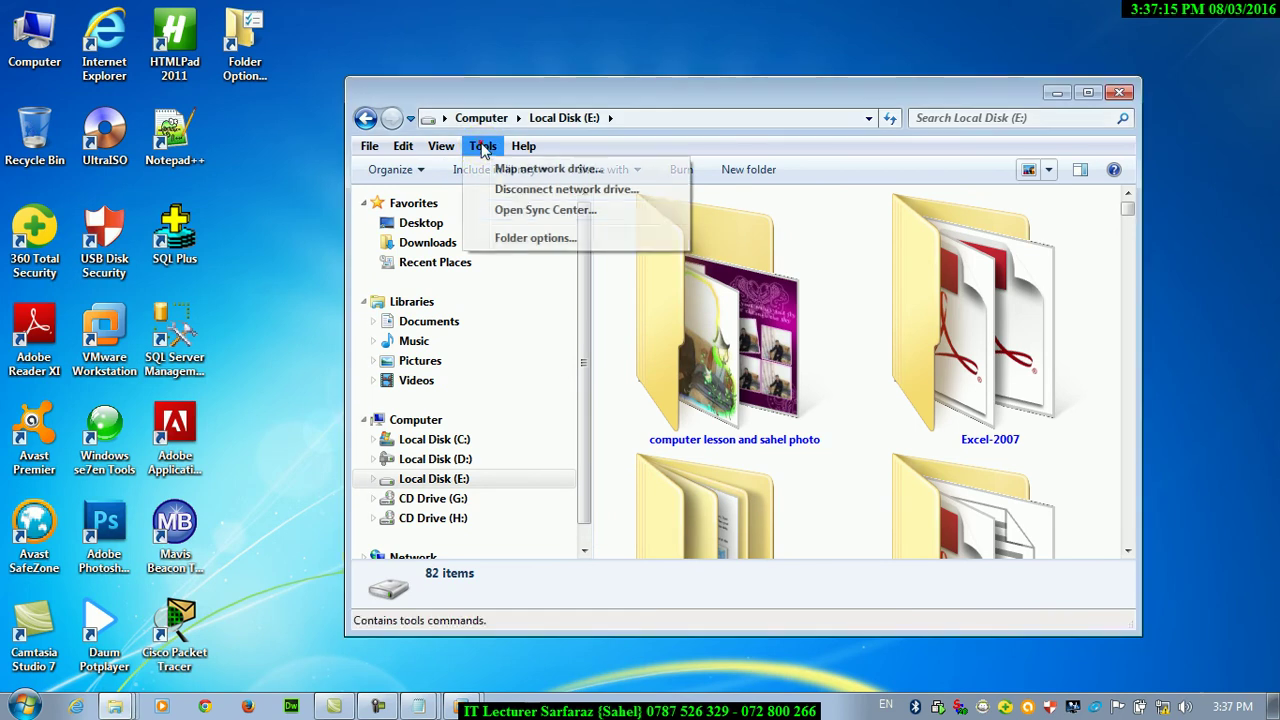
pyautogui.click(530, 238)
pyautogui.click(440, 199)
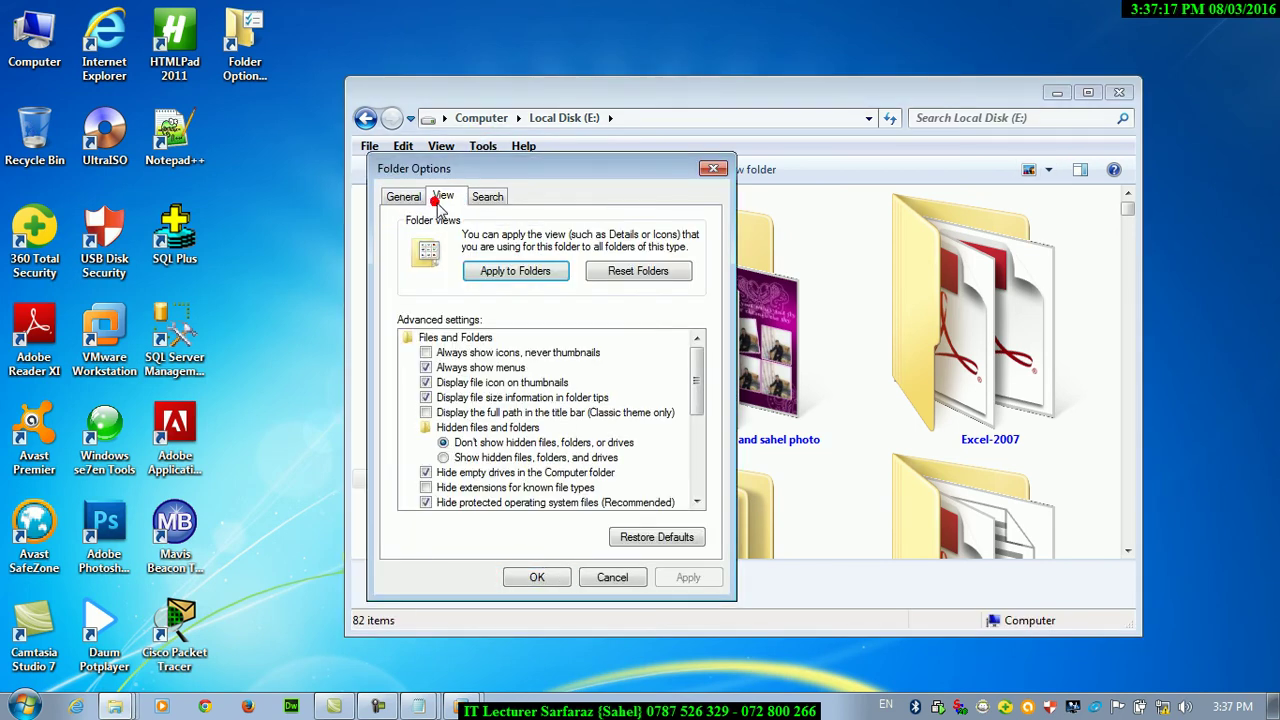
pyautogui.click(519, 274)
pyautogui.click(741, 359)
pyautogui.click(530, 580)
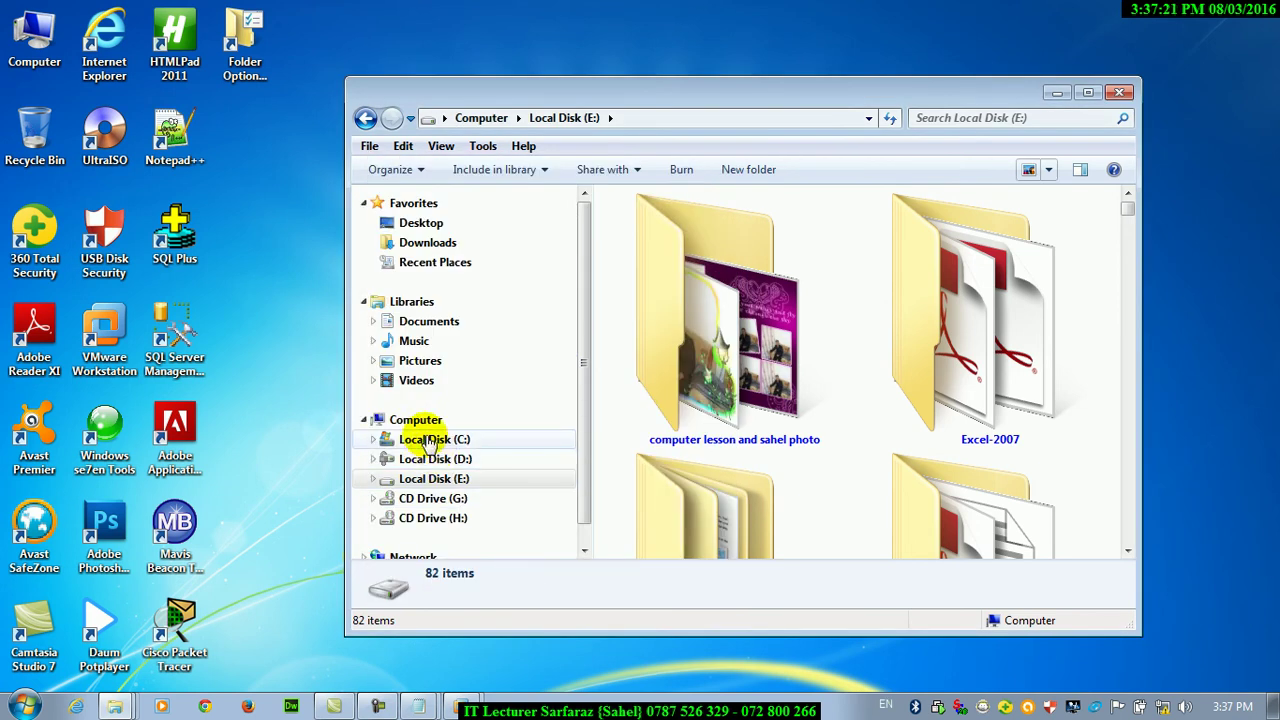
# Check D: and C:, maximize the window, and scroll through Local Disk (D:)'s extra large icons
pyautogui.click(434, 457)
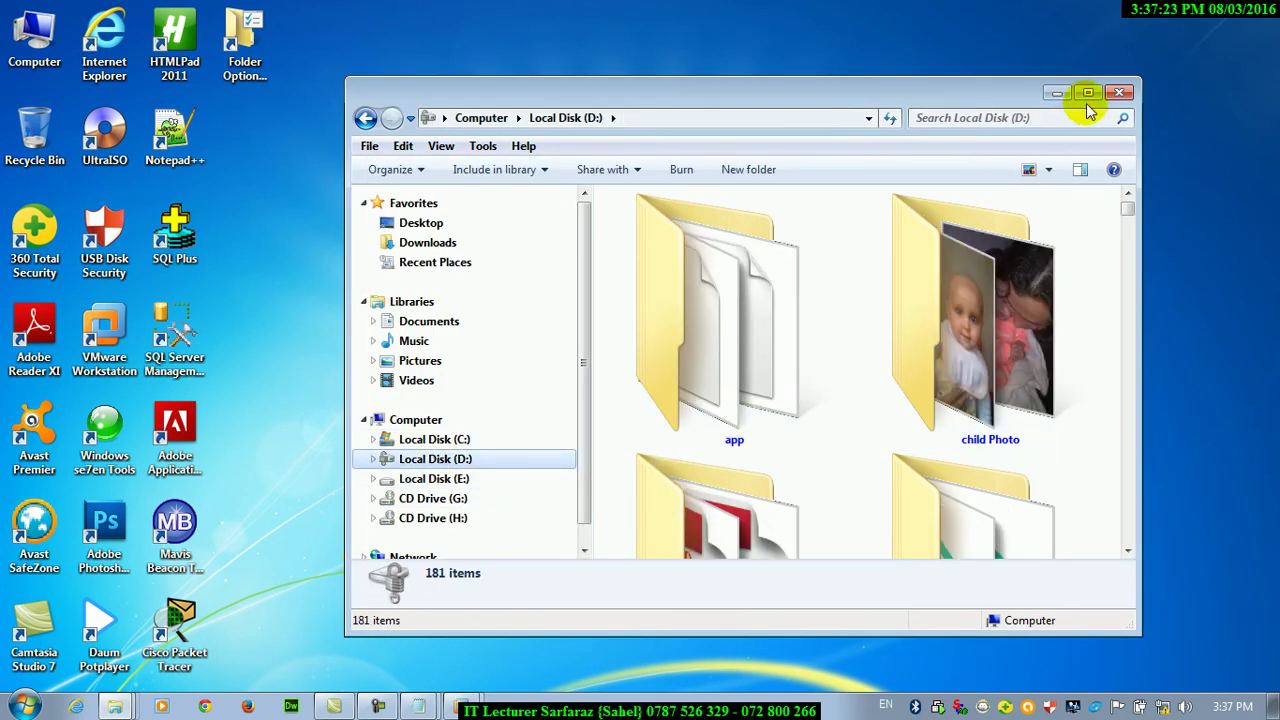
pyautogui.click(448, 439)
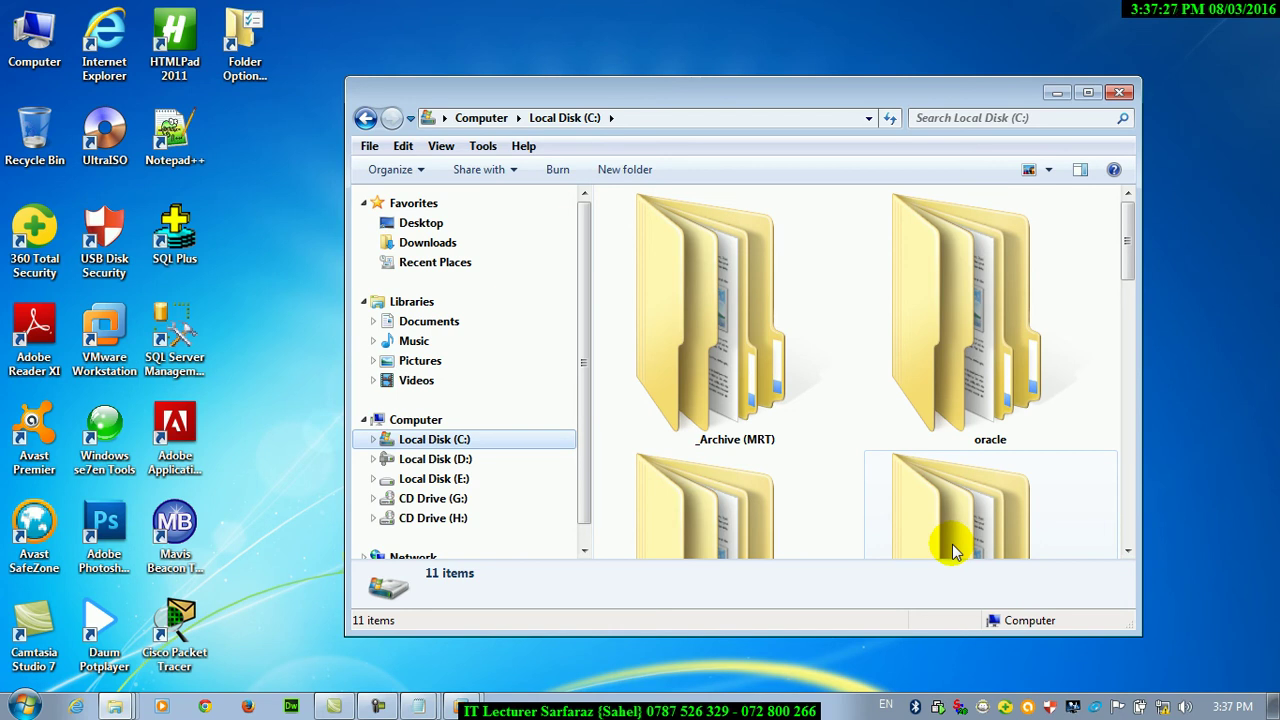
pyautogui.click(1088, 92)
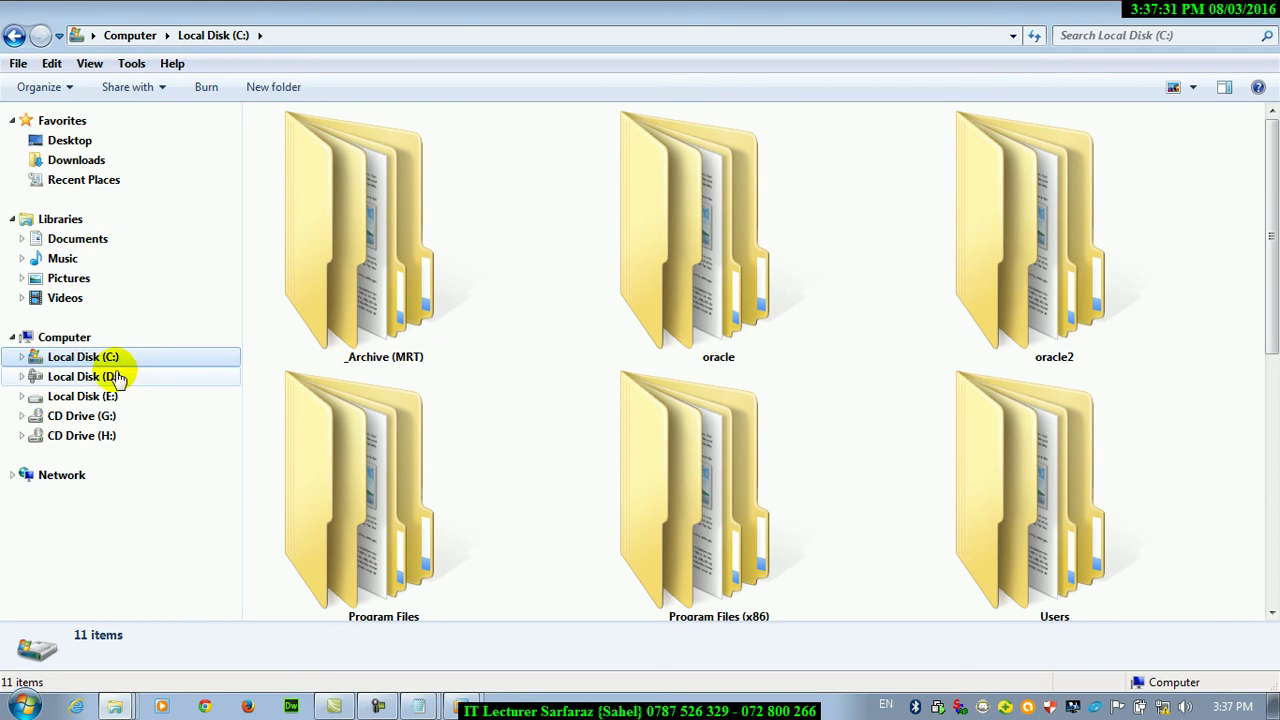
pyautogui.click(114, 376)
pyautogui.moveTo(1272, 122); pyautogui.dragTo(1267, 290)
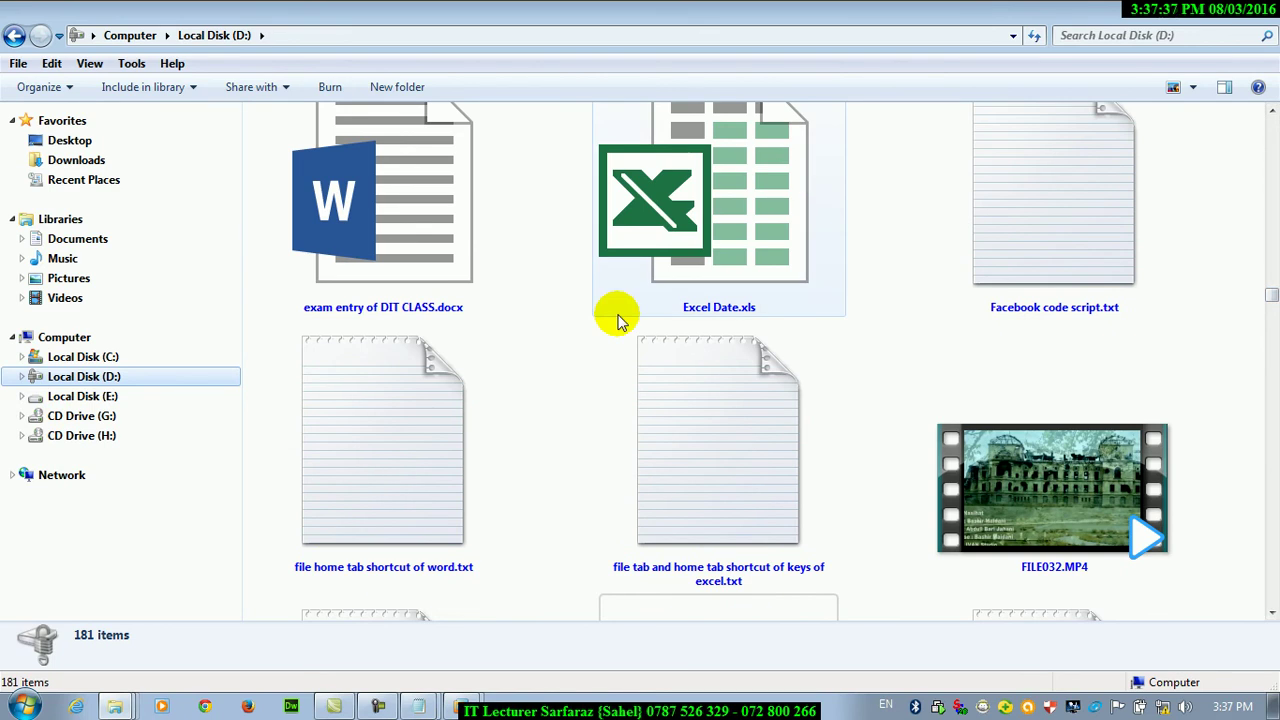
pyautogui.moveTo(617, 320)
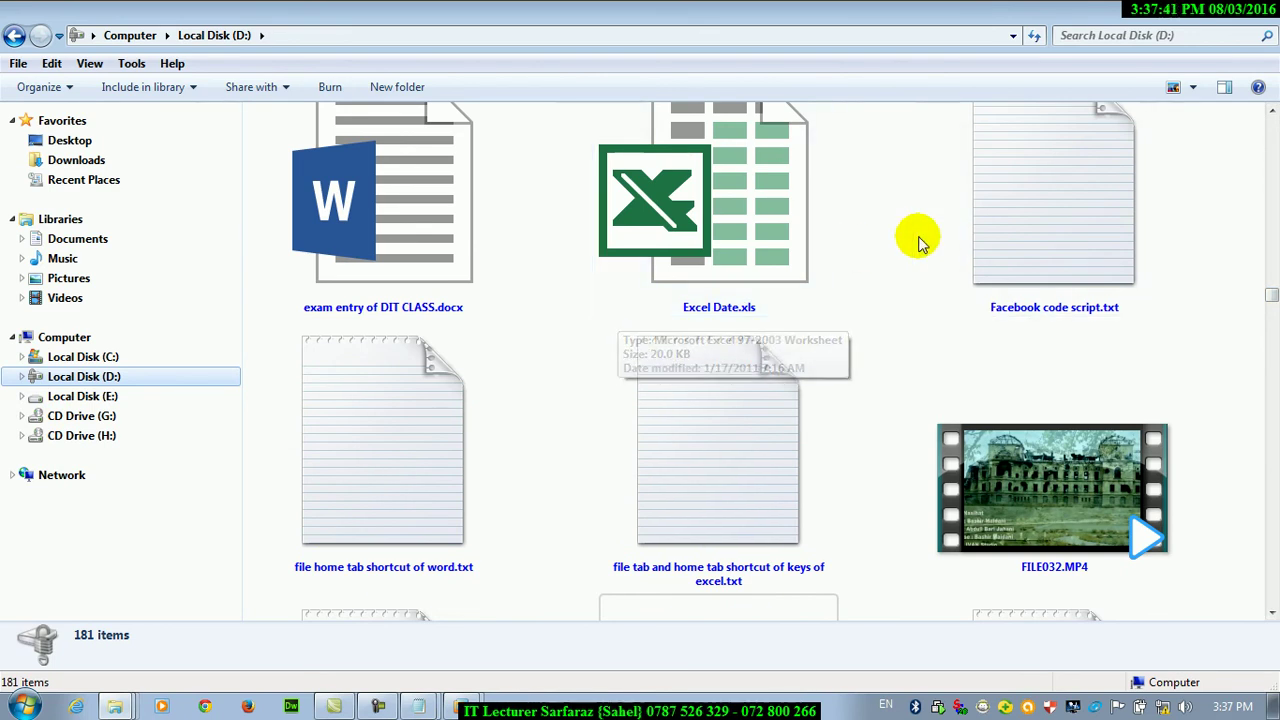
# Sort Local Disk (D:) by Type and apply that view to all folders
pyautogui.rightClick(886, 214)
pyautogui.moveTo(903, 246)
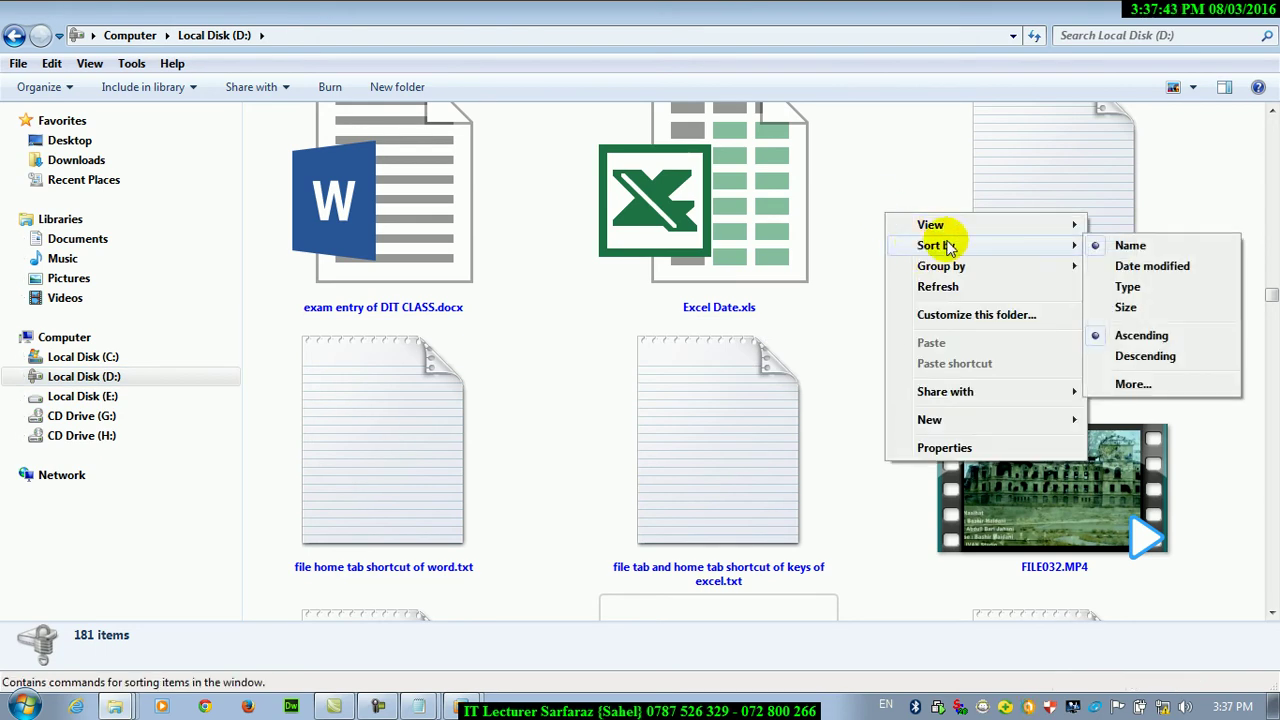
pyautogui.click(1127, 287)
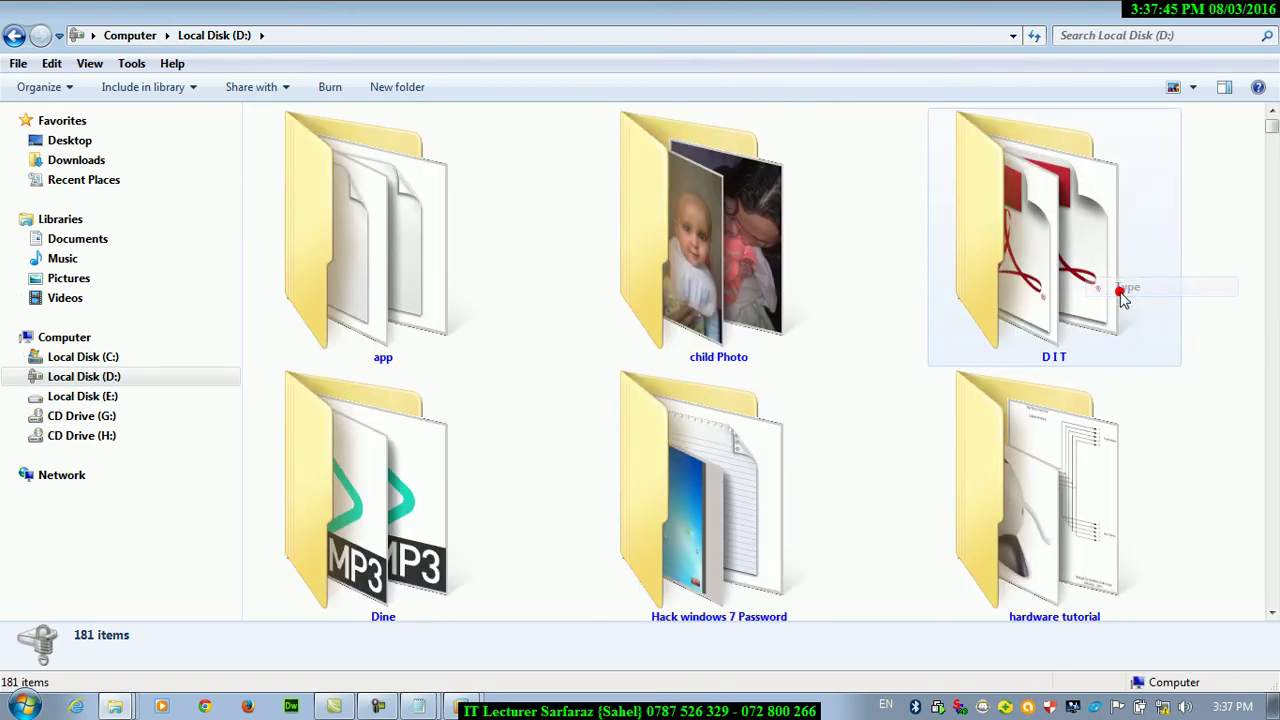
pyautogui.click(131, 63)
pyautogui.click(172, 156)
pyautogui.click(92, 113)
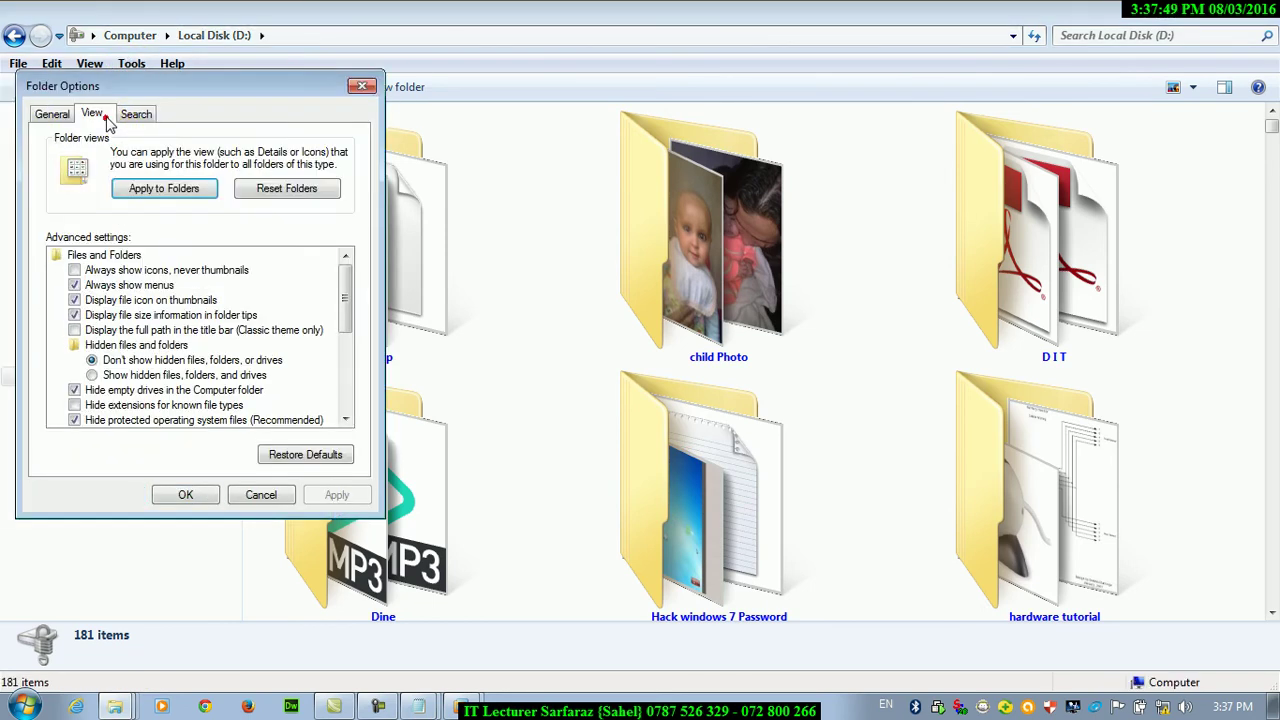
pyautogui.click(160, 189)
pyautogui.click(722, 352)
pyautogui.click(188, 492)
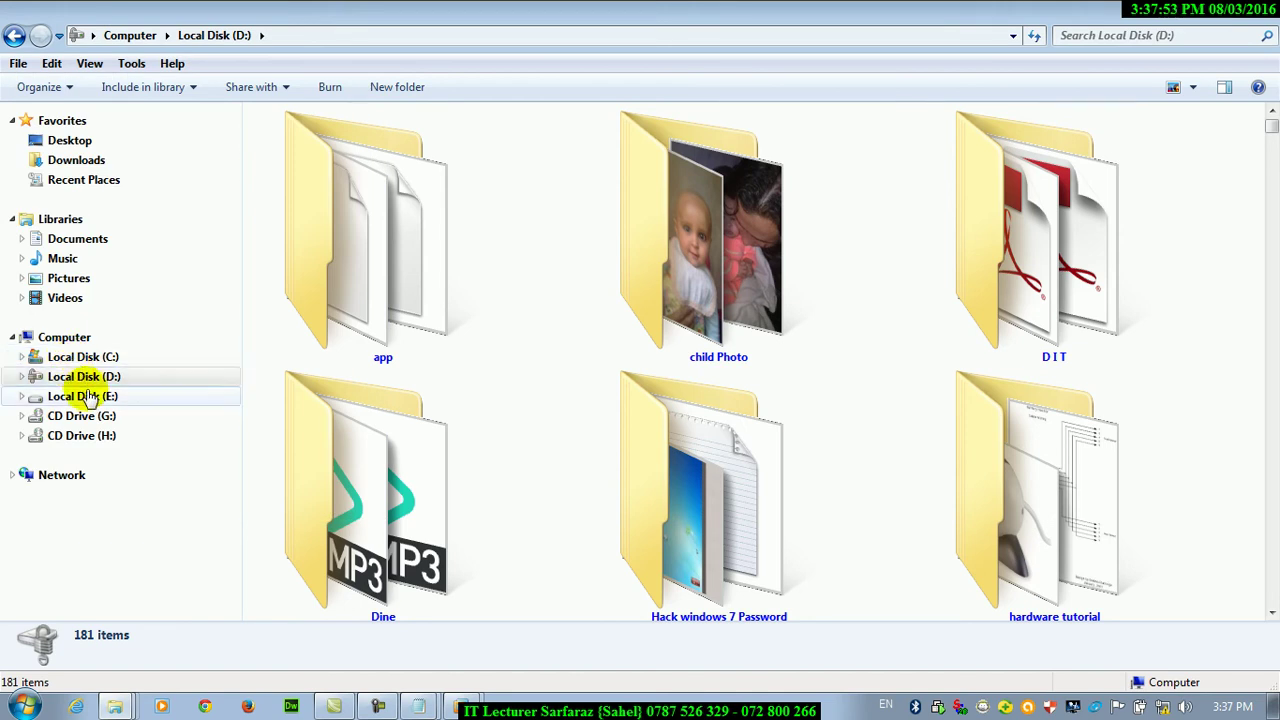
# Check Local Disk (E:)'s 82 items as extra large icons, then close Explorer
pyautogui.click(78, 396)
pyautogui.moveTo(1268, 165); pyautogui.dragTo(1270, 458)
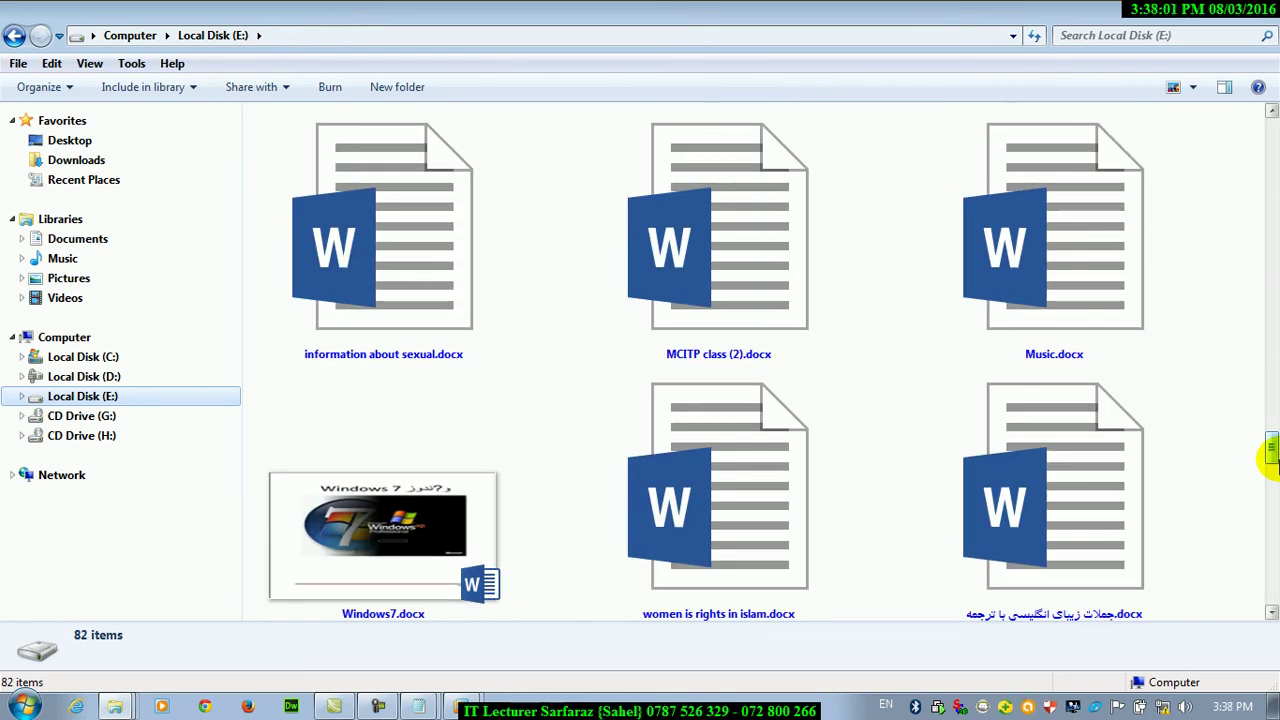
pyautogui.click(1265, 8)
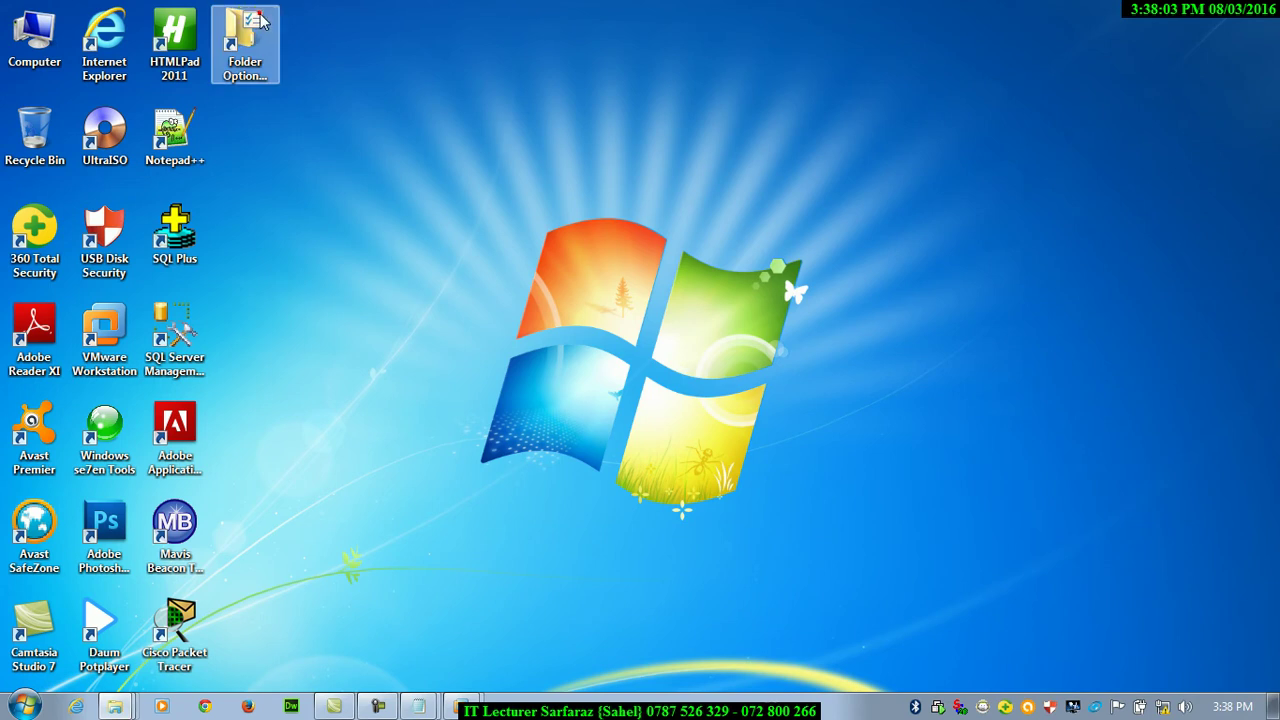
# Look over the Folder Options View tab, then browse the Sample Pictures thumbnails in Pictures
pyautogui.doubleClick(262, 20)
pyautogui.click(148, 117)
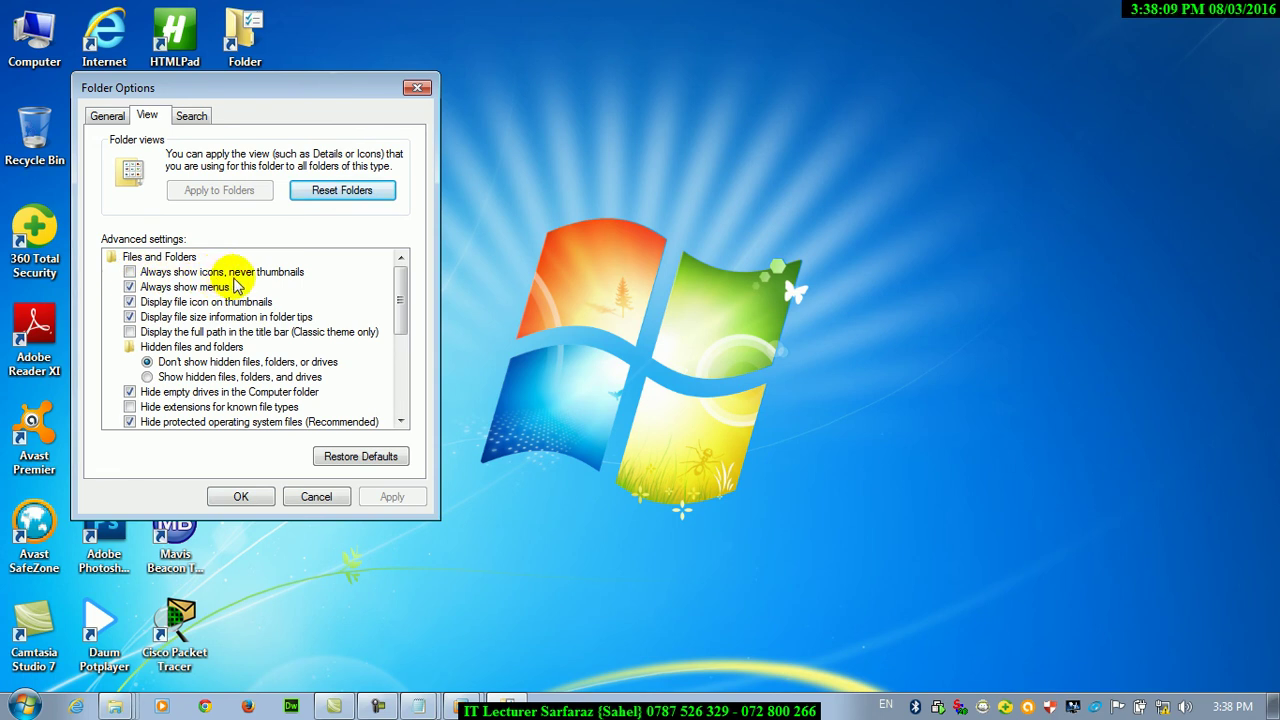
pyautogui.click(233, 494)
pyautogui.doubleClick(4, 28)
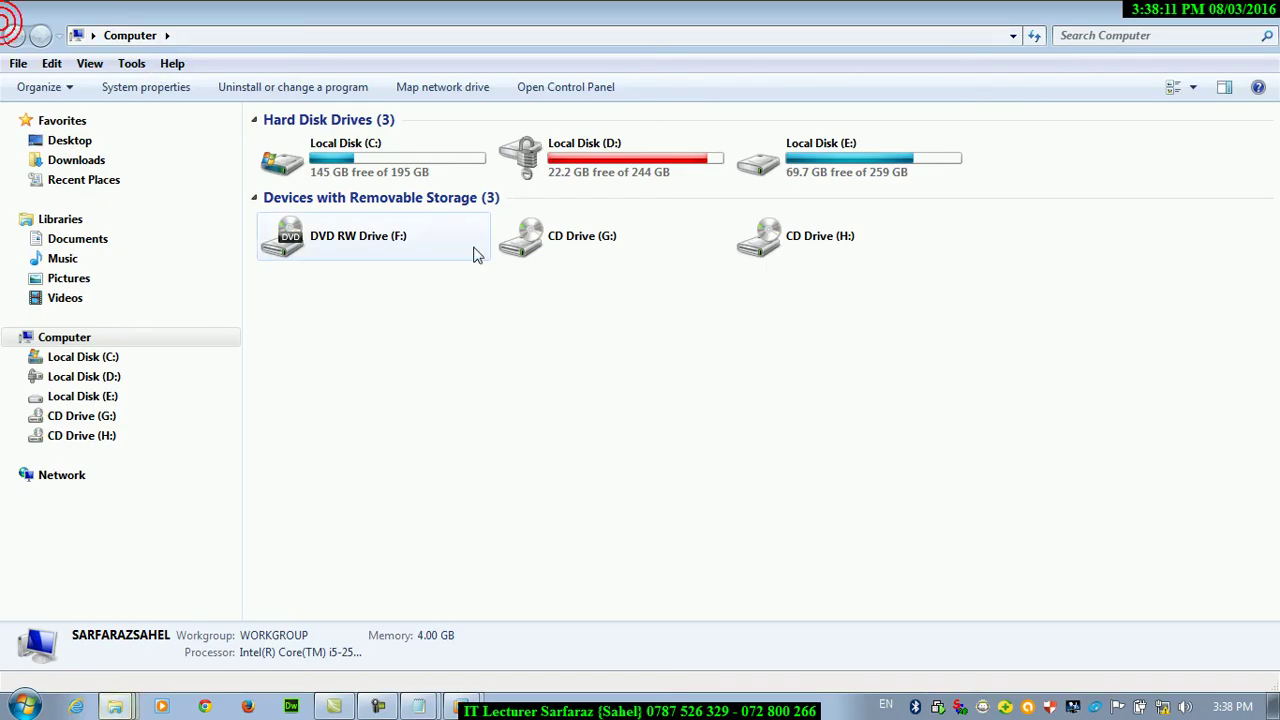
pyautogui.click(73, 285)
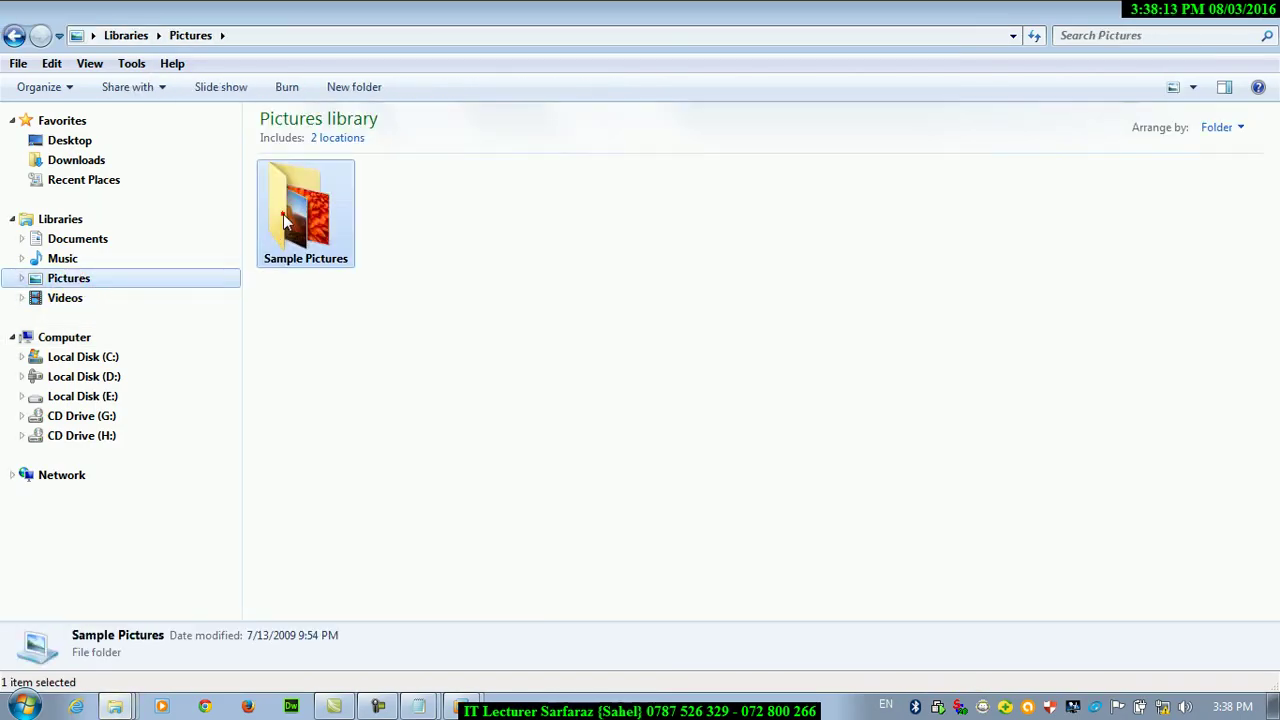
pyautogui.doubleClick(300, 205)
pyautogui.moveTo(978, 238)
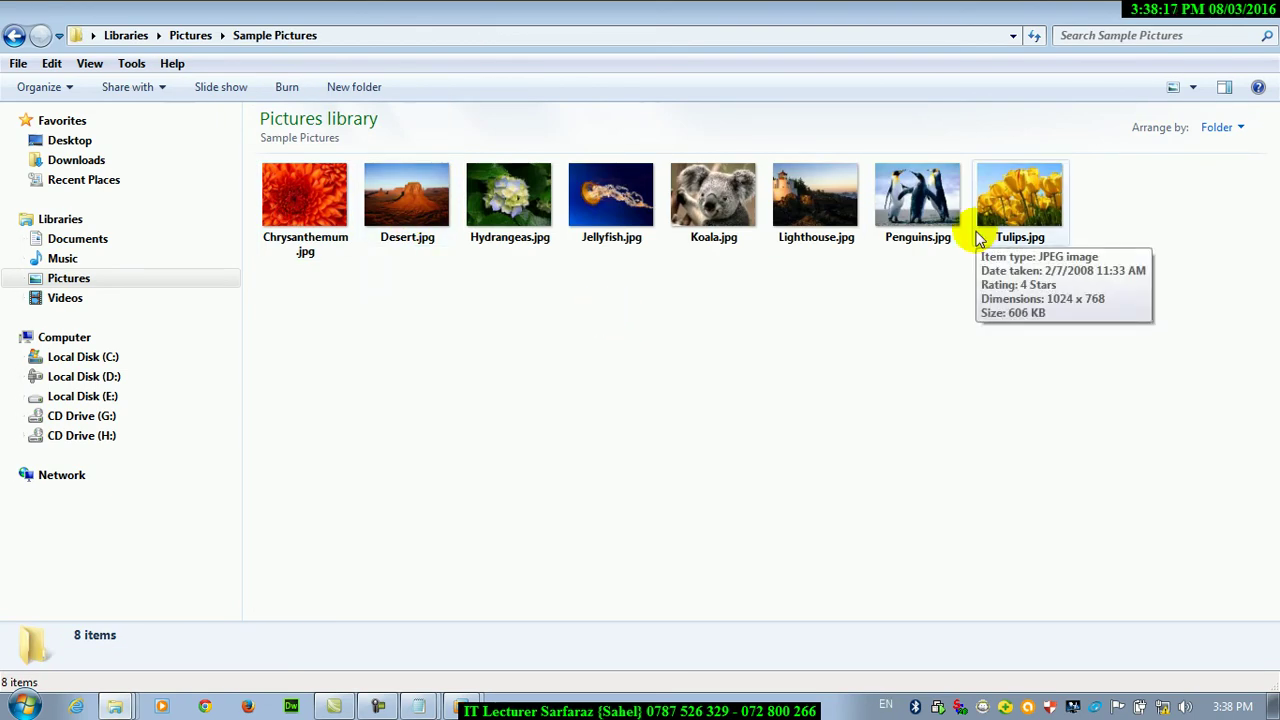
# Switch Local Disk (D:) to large icons
pyautogui.click(85, 374)
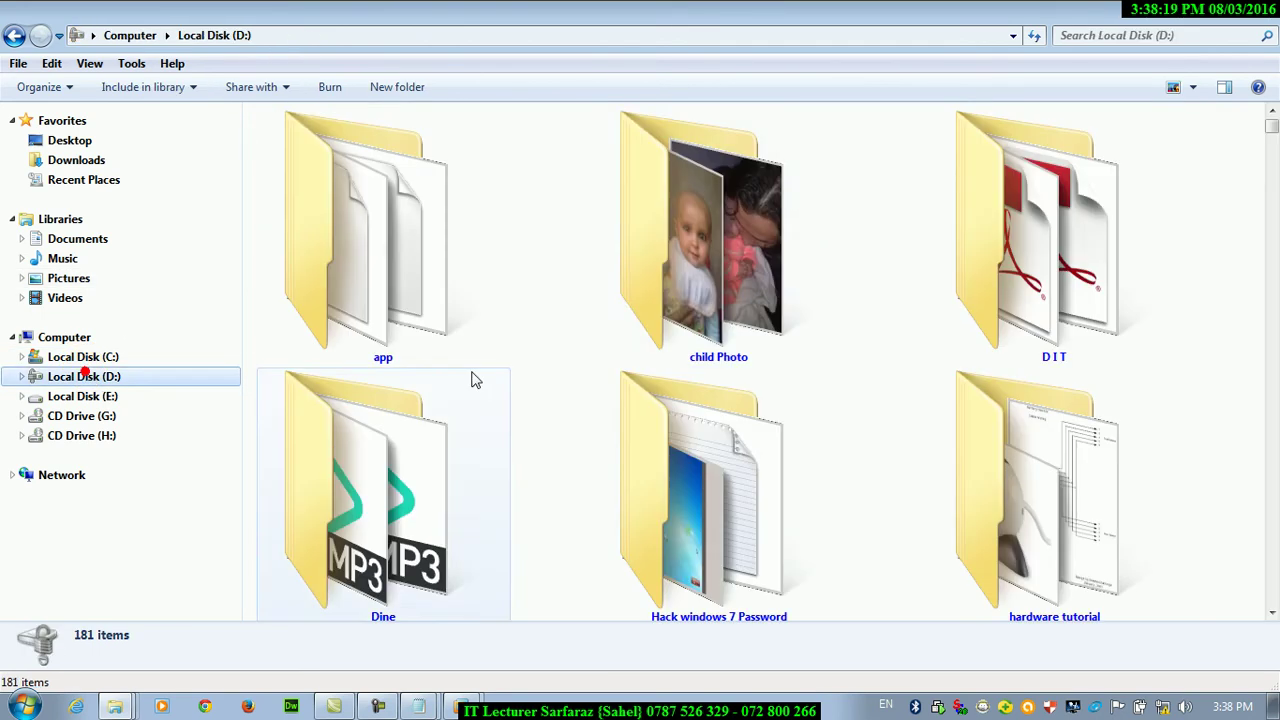
pyautogui.click(1193, 87)
pyautogui.click(1171, 131)
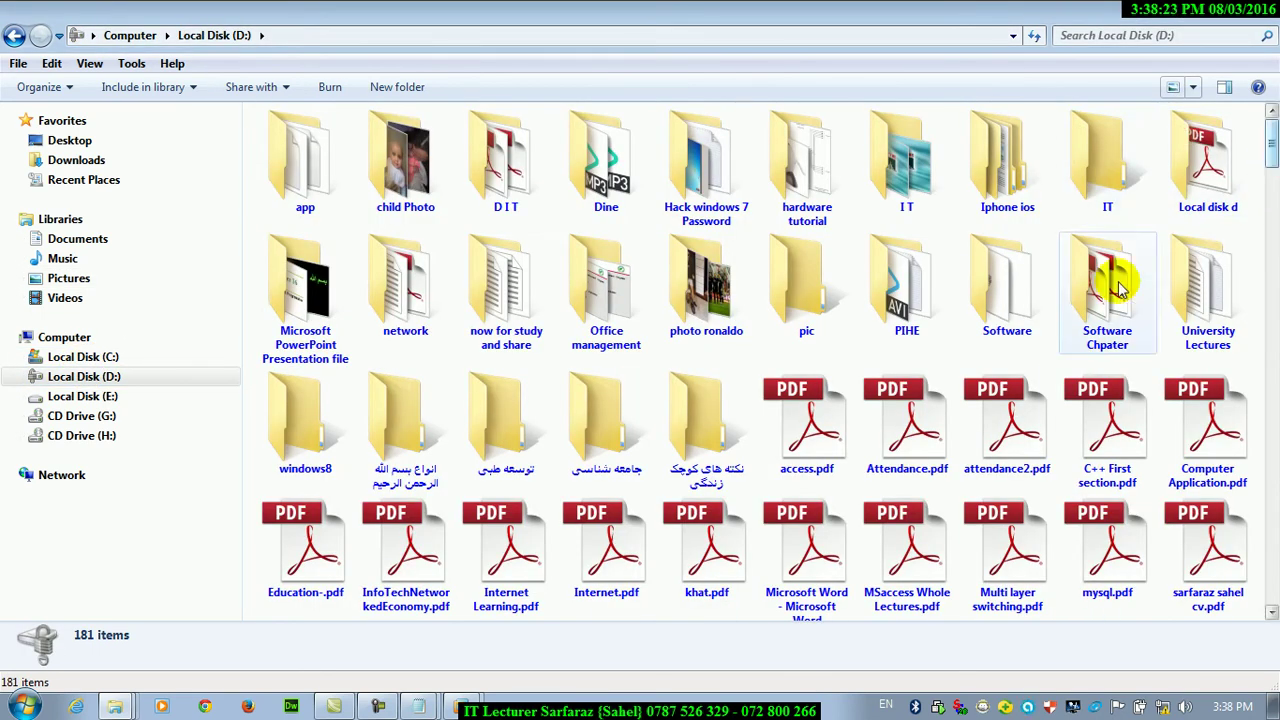
# Open the photo ronaldo folder and turn on 'Always show icons, never thumbnails' in Folder Options
pyautogui.doubleClick(700, 292)
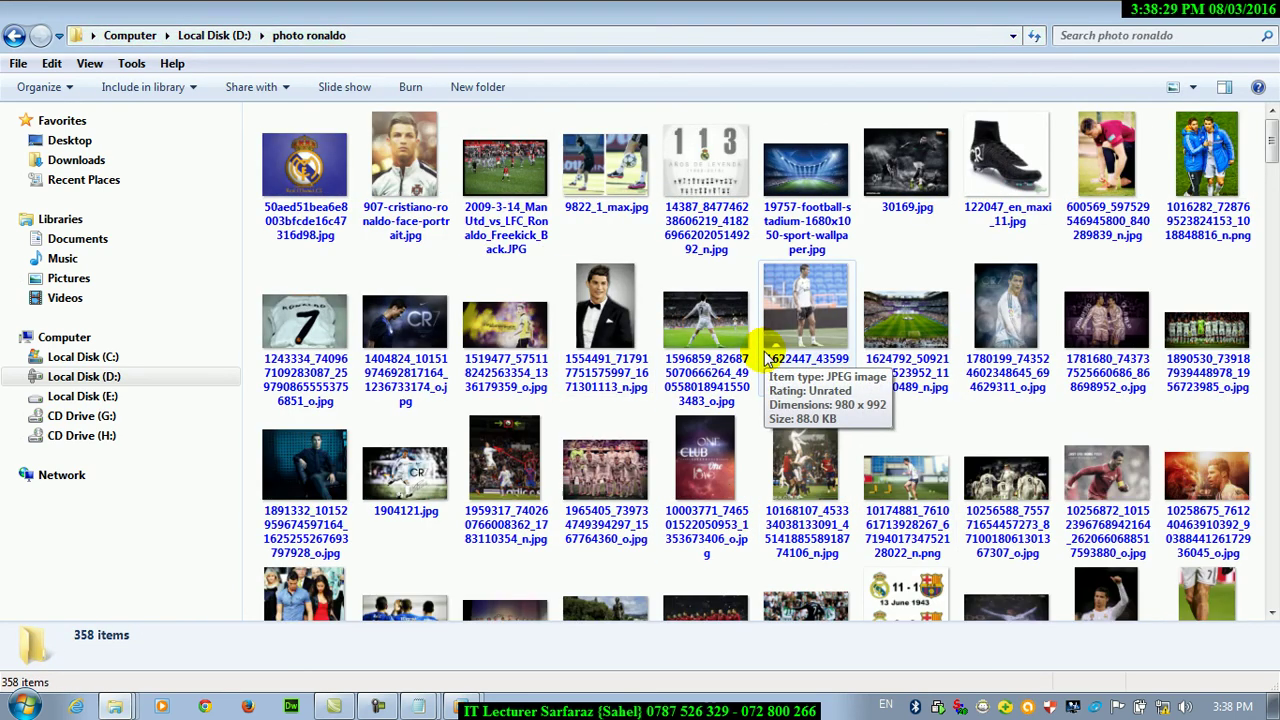
pyautogui.click(118, 63)
pyautogui.click(184, 156)
pyautogui.click(91, 112)
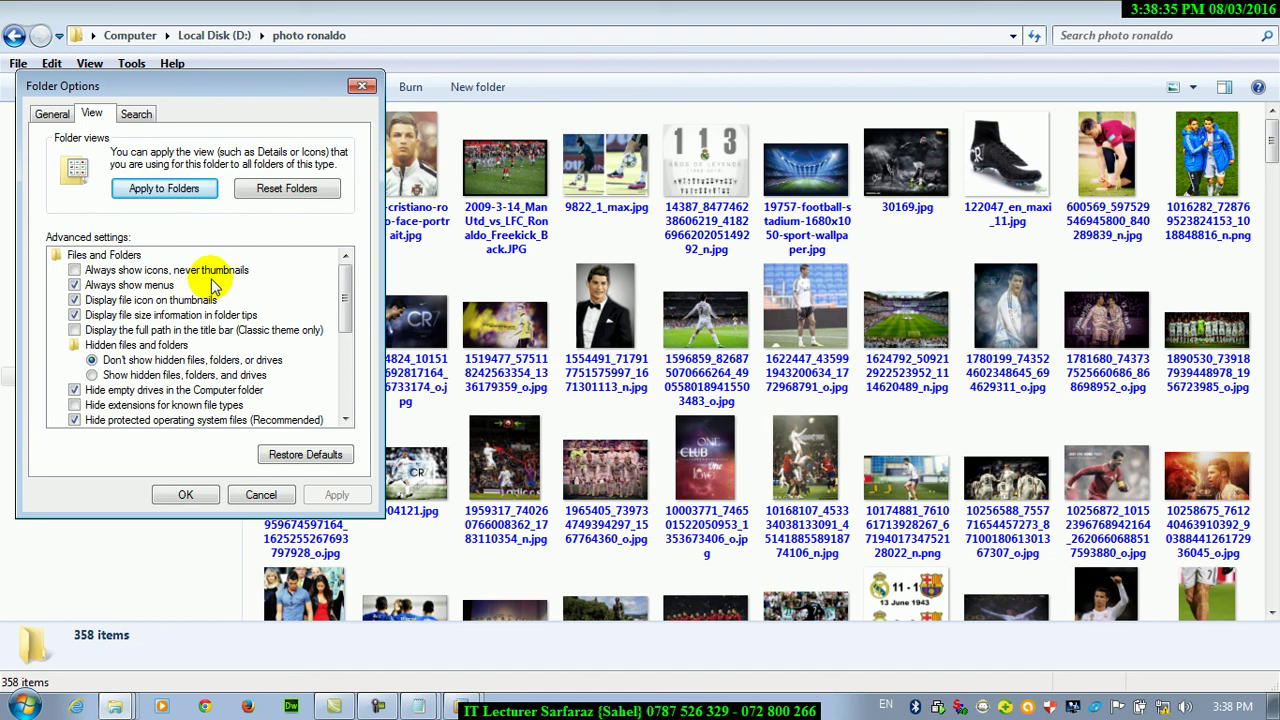
pyautogui.click(172, 270)
pyautogui.click(336, 495)
pyautogui.click(185, 495)
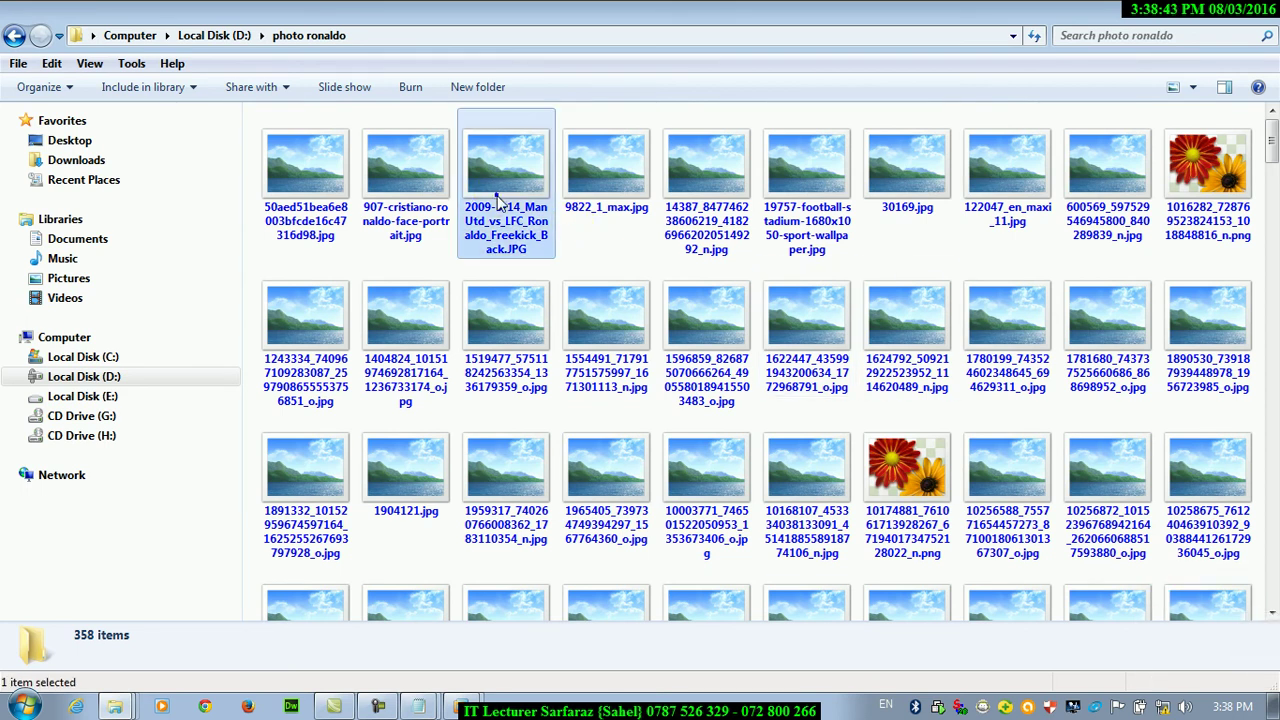
pyautogui.rightClick(501, 204)
# Preview the freekick photo, then uncheck 'Always show icons, never thumbnails' to restore thumbnails
pyautogui.click(553, 121)
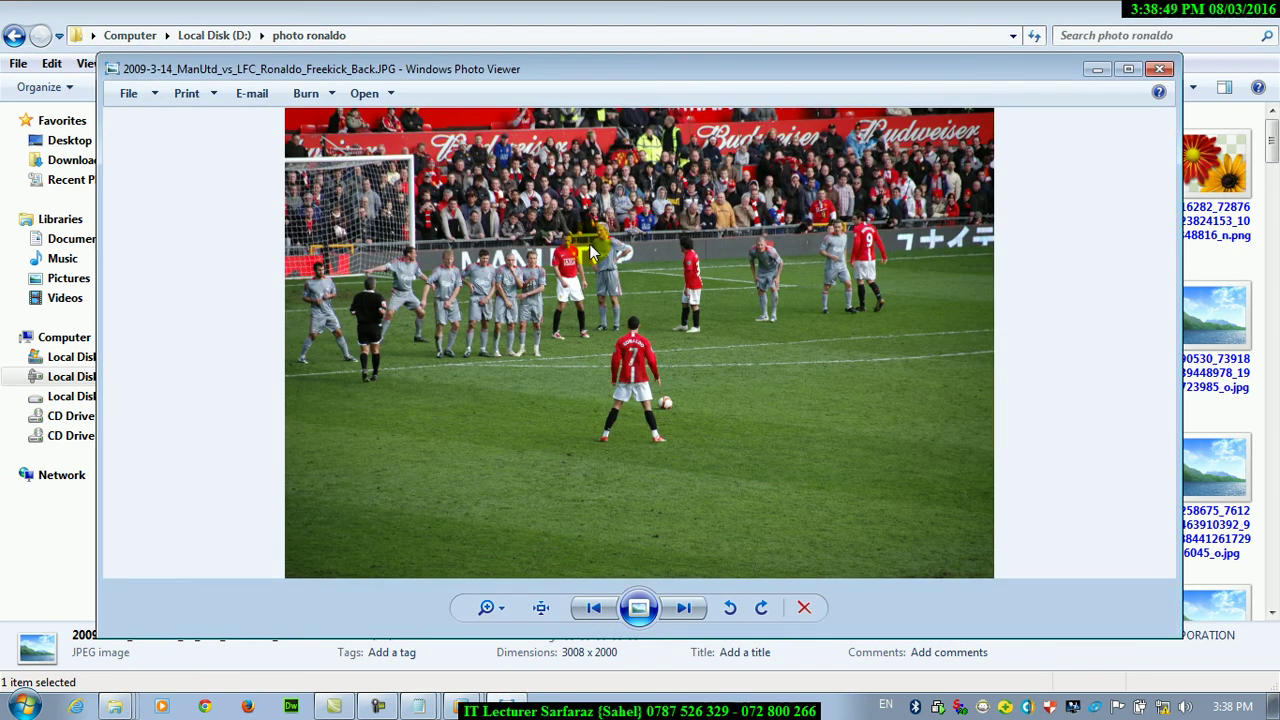
pyautogui.click(1159, 69)
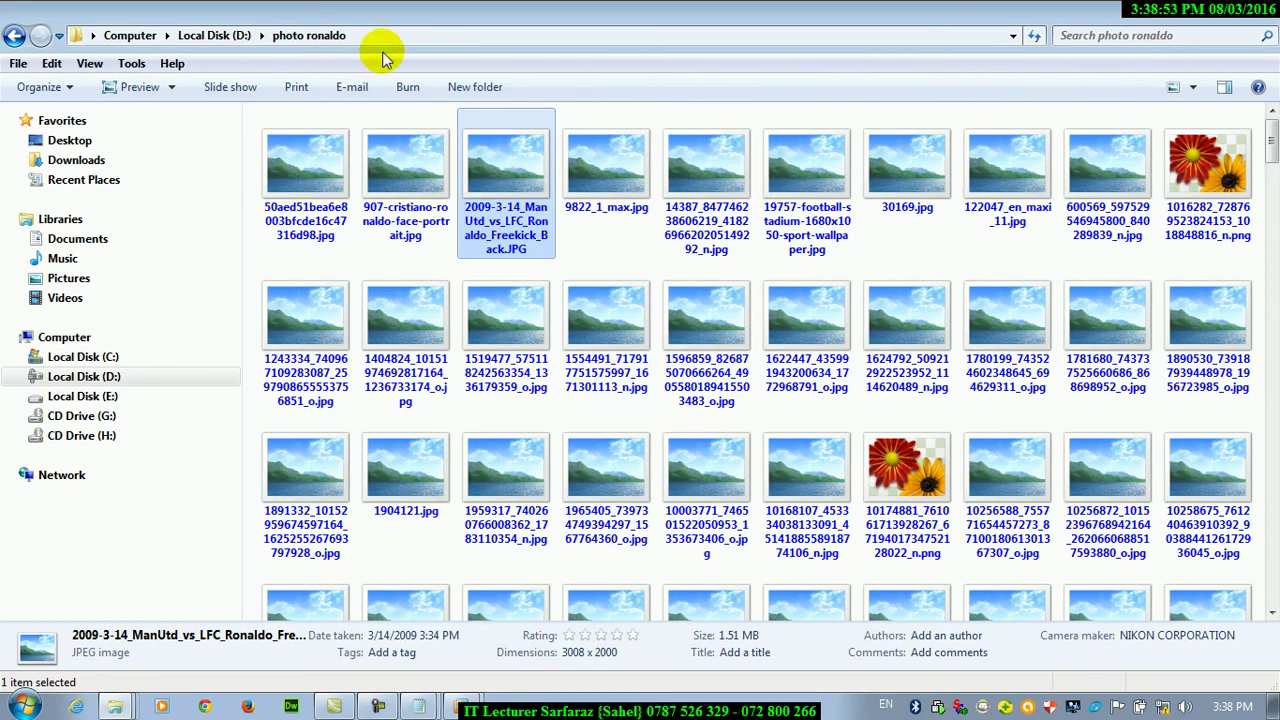
pyautogui.click(133, 64)
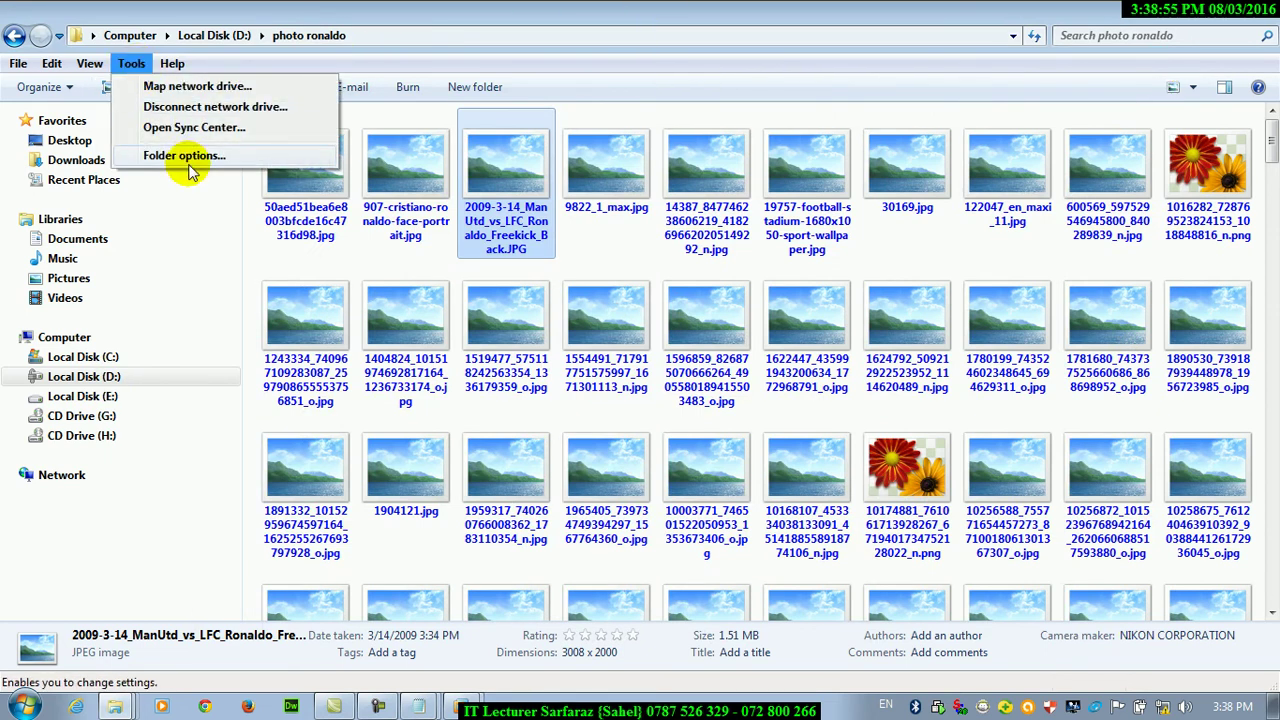
pyautogui.click(184, 155)
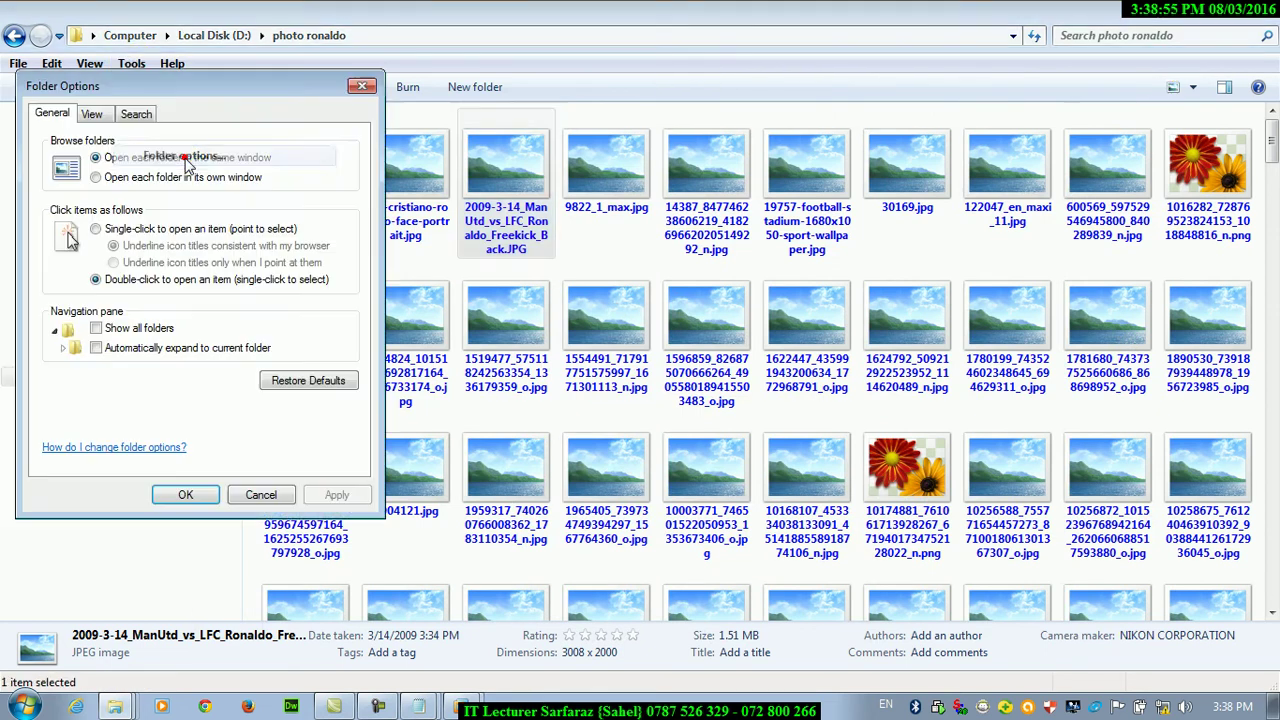
pyautogui.click(92, 114)
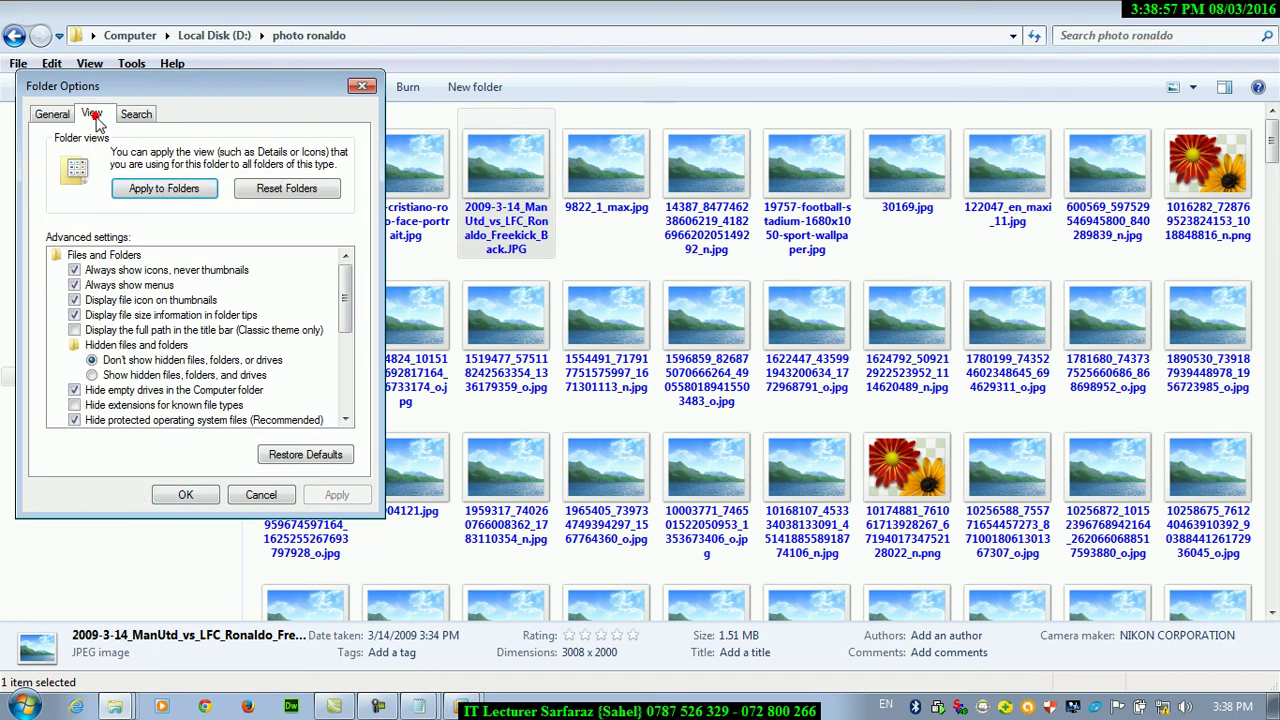
pyautogui.click(75, 270)
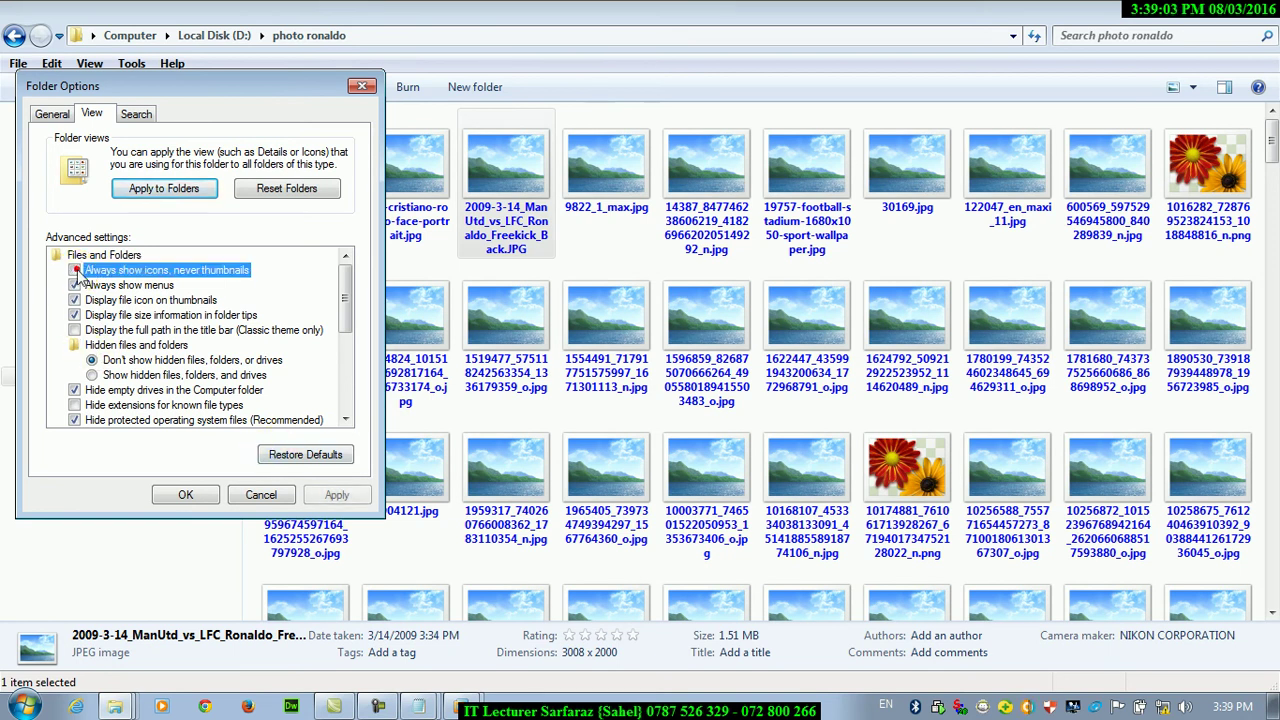
pyautogui.click(337, 495)
pyautogui.click(186, 494)
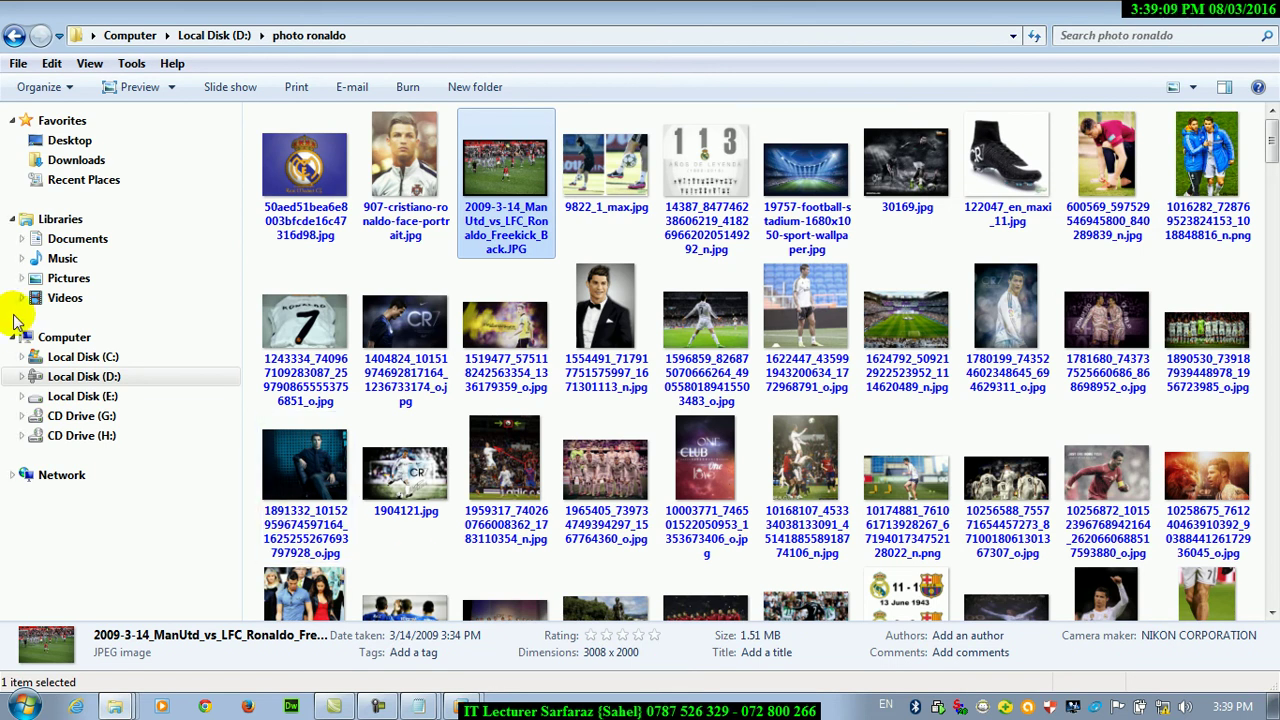
pyautogui.click(62, 278)
# Open Sample Pictures, show the desktop, and bring up Folder Options' View settings
pyautogui.doubleClick(318, 232)
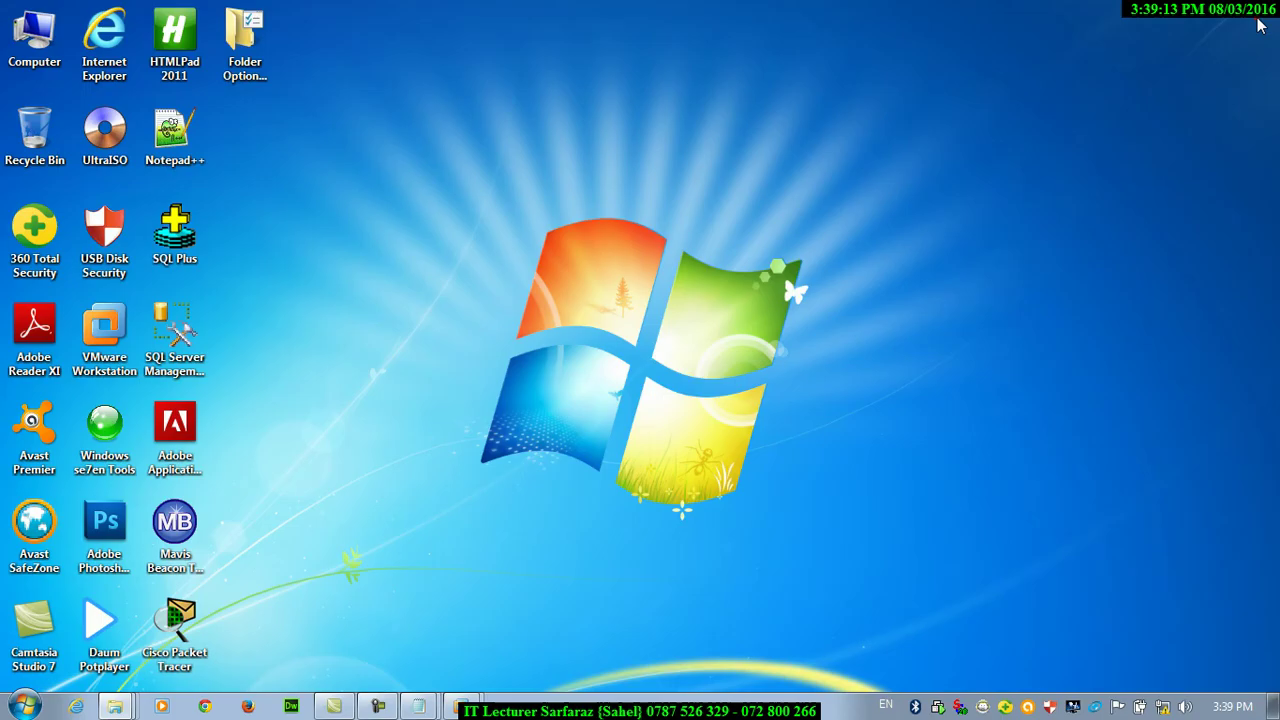
pyautogui.press('super+d')
pyautogui.doubleClick(238, 63)
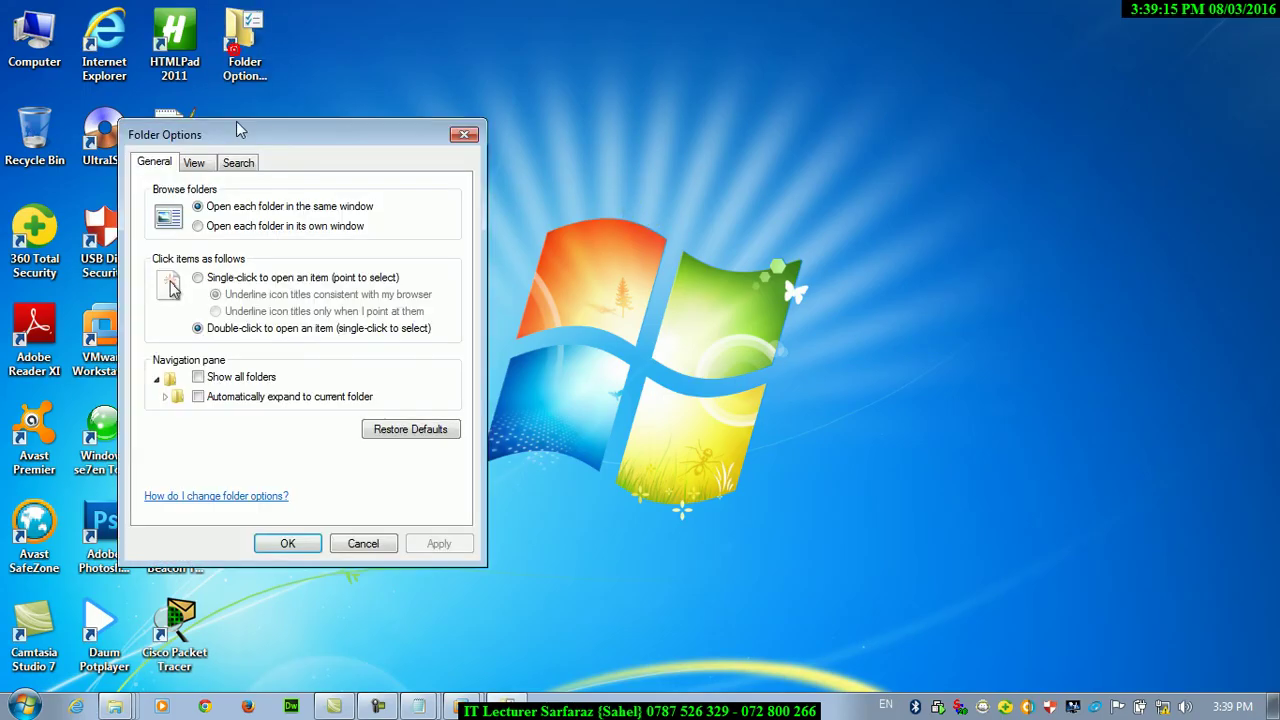
pyautogui.click(194, 162)
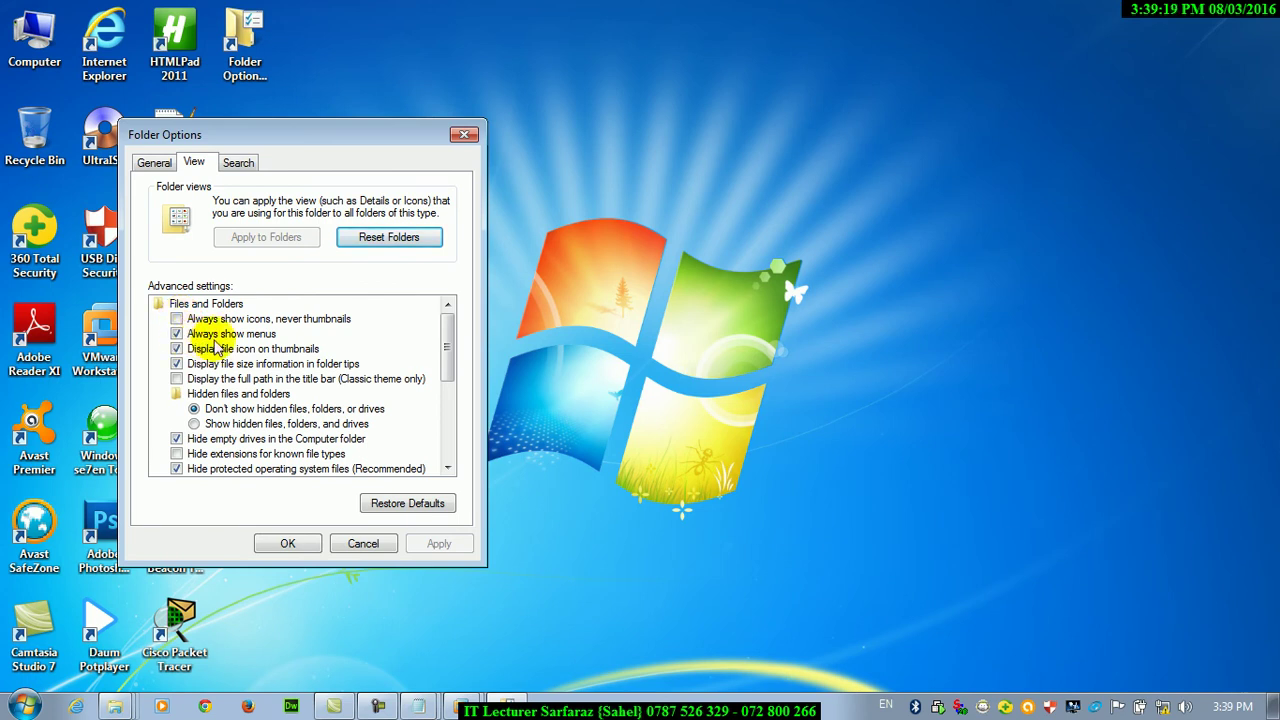
pyautogui.doubleClick(34, 42)
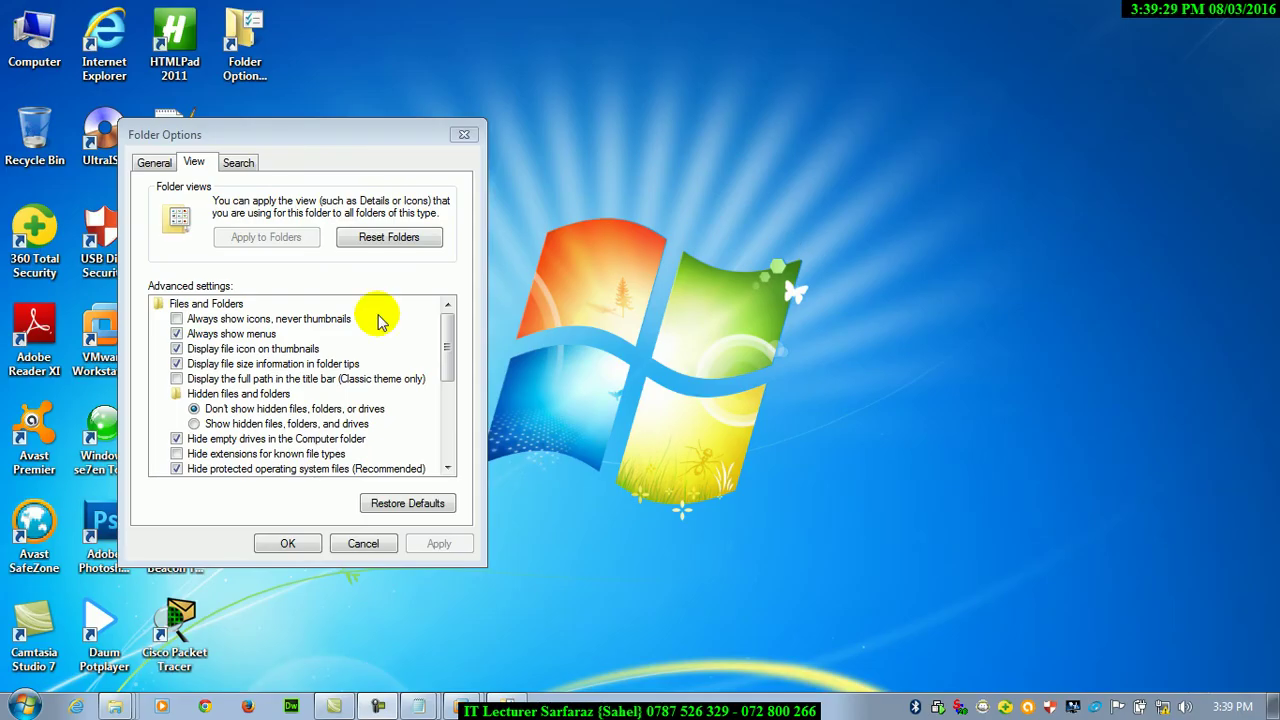
# Uncheck 'Always show menus', apply it, and open the Computer window
pyautogui.click(224, 333)
pyautogui.click(439, 544)
pyautogui.click(287, 543)
pyautogui.doubleClick(34, 35)
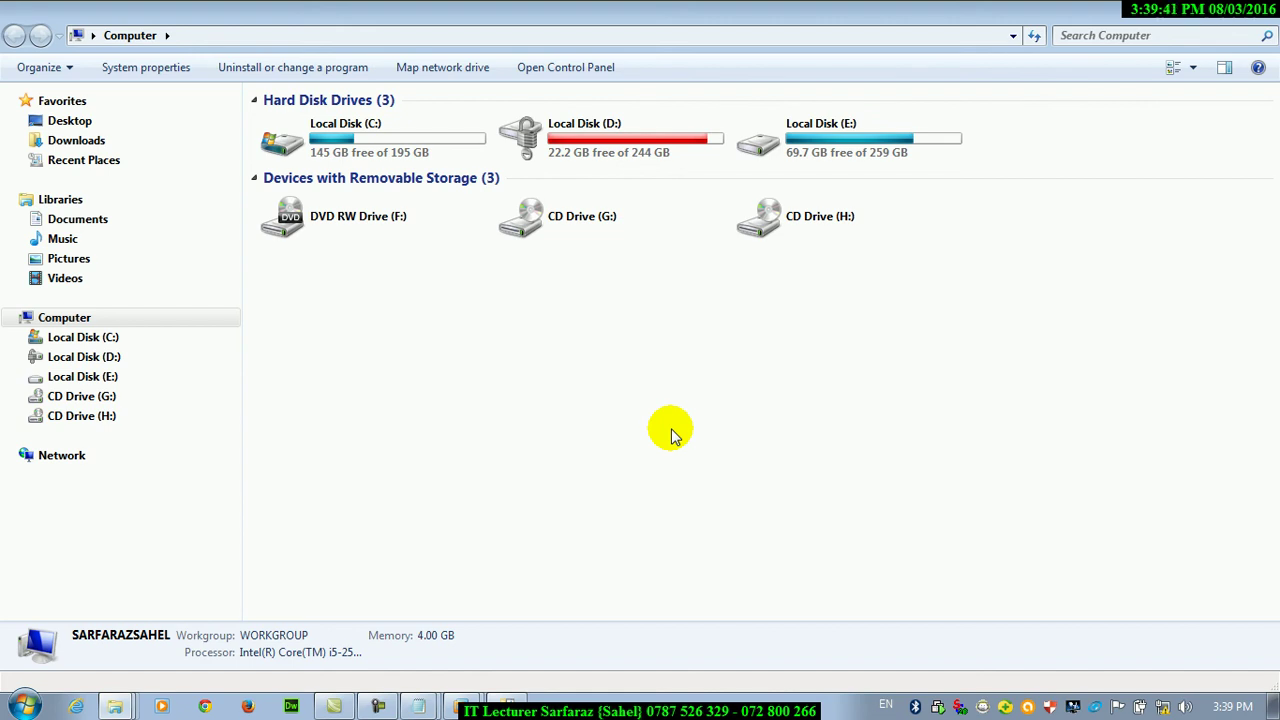
# Launch the On-Screen Keyboard with osk, centre it and enlarge its keys
pyautogui.press('super+r')
pyautogui.write('osk')
pyautogui.press('Return')
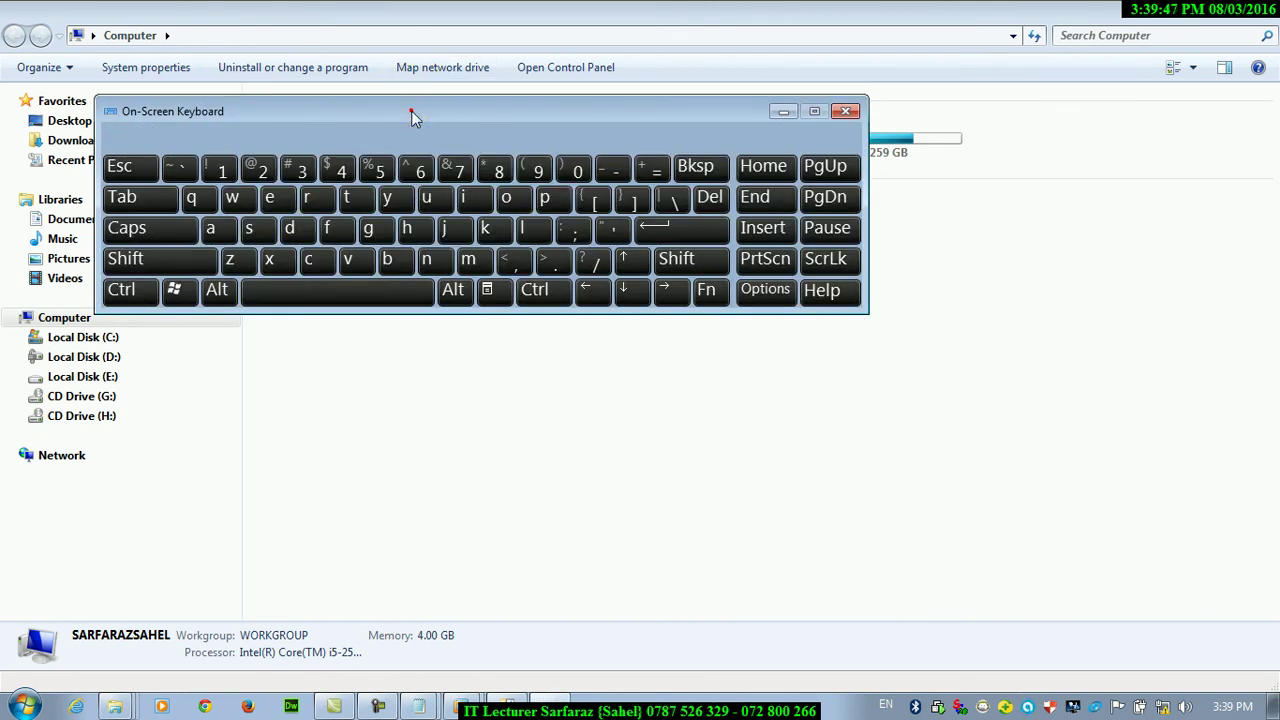
pyautogui.moveTo(411, 110); pyautogui.dragTo(637, 285)
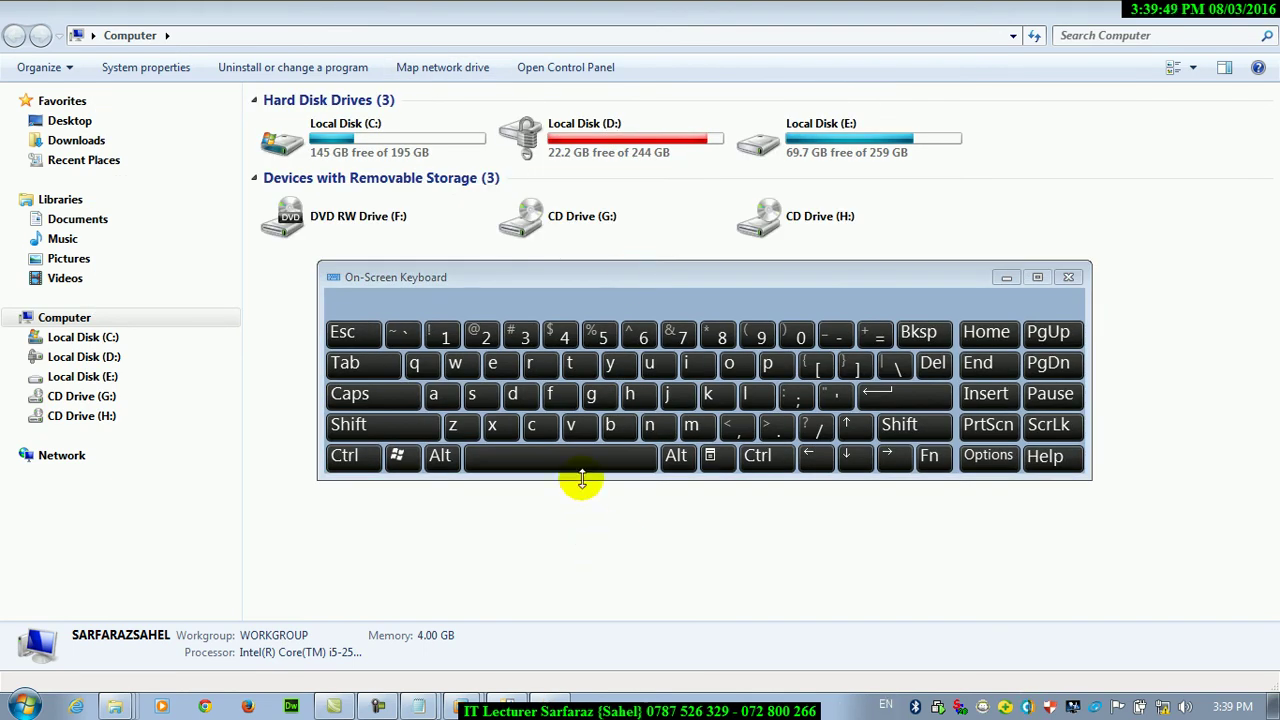
pyautogui.moveTo(582, 479); pyautogui.dragTo(600, 587)
pyautogui.click(445, 568)
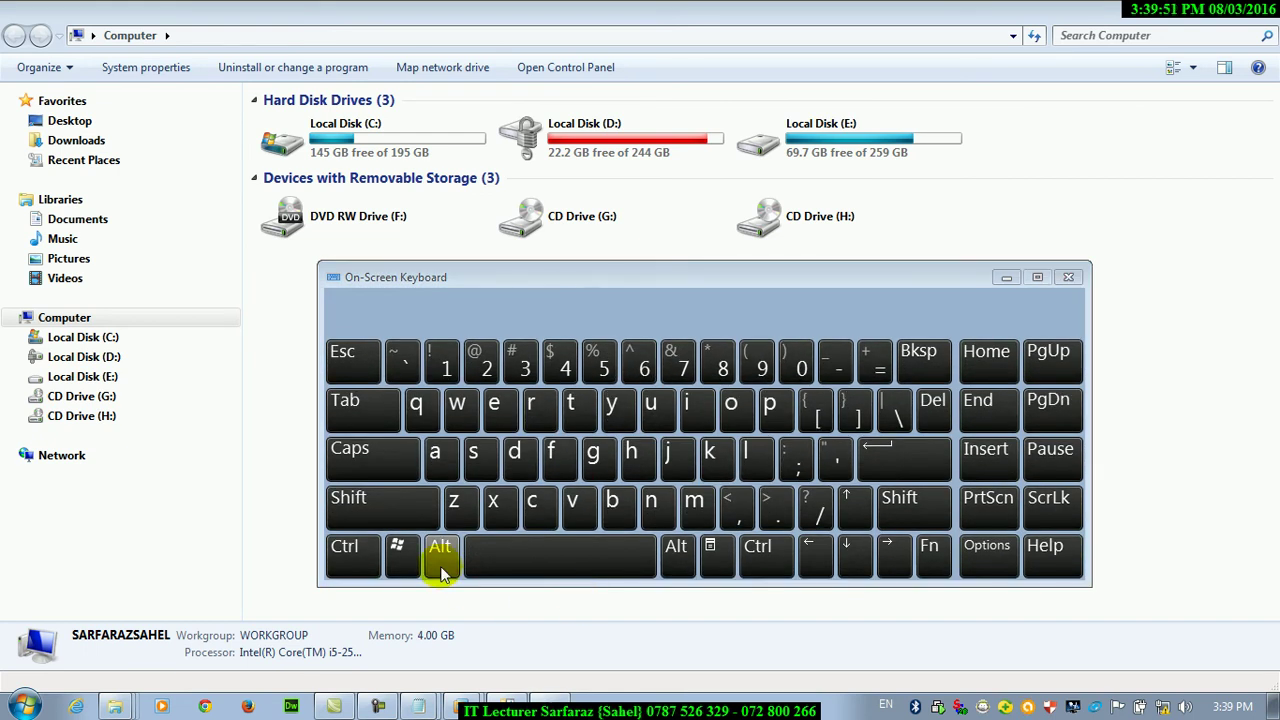
# Use the virtual Alt key to briefly reveal Explorer's menu bar, then dismiss it
pyautogui.click(443, 568)
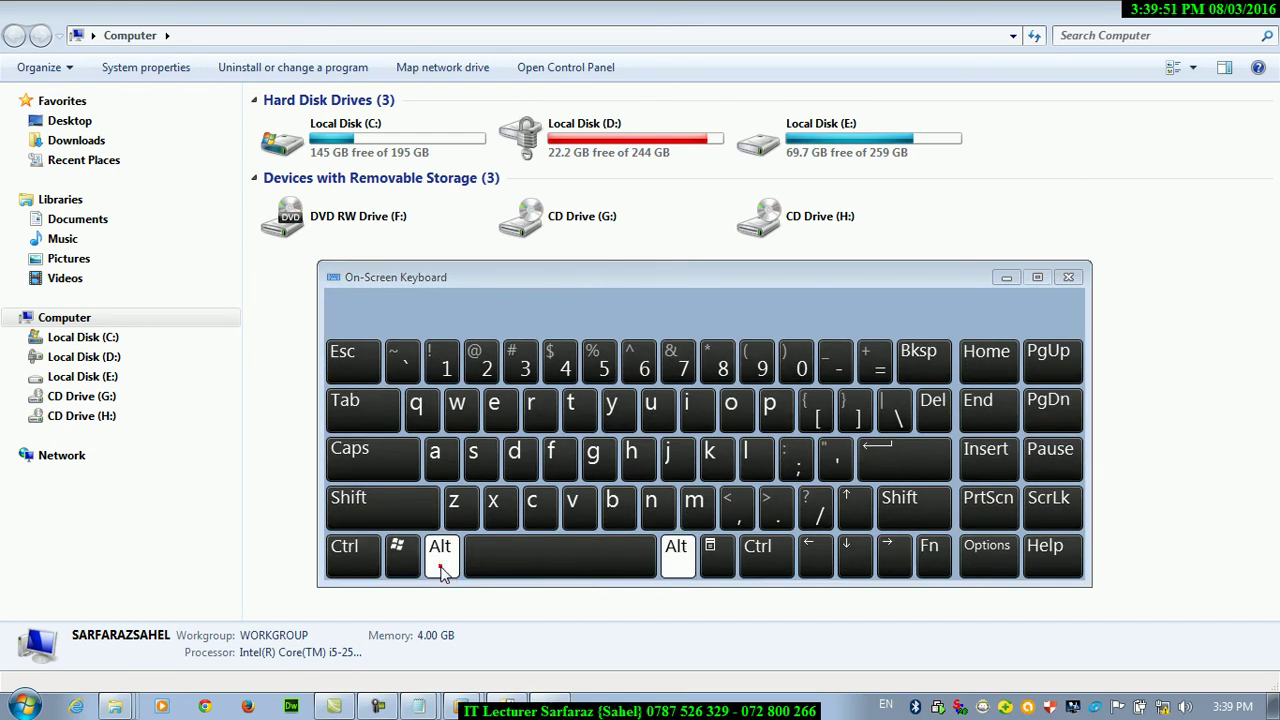
pyautogui.click(243, 378)
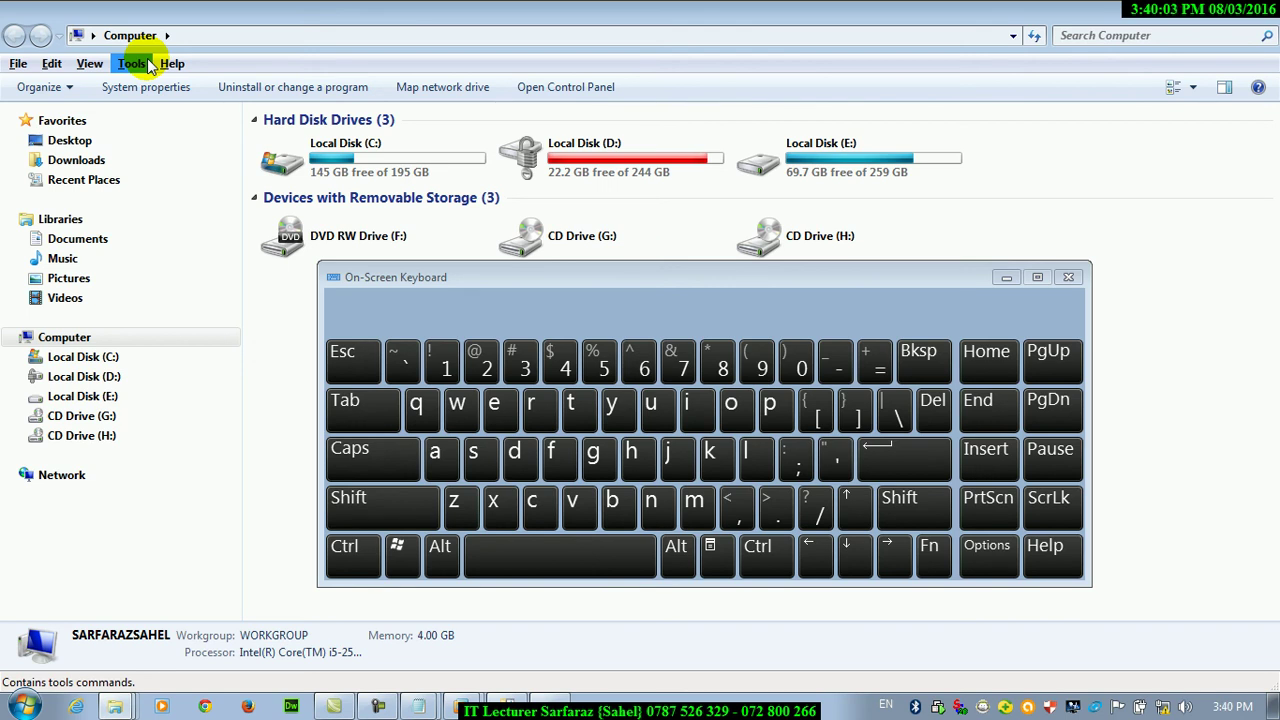
pyautogui.click(1172, 12)
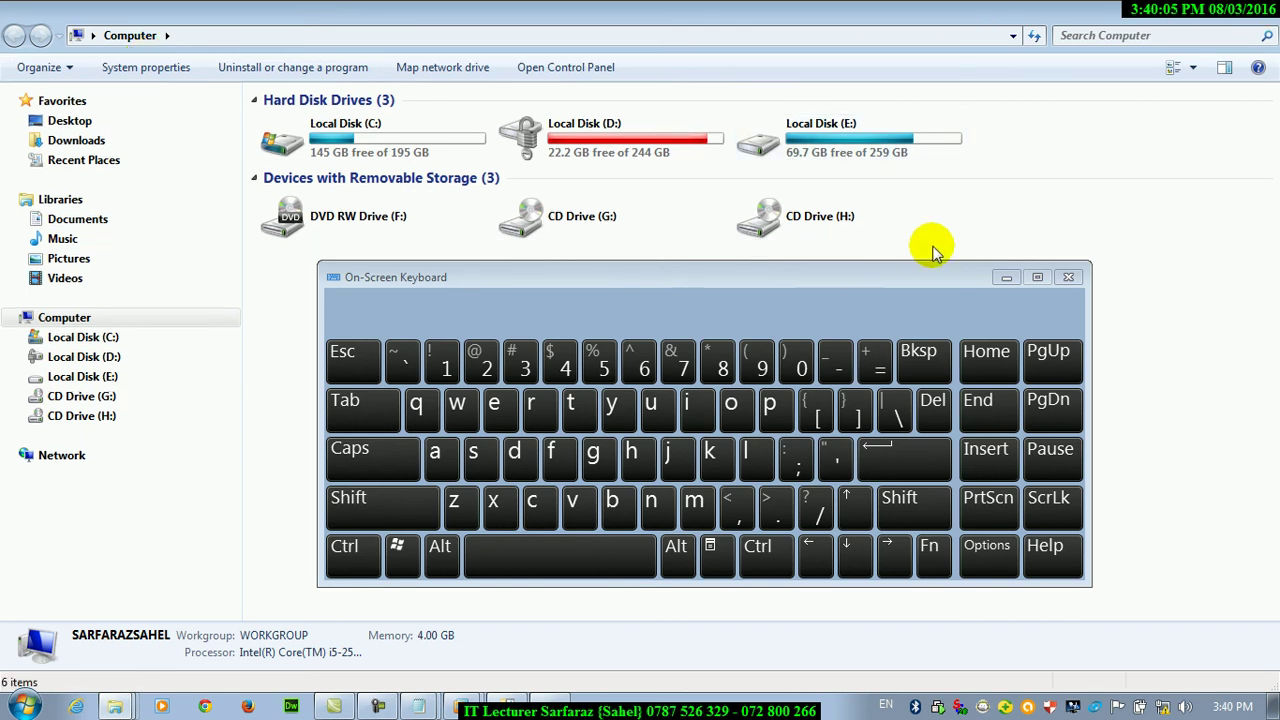
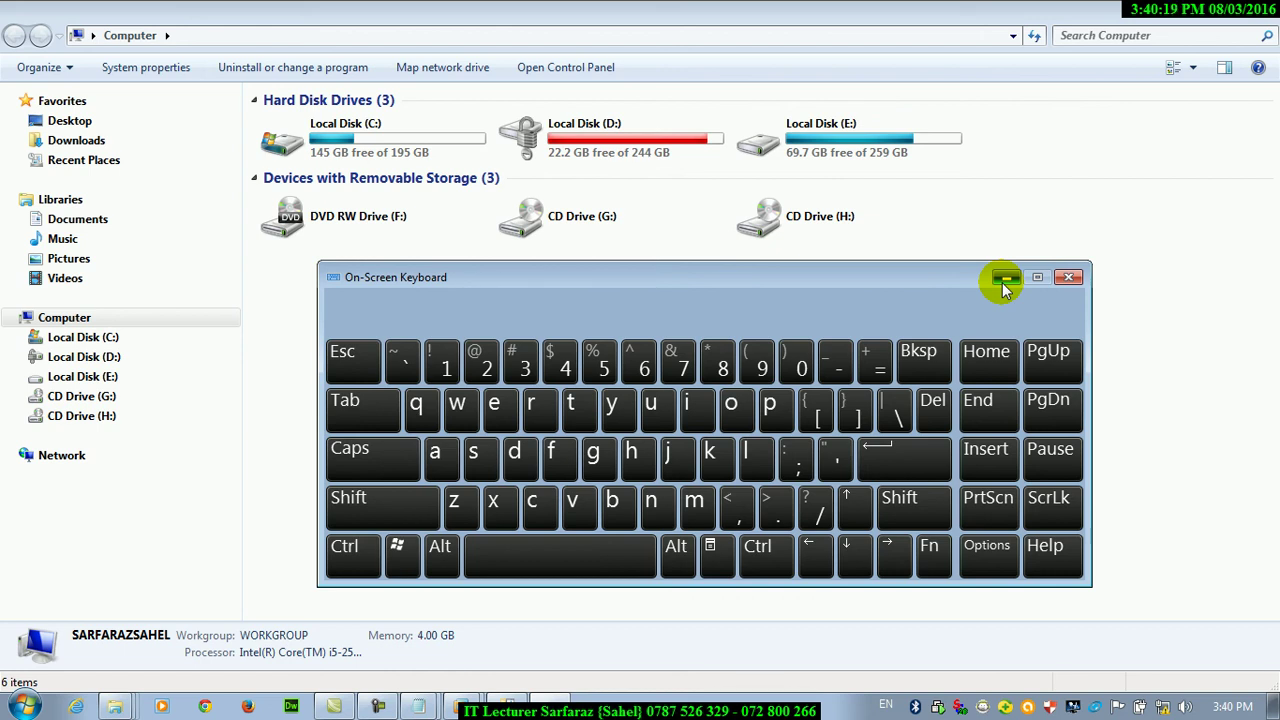
# Hide the on-screen keyboard and open Folder Options from the desktop shortcut
pyautogui.click(1005, 285)
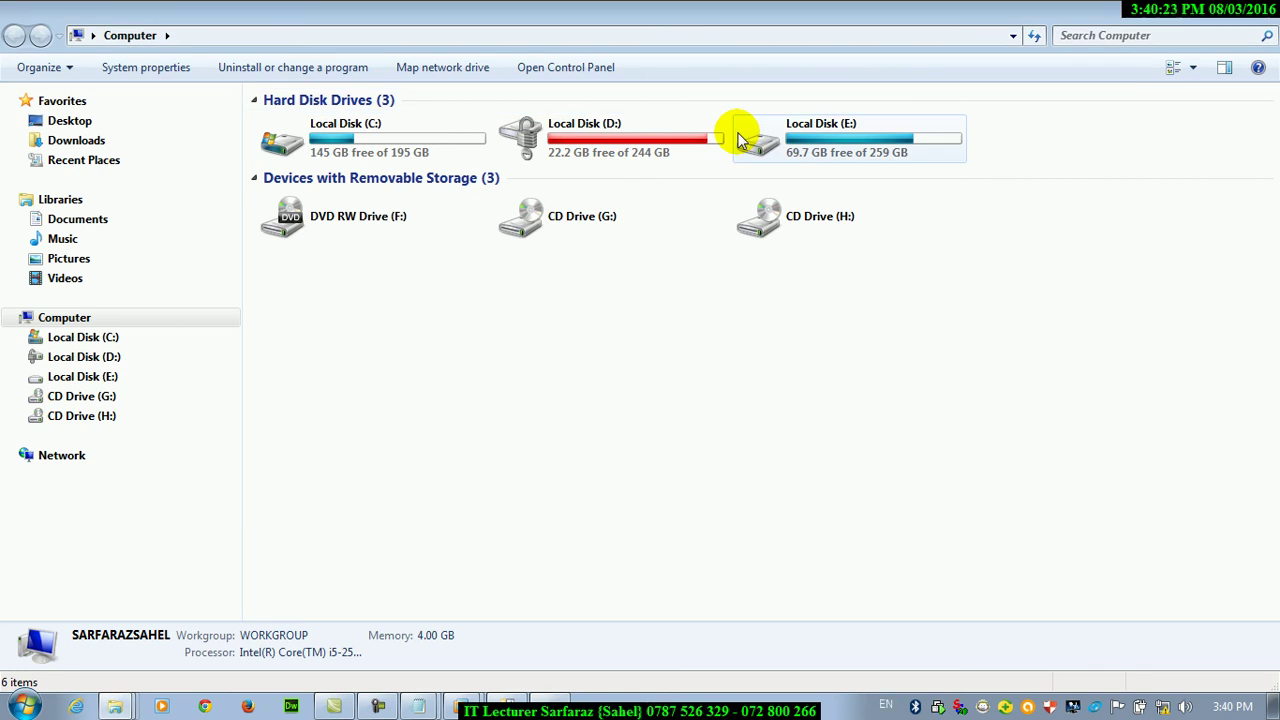
pyautogui.press('super+d')
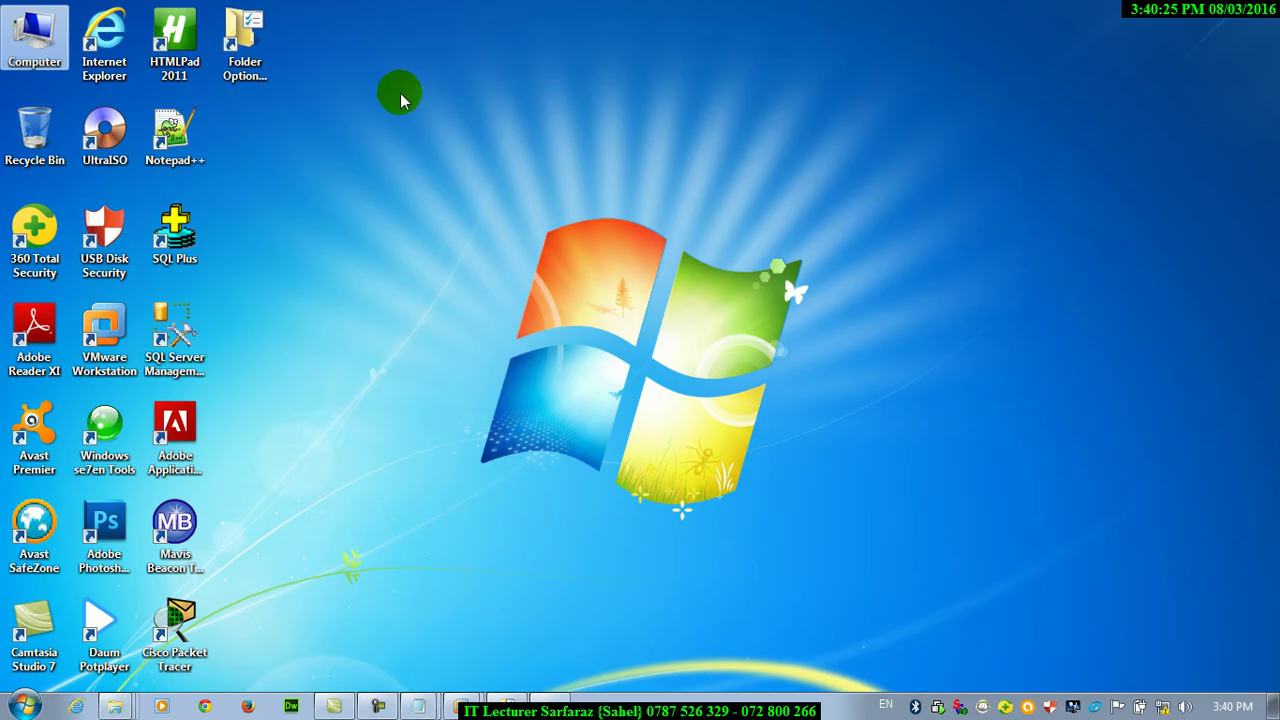
pyautogui.doubleClick(244, 42)
# Turn on Always show menus in the View settings, apply, and open Computer
pyautogui.click(180, 161)
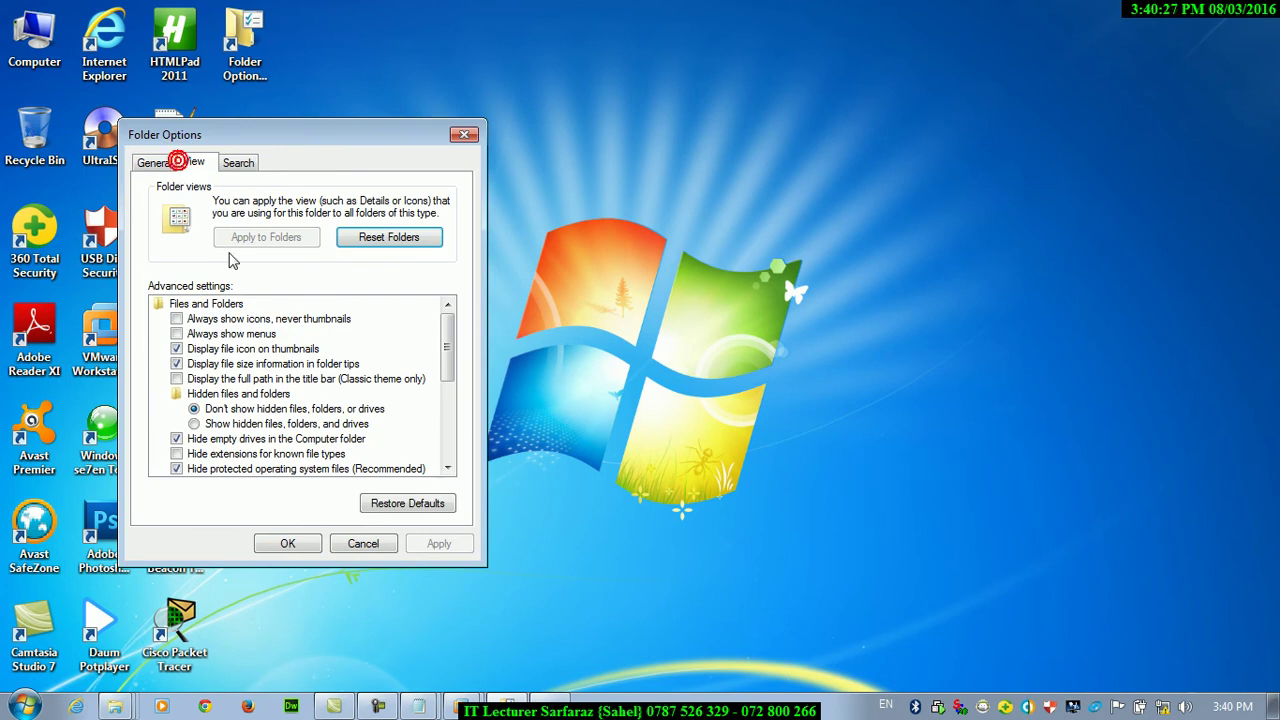
pyautogui.click(178, 334)
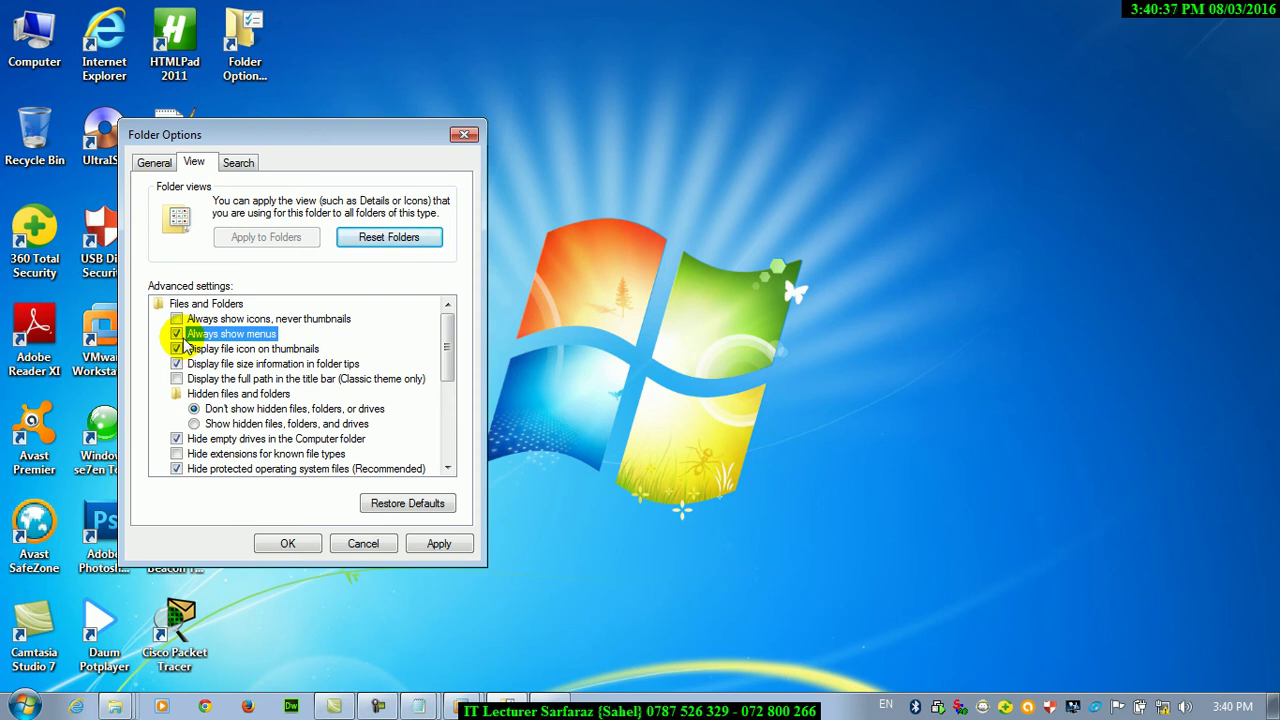
pyautogui.click(437, 544)
pyautogui.click(288, 544)
pyautogui.doubleClick(34, 40)
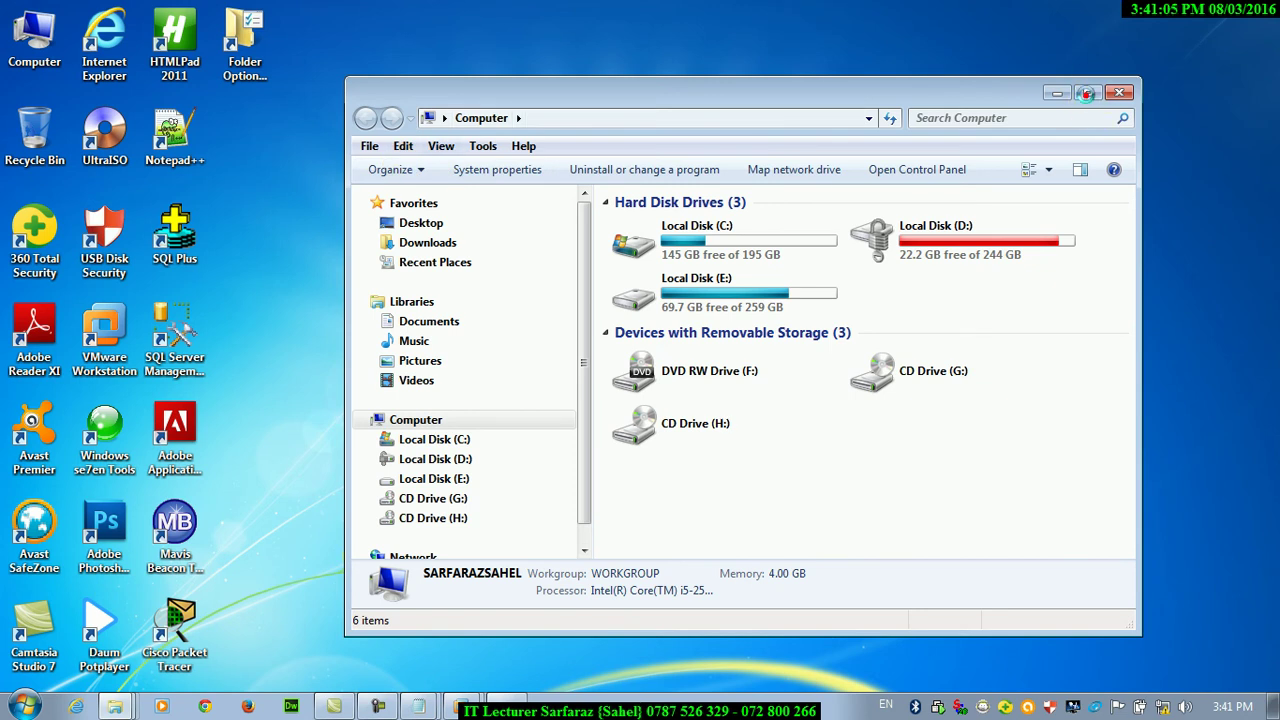
pyautogui.click(1088, 92)
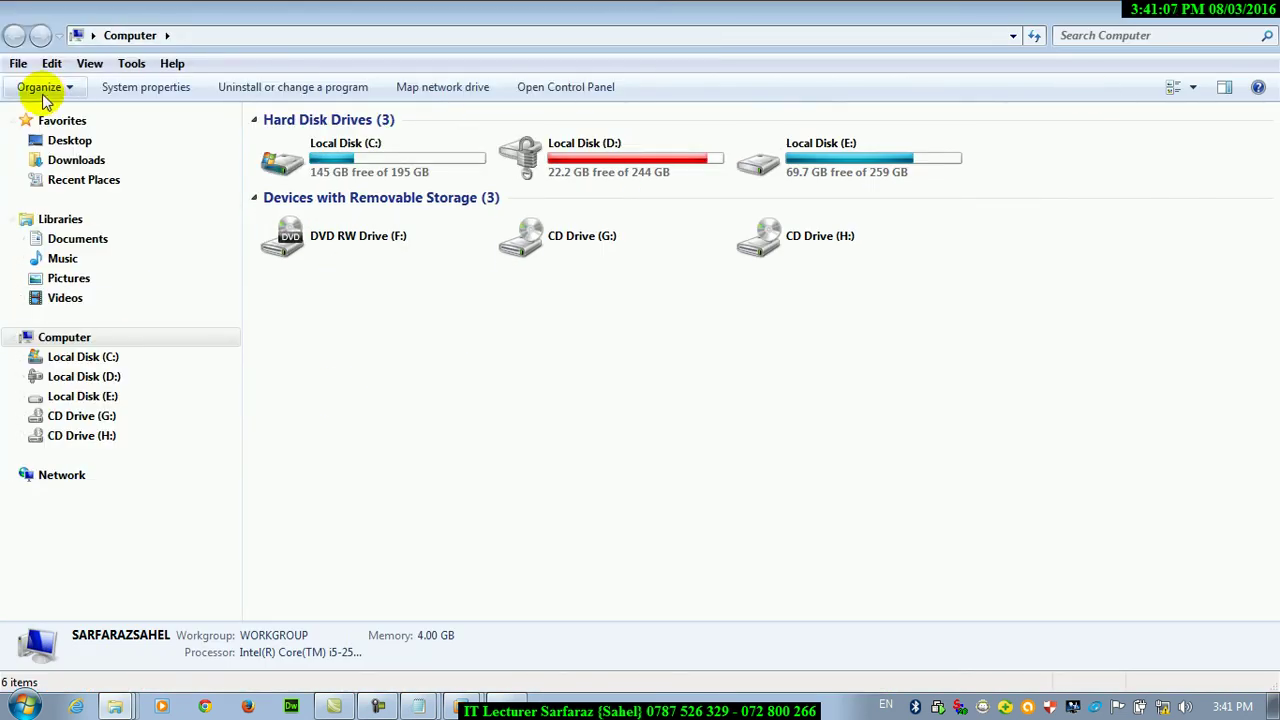
pyautogui.click(18, 63)
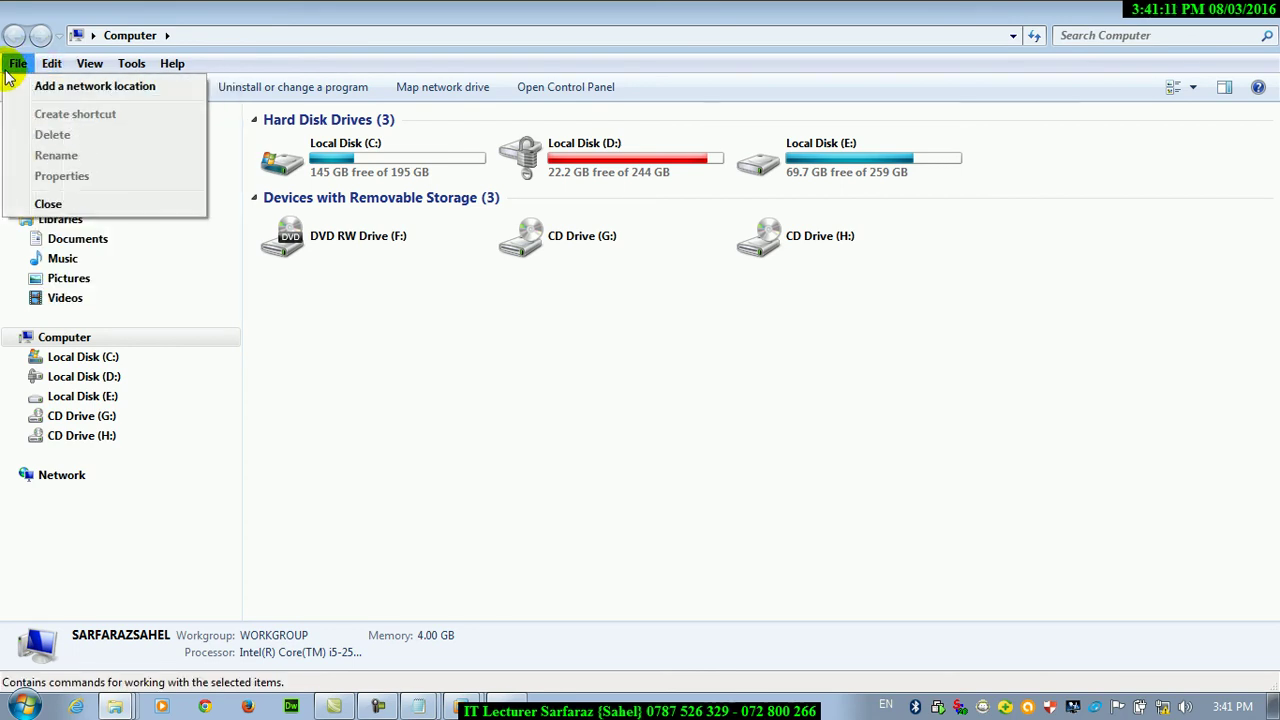
pyautogui.moveTo(49, 68)
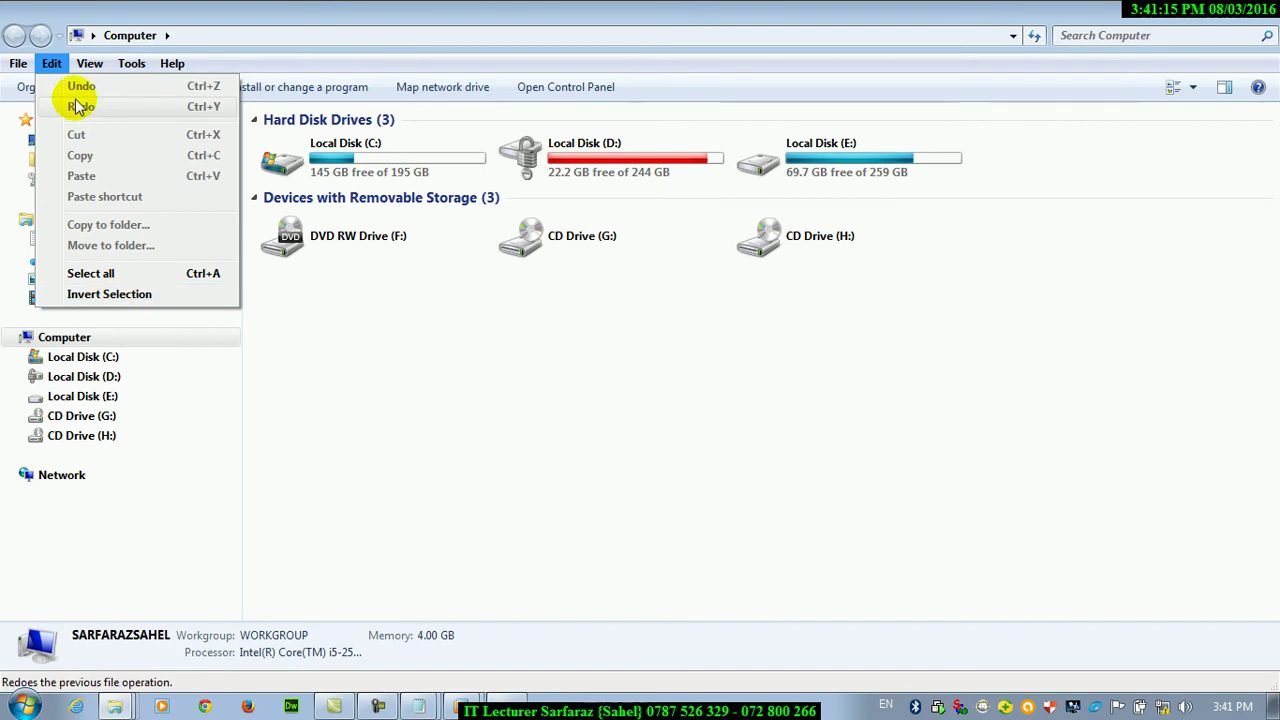
pyautogui.moveTo(86, 62)
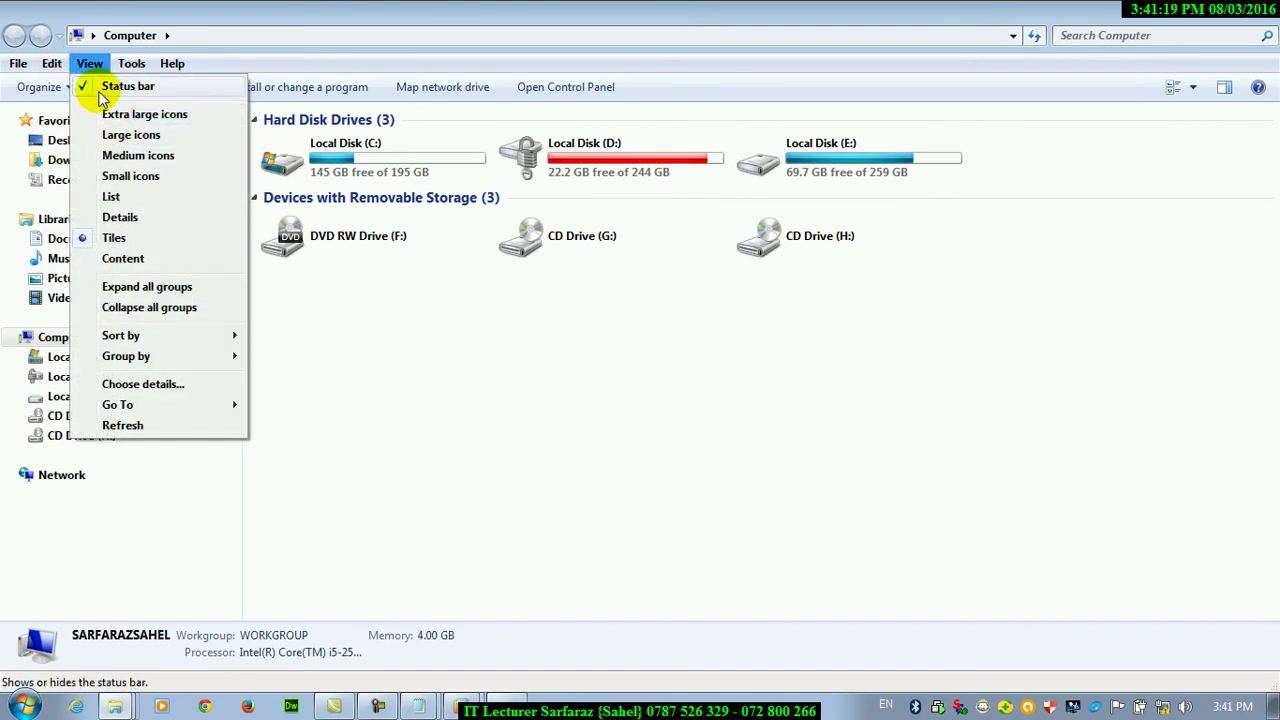
pyautogui.rightClick(431, 368)
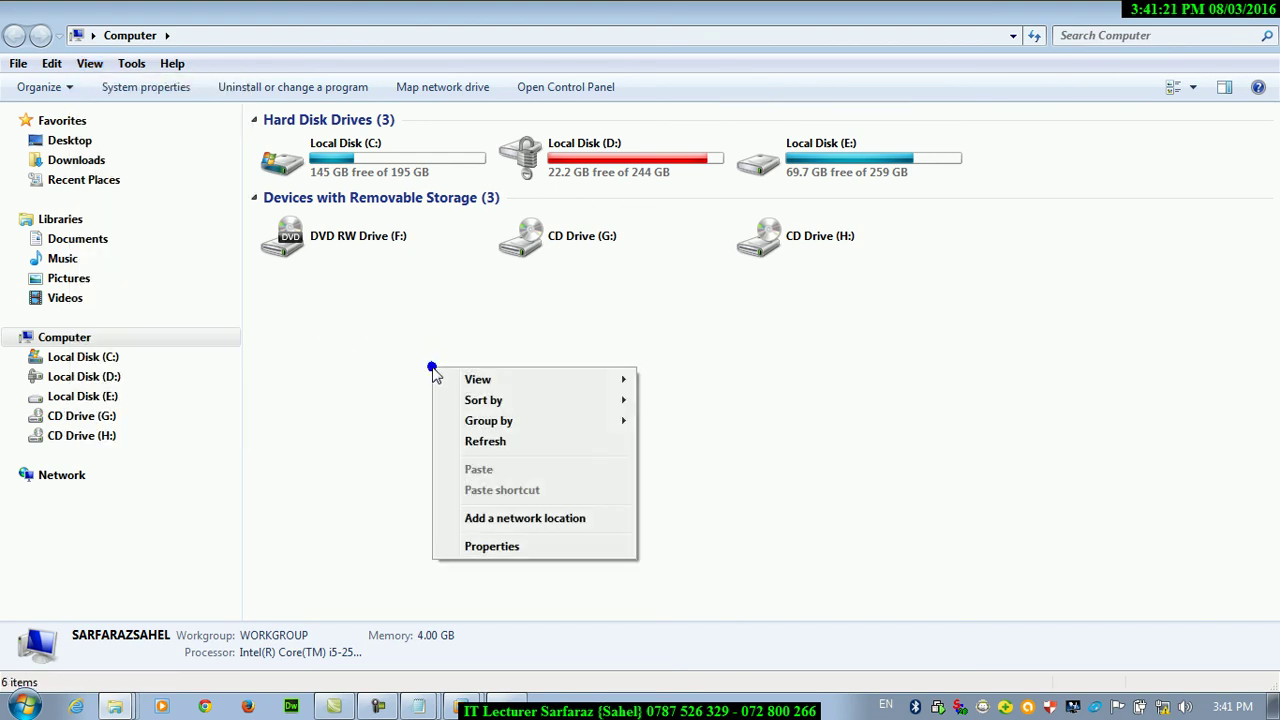
pyautogui.click(89, 63)
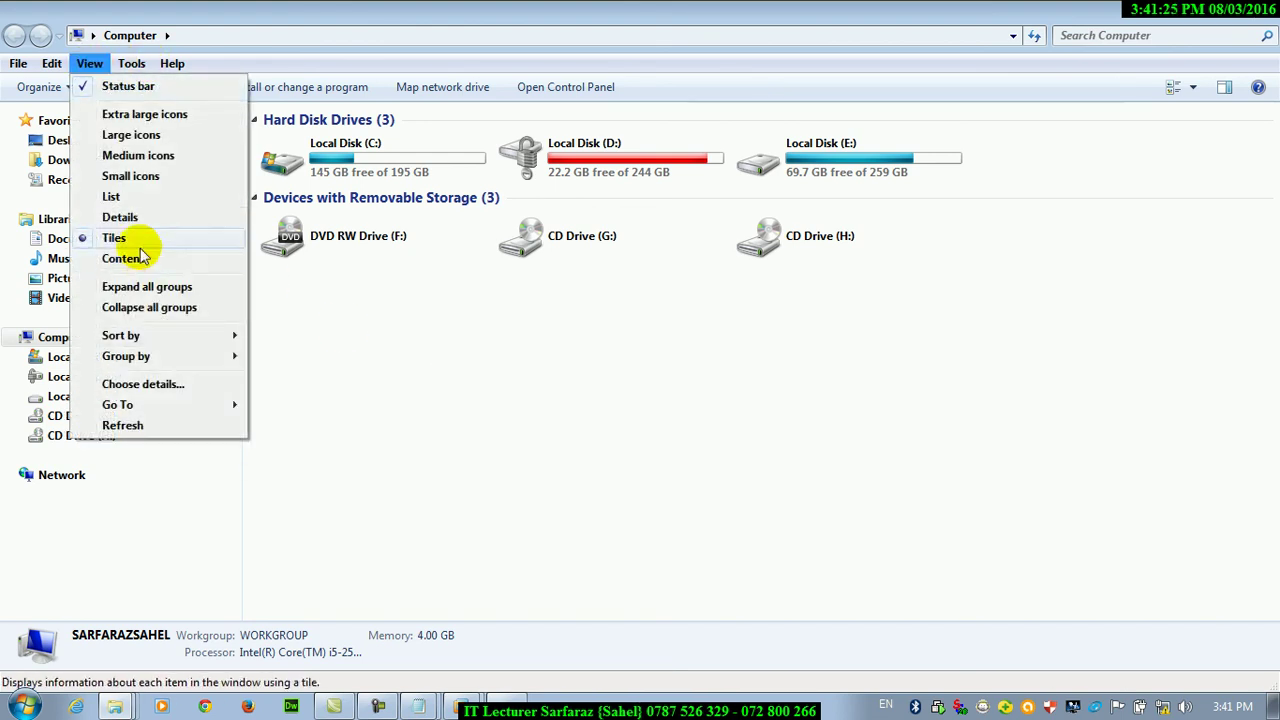
pyautogui.click(89, 63)
pyautogui.click(131, 63)
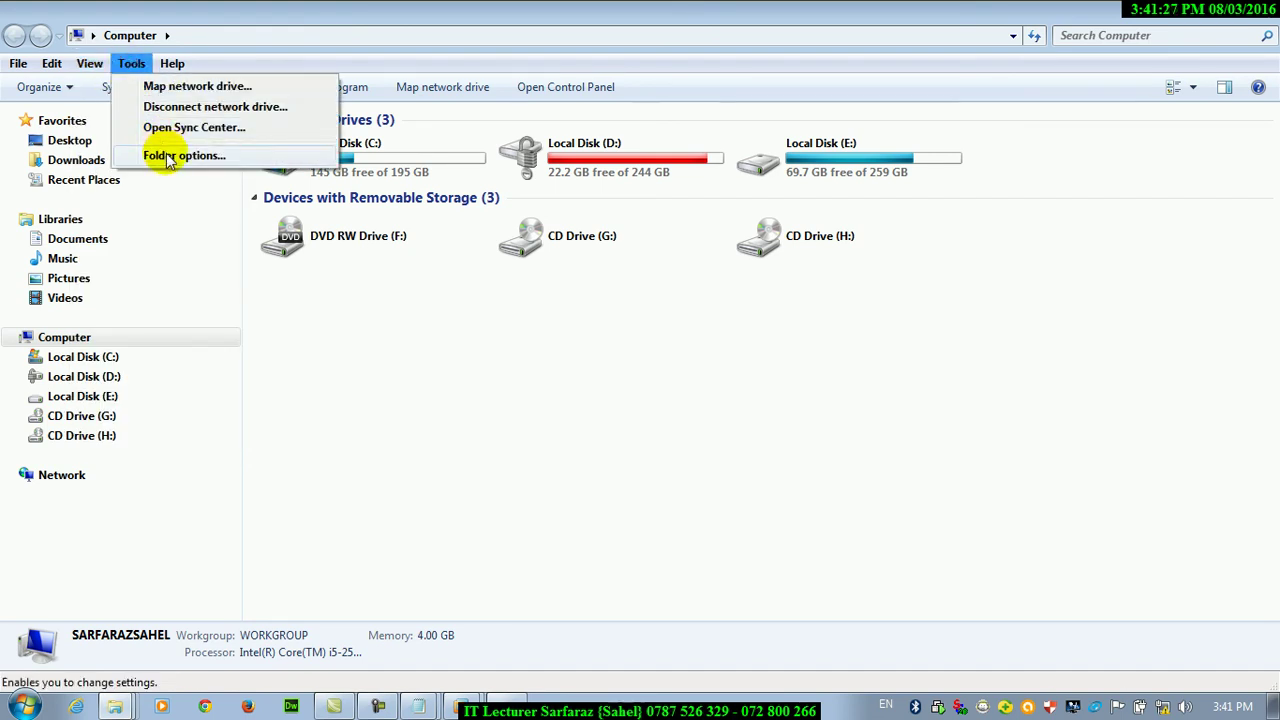
pyautogui.click(168, 157)
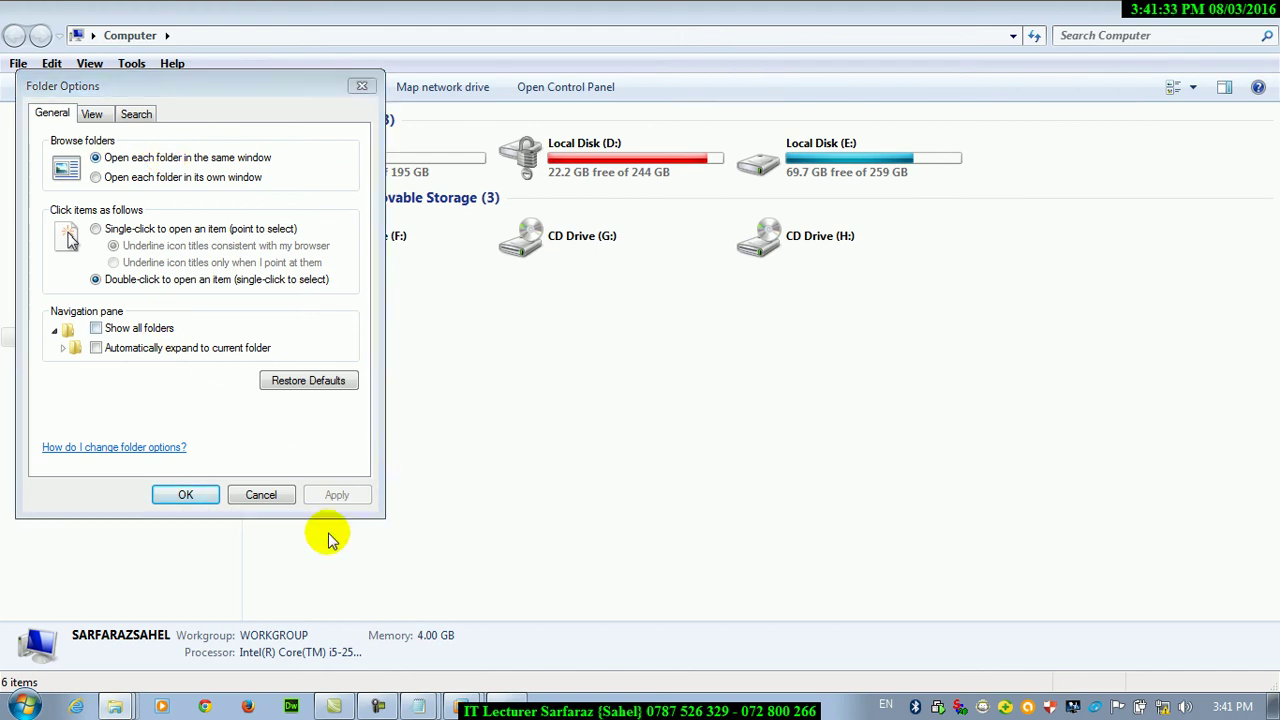
pyautogui.click(91, 113)
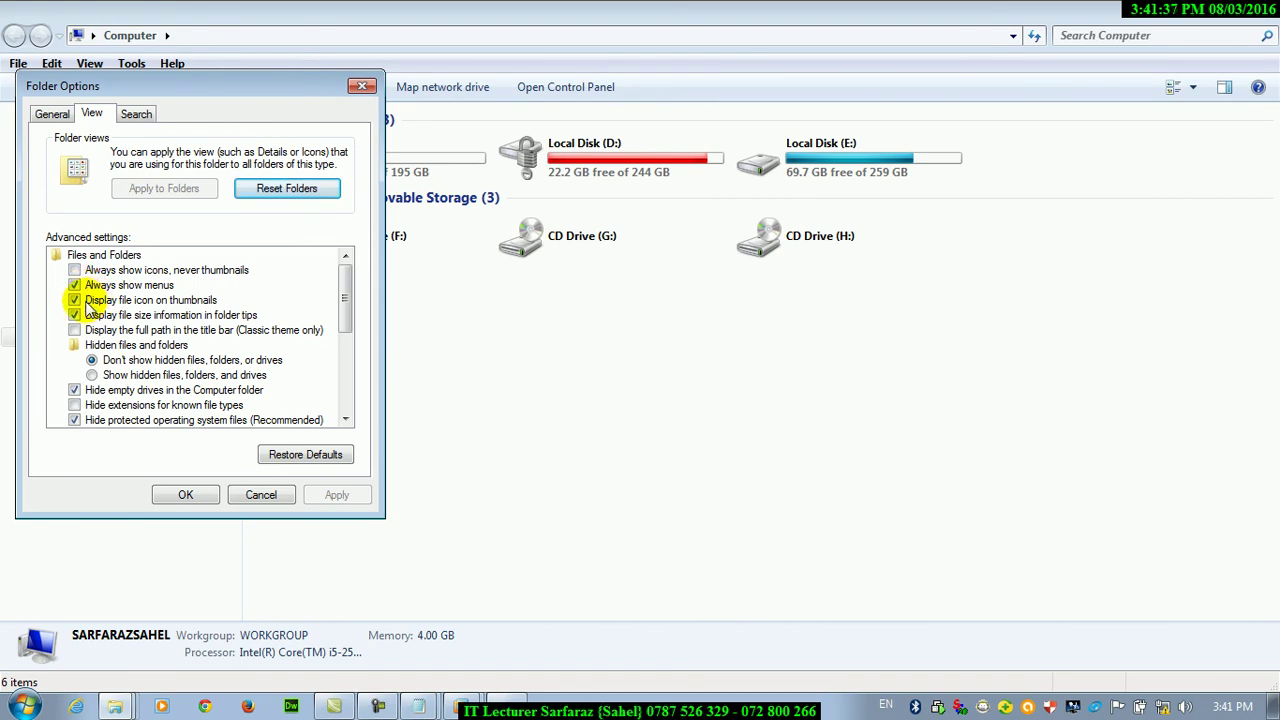
pyautogui.click(259, 492)
pyautogui.press('super+d')
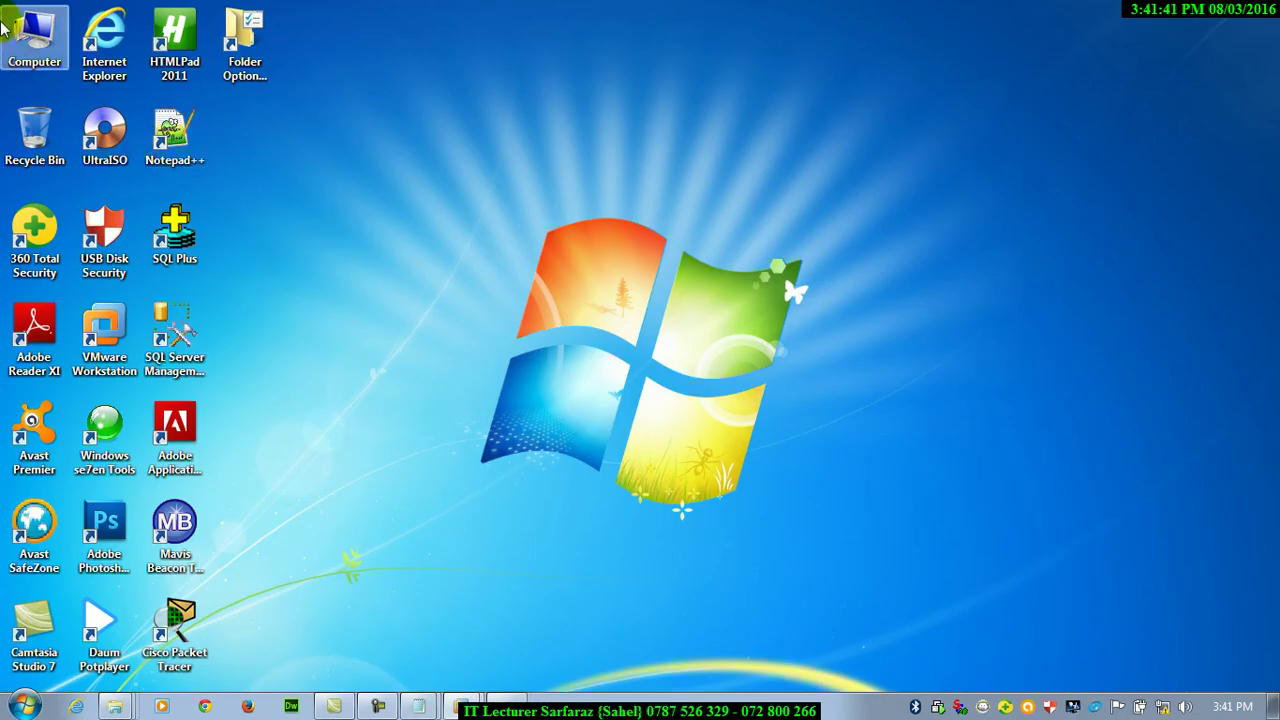
# Show the D:\PIHE folder contents as Large Icons
pyautogui.doubleClick(28, 30)
pyautogui.doubleClick(595, 155)
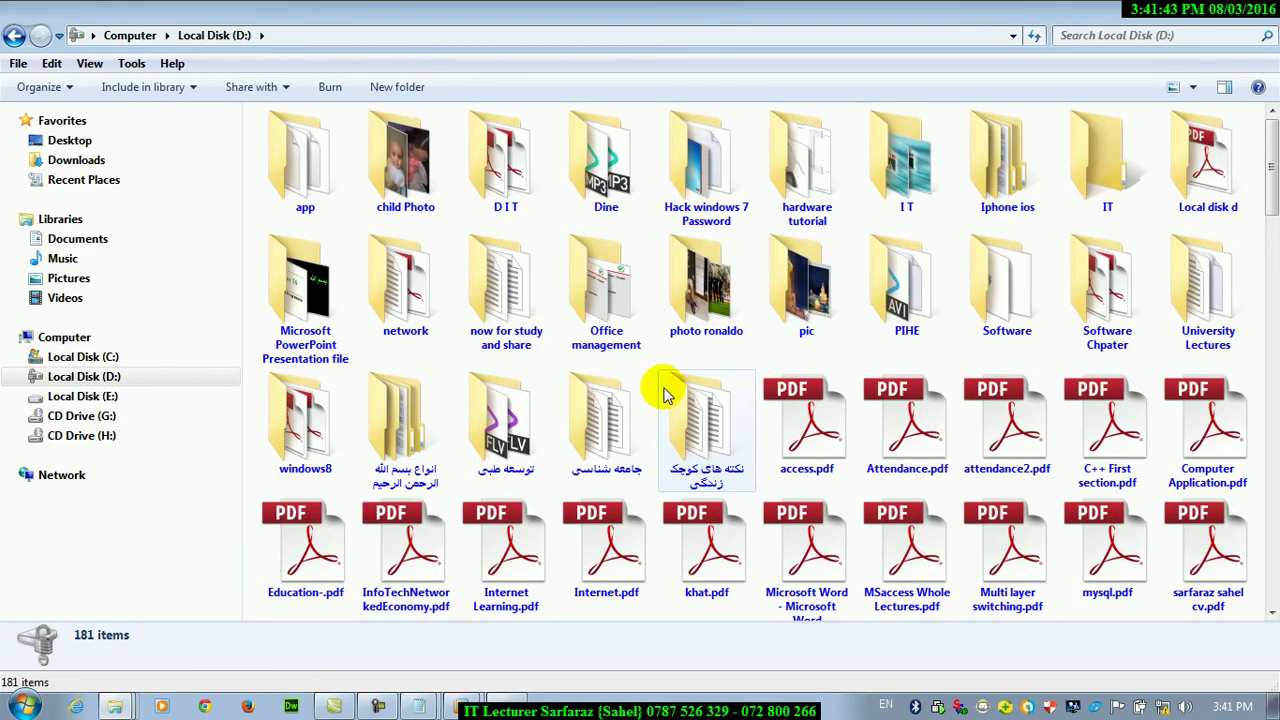
pyautogui.doubleClick(900, 290)
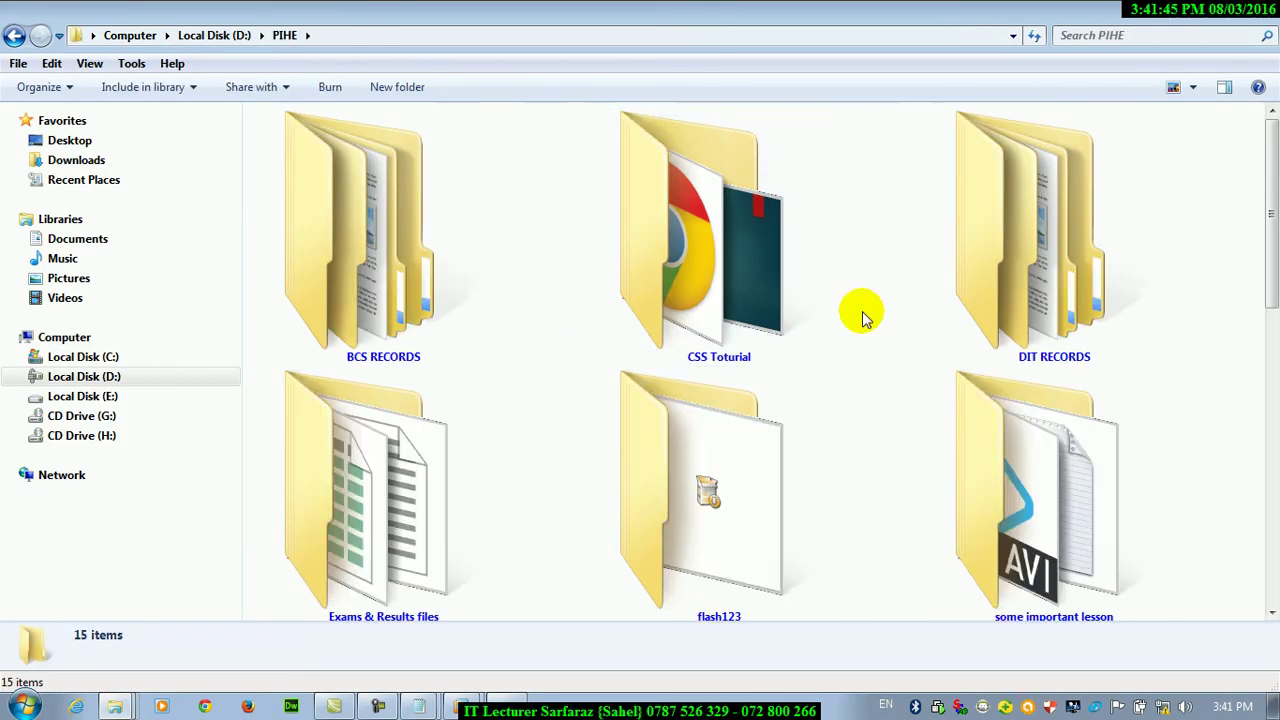
pyautogui.click(1193, 87)
pyautogui.click(1155, 130)
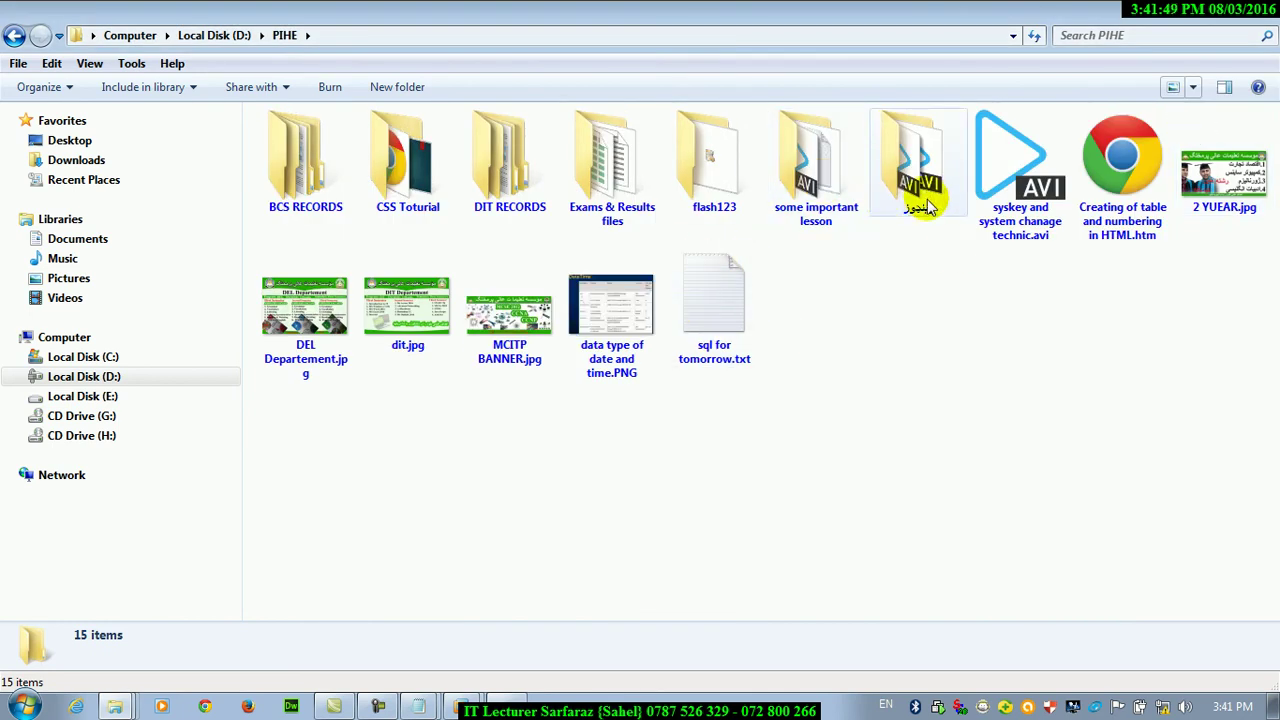
# Open the some important lesson folder, then Videos > Sample Videos
pyautogui.doubleClick(853, 213)
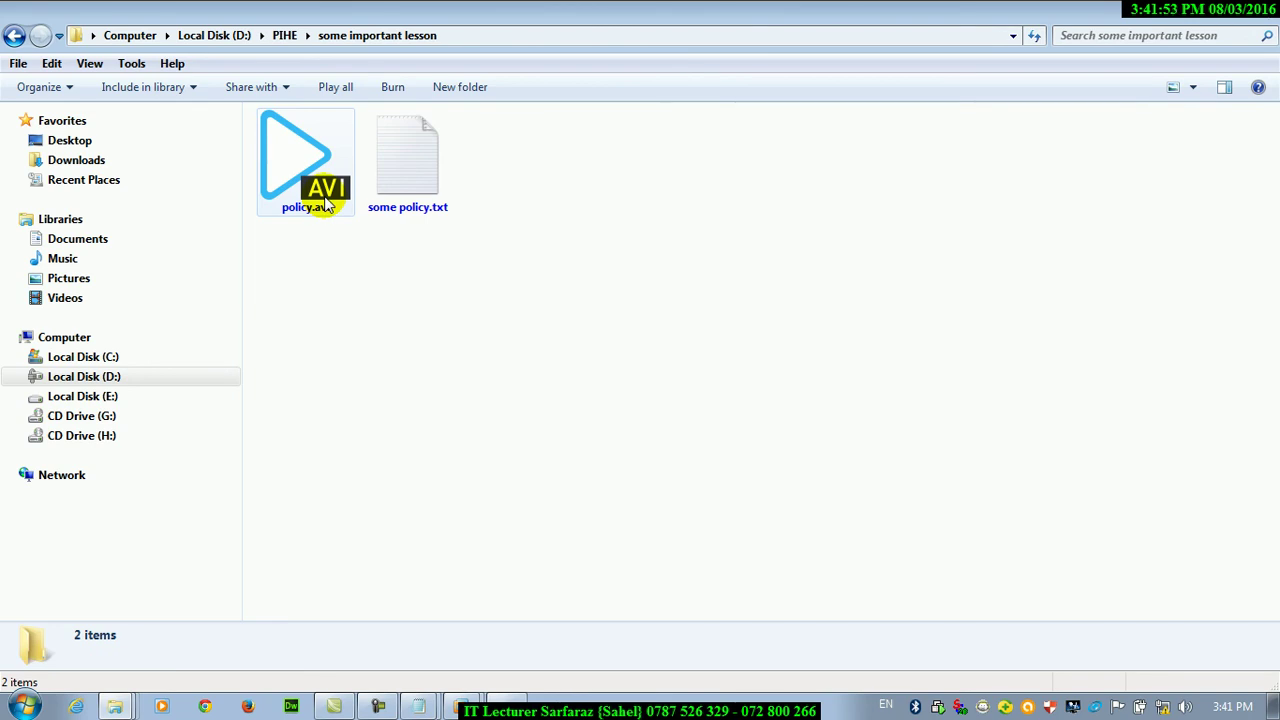
pyautogui.click(64, 298)
pyautogui.doubleClick(300, 242)
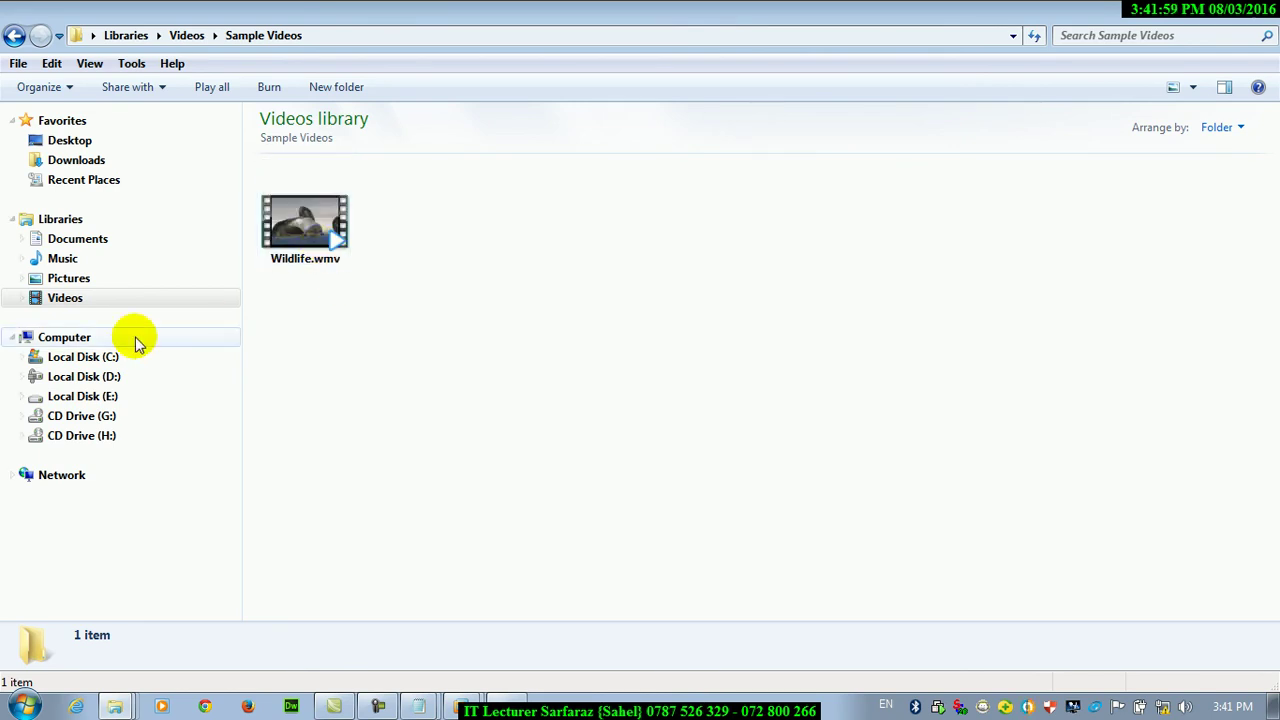
# Launch Word via winword and fill a blank document with =rand sample text
pyautogui.moveTo(338, 255)
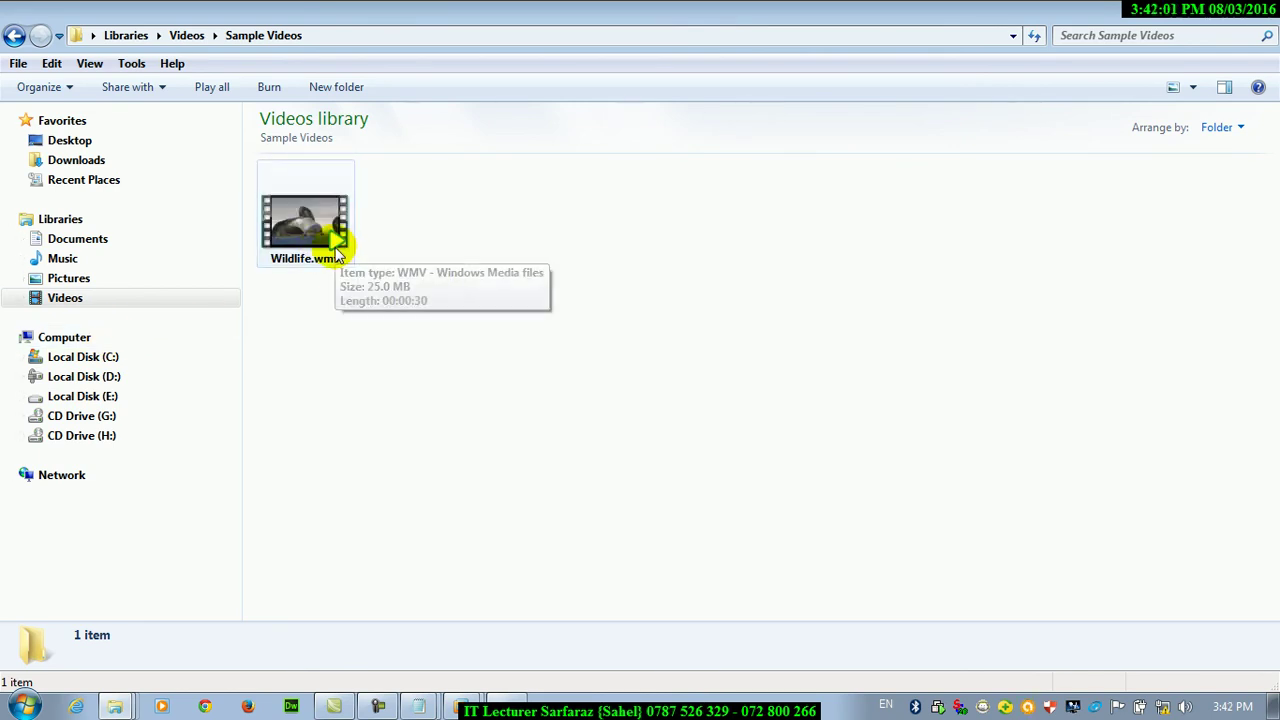
pyautogui.press('super+r')
pyautogui.write('winword')
pyautogui.press('Return')
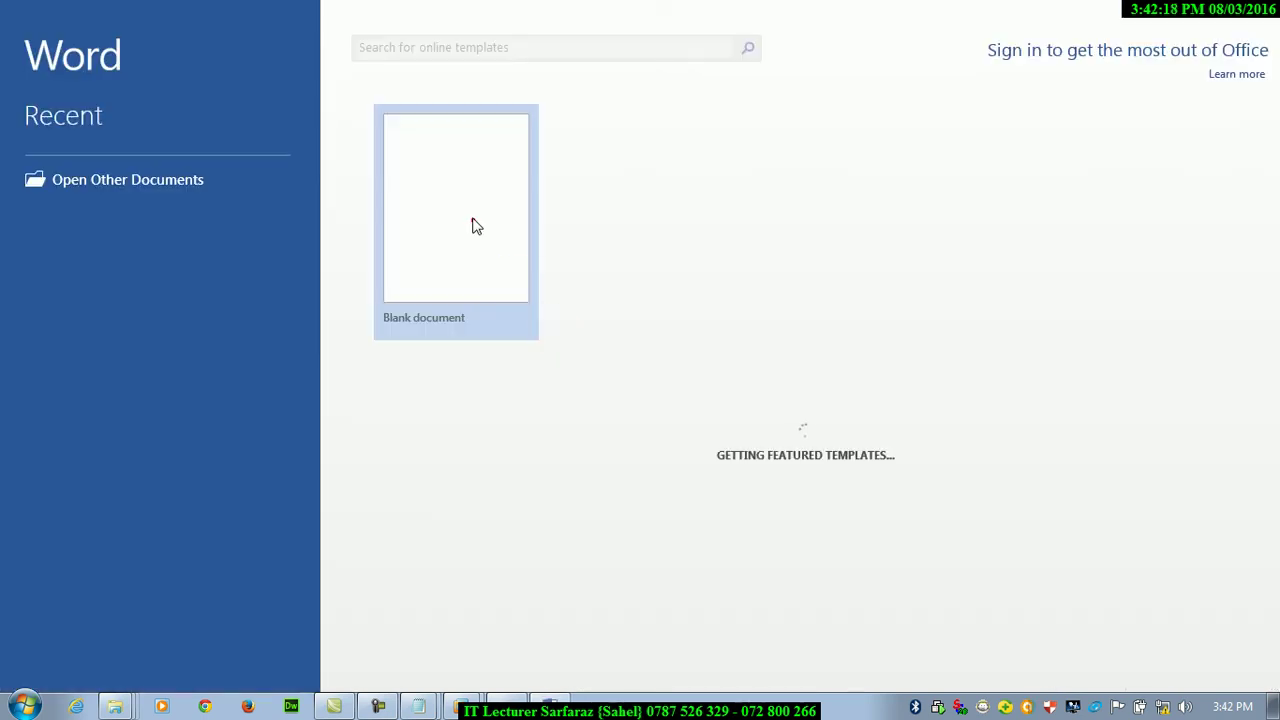
pyautogui.click(471, 214)
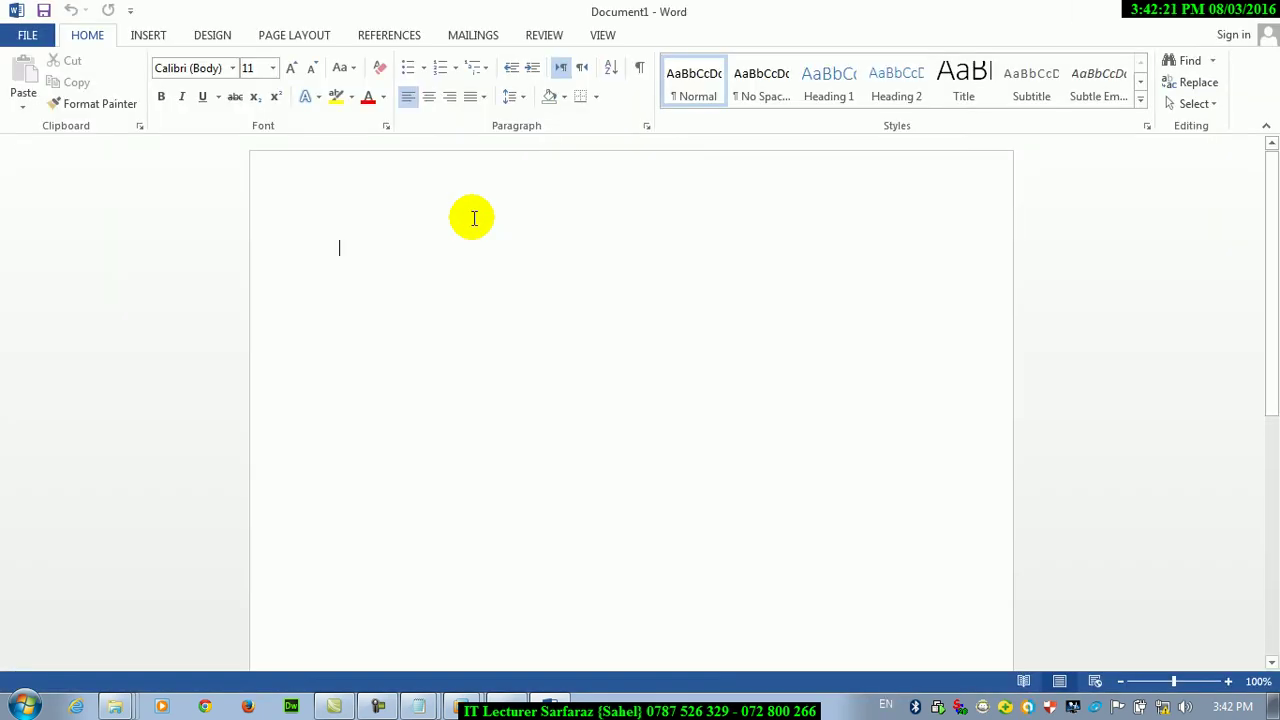
pyautogui.write('=ran')
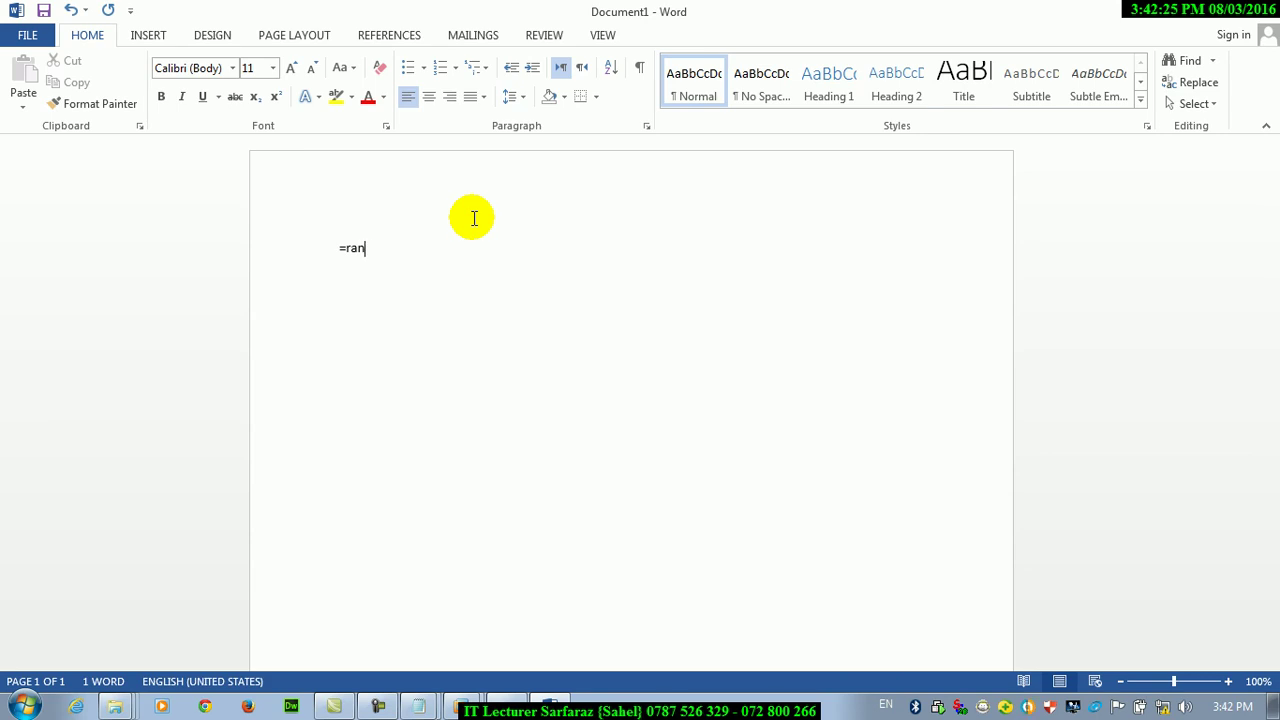
pyautogui.write('d(')
pyautogui.press('Return')
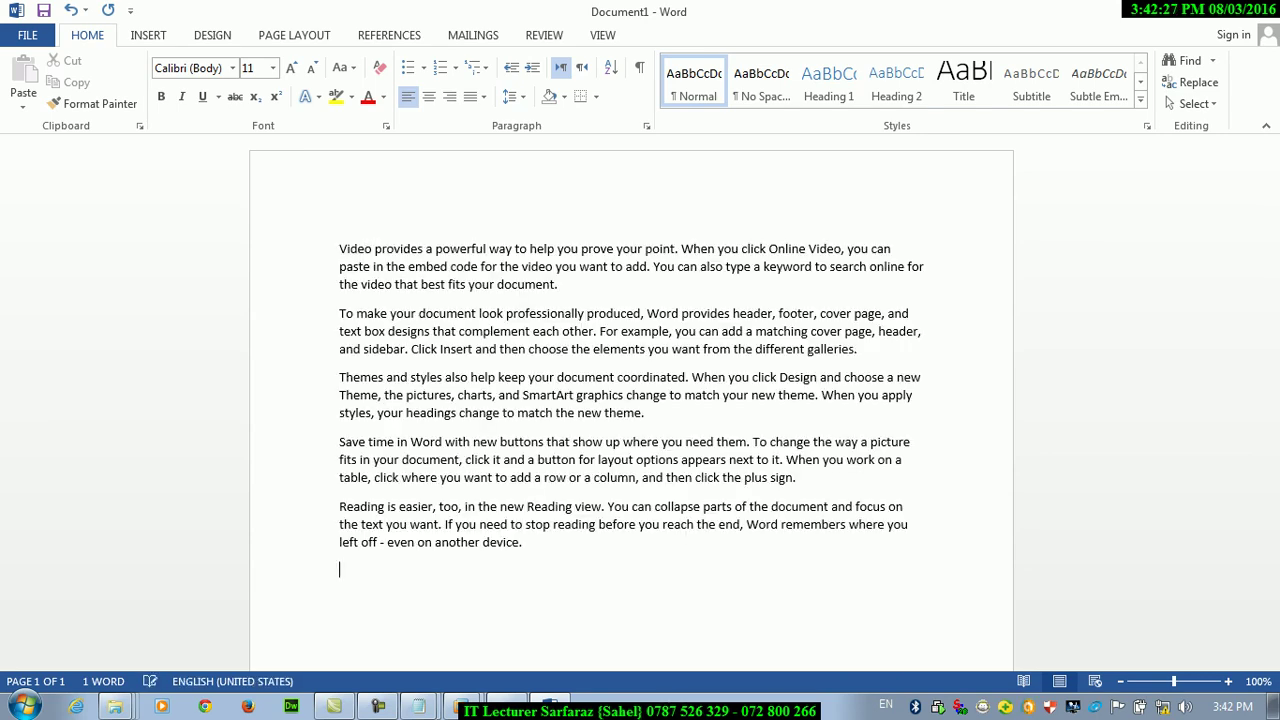
# Save the document to the Desktop as wi with Save Thumbnail checked
pyautogui.hotkey('ctrl', 'a')
pyautogui.hotkey('ctrl', 's')
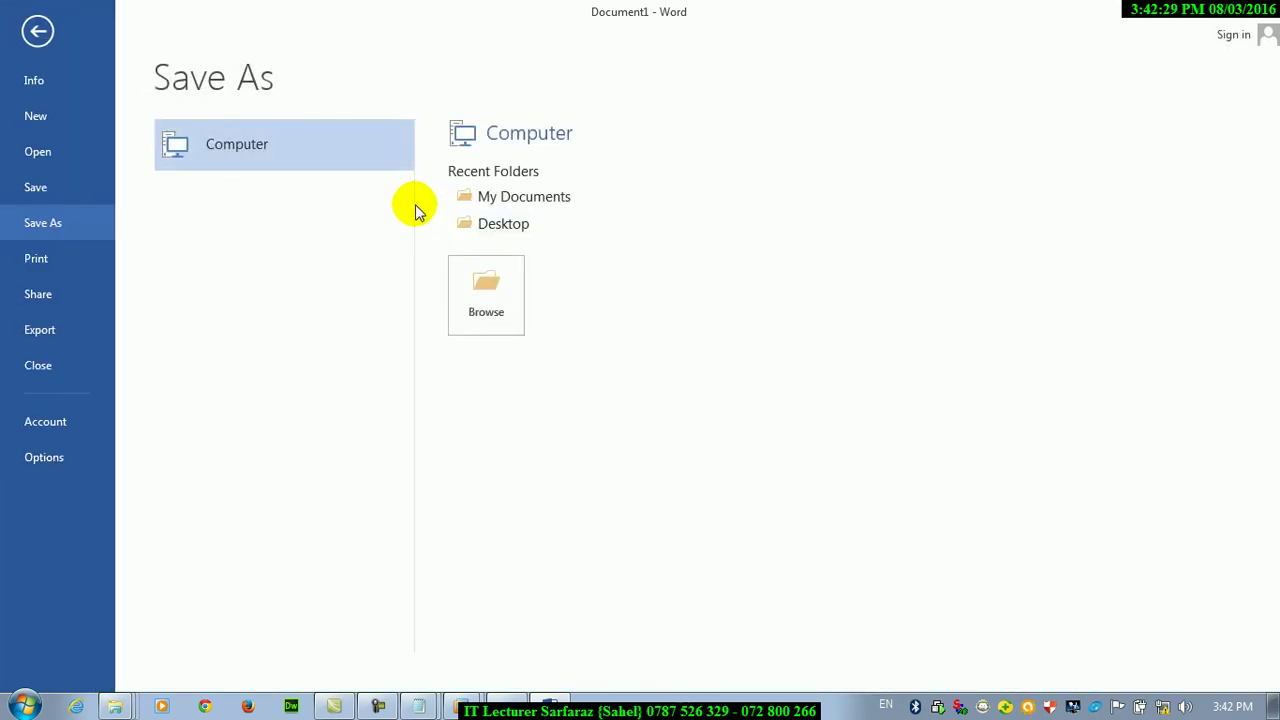
pyautogui.click(490, 312)
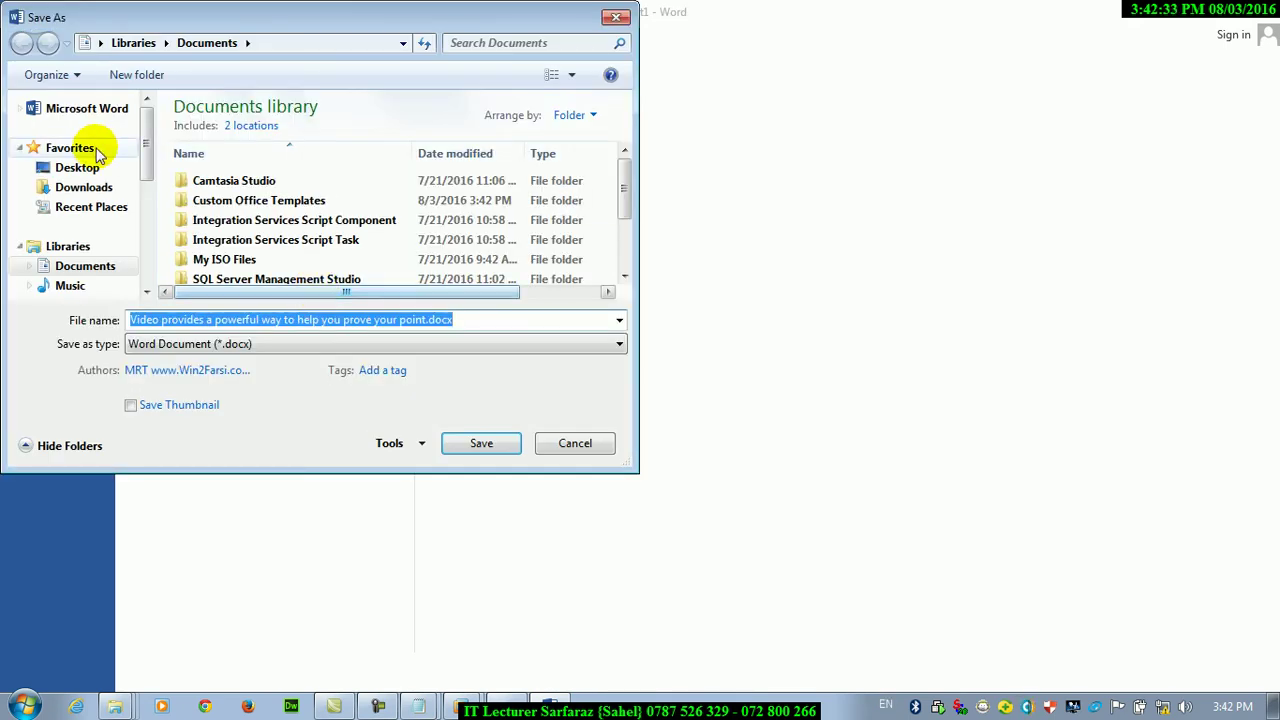
pyautogui.click(94, 170)
pyautogui.click(460, 320)
pyautogui.hotkey('ctrl', 'a')
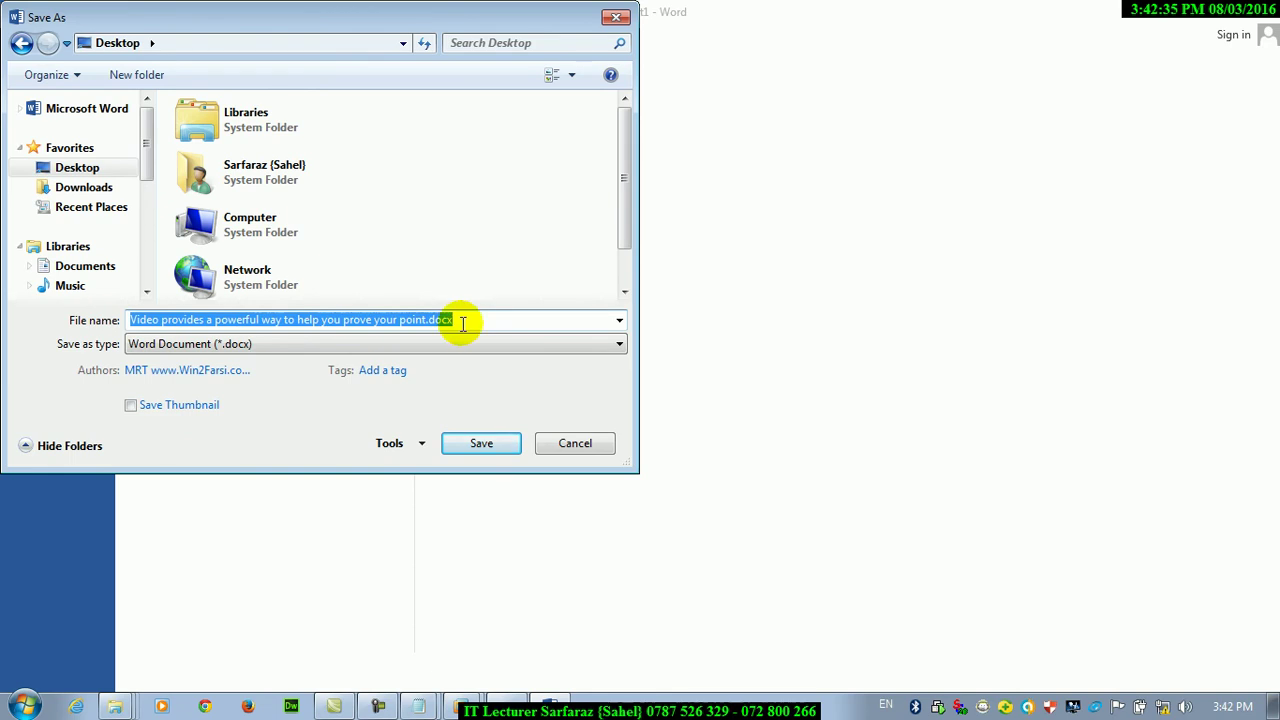
pyautogui.write('winw')
pyautogui.press('BackSpace')
pyautogui.press('BackSpace')
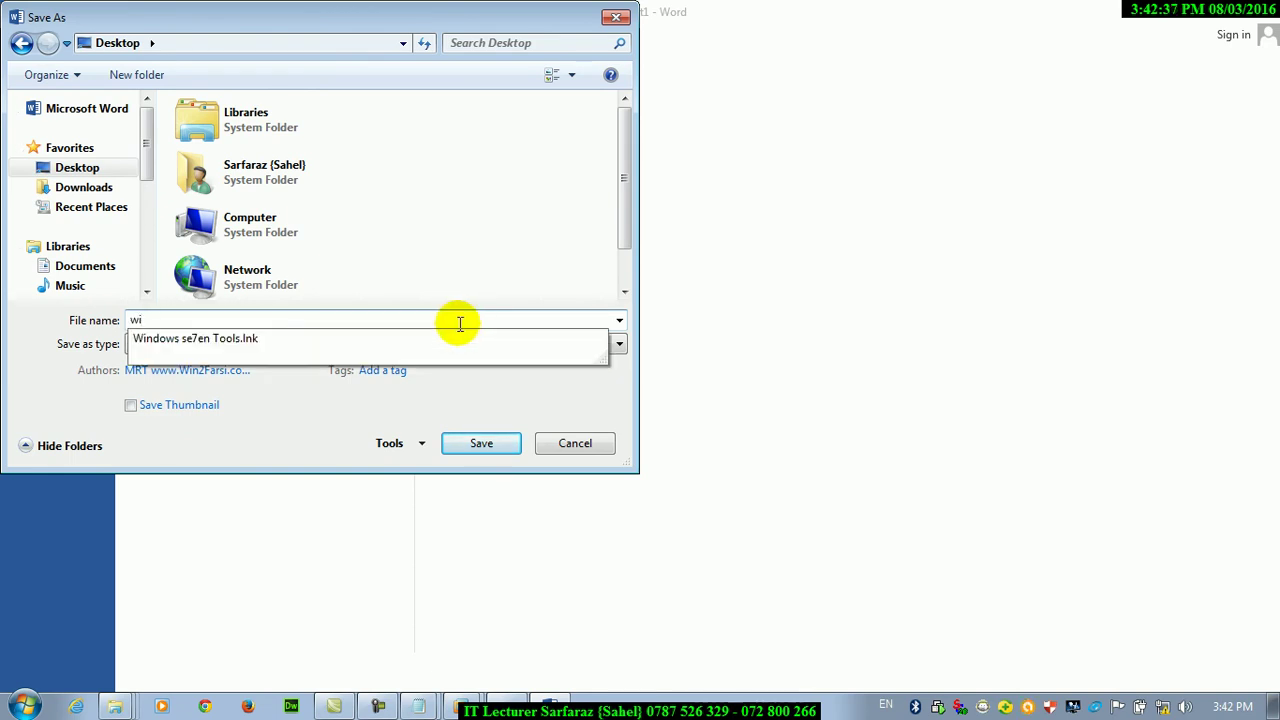
pyautogui.click(130, 405)
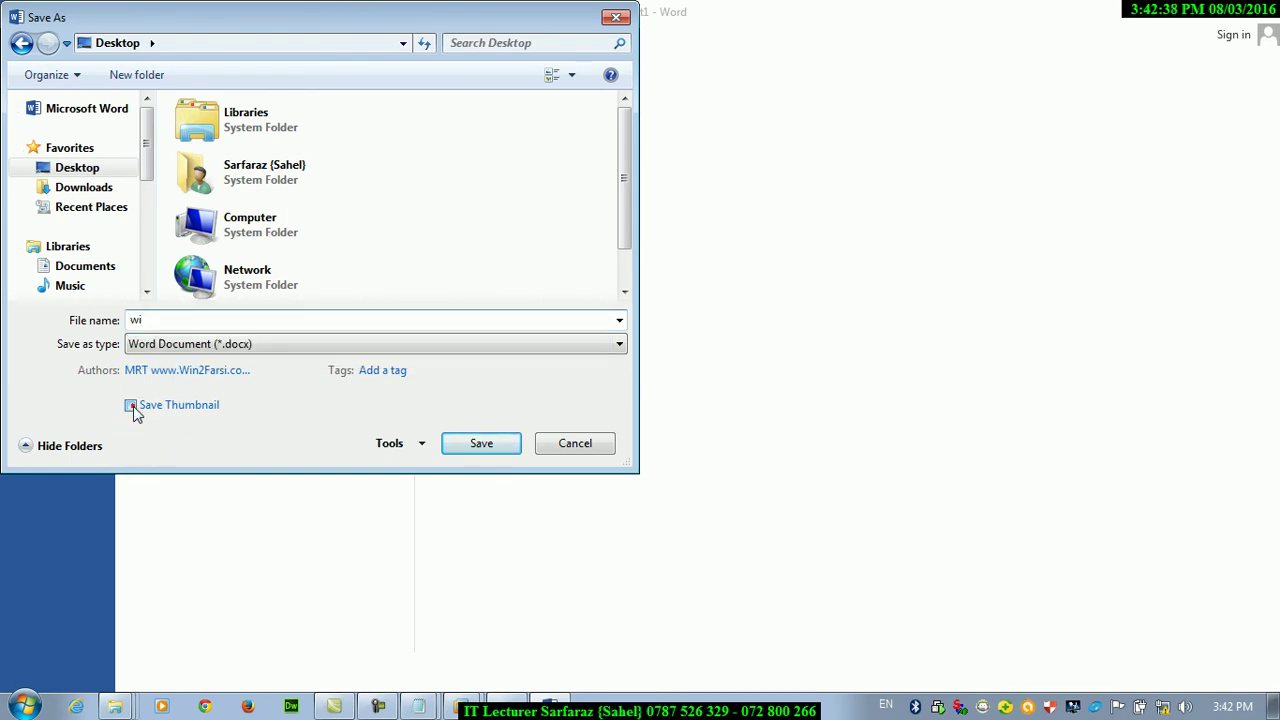
pyautogui.click(481, 445)
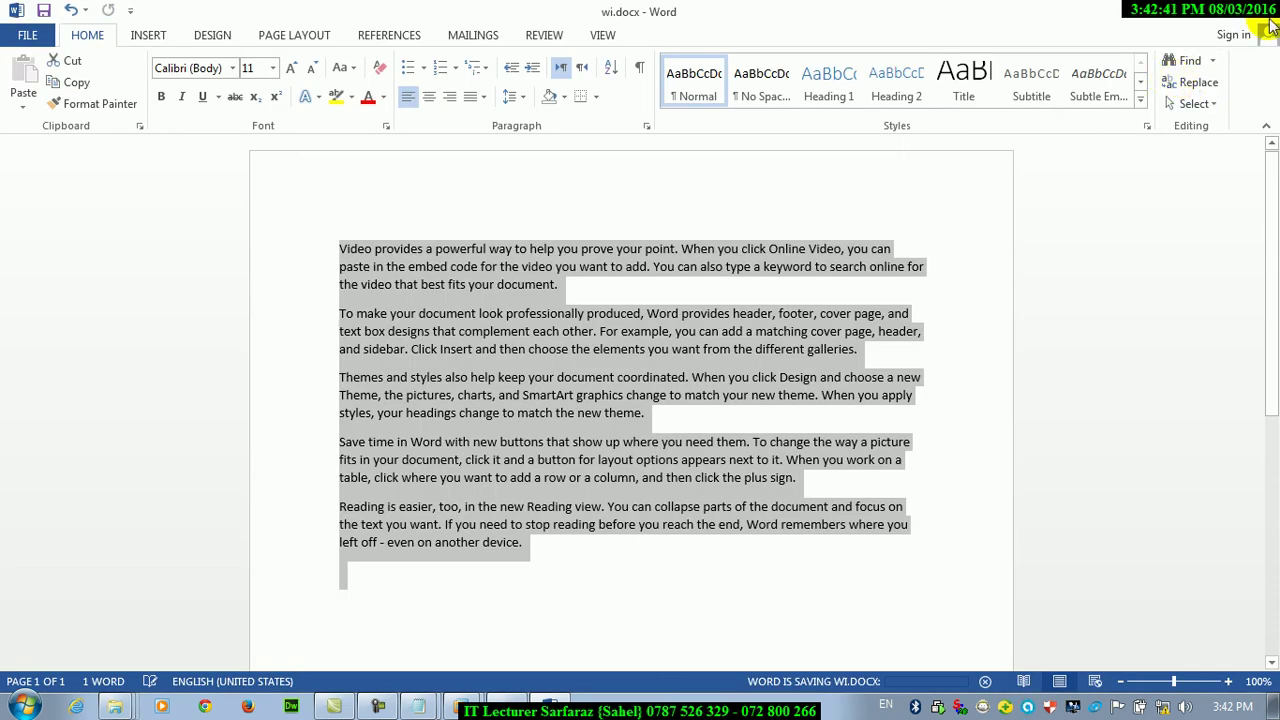
# Close Word and the Videos window, and set desktop icons to Large icons
pyautogui.click(1266, 18)
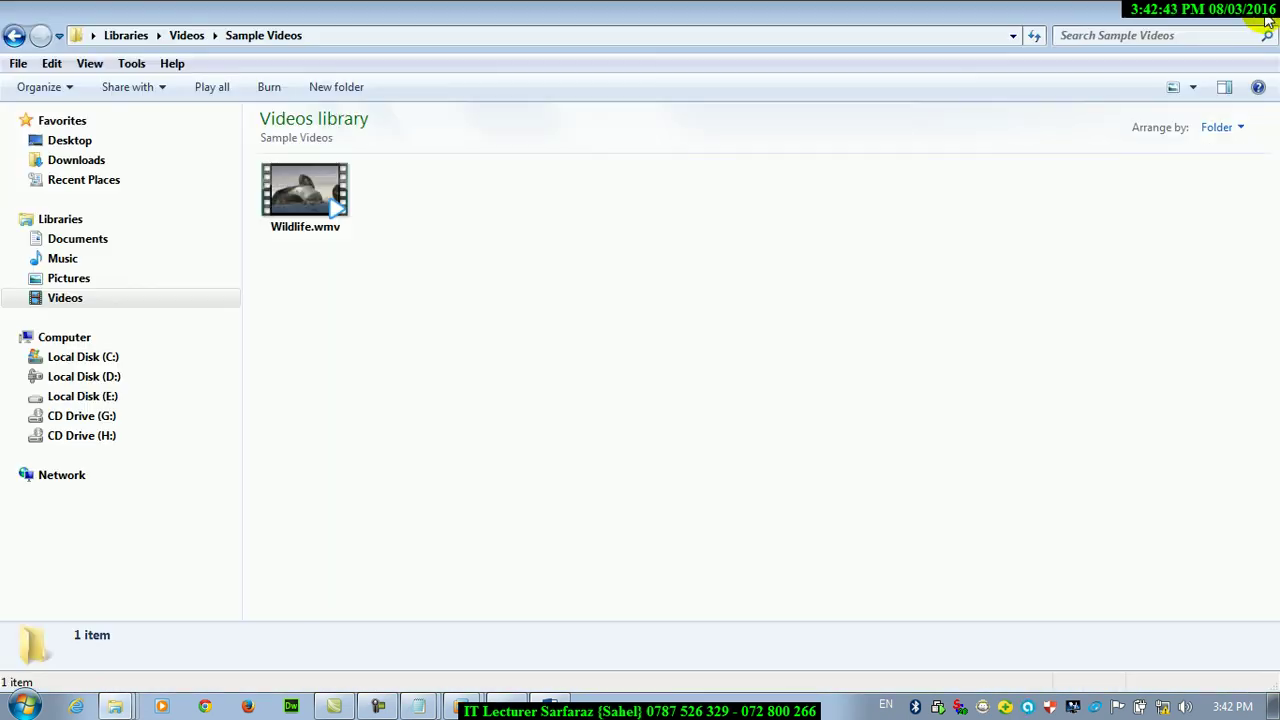
pyautogui.click(1266, 18)
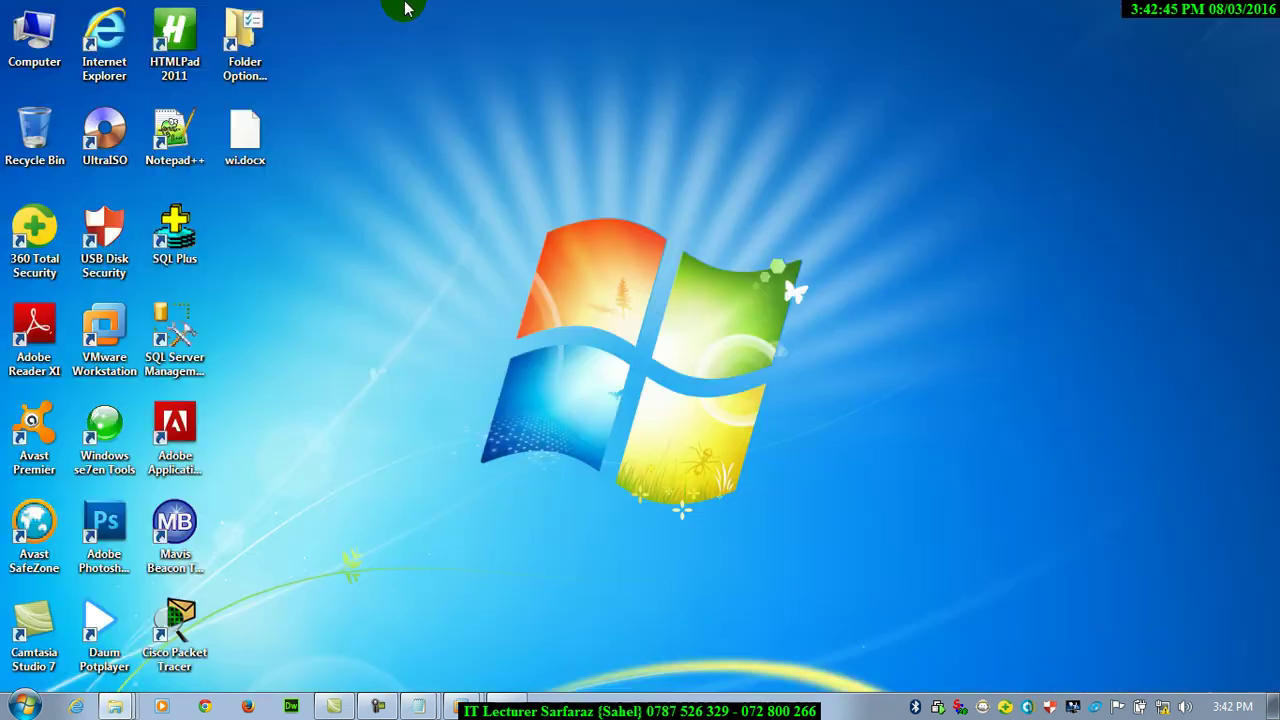
pyautogui.rightClick(463, 171)
pyautogui.moveTo(508, 201)
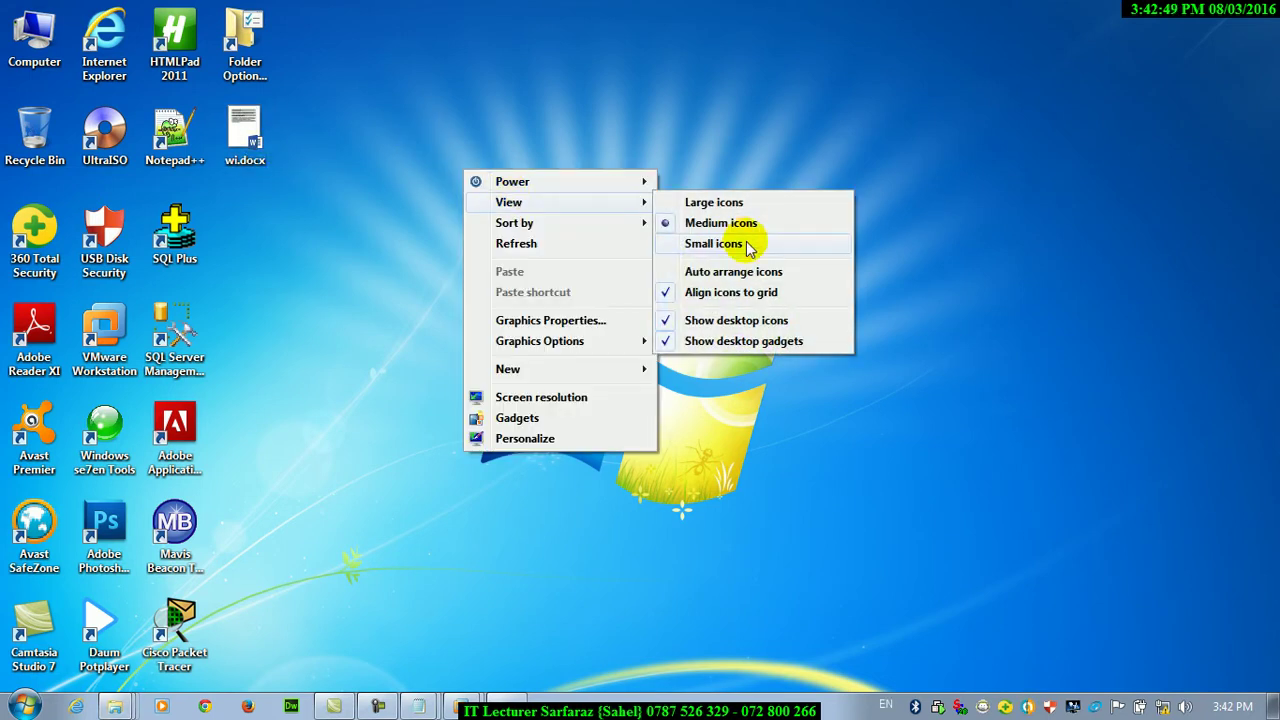
pyautogui.click(712, 202)
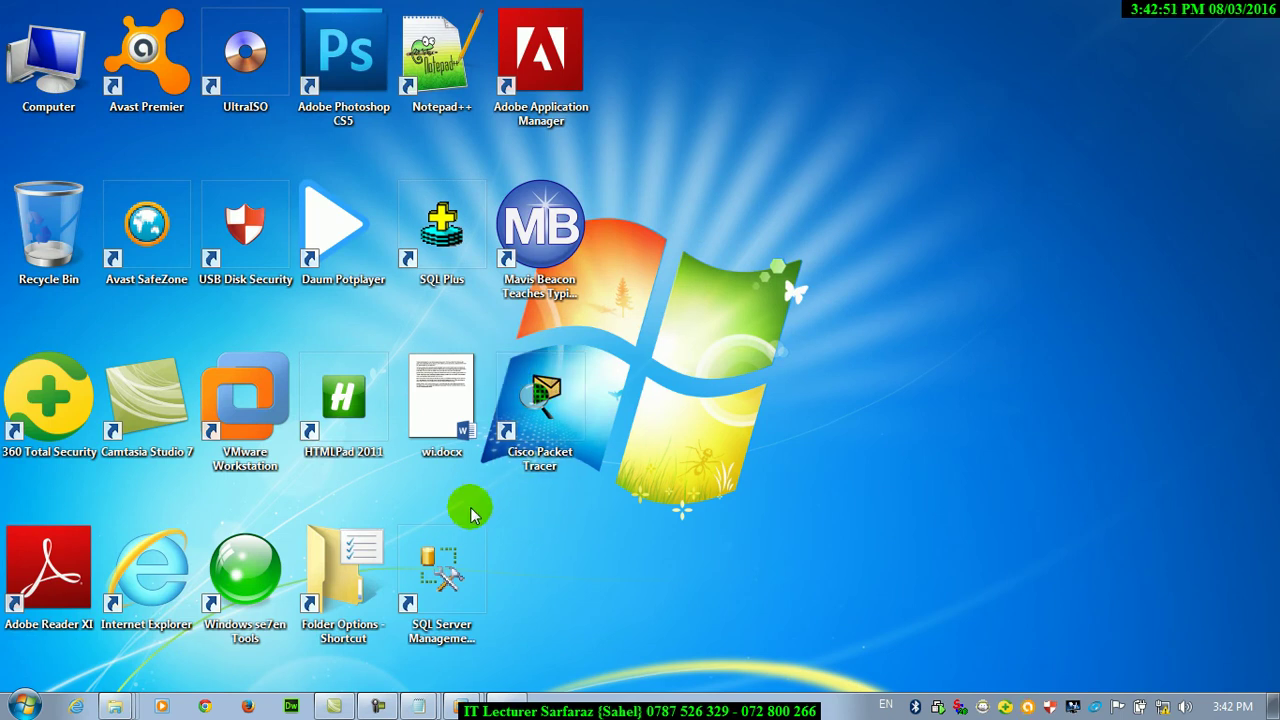
# Select and open the wi.docx desktop icon, then view and dismiss a taskbar jump list
pyautogui.moveTo(450, 408); pyautogui.dragTo(493, 478)
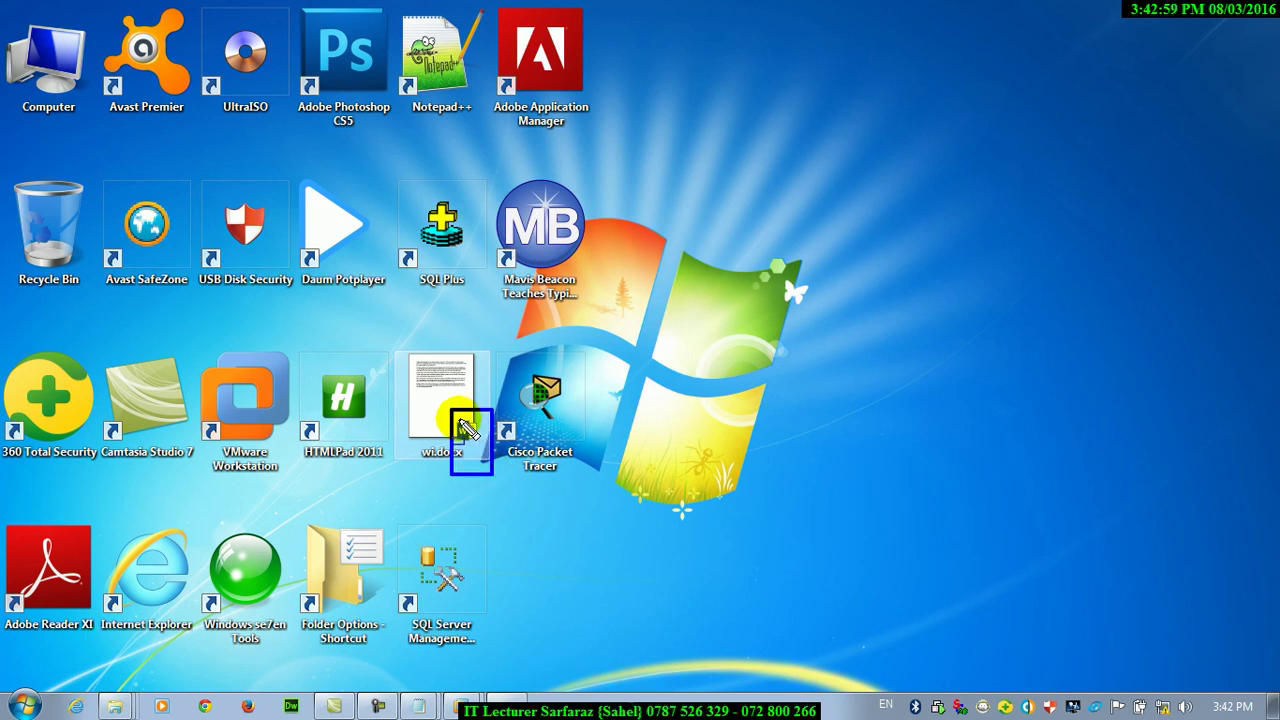
pyautogui.moveTo(466, 425); pyautogui.dragTo(490, 456)
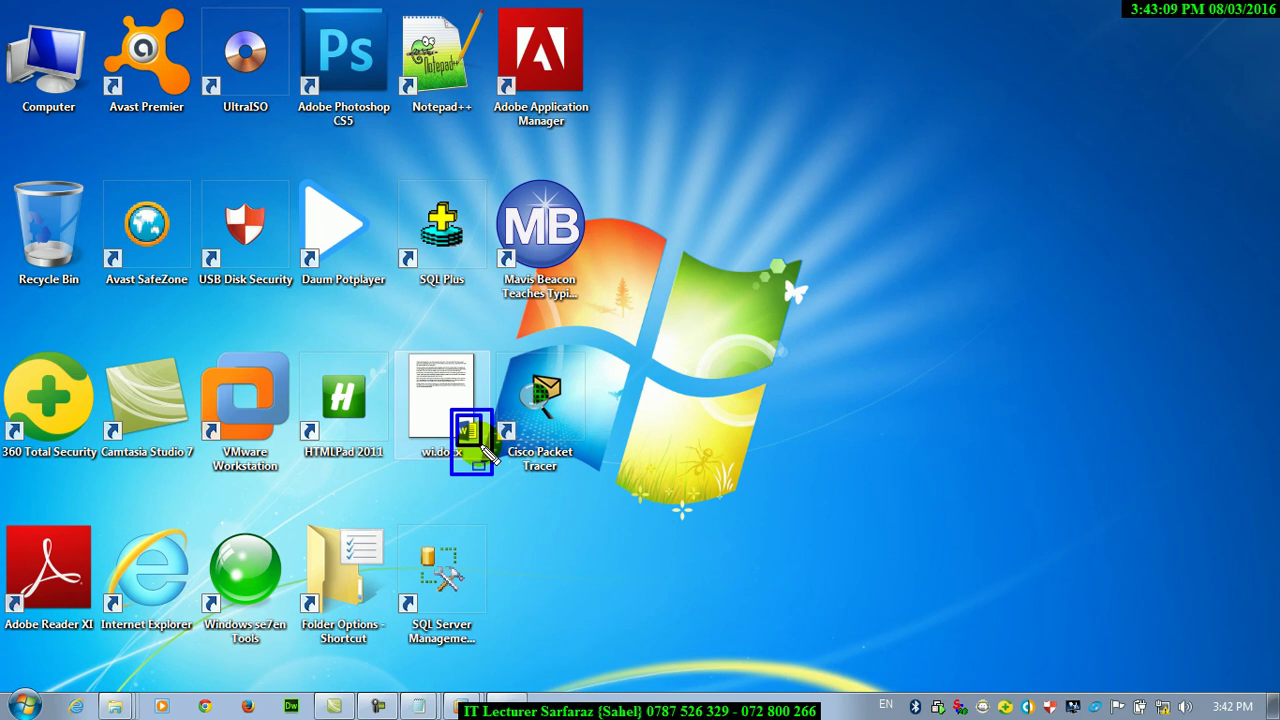
pyautogui.doubleClick(481, 445)
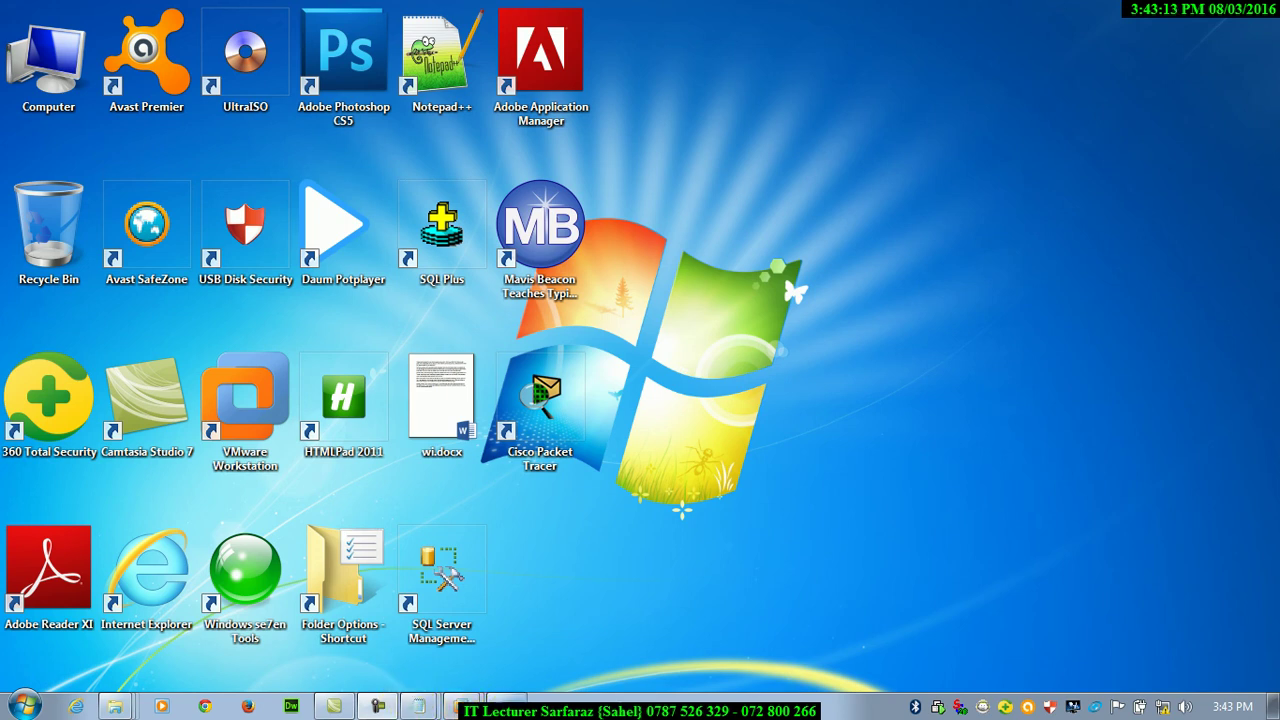
pyautogui.rightClick(443, 702)
pyautogui.click(620, 645)
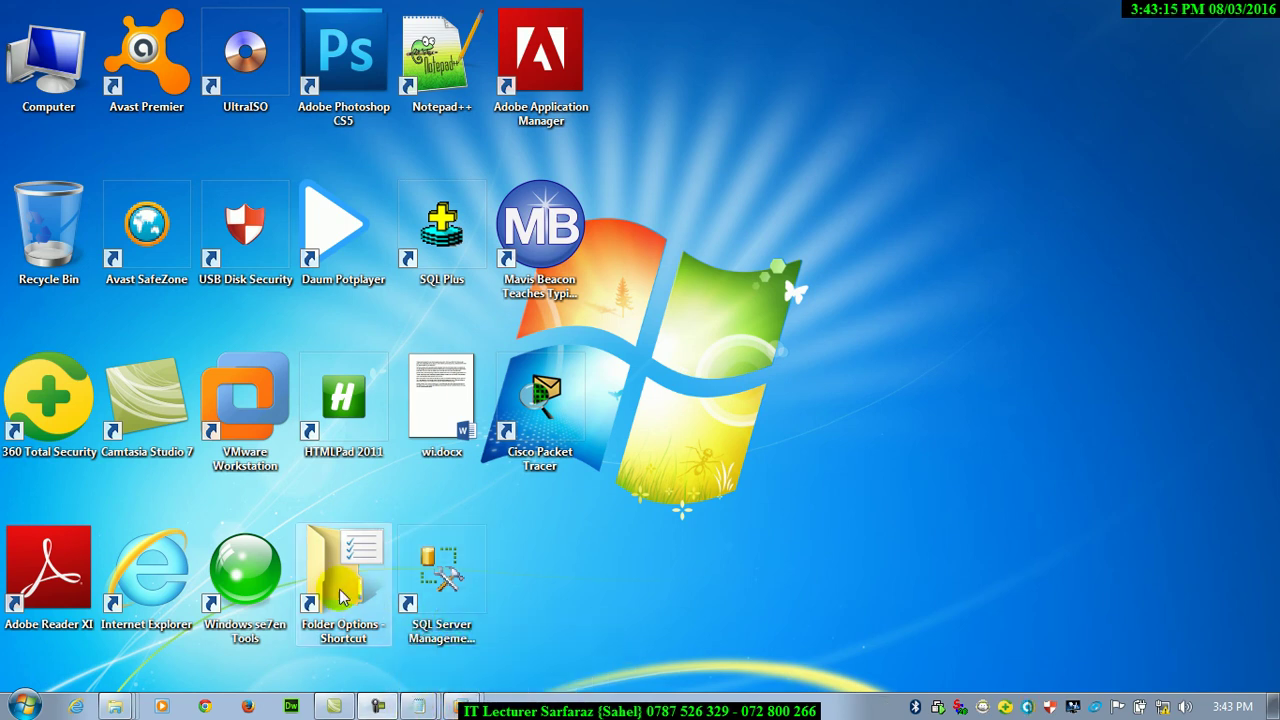
# Uncheck Display file icon on thumbnails in Folder Options and apply
pyautogui.doubleClick(355, 595)
pyautogui.moveTo(290, 66); pyautogui.dragTo(995, 41)
pyautogui.click(834, 68)
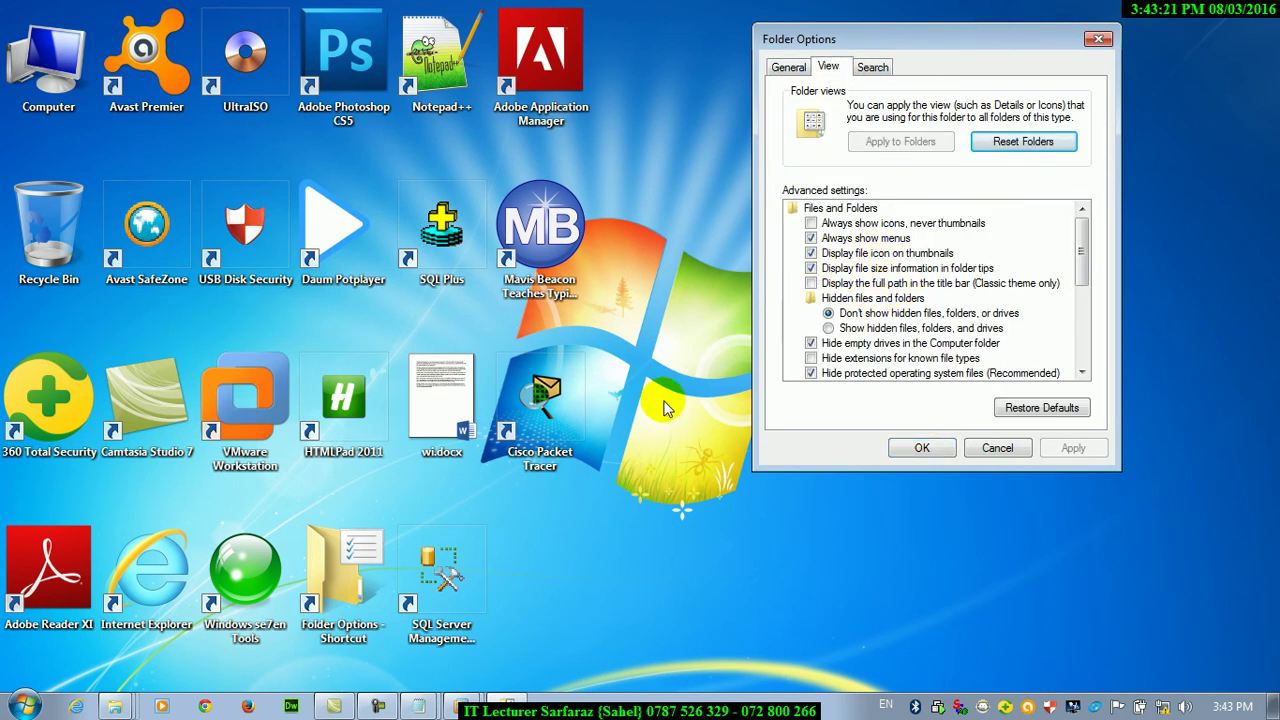
pyautogui.click(832, 255)
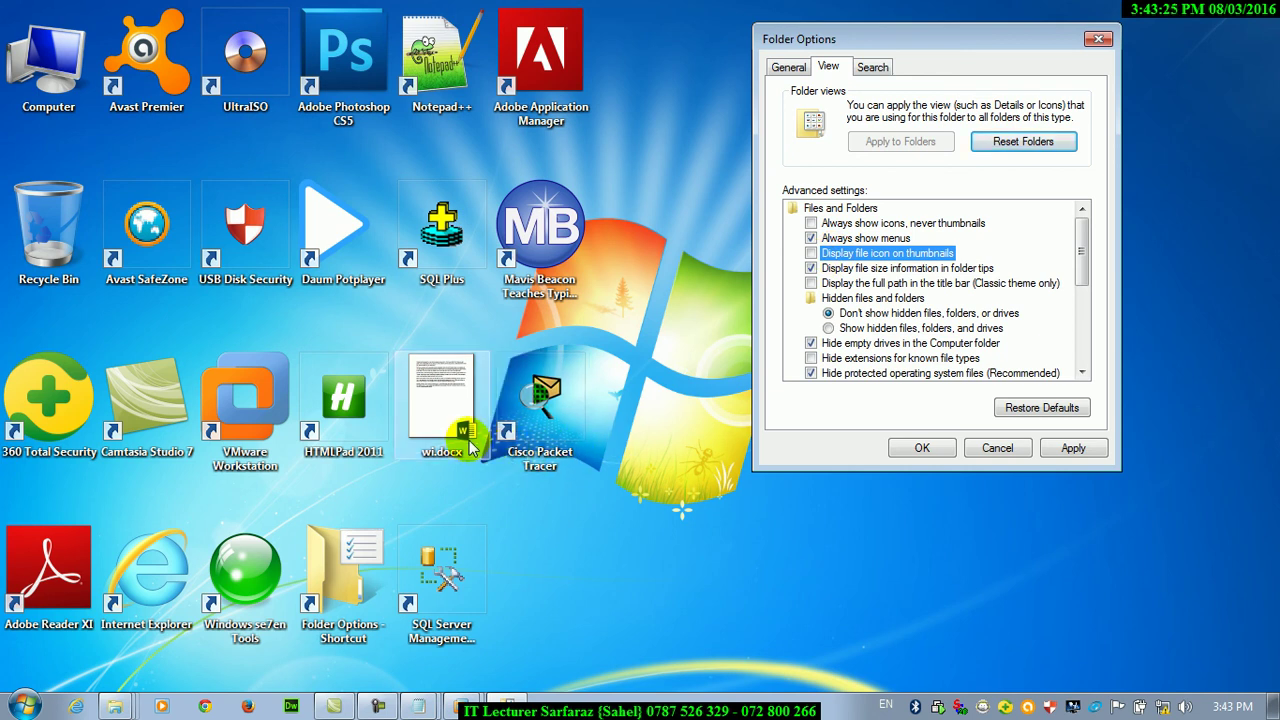
pyautogui.click(1072, 448)
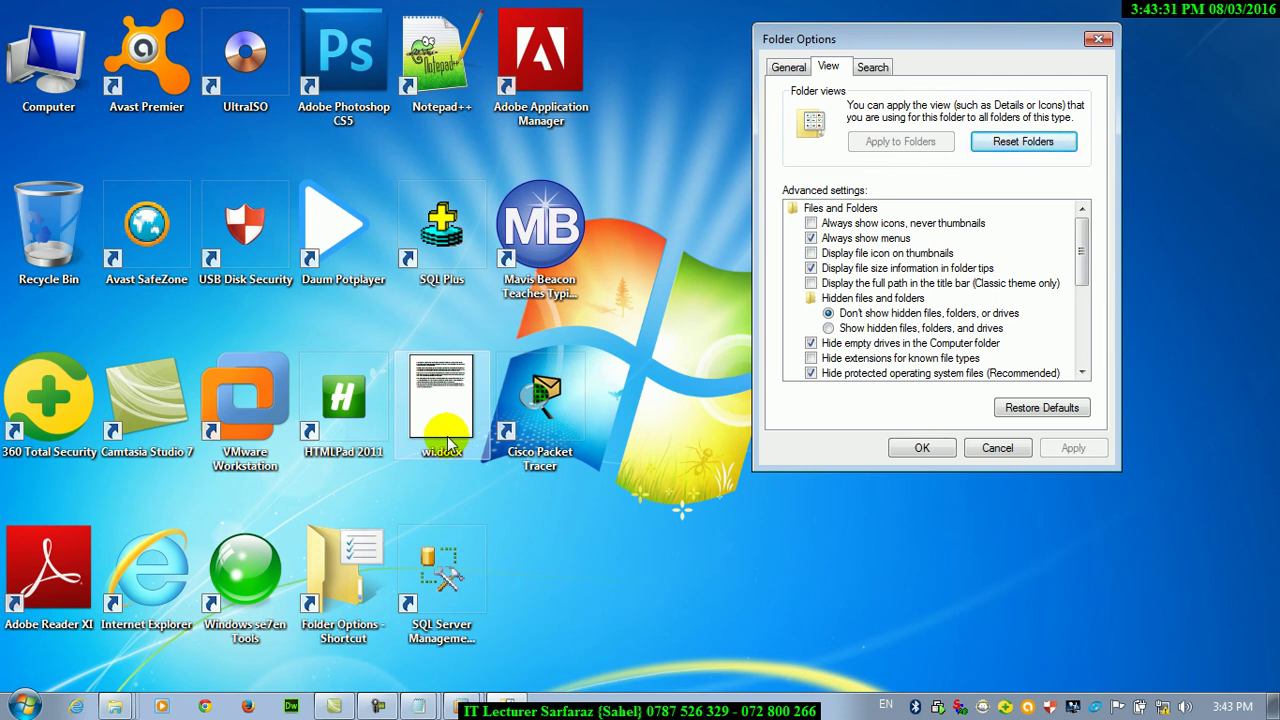
# Browse Local Disk (D:) and Sample Videos to compare, then re-enable file icons on thumbnails
pyautogui.doubleClick(48, 60)
pyautogui.click(580, 175)
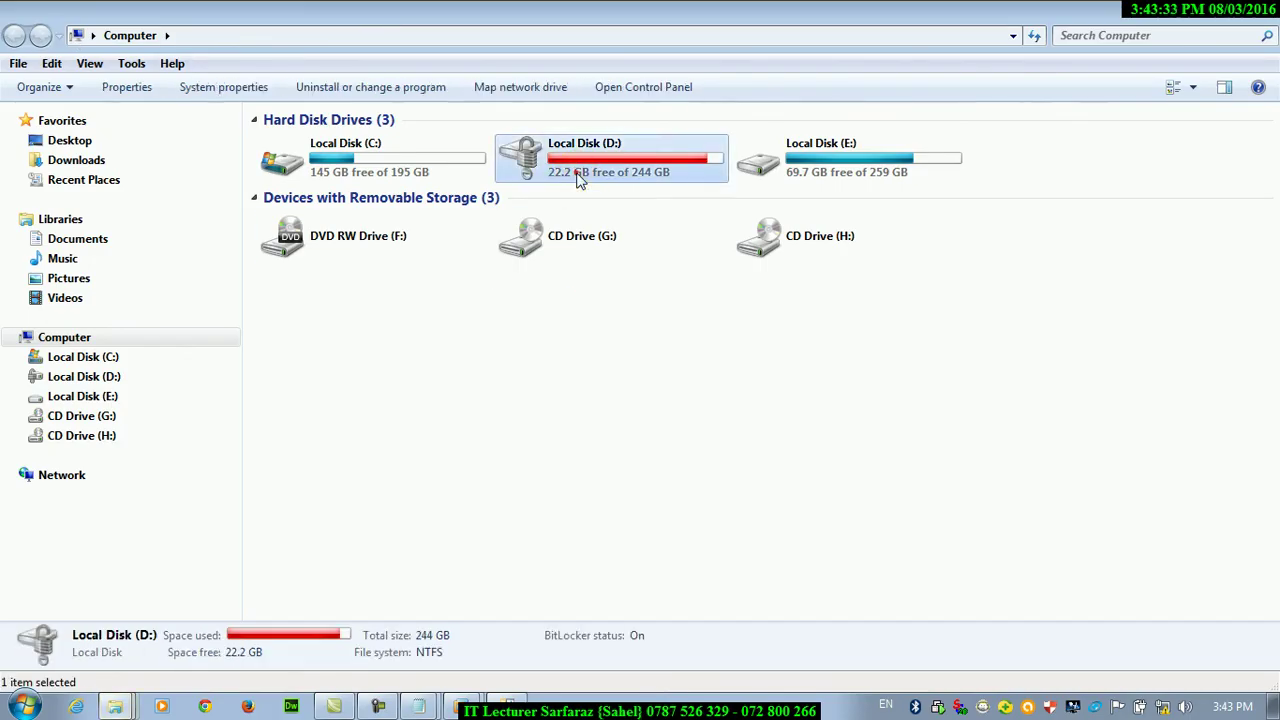
pyautogui.doubleClick(580, 175)
pyautogui.click(65, 298)
pyautogui.click(328, 242)
pyautogui.doubleClick(328, 242)
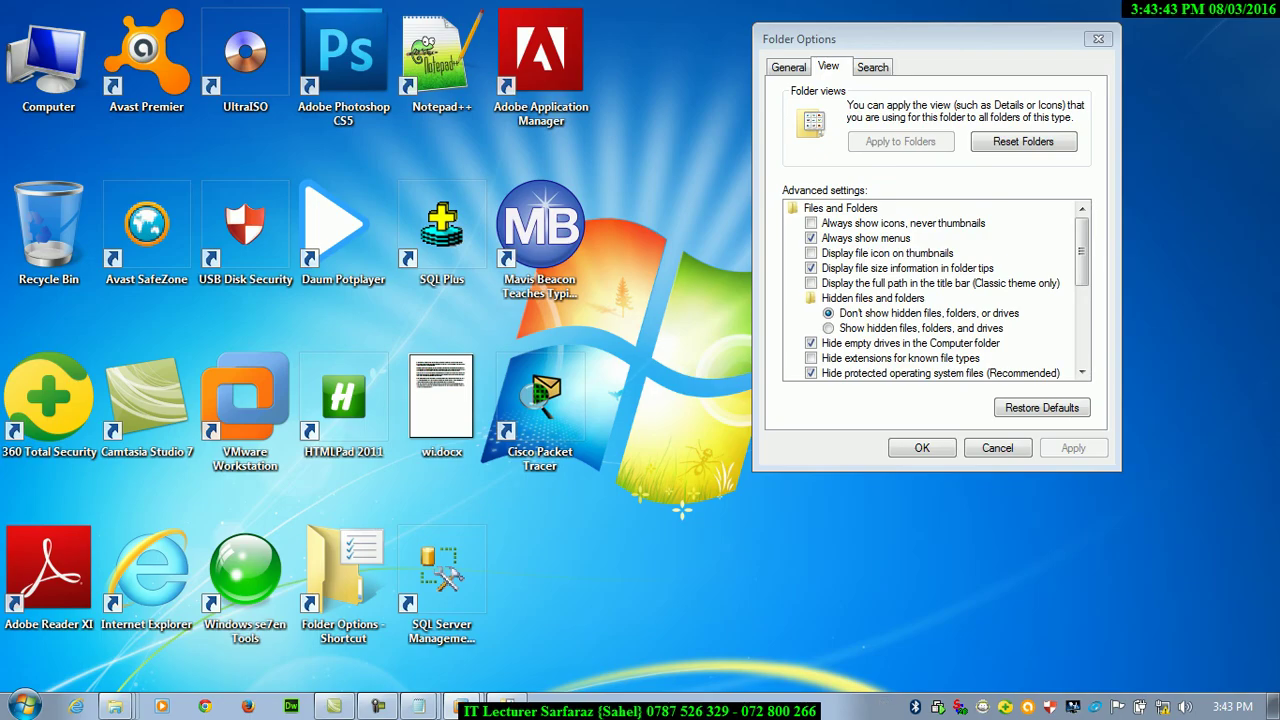
pyautogui.click(843, 256)
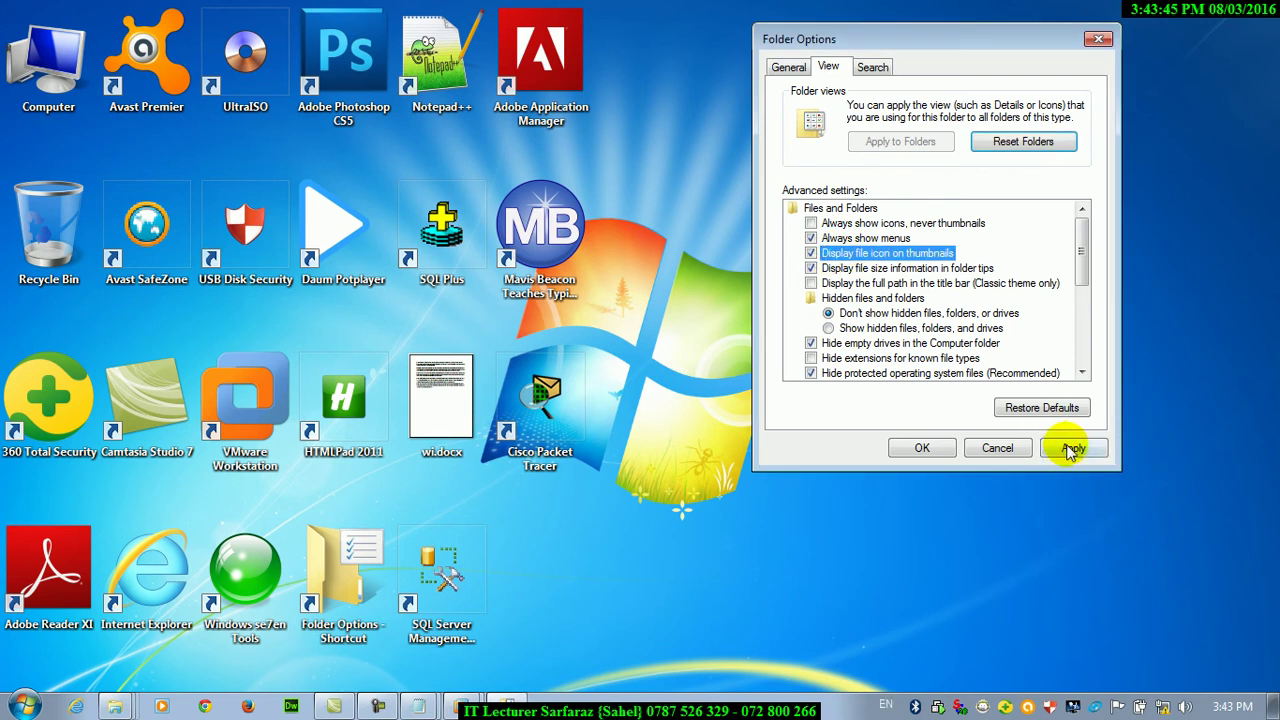
pyautogui.click(1072, 448)
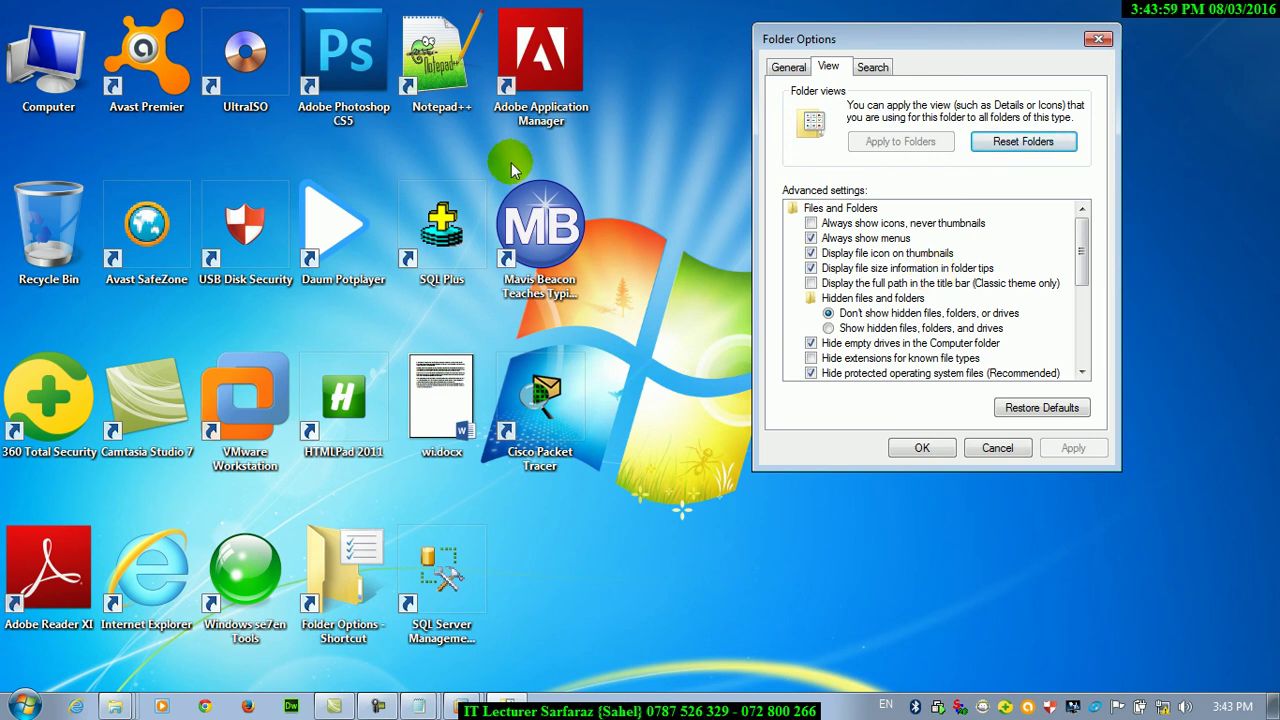
pyautogui.doubleClick(48, 60)
pyautogui.doubleClick(607, 184)
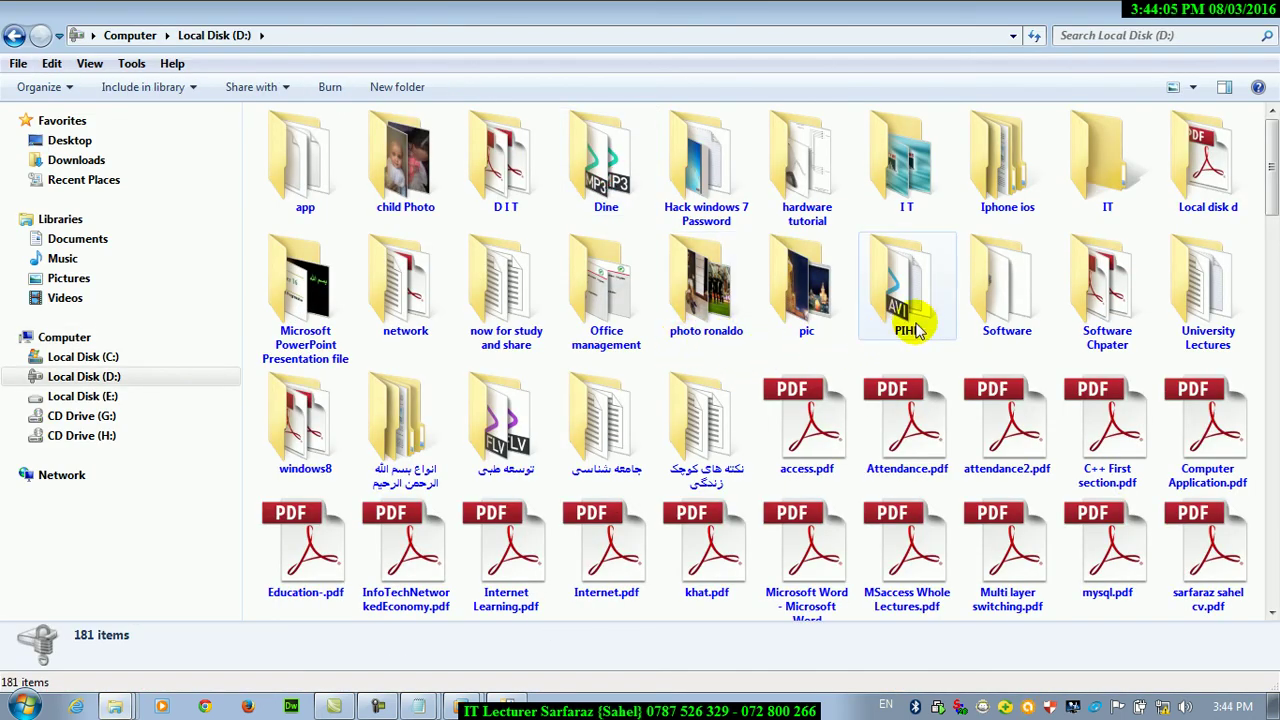
pyautogui.moveTo(920, 285)
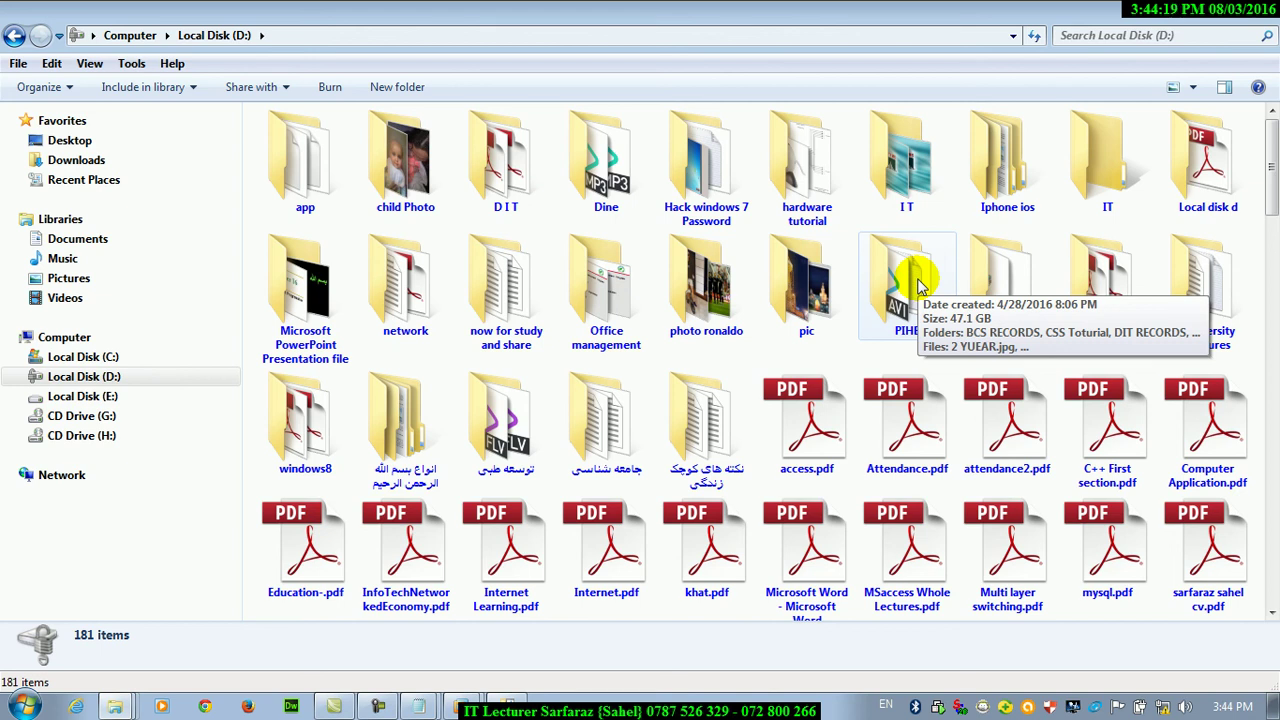
pyautogui.rightClick(919, 285)
pyautogui.click(955, 684)
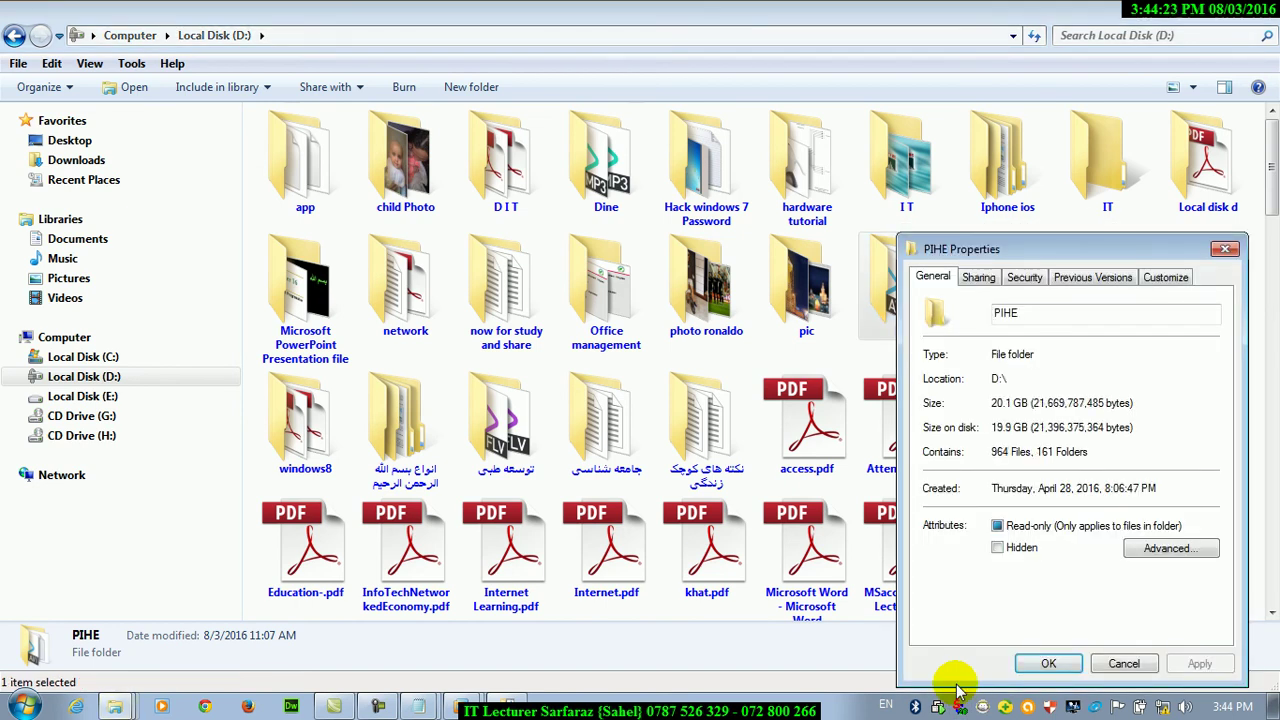
pyautogui.press('Escape')
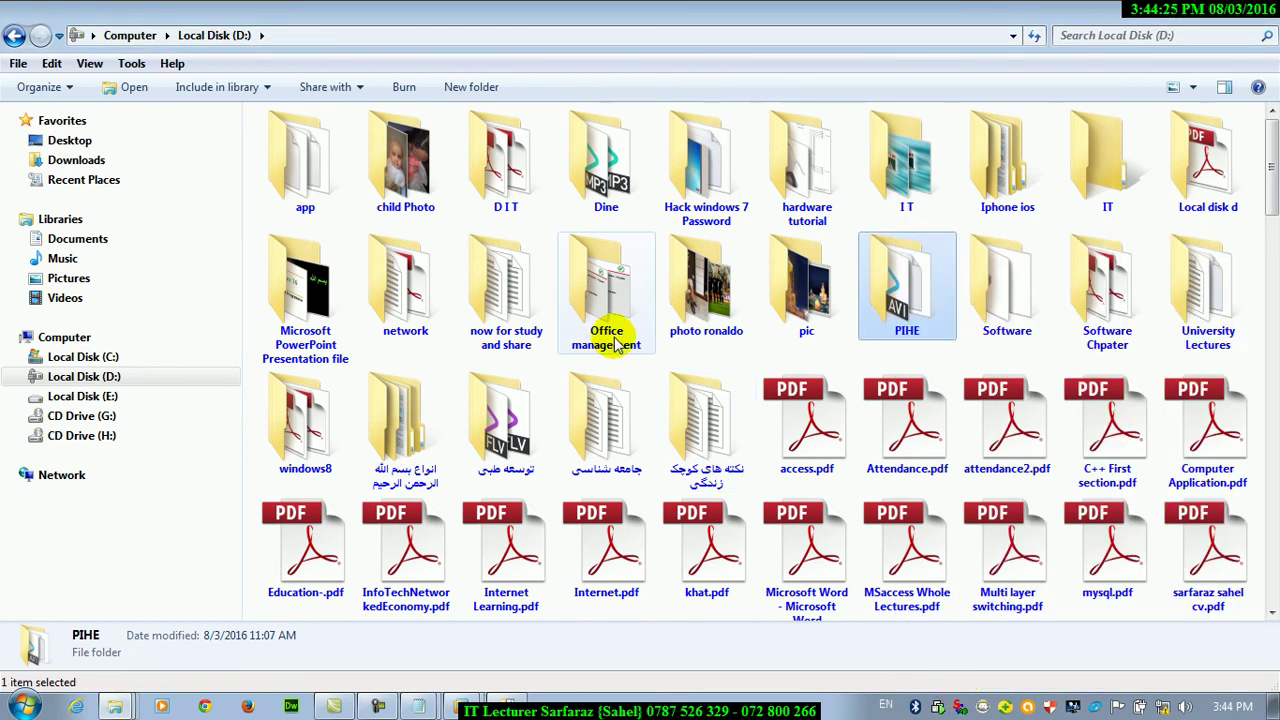
pyautogui.moveTo(617, 344)
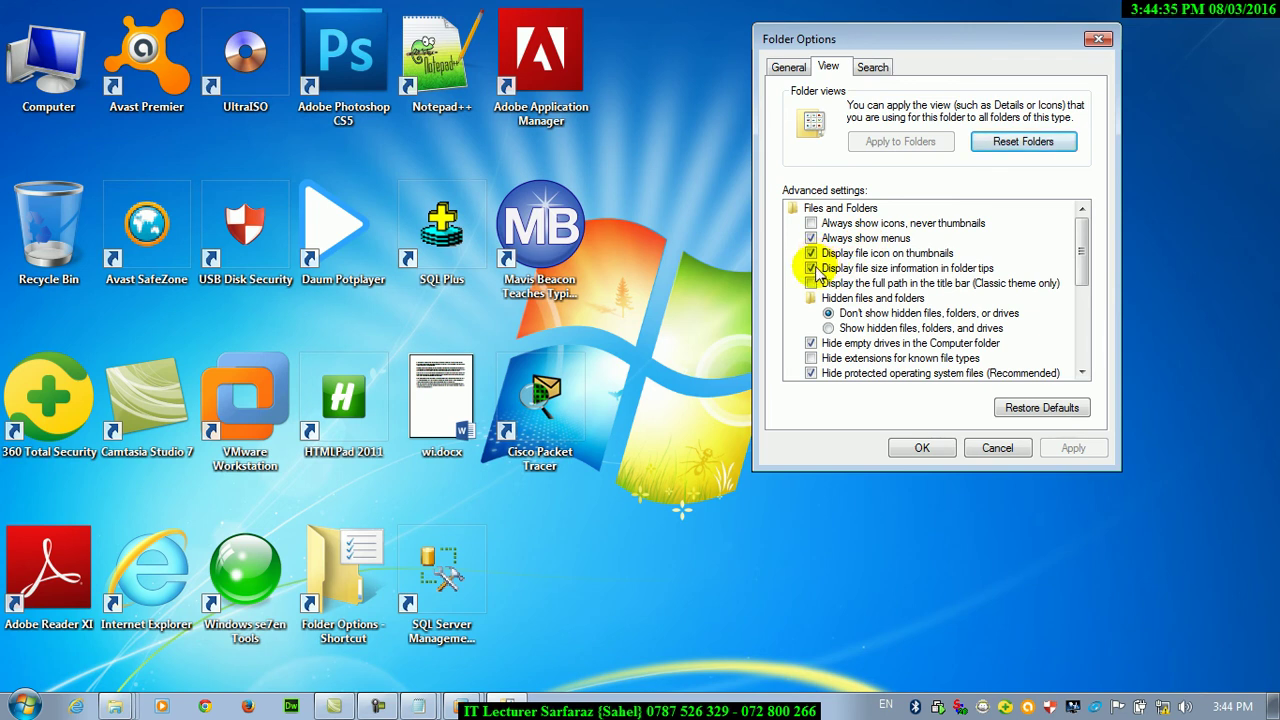
# Turn off file size information in folder tips, then check folder tips on Local Disk (D:)
pyautogui.click(814, 269)
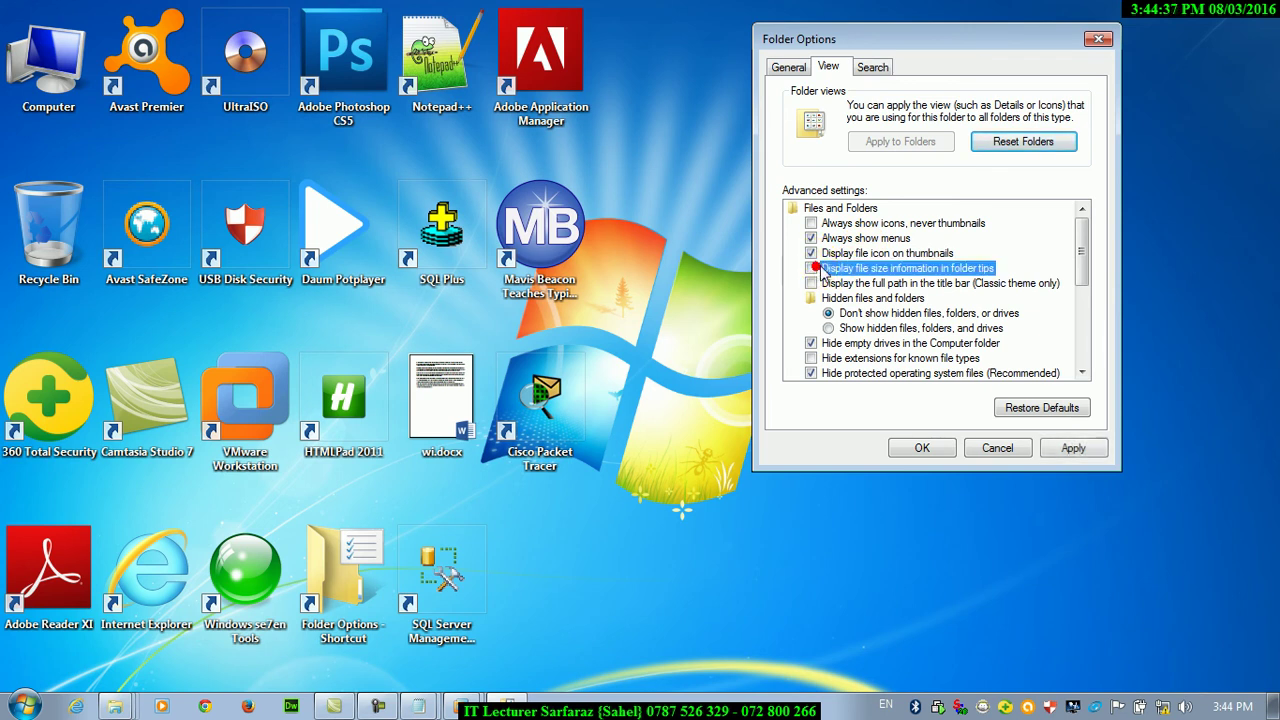
pyautogui.click(1071, 448)
pyautogui.doubleClick(48, 58)
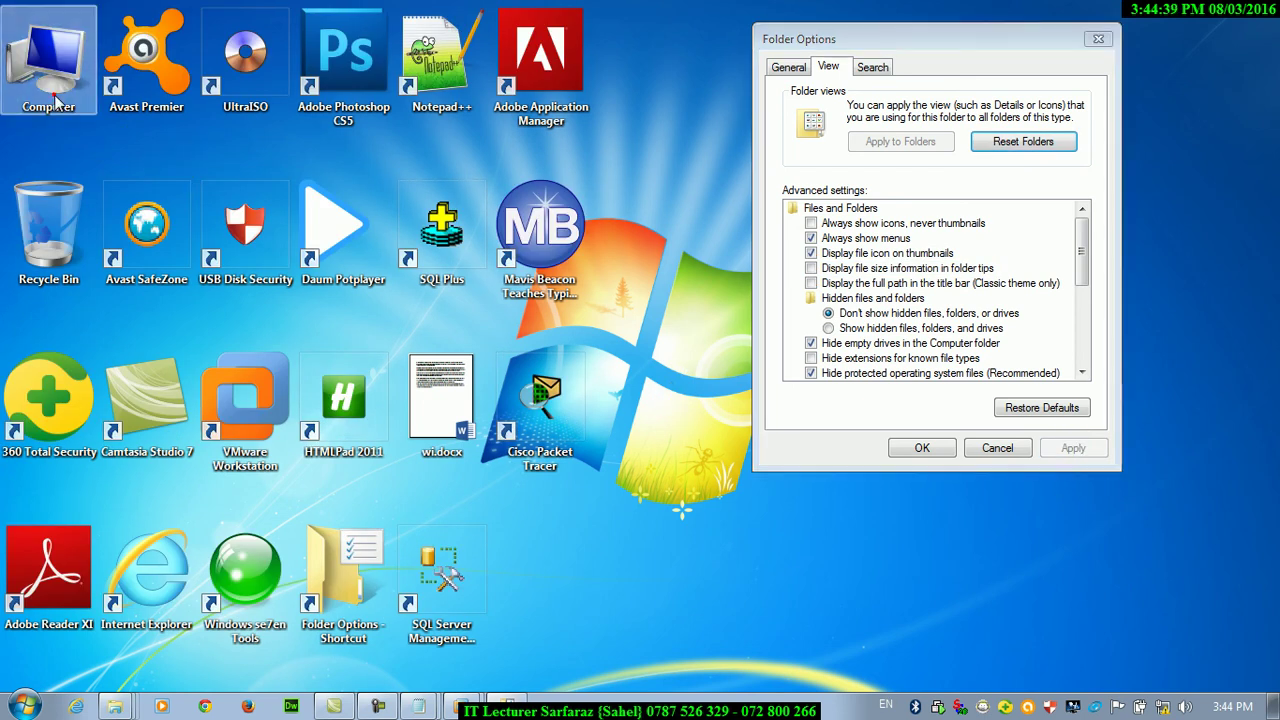
pyautogui.doubleClick(516, 158)
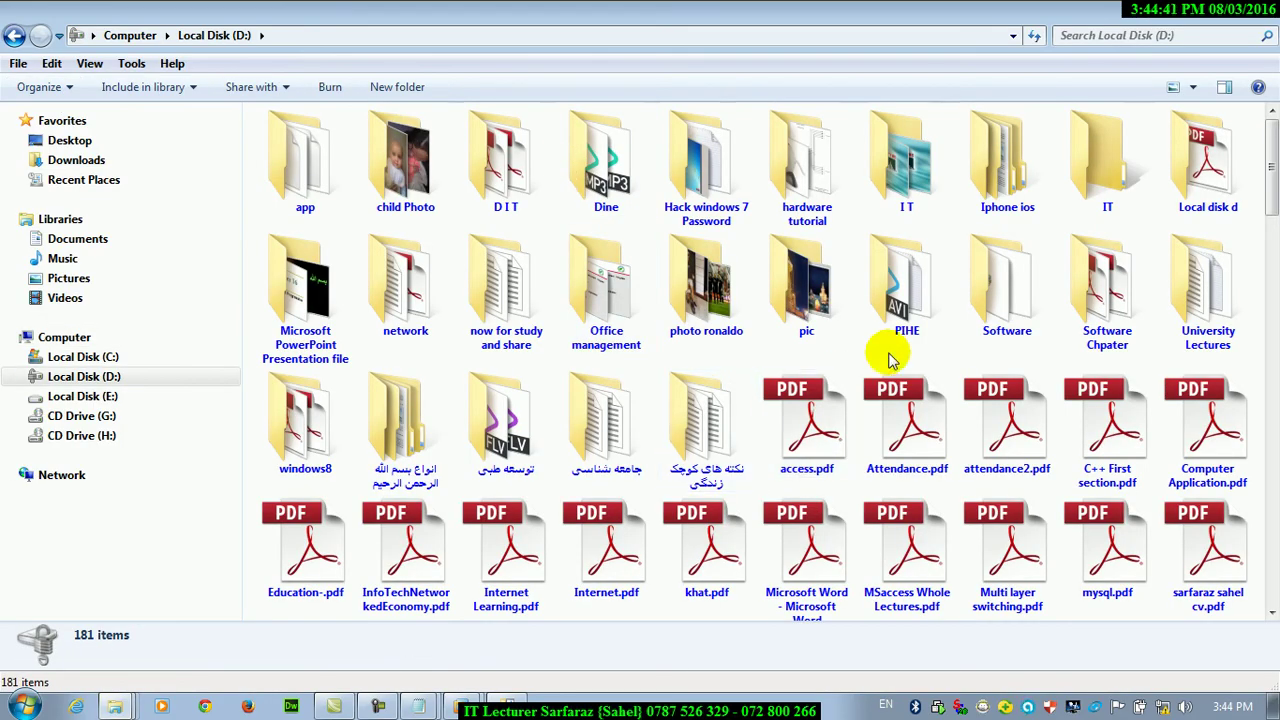
pyautogui.moveTo(912, 330)
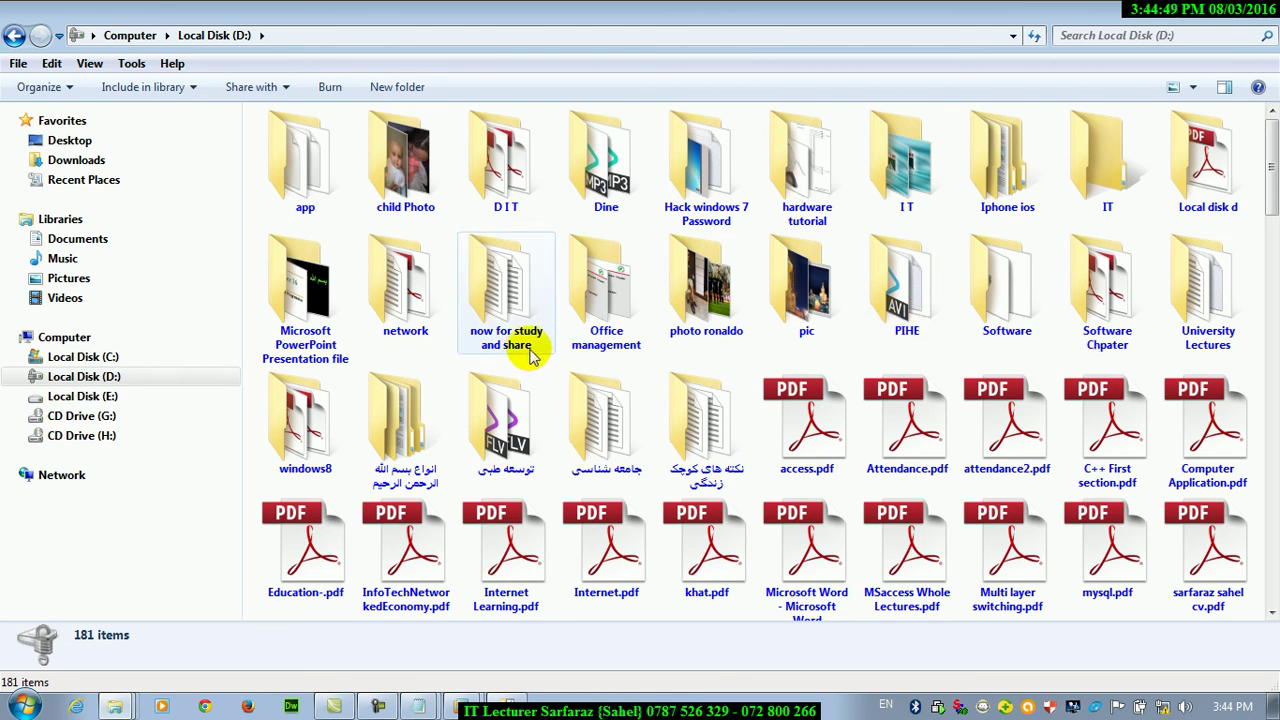
pyautogui.moveTo(528, 356)
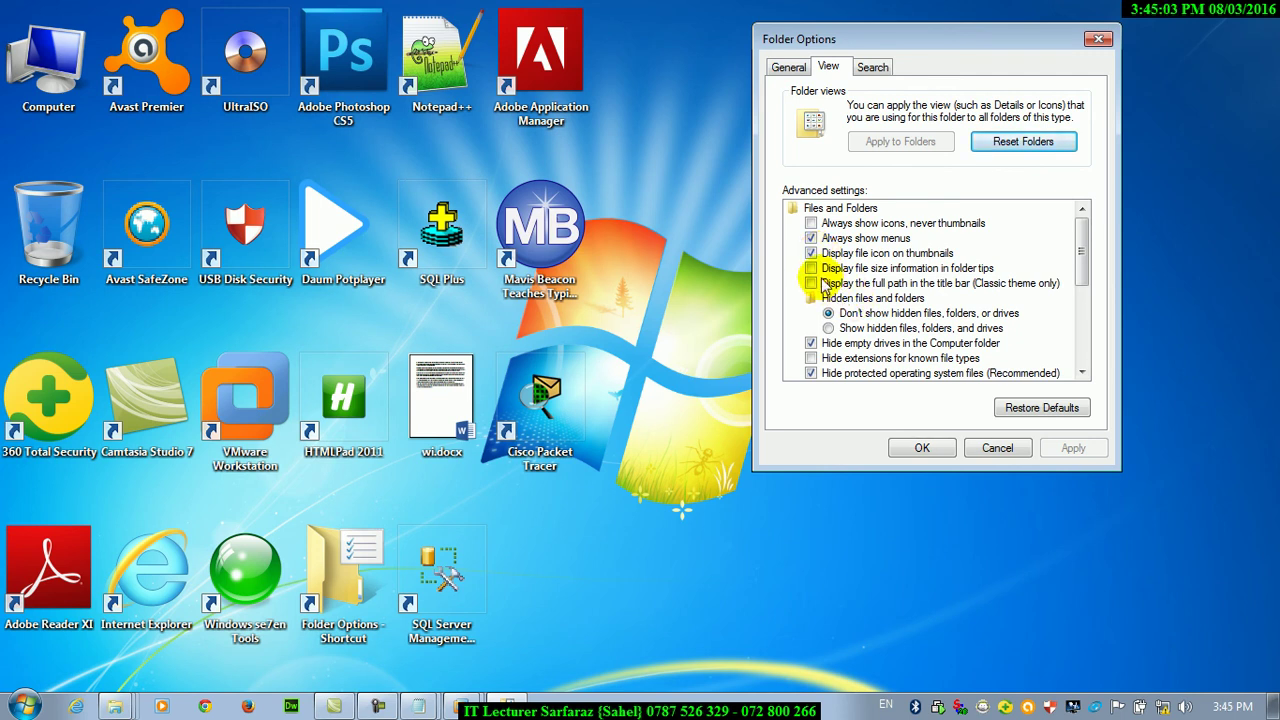
# Re-enable Display file size information in folder tips and apply it
pyautogui.click(816, 269)
pyautogui.click(1087, 452)
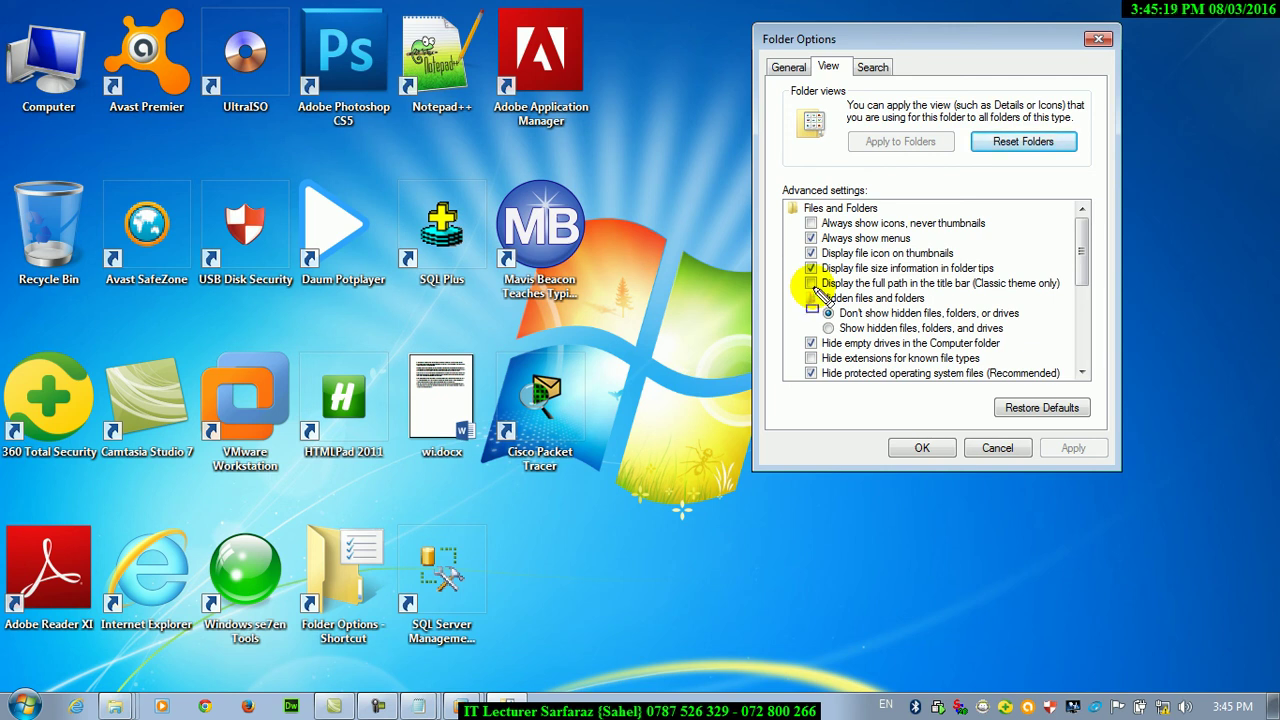
pyautogui.moveTo(975, 281); pyautogui.dragTo(1072, 312)
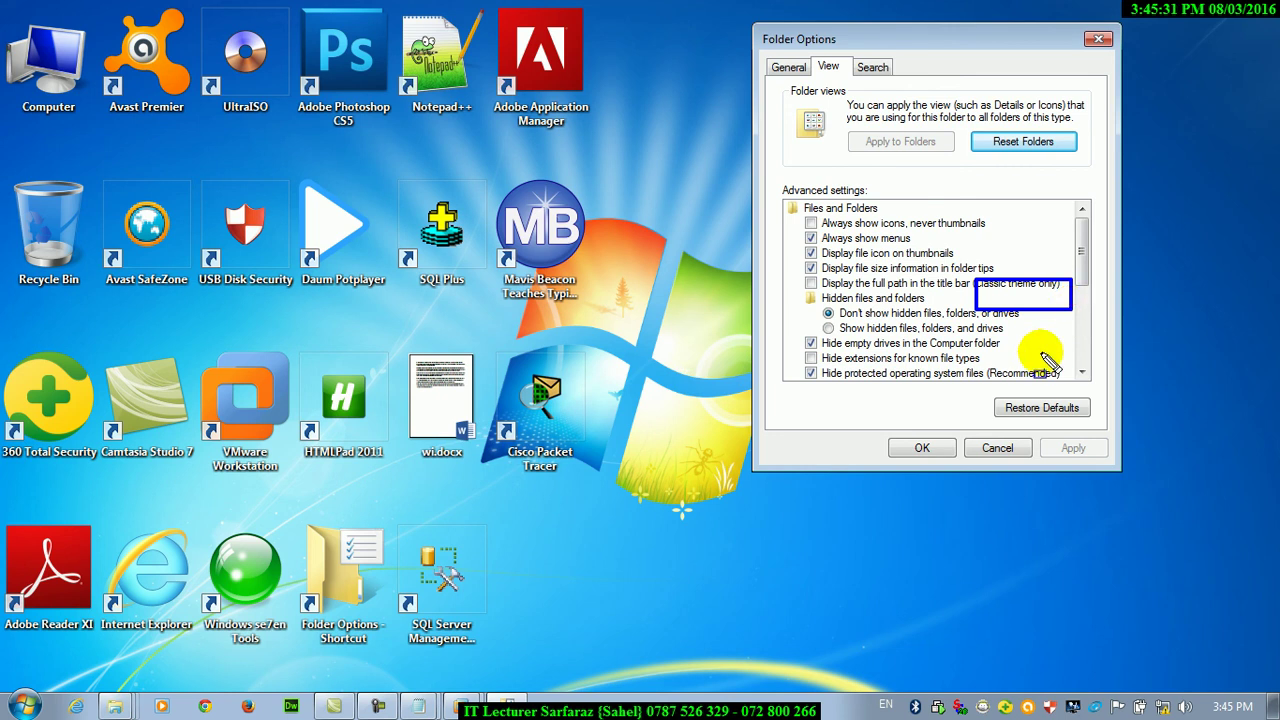
pyautogui.press('Escape')
# Open Local Disk (D:) and its Office management folder
pyautogui.doubleClick(48, 60)
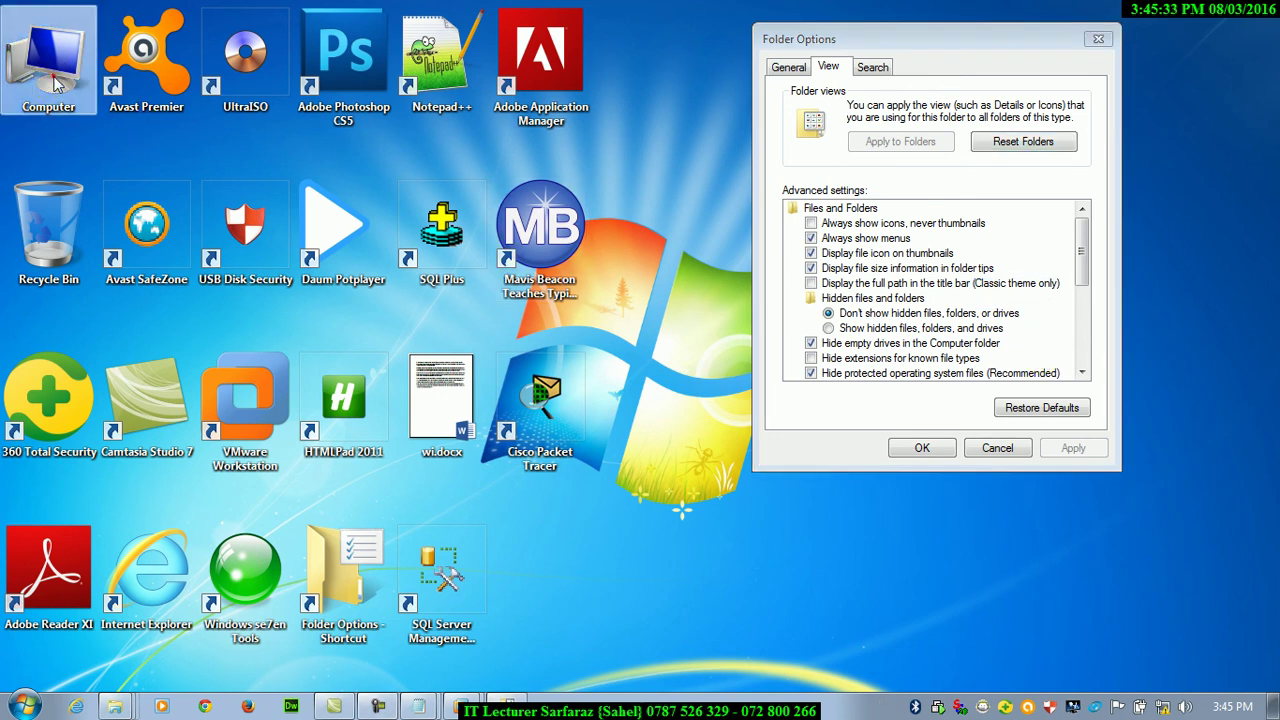
pyautogui.doubleClick(600, 168)
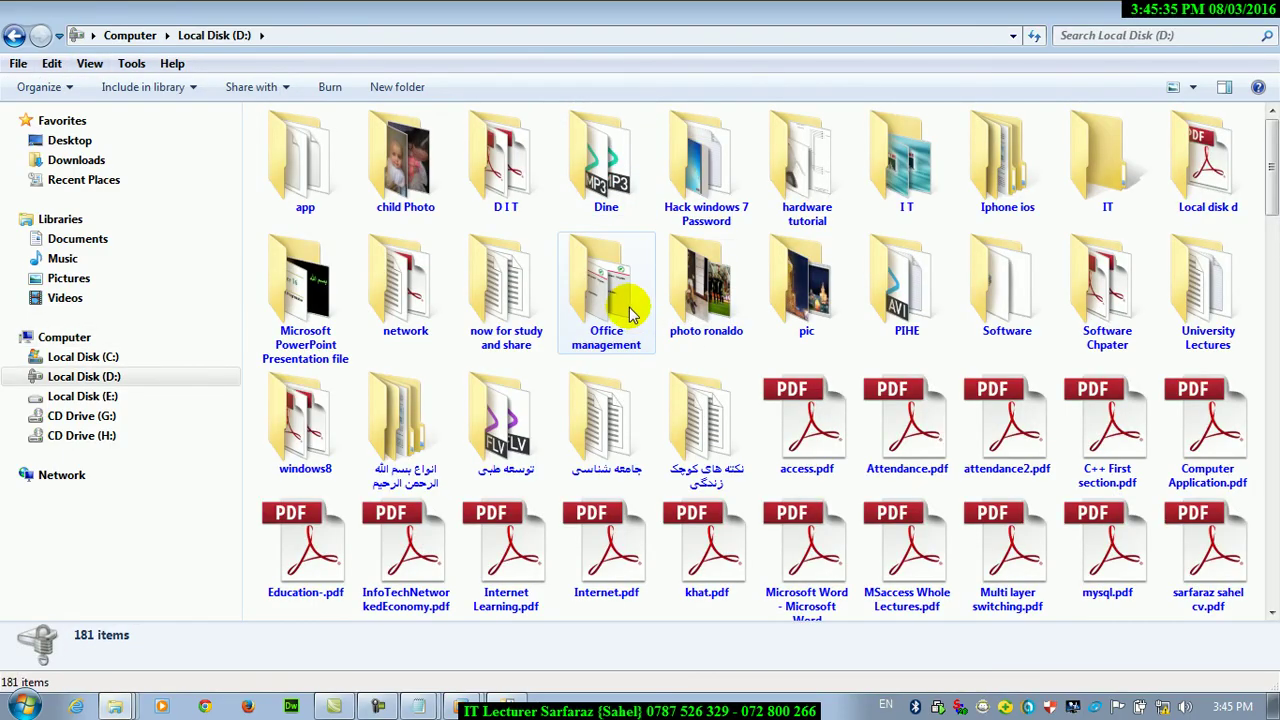
pyautogui.doubleClick(625, 305)
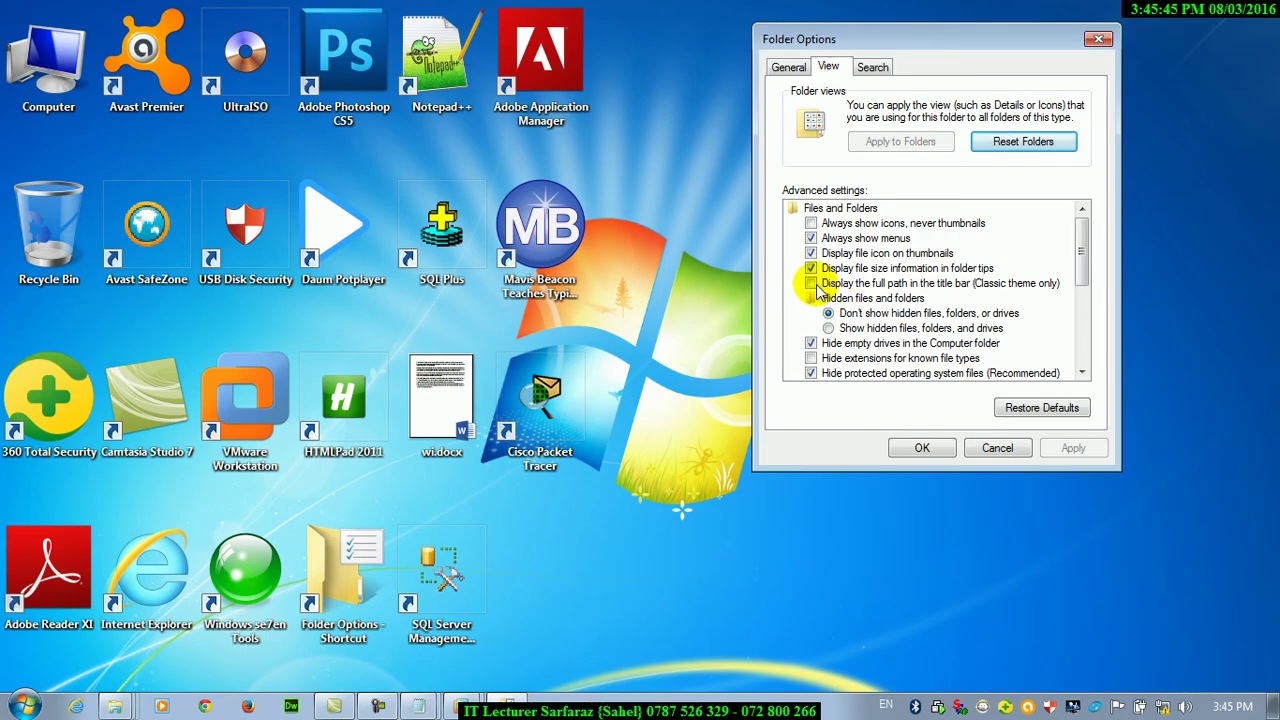
# Apply the Windows Classic theme from Personalization and close that window
pyautogui.rightClick(645, 252)
pyautogui.click(702, 528)
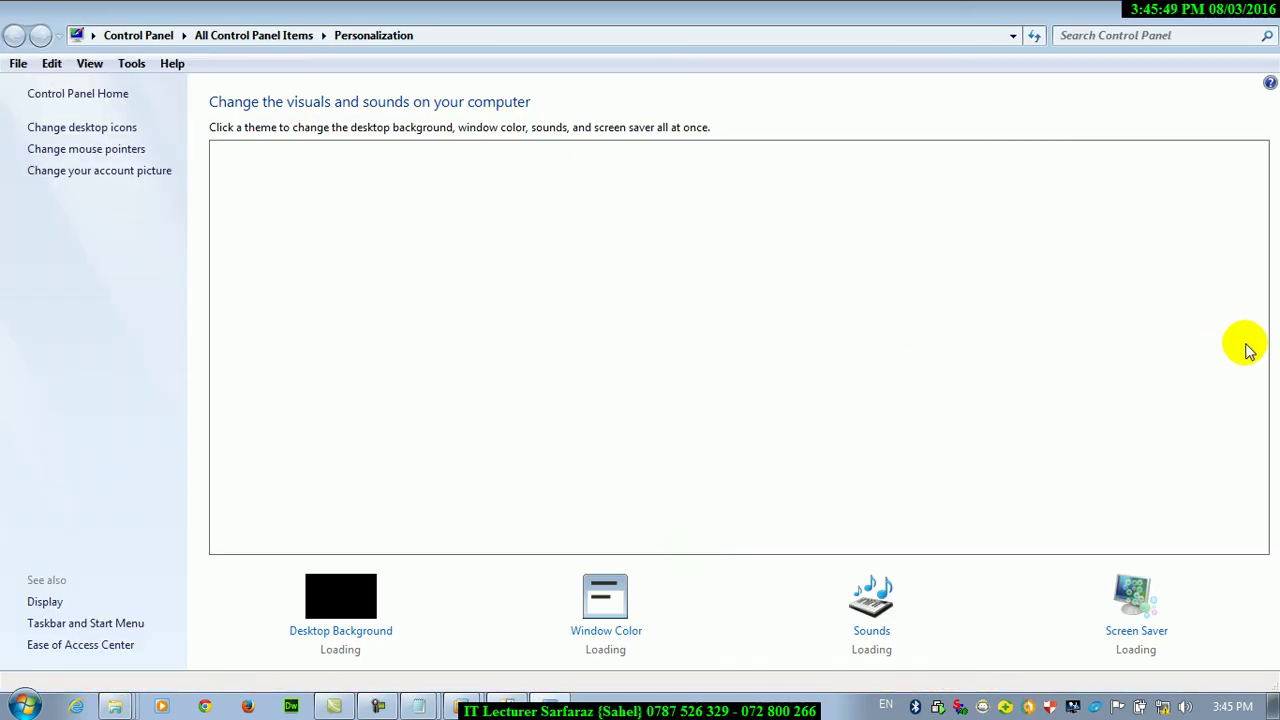
pyautogui.scroll(-1, 1250, 317)
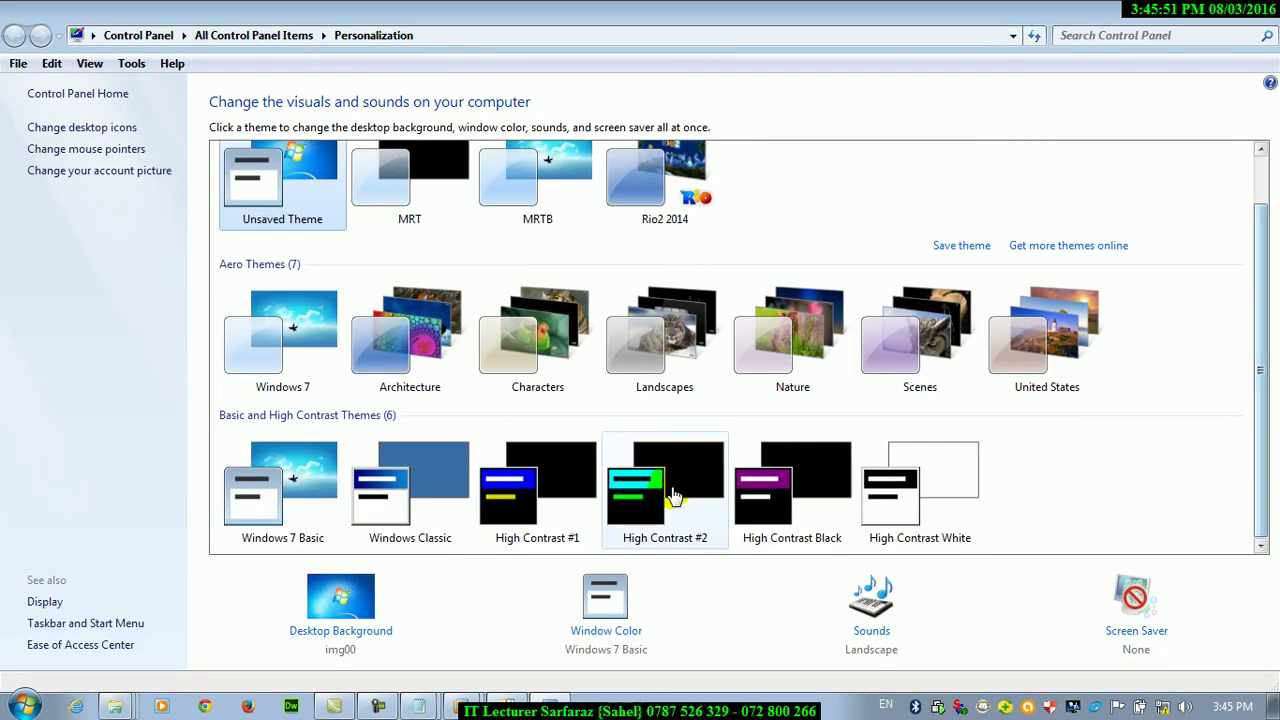
pyautogui.click(413, 546)
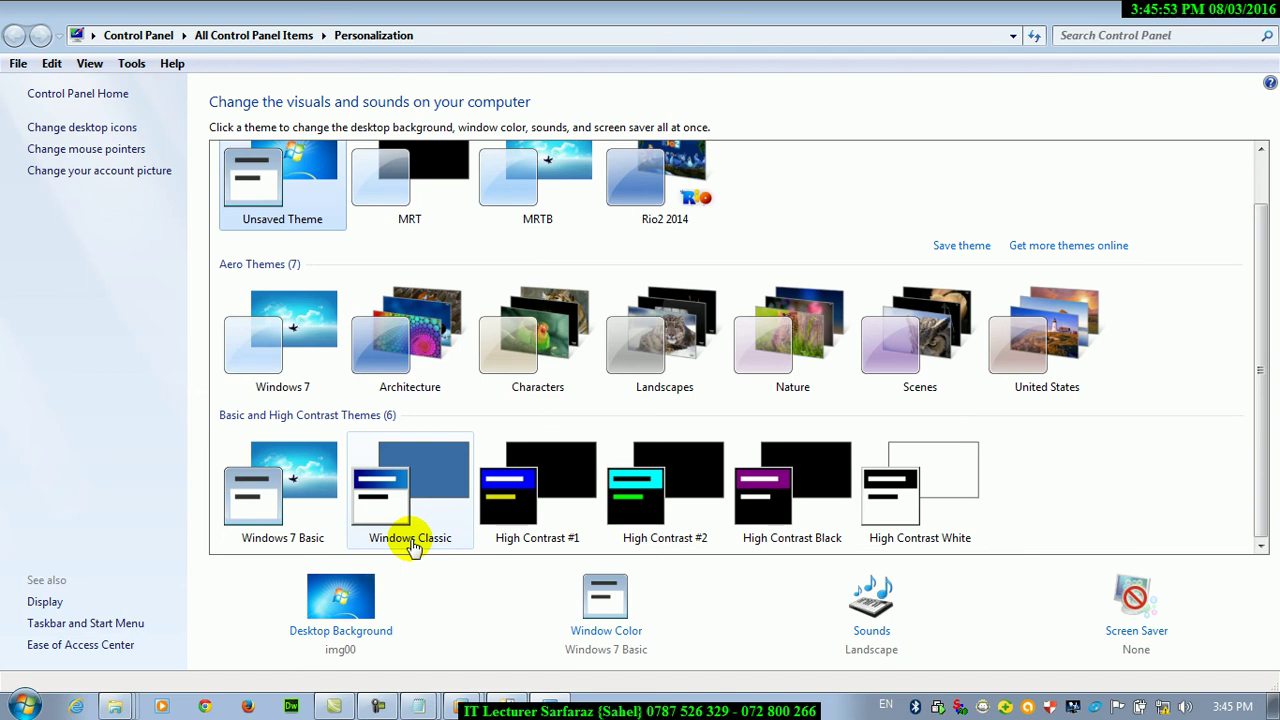
pyautogui.click(413, 546)
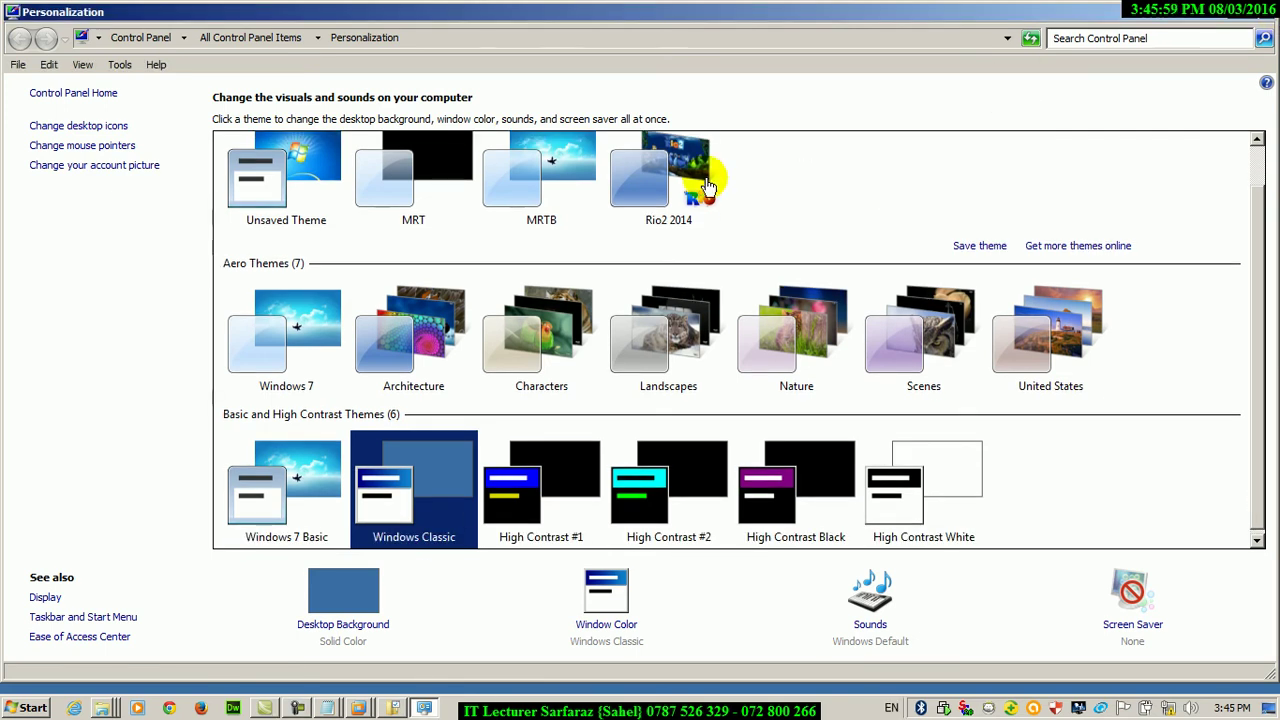
pyautogui.click(1266, 14)
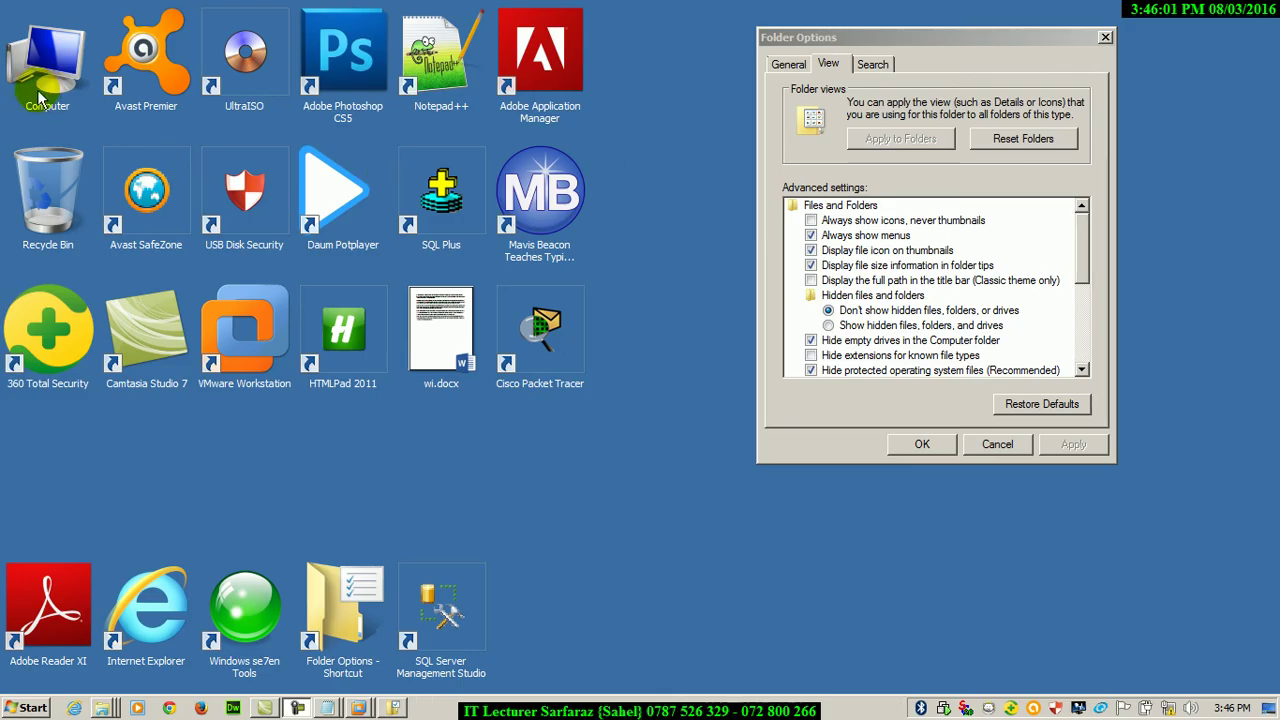
# Open Local Disk (D:), select PIHE, and move the window aside
pyautogui.doubleClick(45, 85)
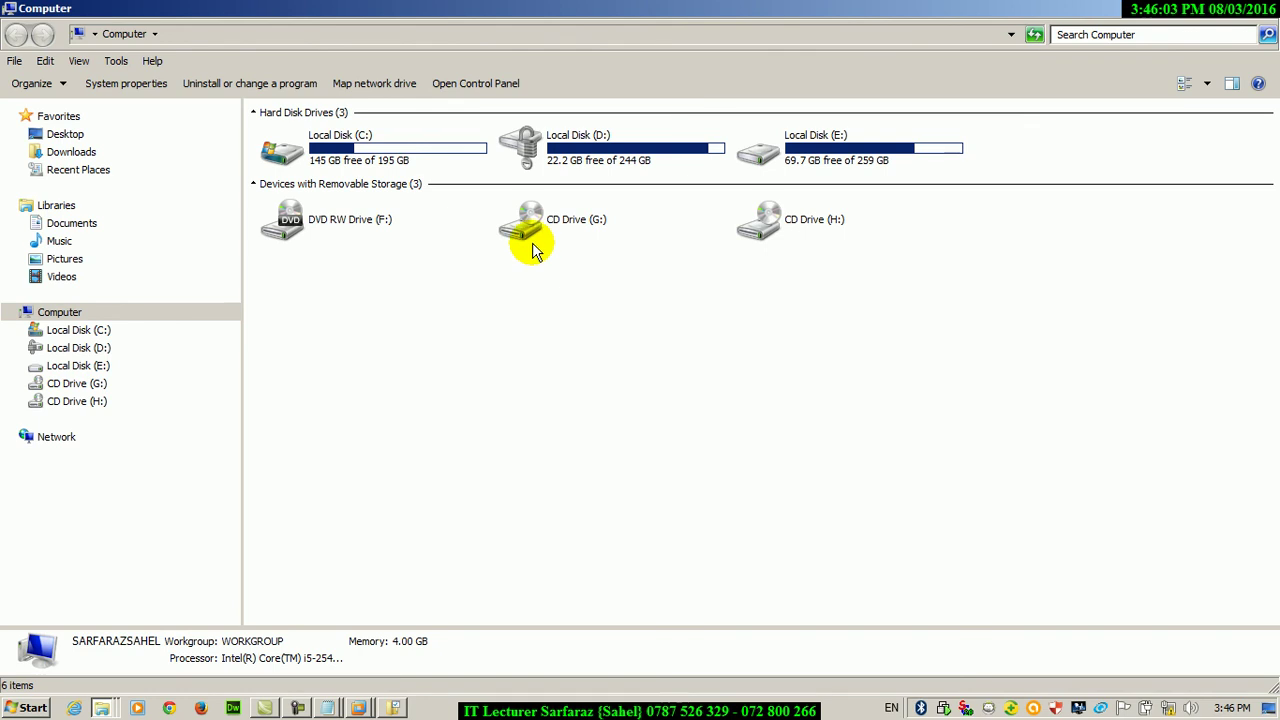
pyautogui.doubleClick(575, 158)
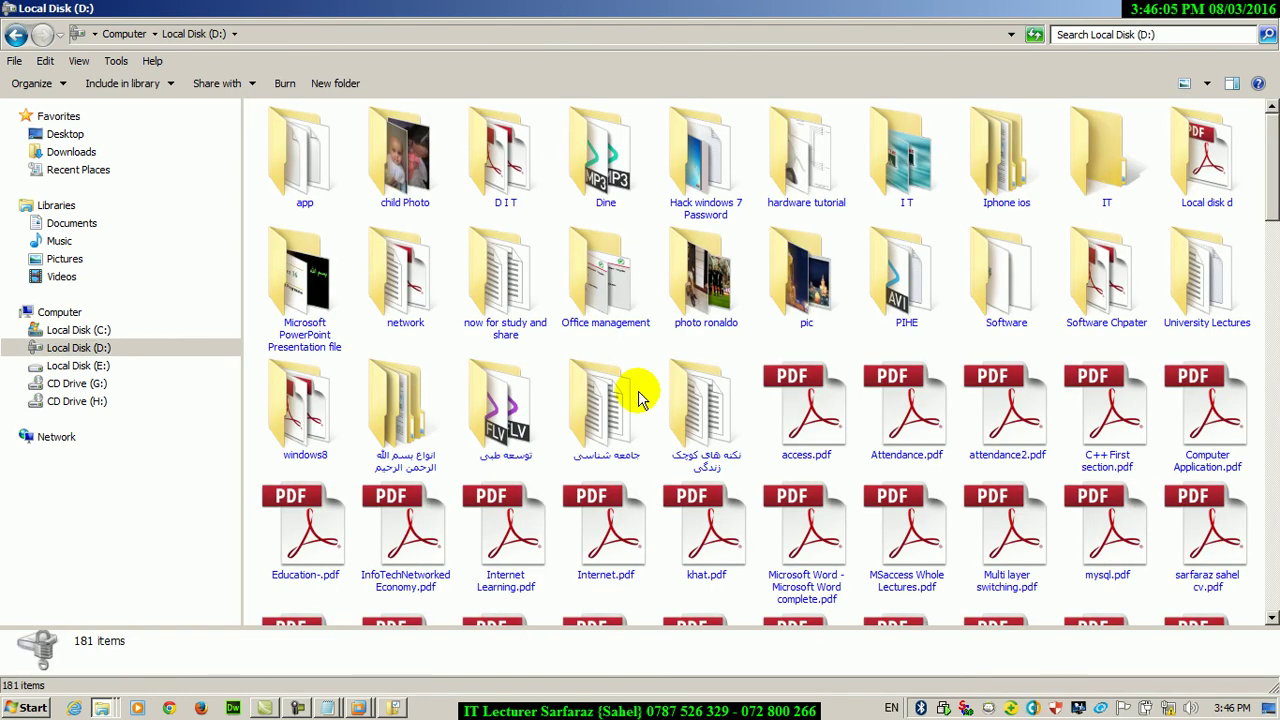
pyautogui.click(910, 315)
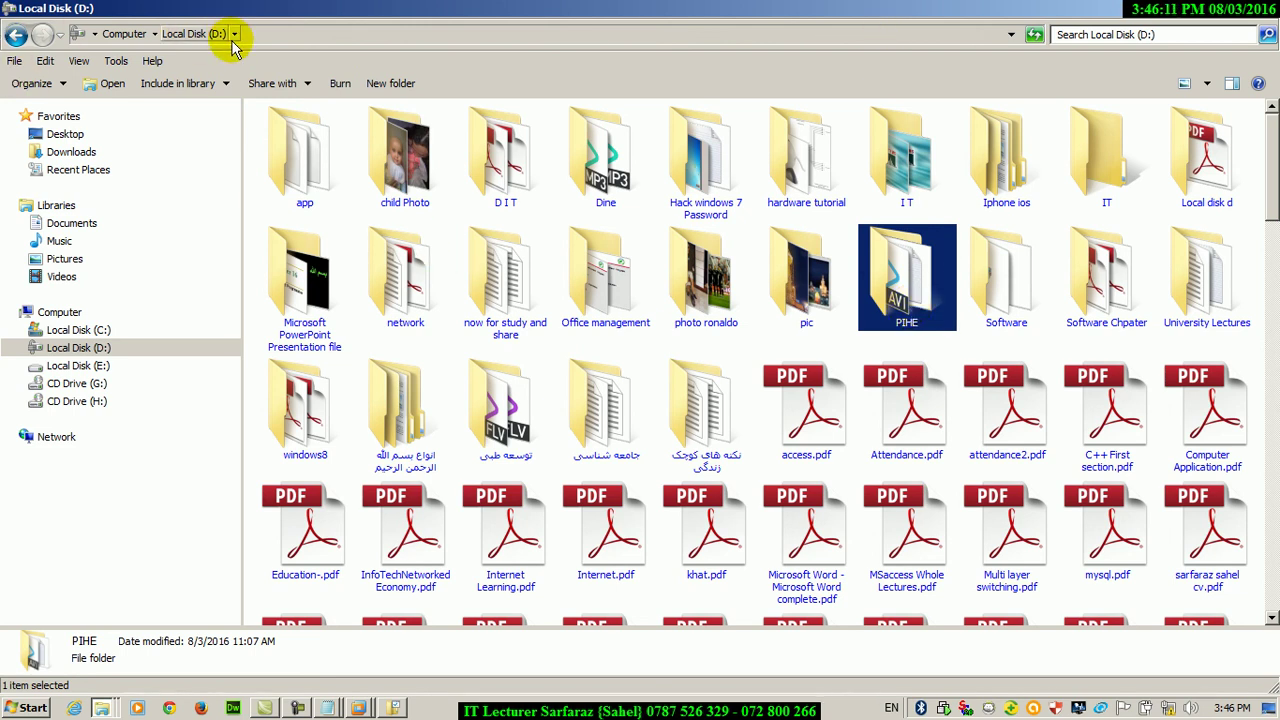
pyautogui.doubleClick(571, 8)
pyautogui.moveTo(466, 420); pyautogui.dragTo(445, 561)
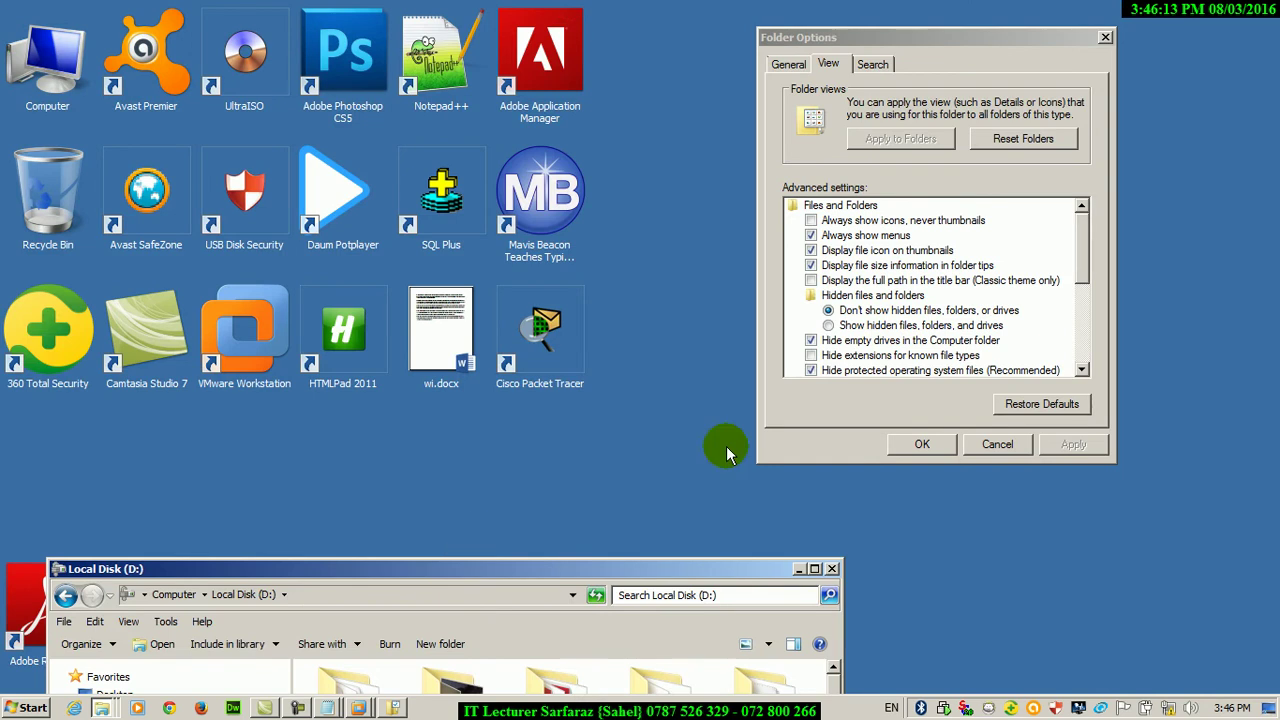
# Turn on Display the full path in the title bar, apply, and close the D:\ window
pyautogui.click(811, 281)
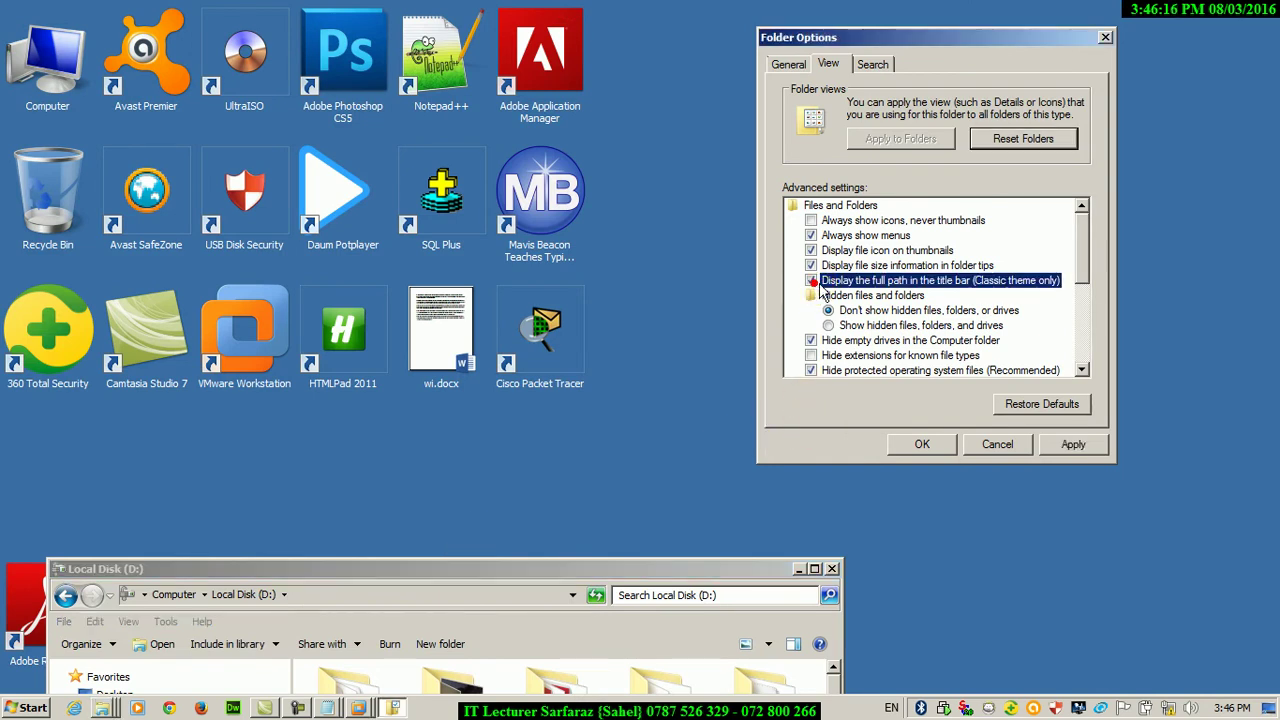
pyautogui.click(1070, 443)
pyautogui.moveTo(534, 572); pyautogui.dragTo(609, 163)
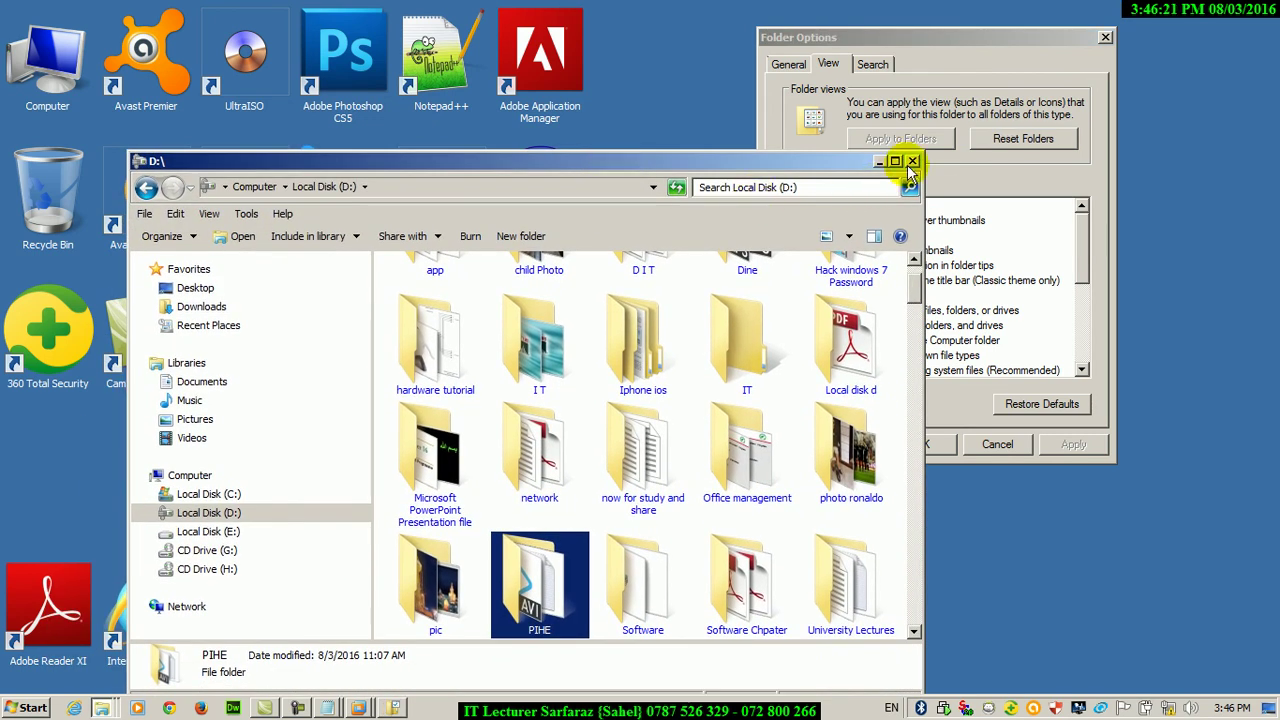
pyautogui.click(906, 164)
# Reopen D: maximized and browse PIHE > DIT RECORDS > Hardware & Group Policy
pyautogui.doubleClick(45, 55)
pyautogui.click(690, 300)
pyautogui.doubleClick(690, 300)
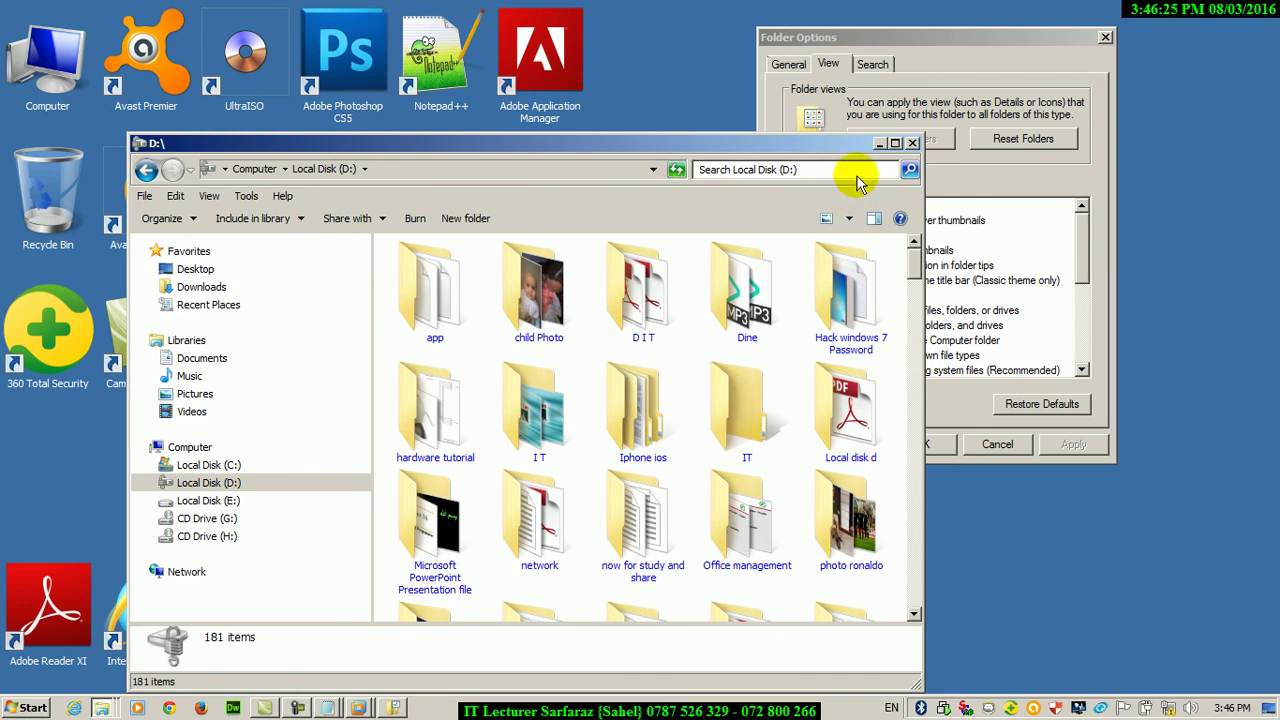
pyautogui.click(894, 145)
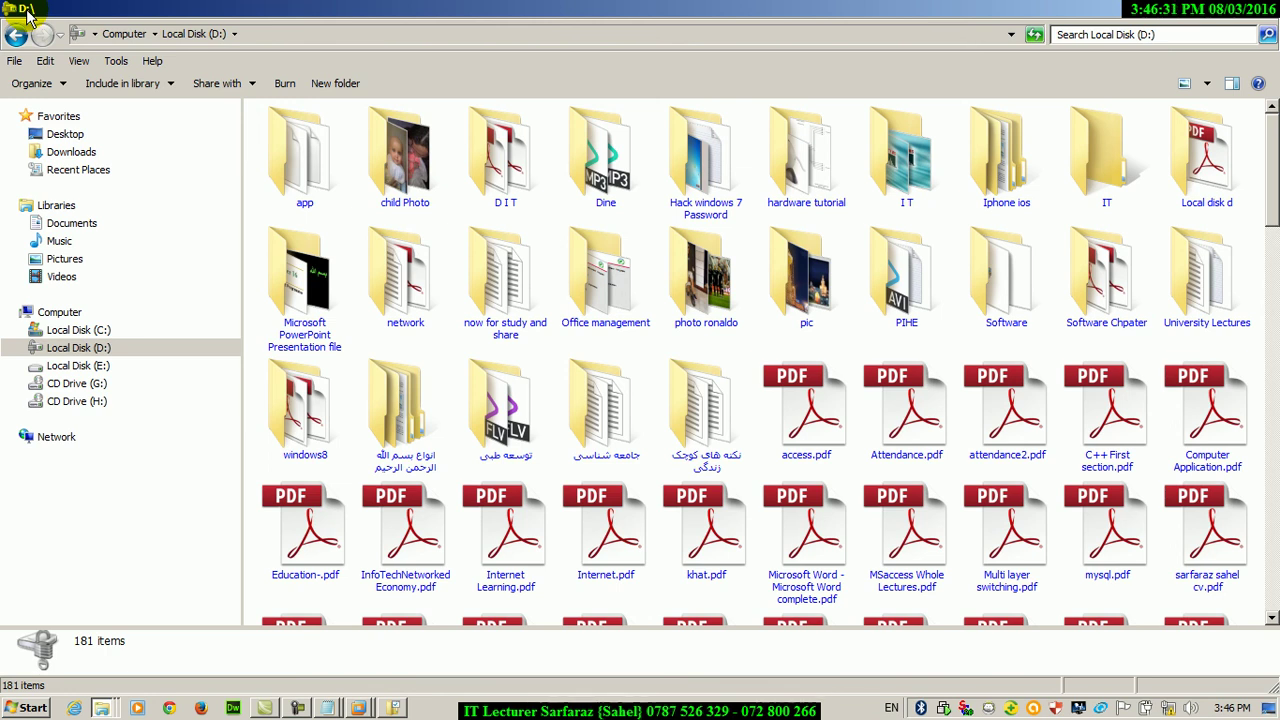
pyautogui.doubleClick(892, 318)
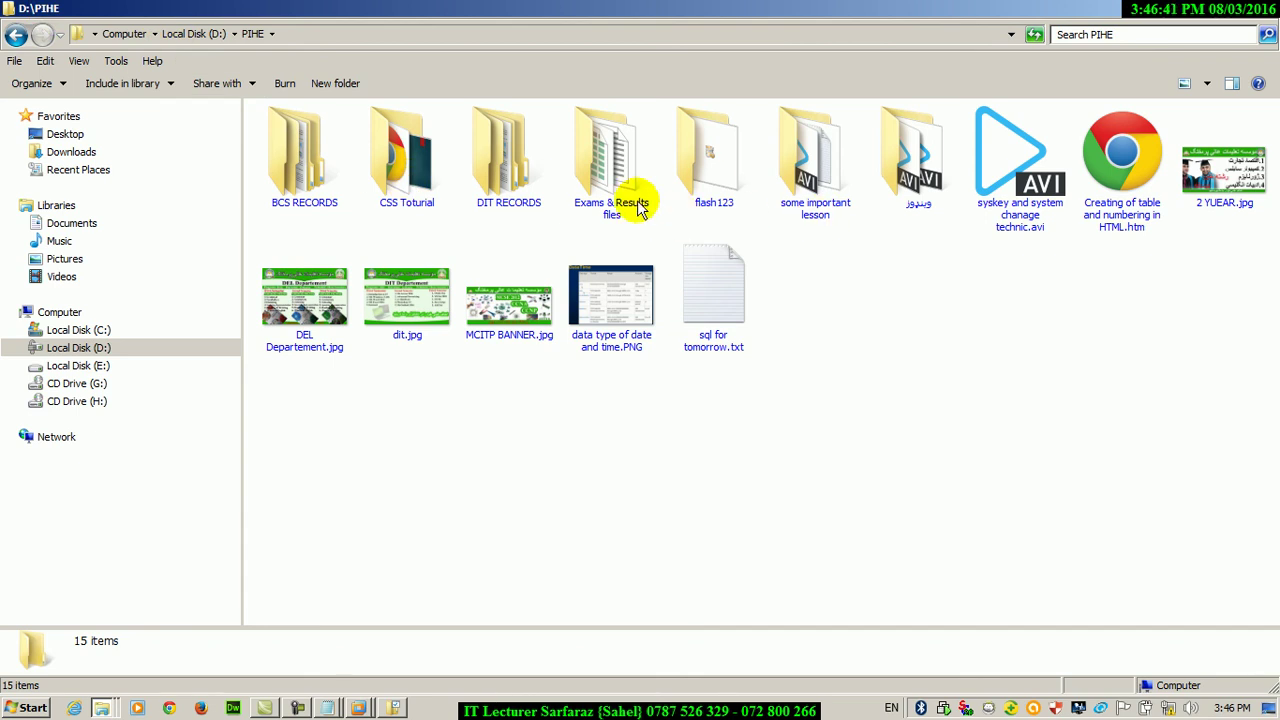
pyautogui.doubleClick(488, 175)
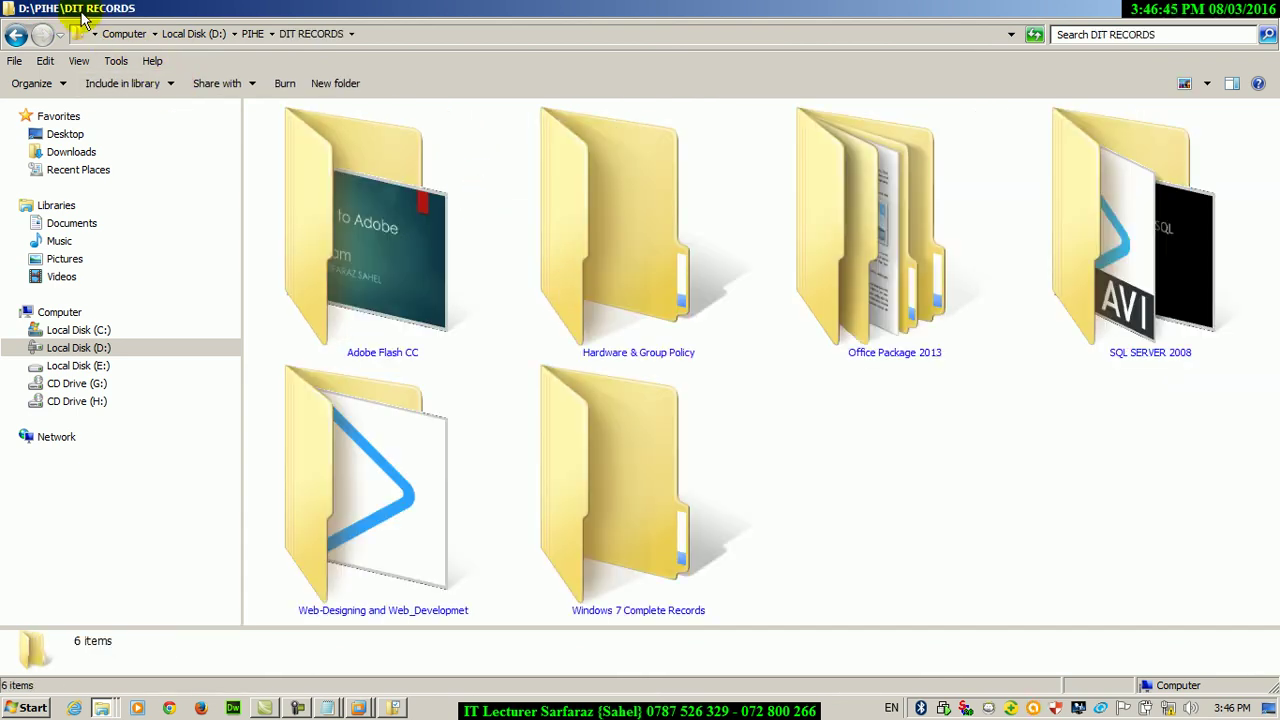
pyautogui.doubleClick(605, 313)
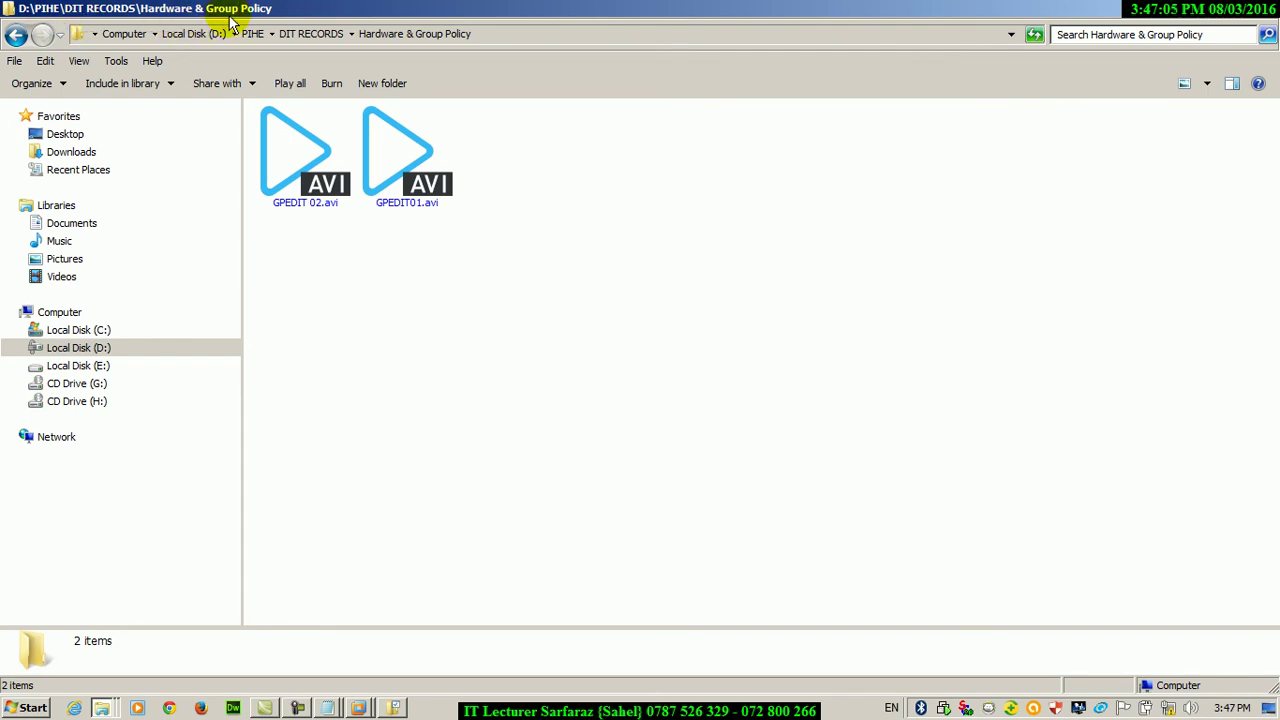
pyautogui.moveTo(2, 2)
pyautogui.mouseDown()
pyautogui.moveTo(300, 75)
pyautogui.moveTo(296, 58)
pyautogui.mouseUp()
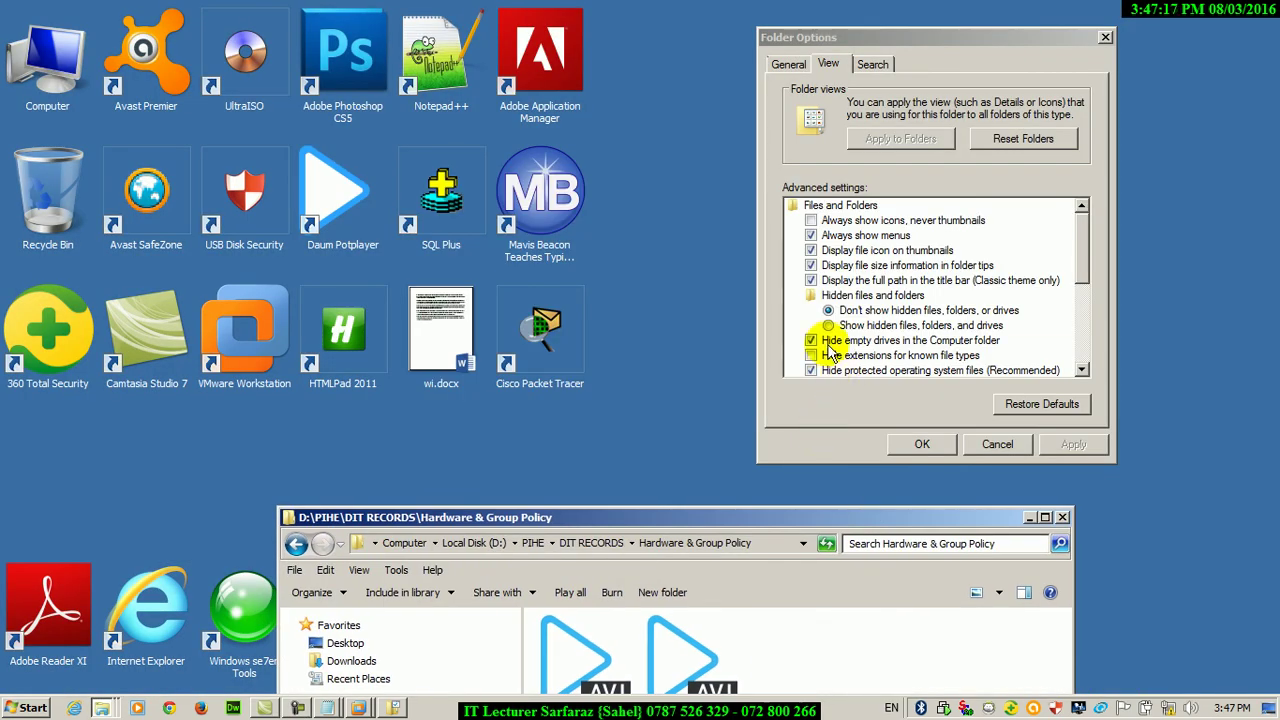
# Turn off the full path in the title bar and maximize Hardware & Group Policy to compare
pyautogui.click(812, 280)
pyautogui.click(1076, 444)
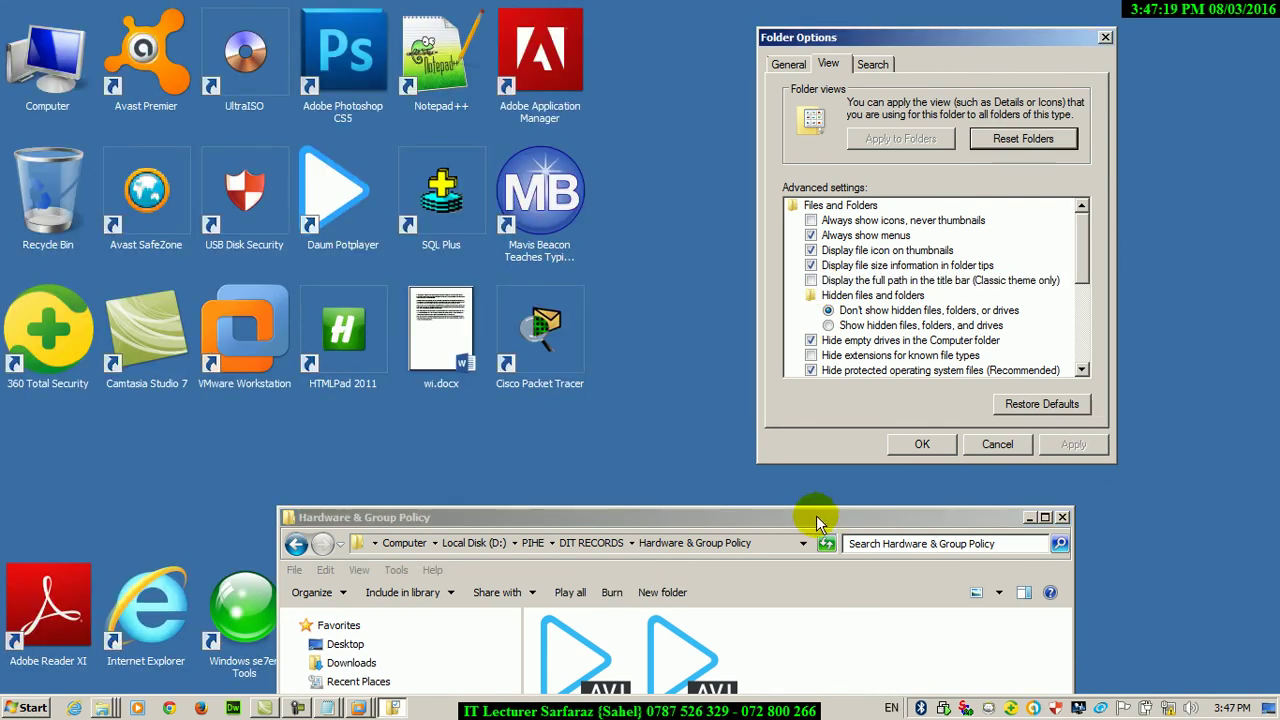
pyautogui.doubleClick(814, 517)
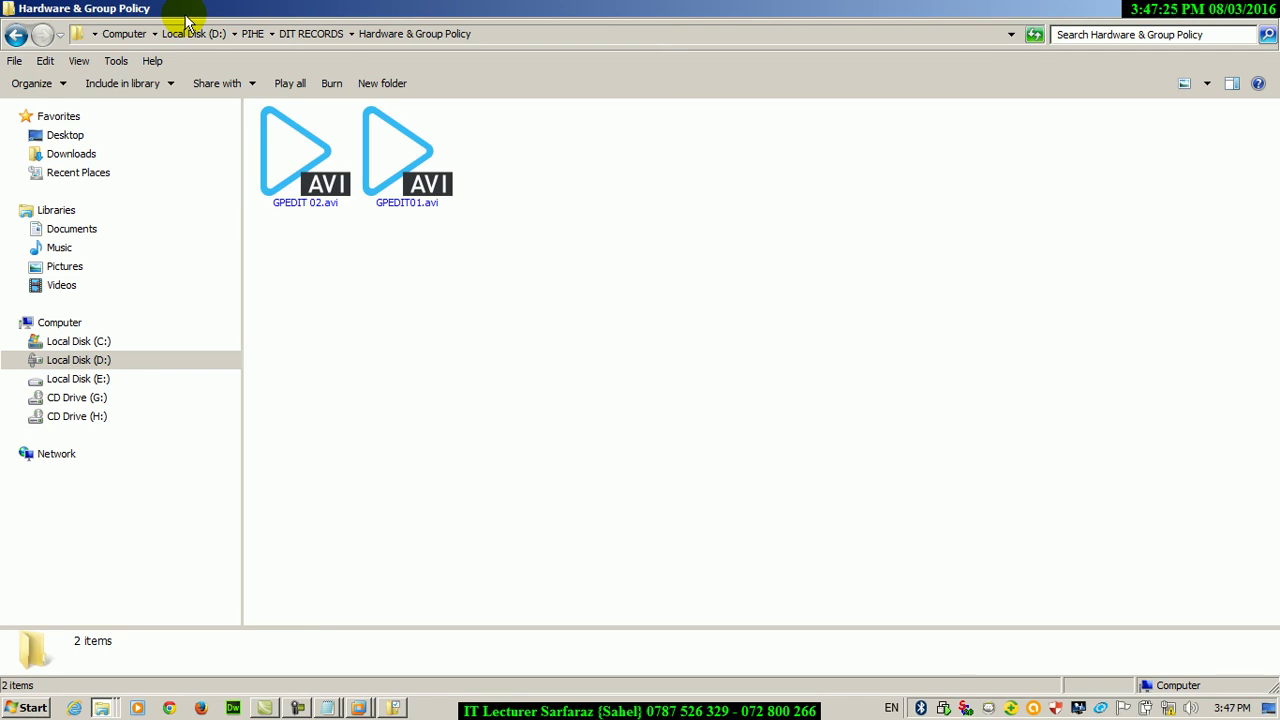
# Turn Display the full path in the title bar back on and apply
pyautogui.click(1210, 8)
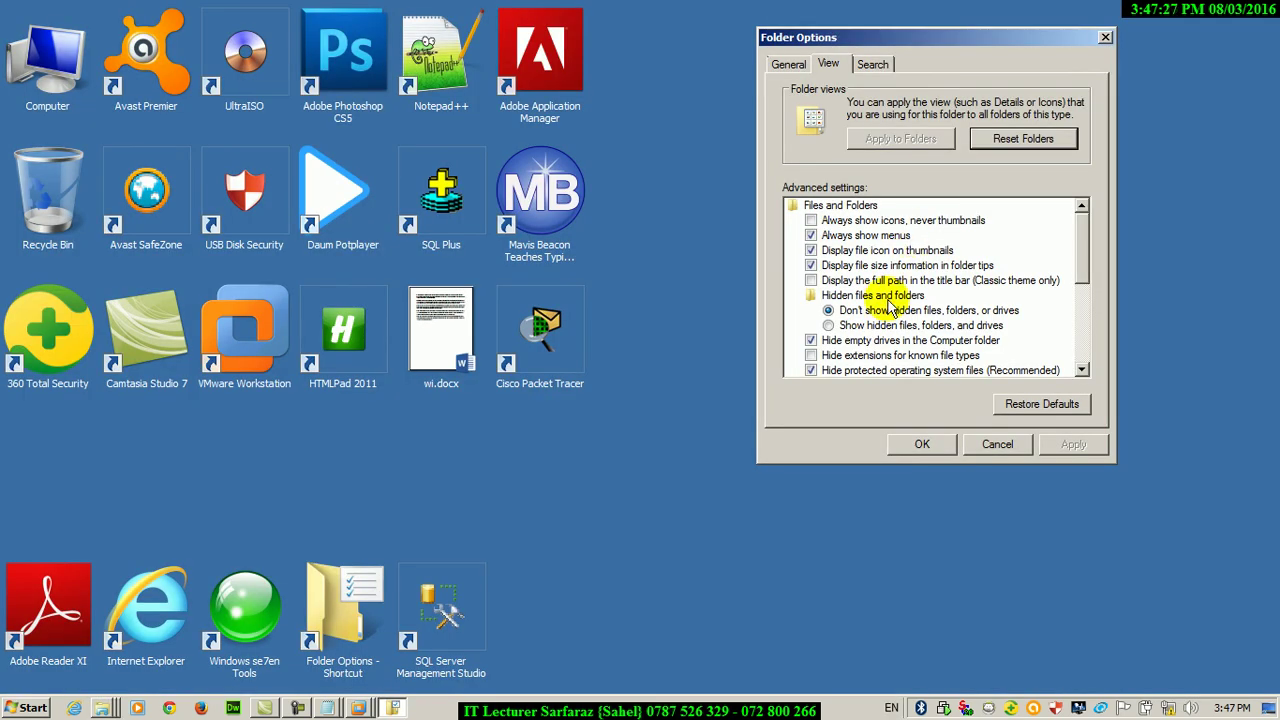
pyautogui.click(836, 281)
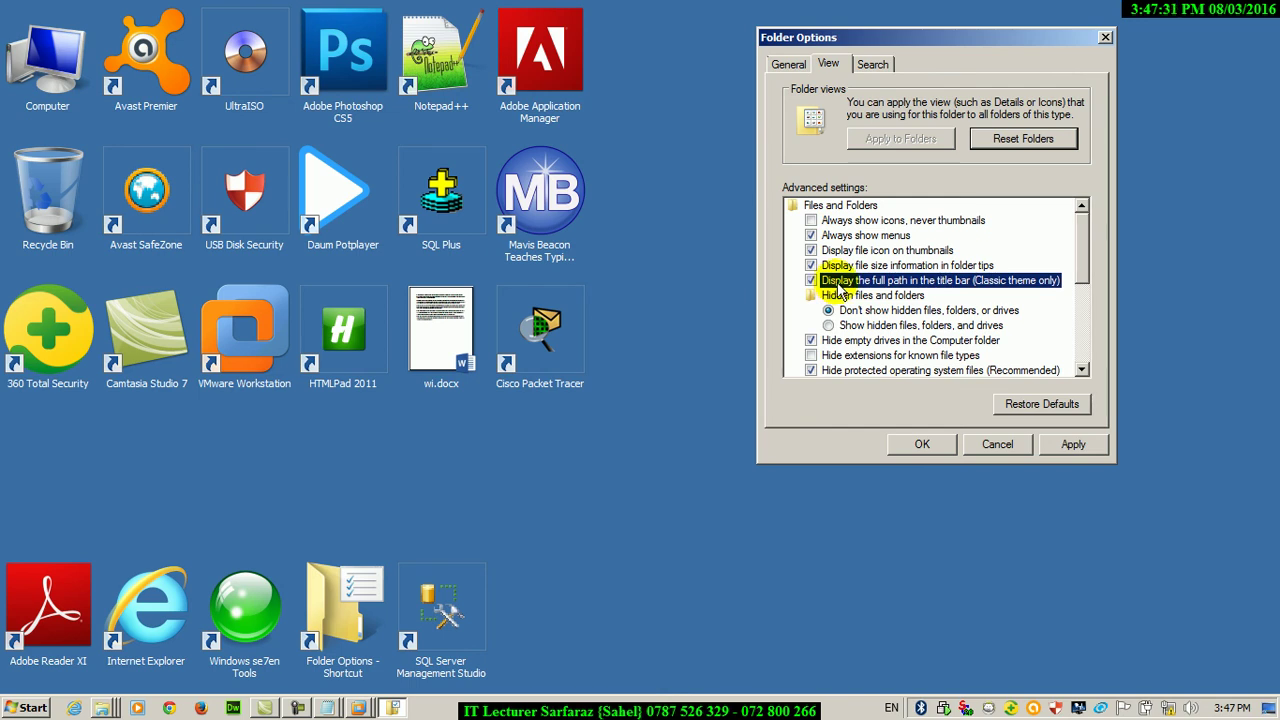
pyautogui.click(1073, 444)
# Reapply the Aero Unsaved Theme from Personalization to restore the Windows 7 wallpaper
pyautogui.rightClick(686, 266)
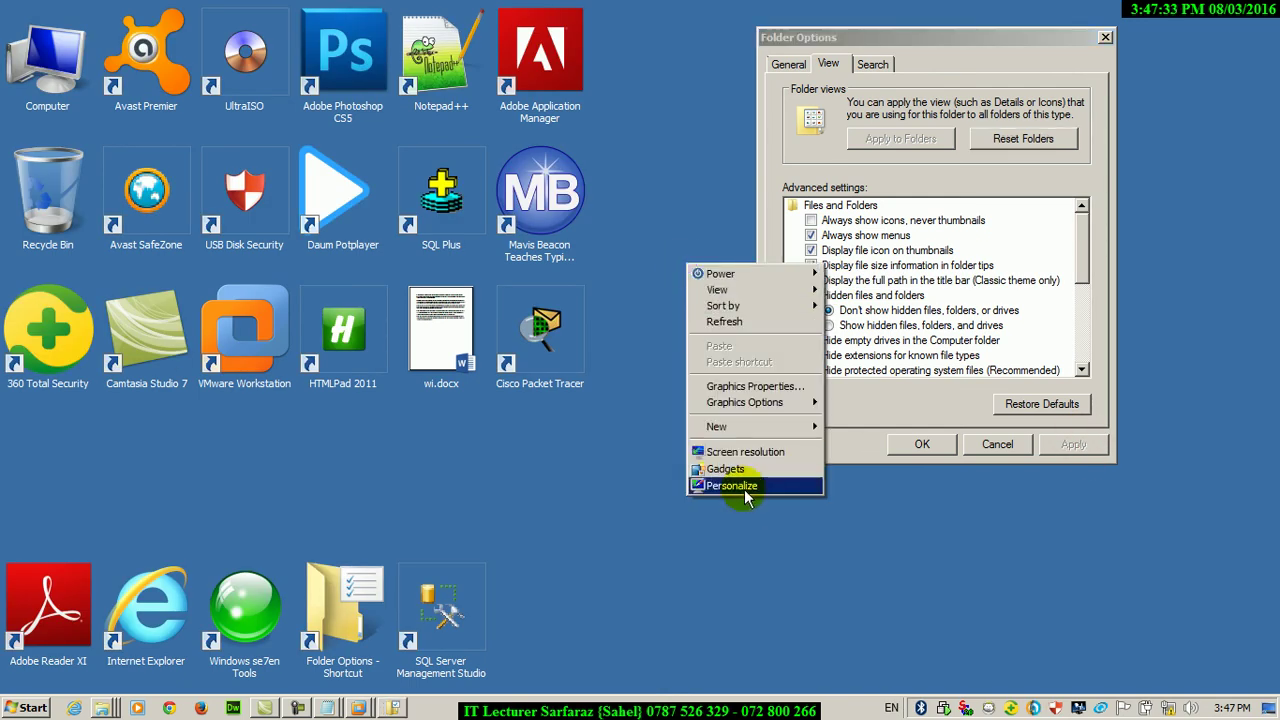
pyautogui.click(740, 488)
pyautogui.click(306, 180)
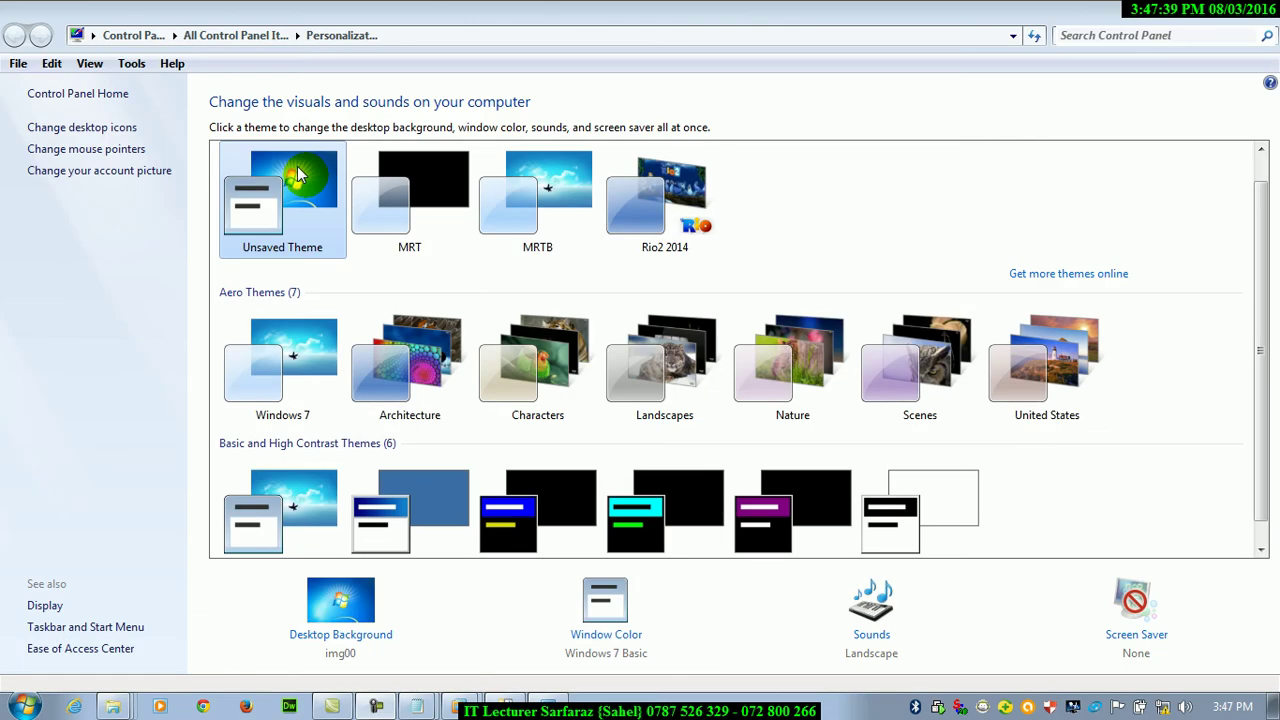
pyautogui.hotkey('alt', 'F4')
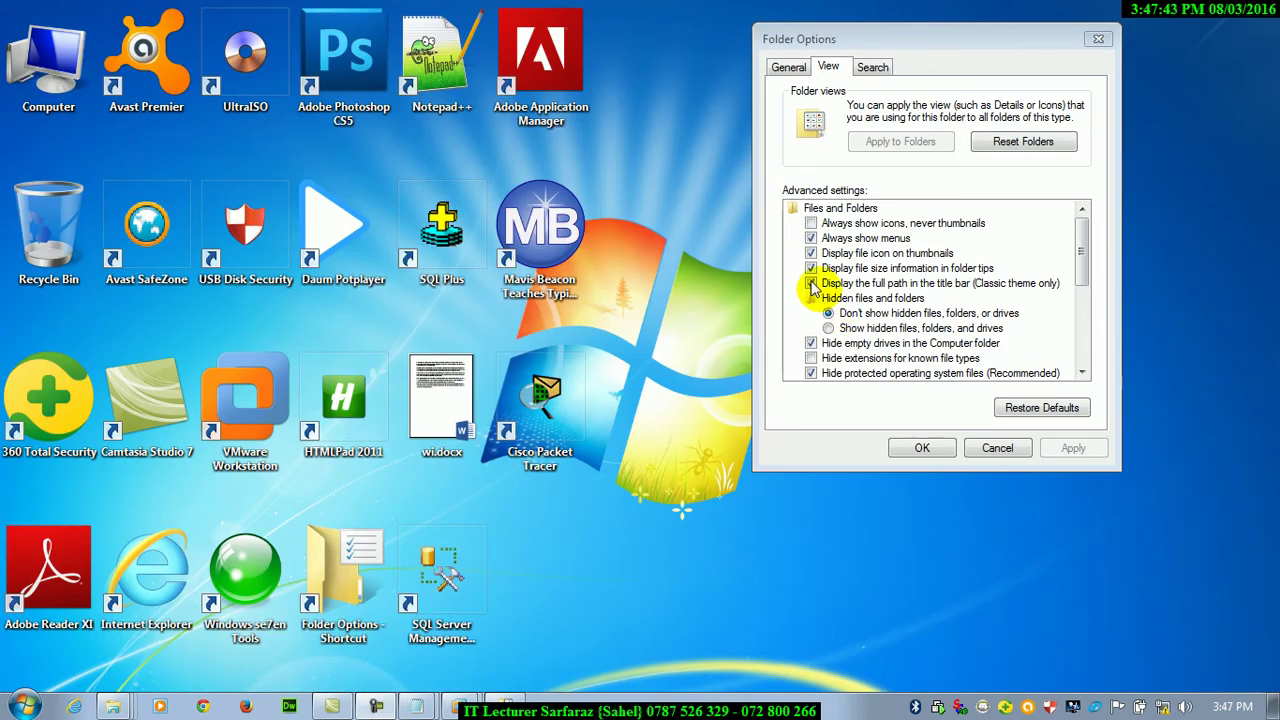
pyautogui.doubleClick(48, 50)
pyautogui.doubleClick(590, 168)
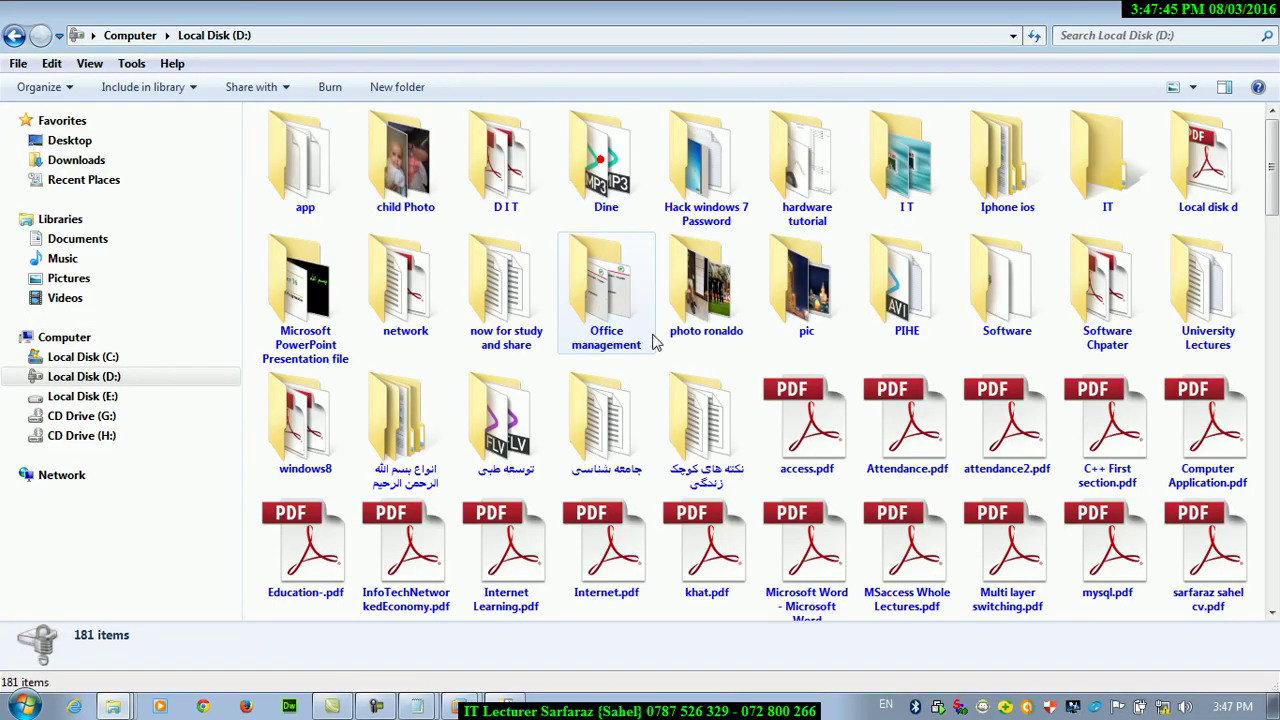
pyautogui.doubleClick(612, 303)
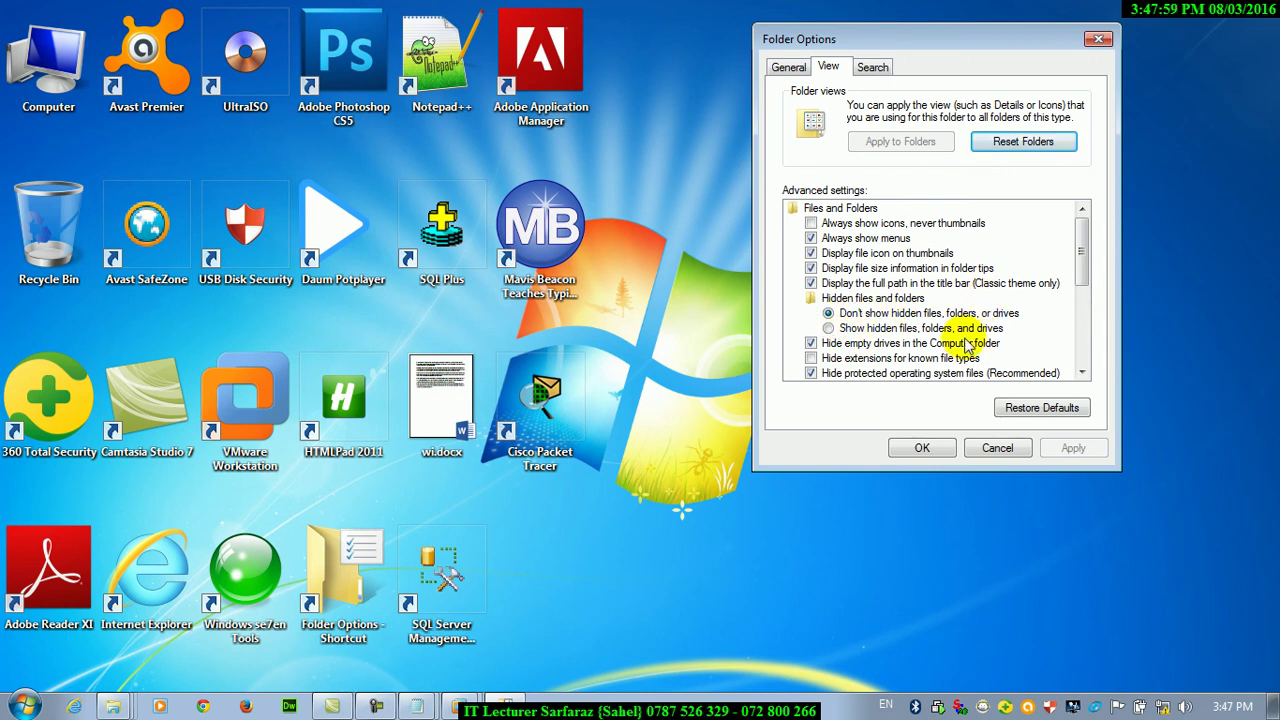
# Create a new folder on the desktop and name it 12
pyautogui.click(690, 218)
pyautogui.rightClick(690, 218)
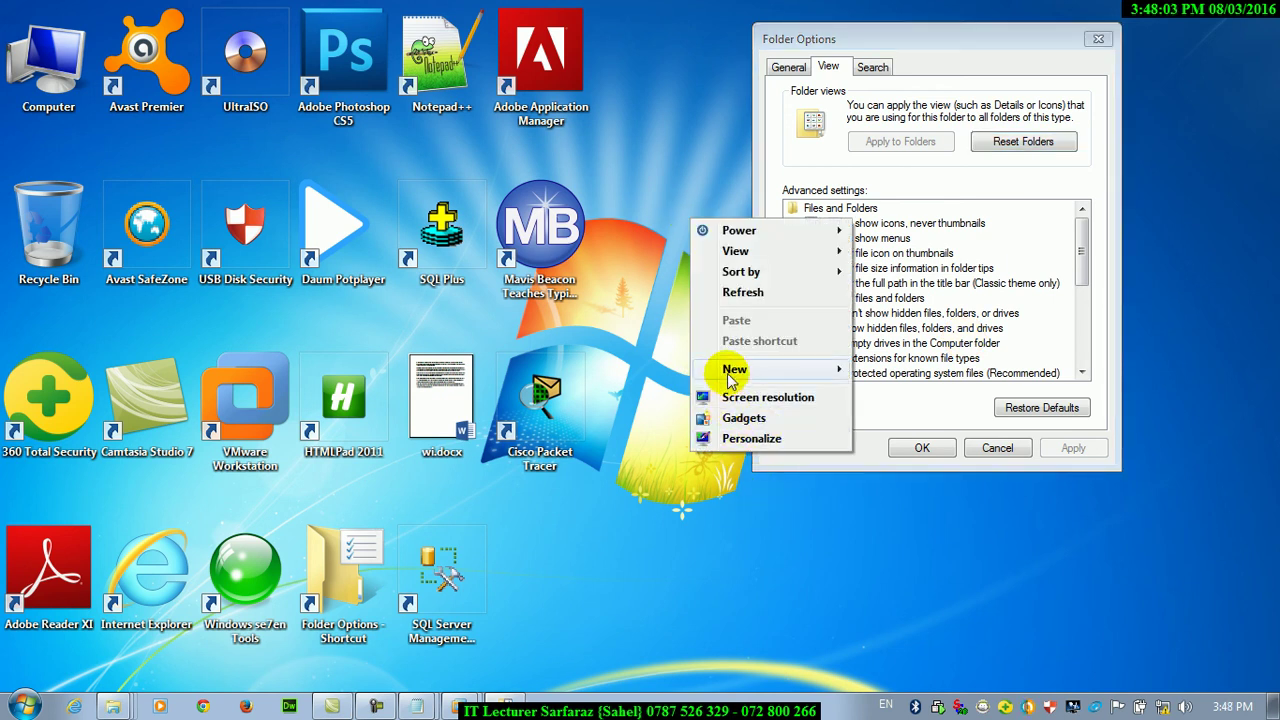
pyautogui.moveTo(840, 369)
pyautogui.click(893, 370)
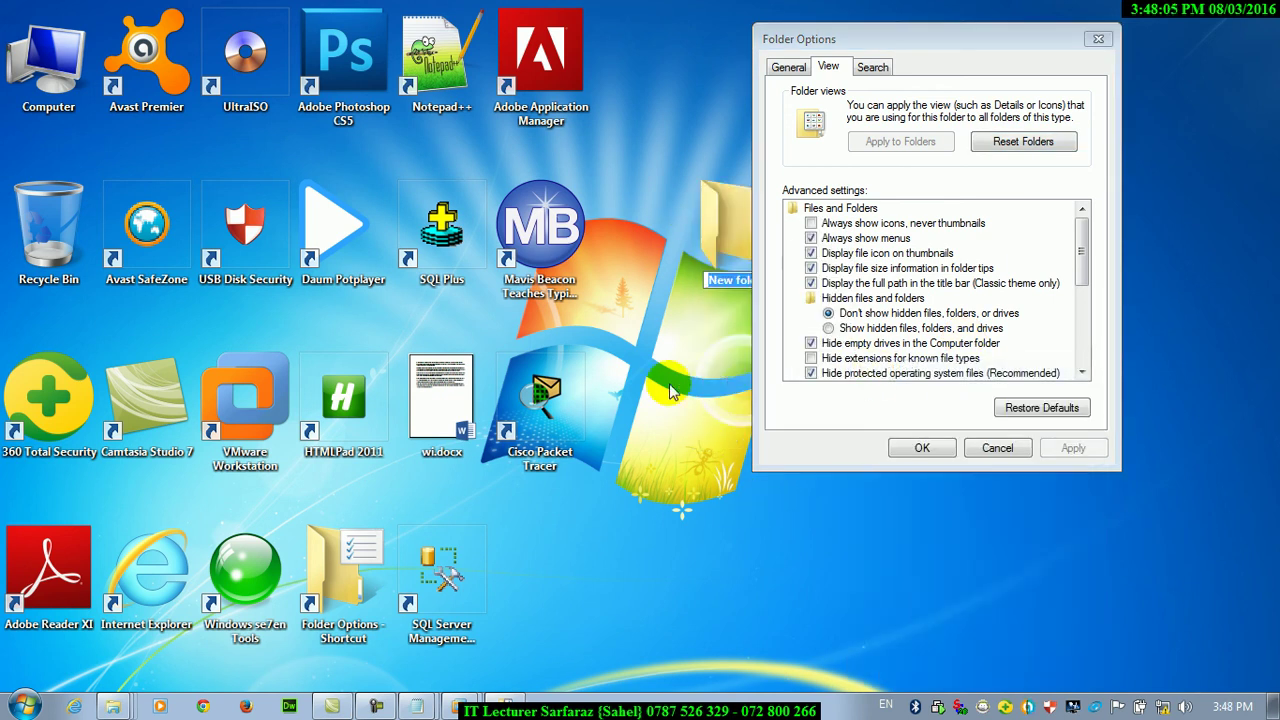
pyautogui.moveTo(908, 46); pyautogui.dragTo(1142, 388)
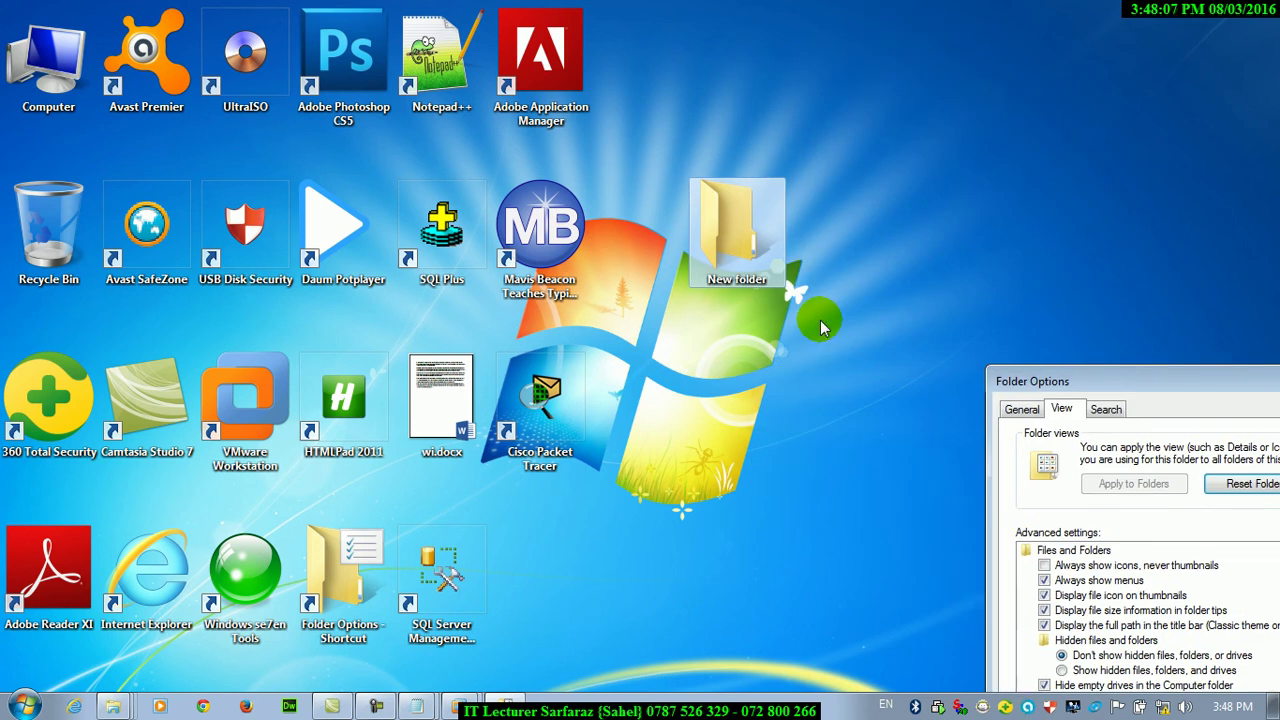
pyautogui.rightClick(706, 240)
pyautogui.click(770, 648)
pyautogui.write('12')
pyautogui.press('Return')
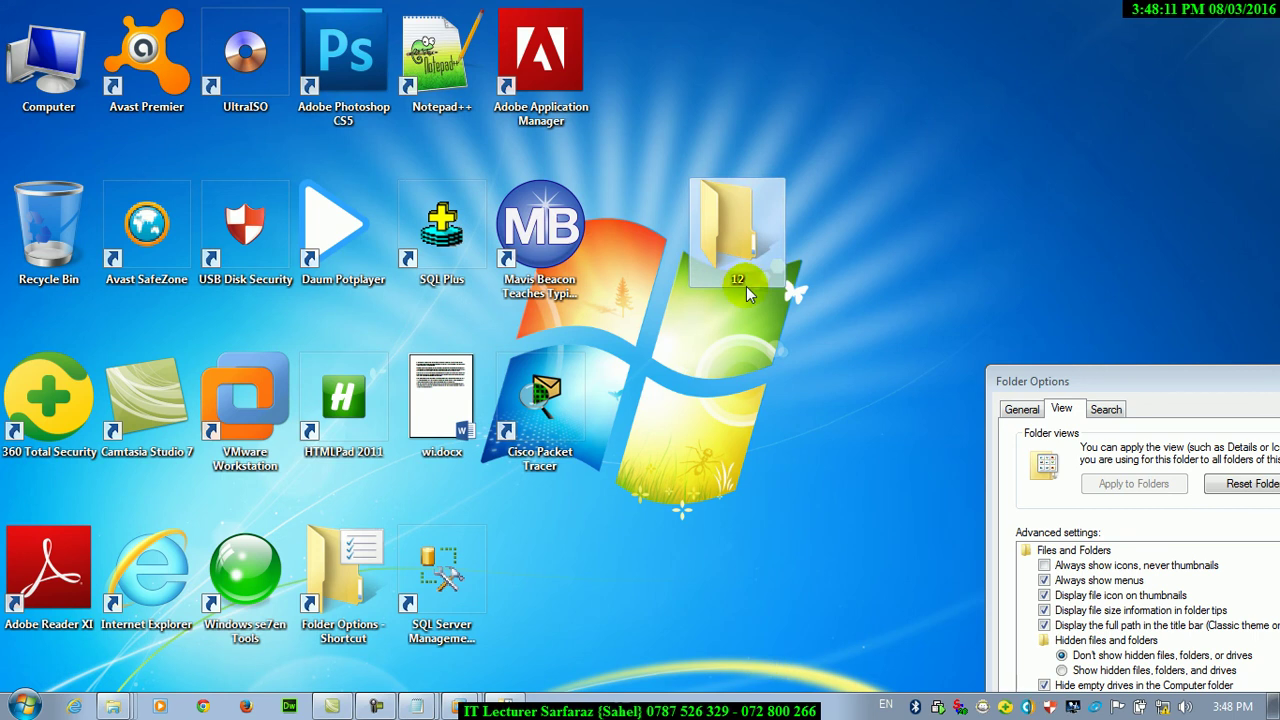
# Move wi.docx into folder 12 and mark the folder and its contents Hidden
pyautogui.moveTo(441, 400); pyautogui.dragTo(733, 250)
pyautogui.rightClick(733, 250)
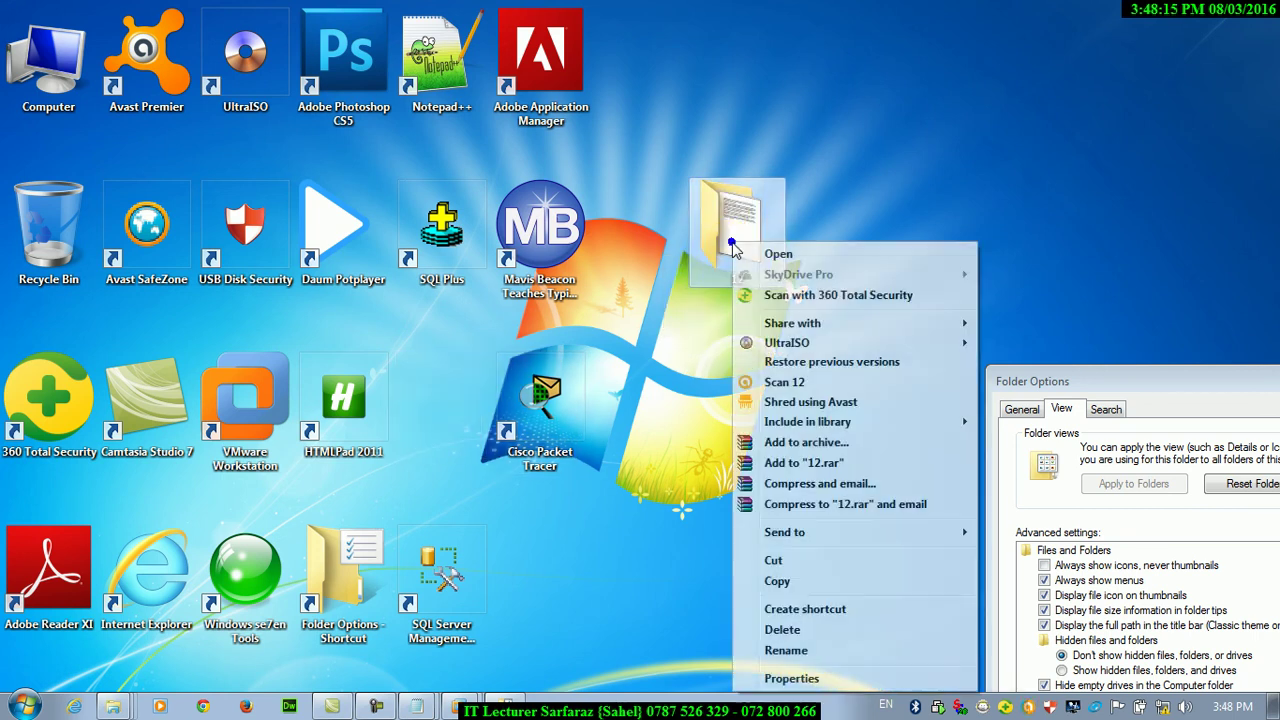
pyautogui.click(791, 679)
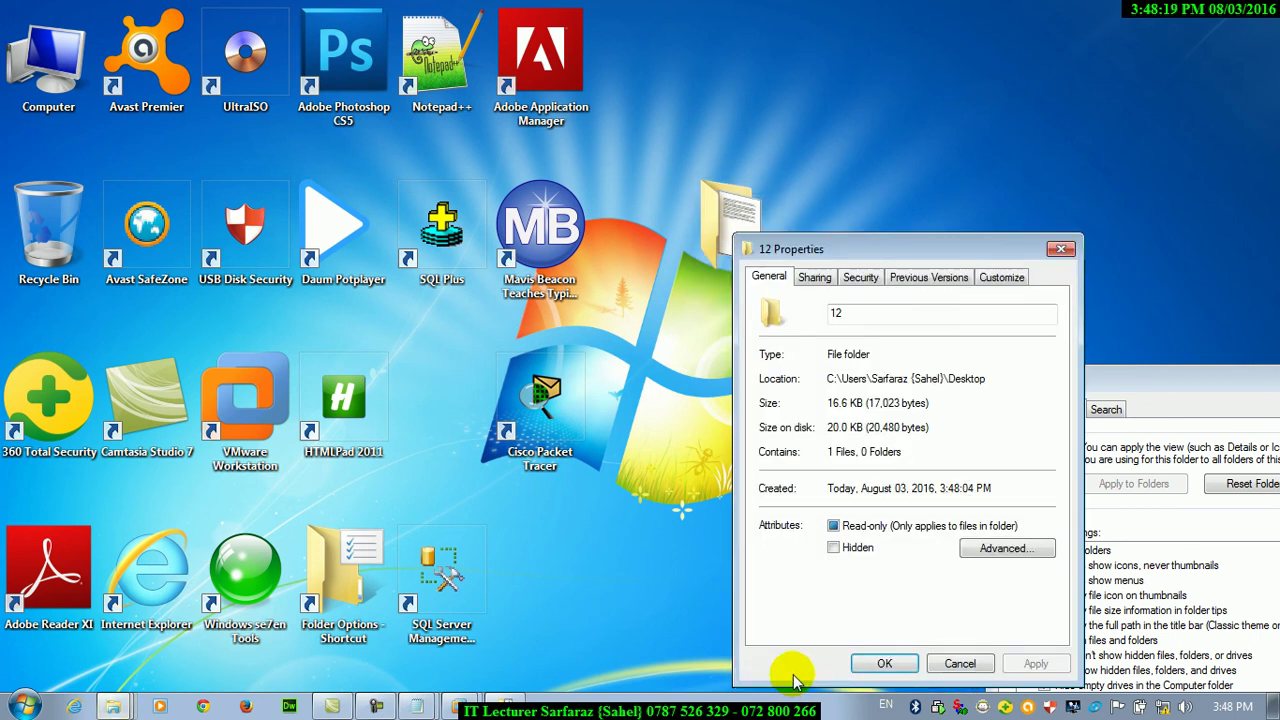
pyautogui.click(833, 548)
pyautogui.click(1033, 663)
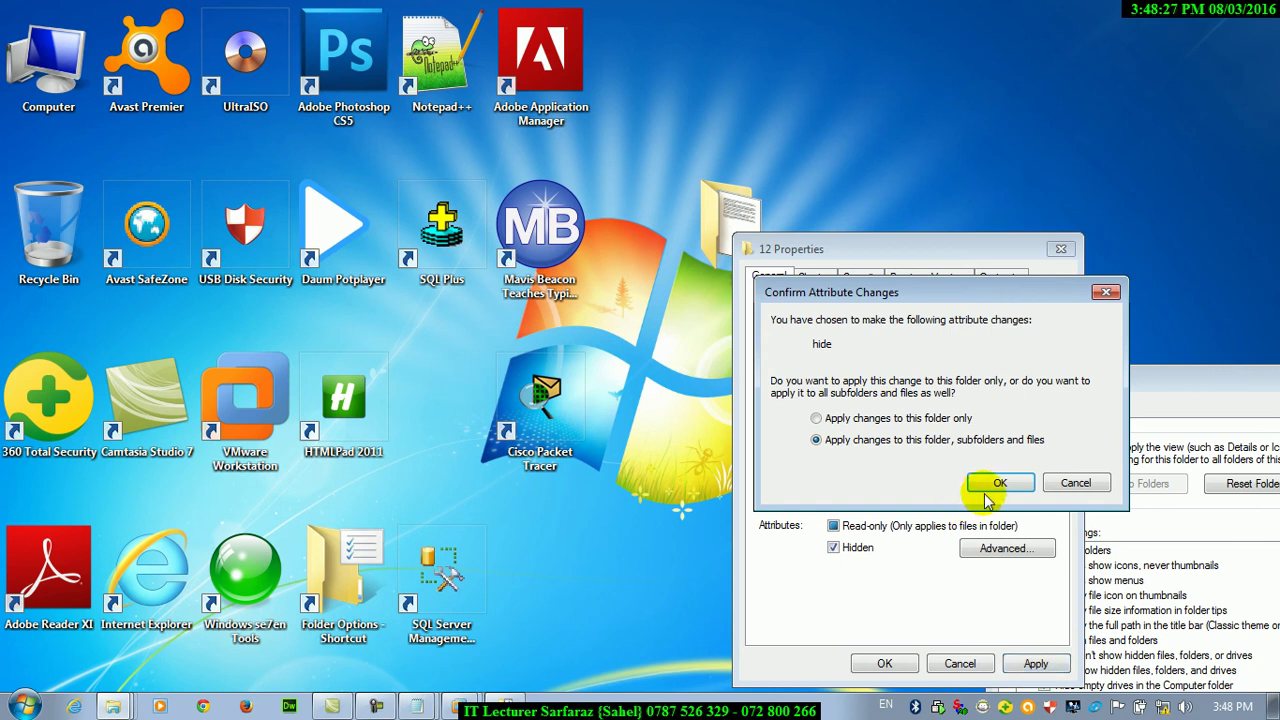
pyautogui.click(984, 490)
pyautogui.click(890, 663)
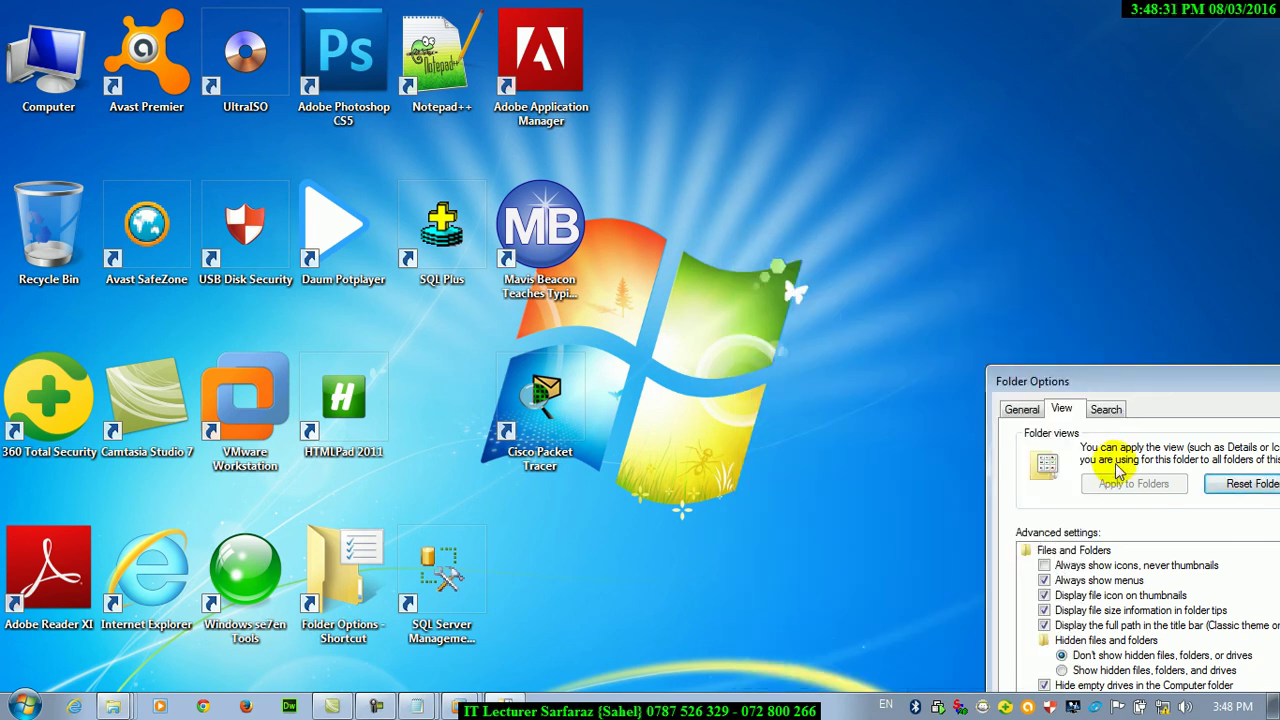
# Select 'Show hidden files, folders, and drives' in Folder Options and apply it
pyautogui.moveTo(1160, 378); pyautogui.dragTo(692, 42)
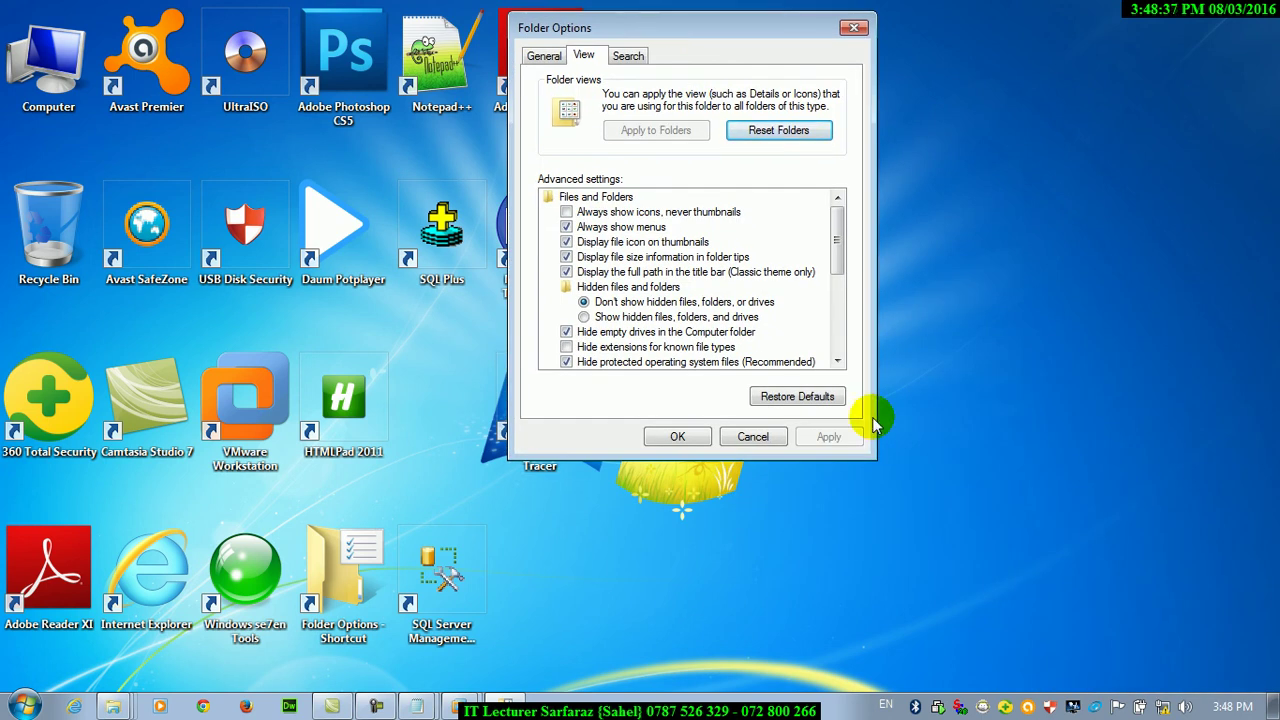
pyautogui.click(586, 317)
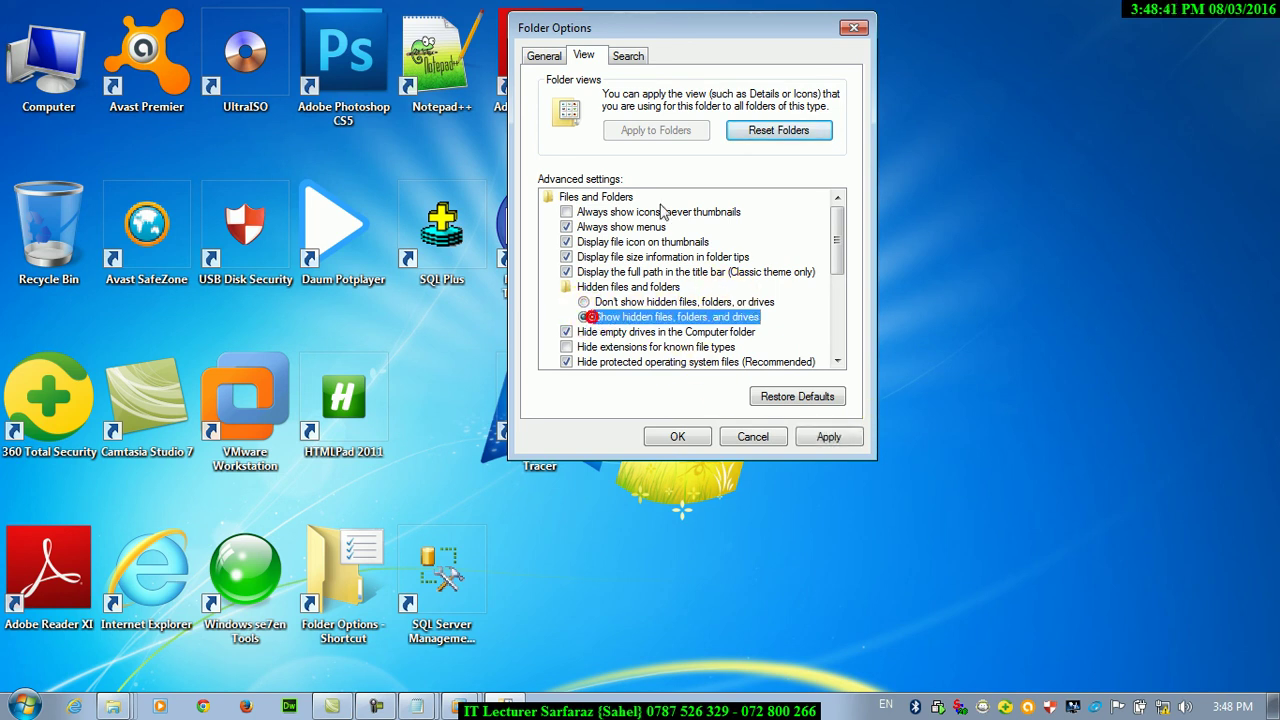
pyautogui.moveTo(661, 35); pyautogui.dragTo(968, 86)
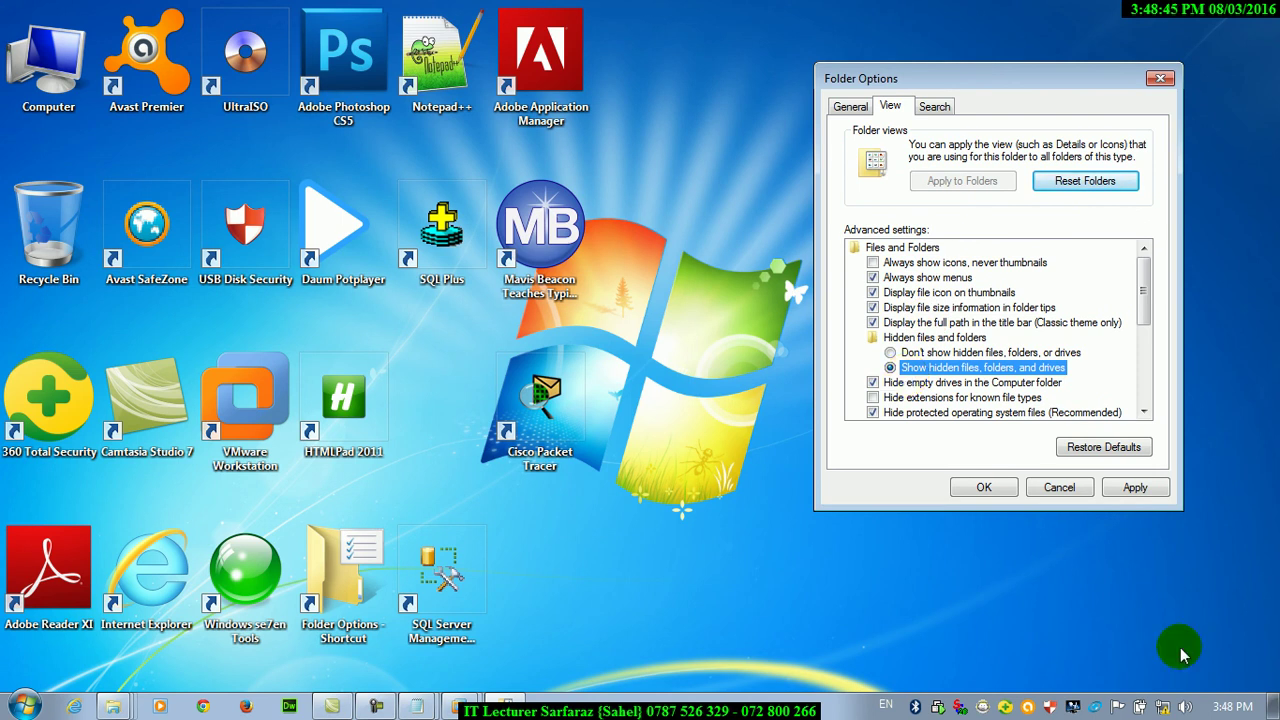
pyautogui.click(1135, 487)
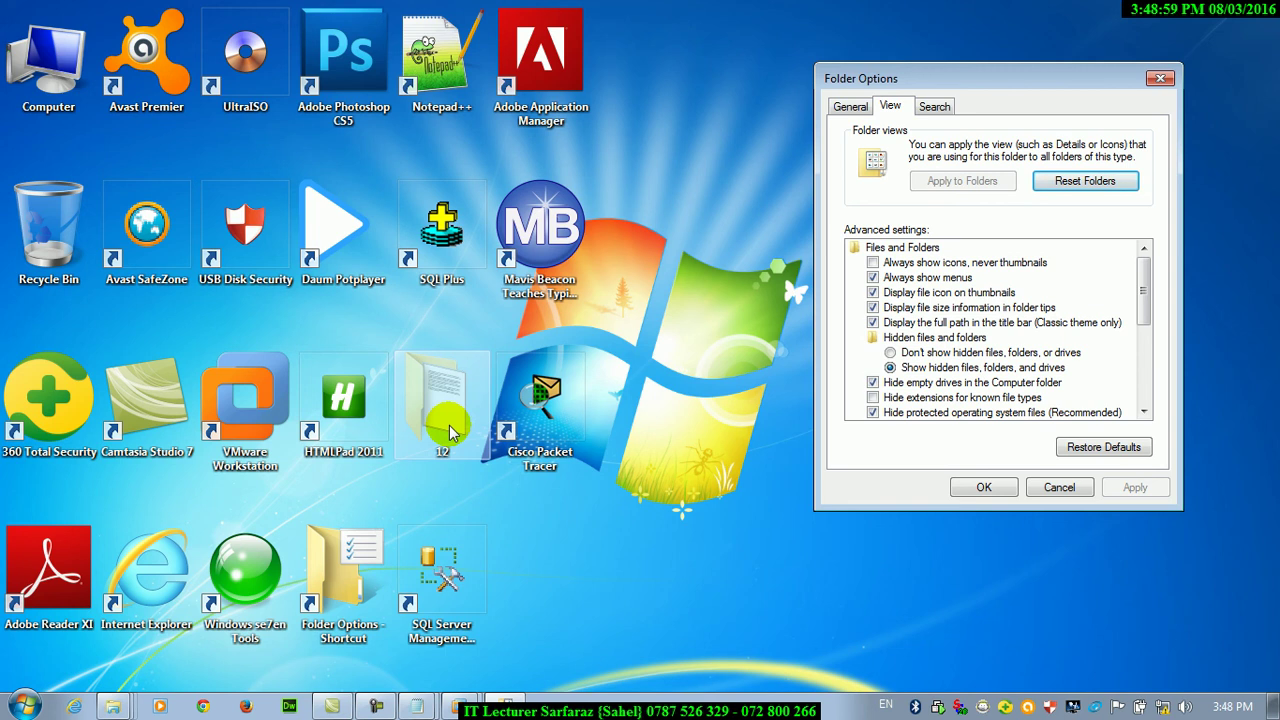
# Clear folder 12's Hidden attribute, then untick 'Hide empty drives in the Computer folder' and apply
pyautogui.rightClick(449, 432)
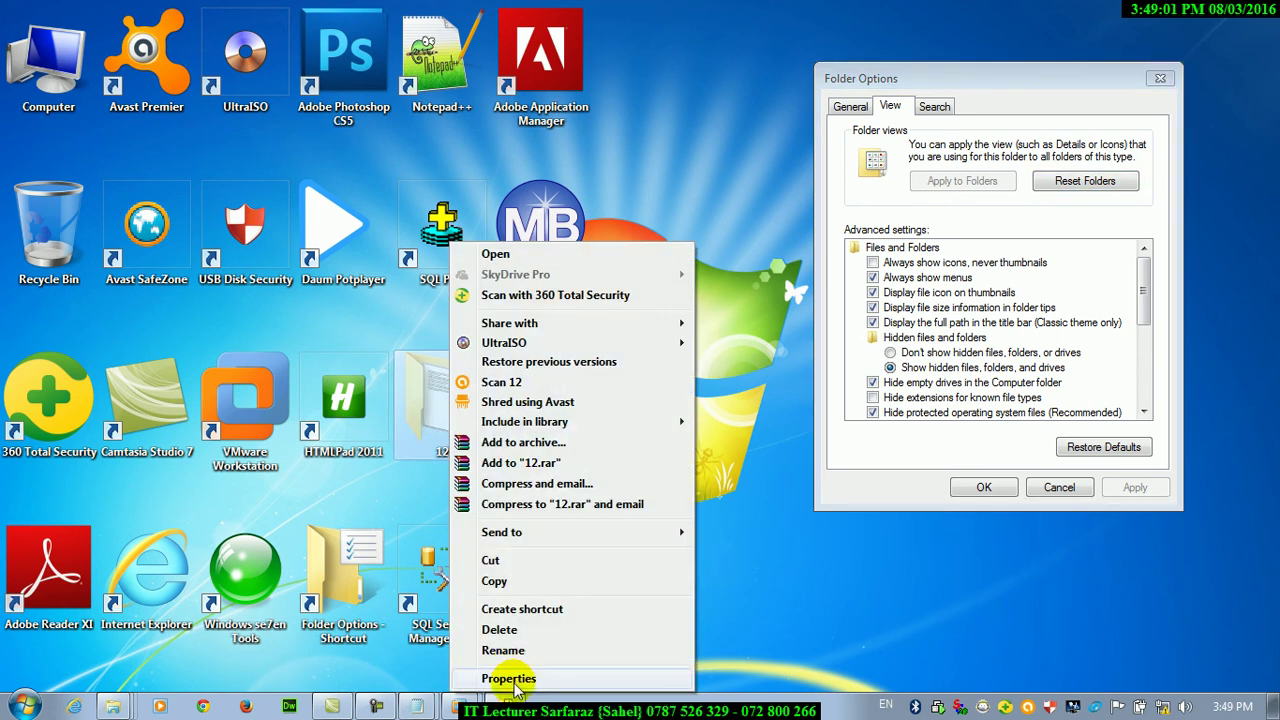
pyautogui.click(505, 677)
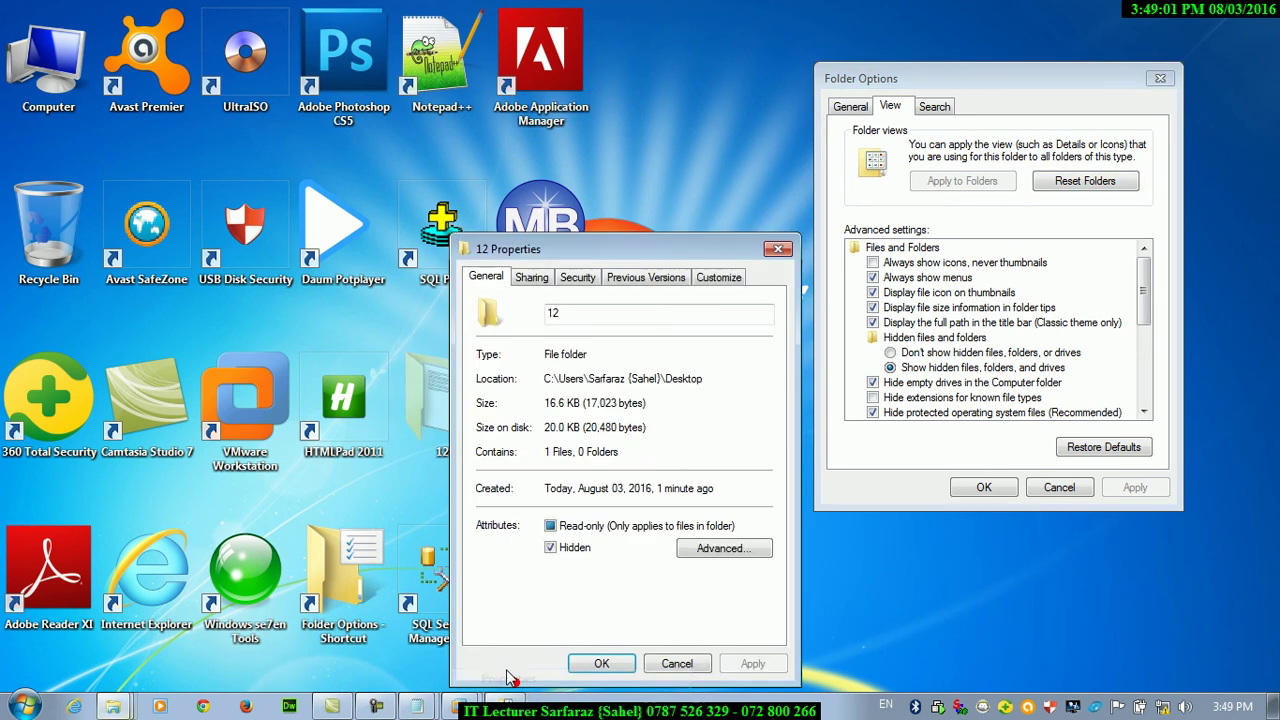
pyautogui.click(553, 551)
pyautogui.click(754, 663)
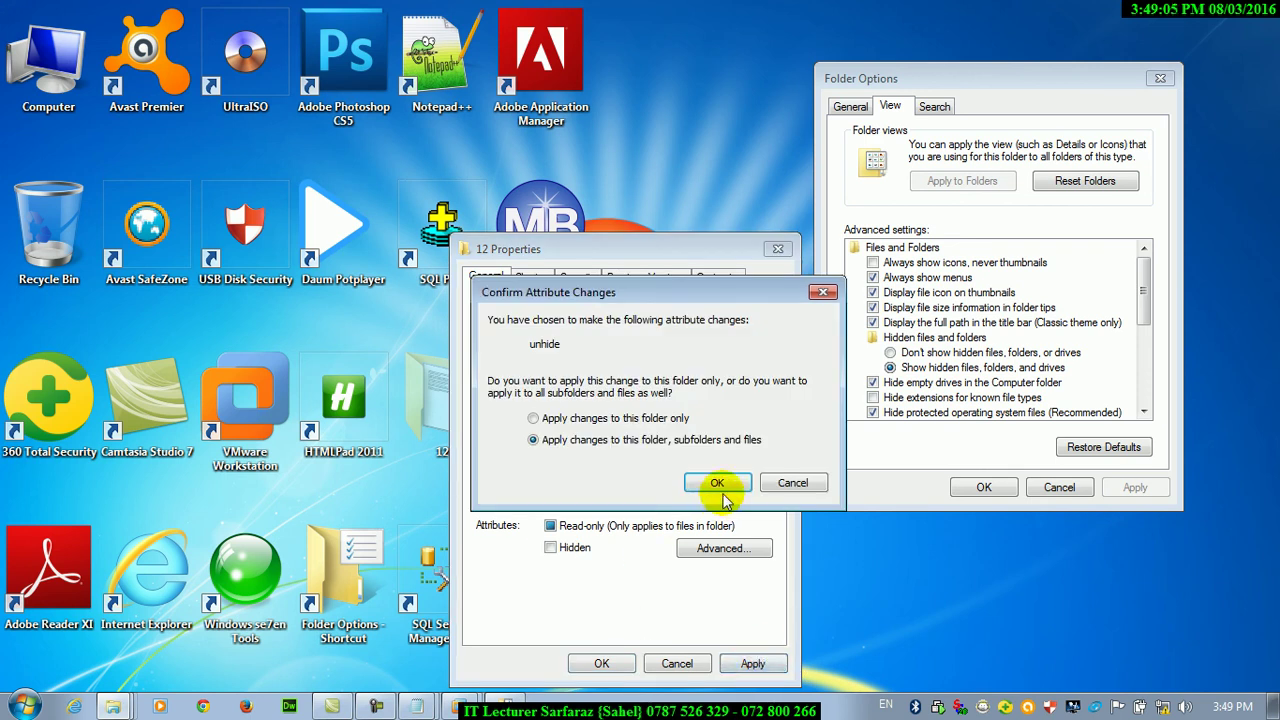
pyautogui.click(720, 487)
pyautogui.click(601, 663)
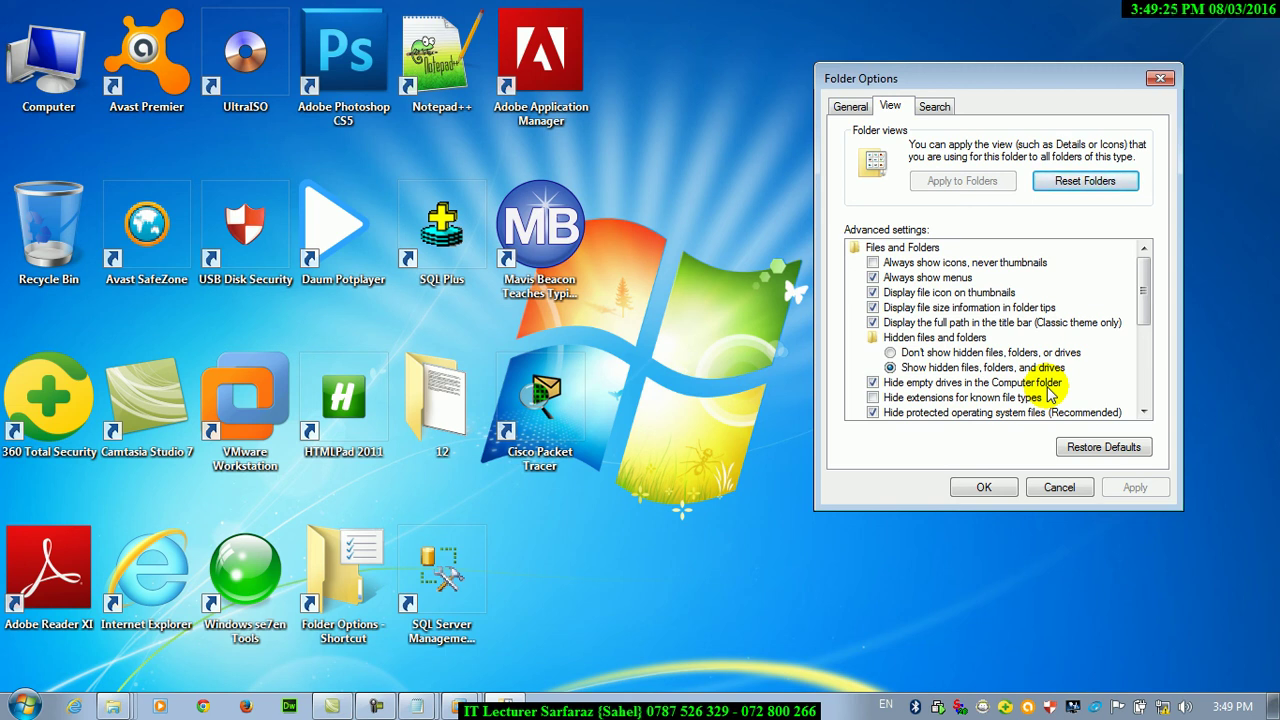
pyautogui.click(880, 384)
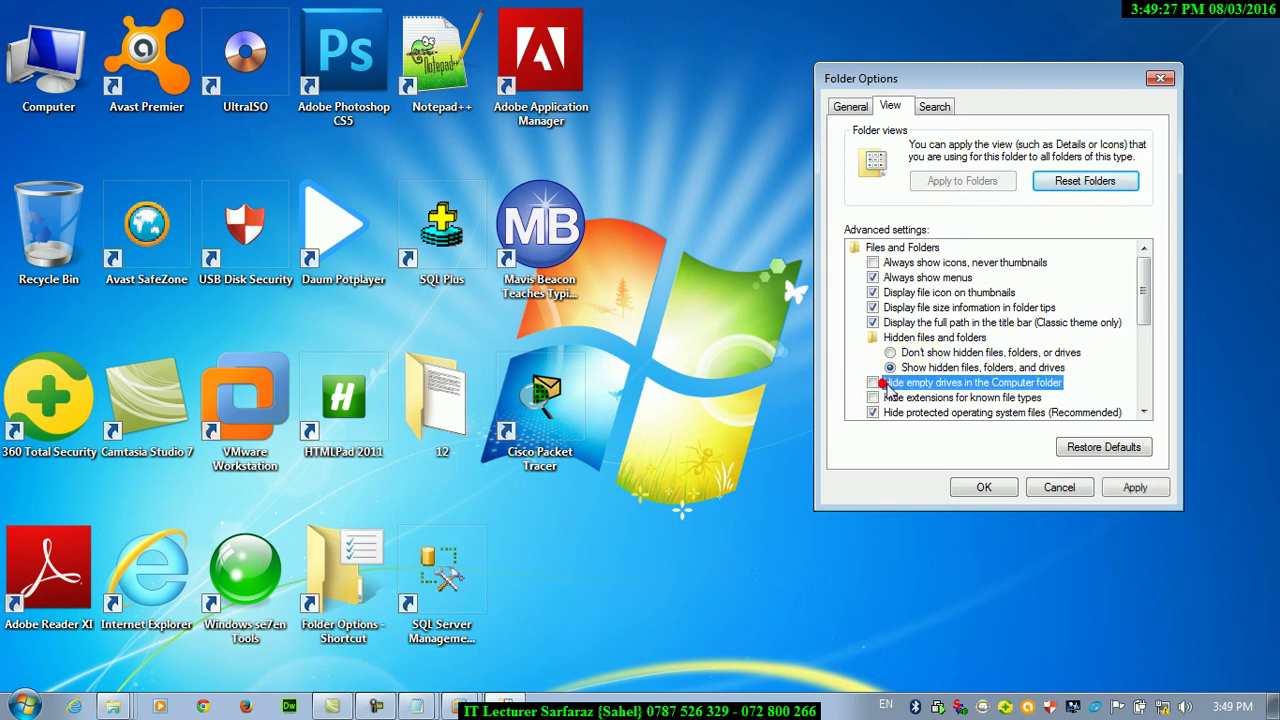
pyautogui.click(1135, 487)
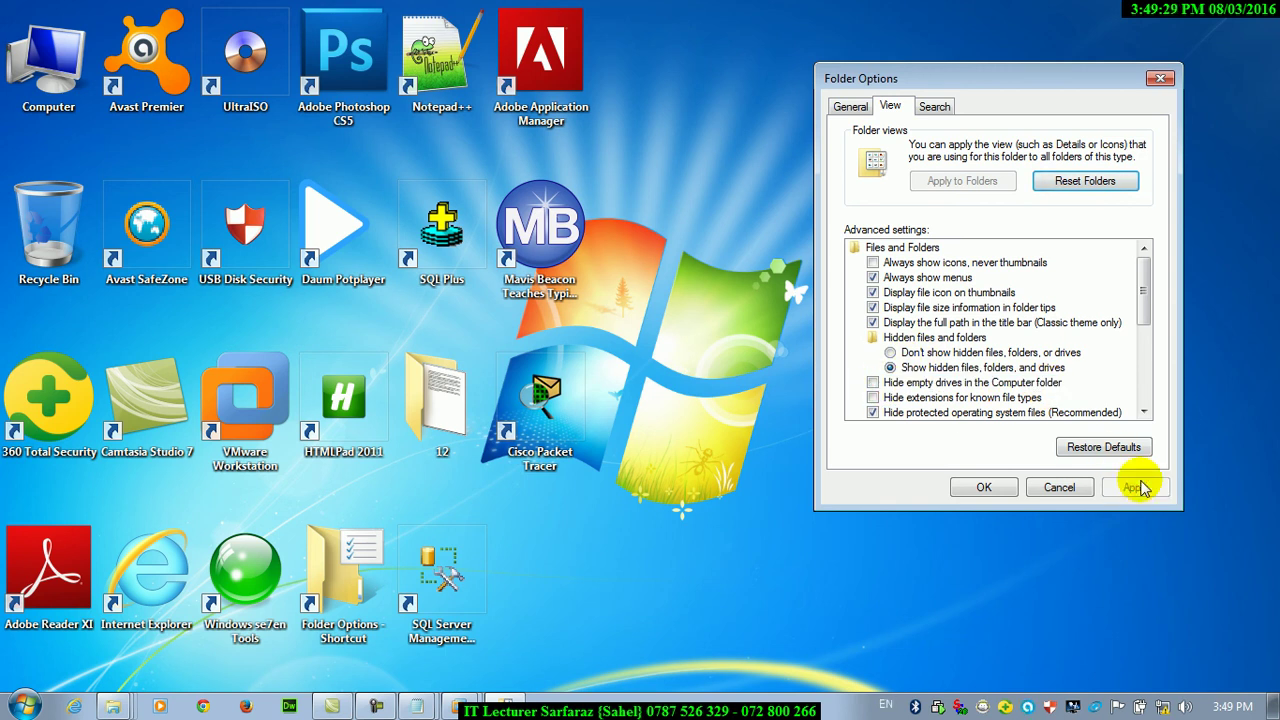